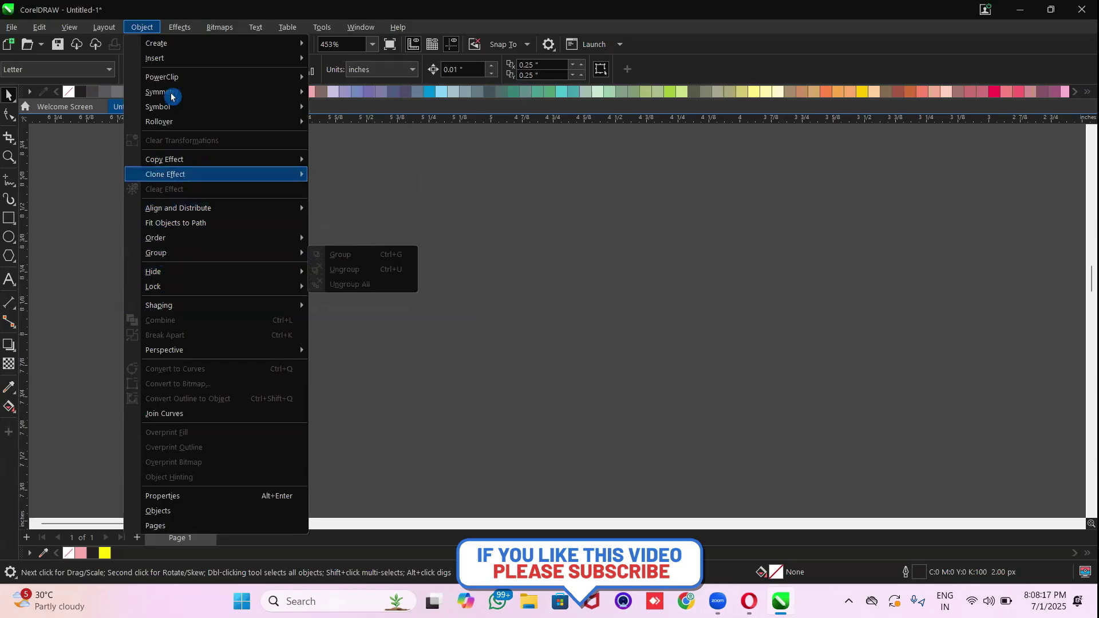
mouse_move(184, 32)
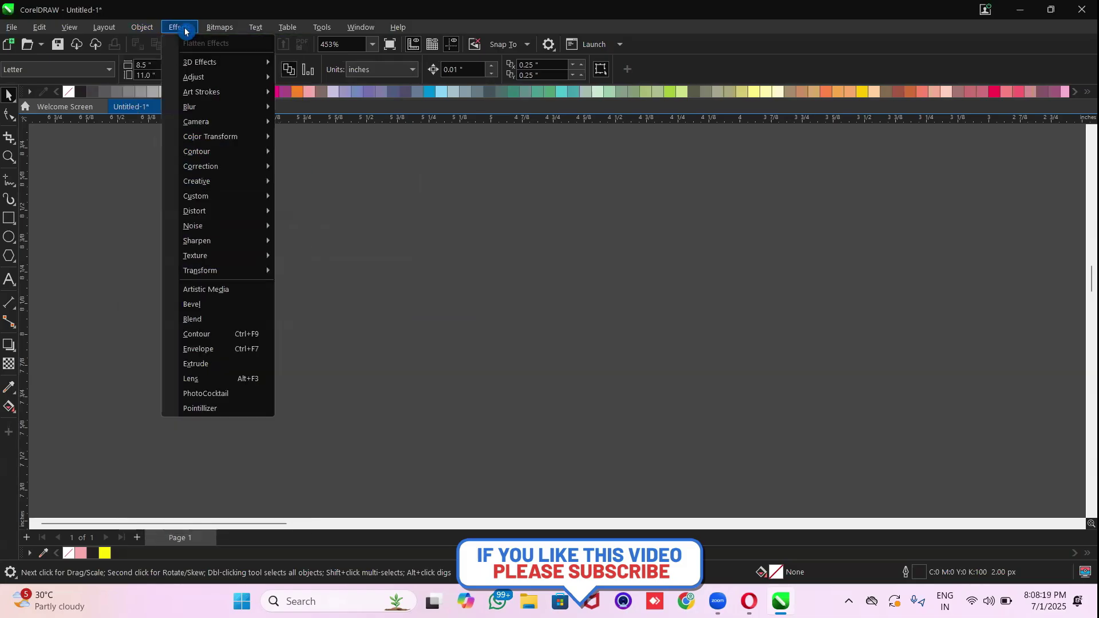
mouse_move(354, 27)
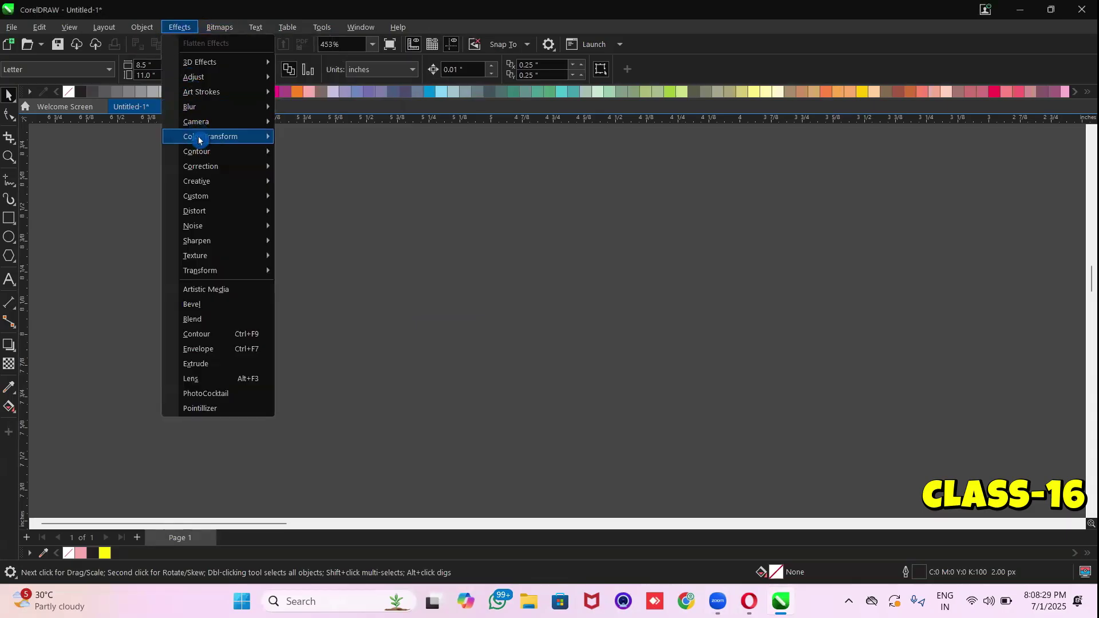
mouse_move(198, 140)
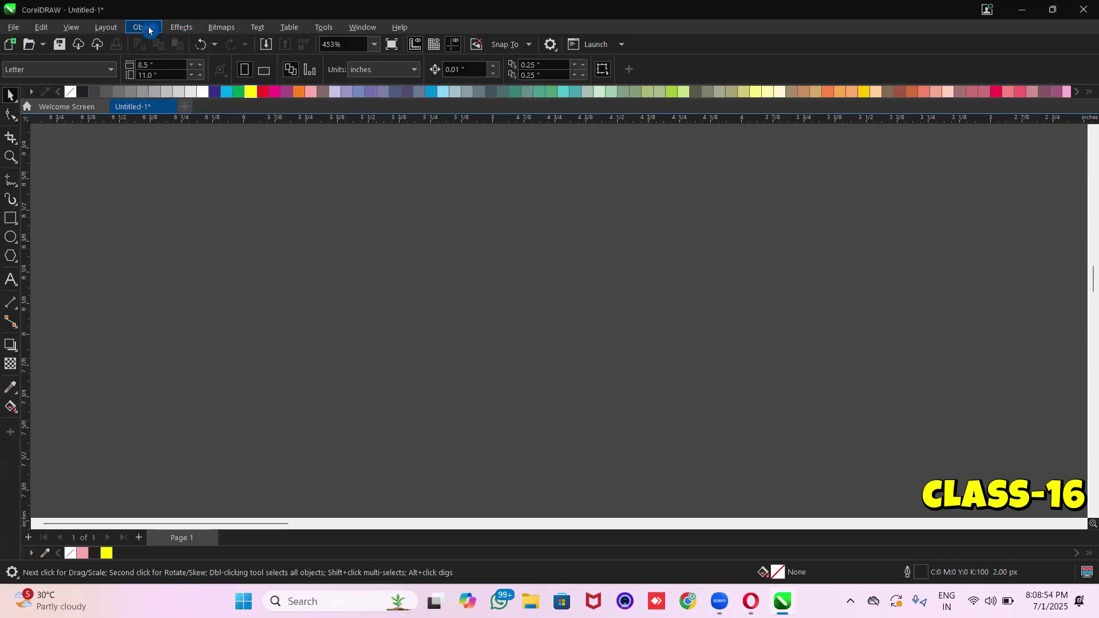
left_click(146, 27)
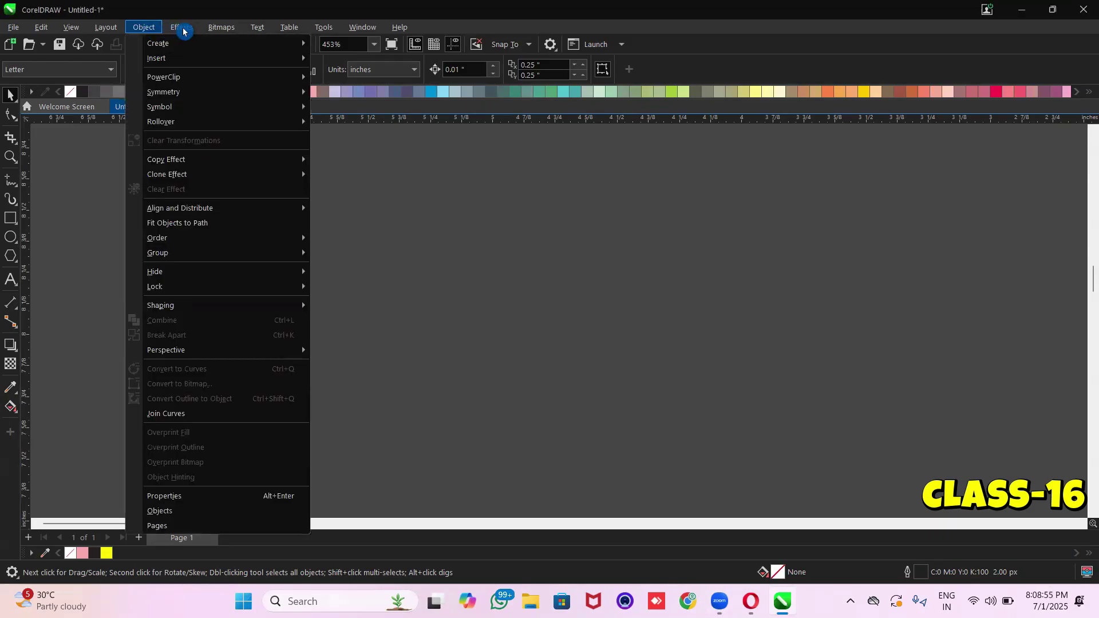
mouse_move(169, 209)
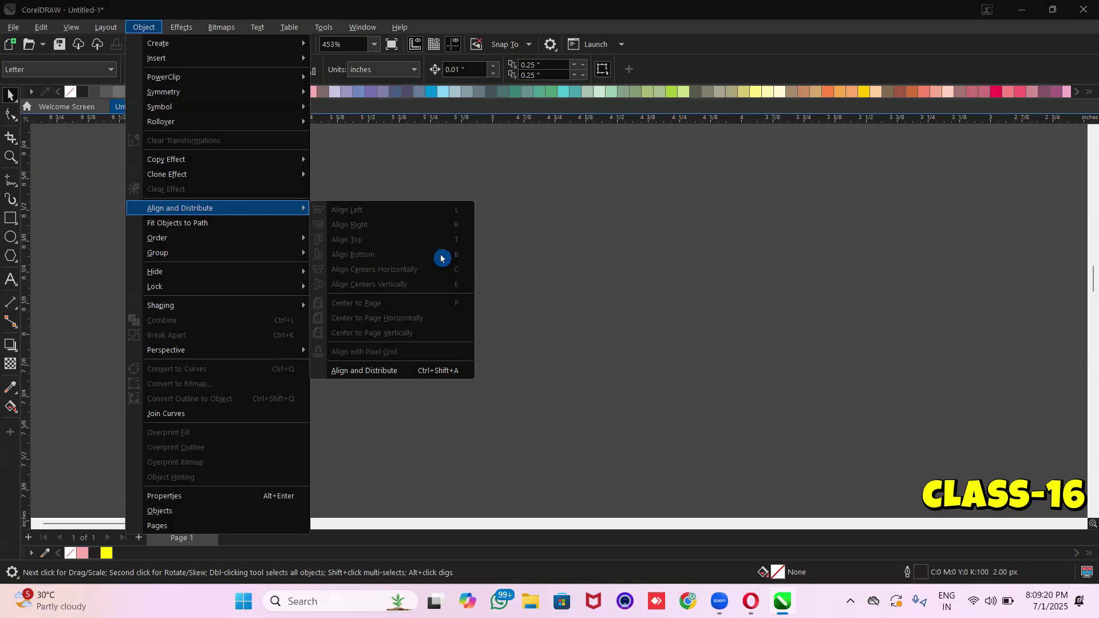
left_click(526, 254)
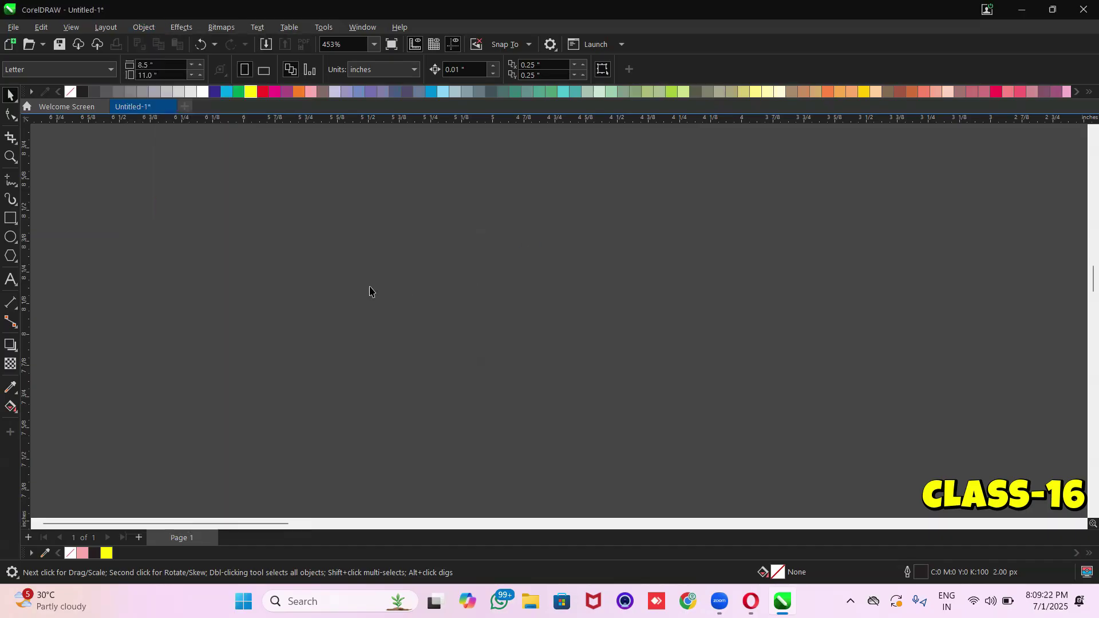
Create a rectangle frame matching the 8.5 × 11 inch page and fill it with green
left_click(11, 219)
key("shift+F4")
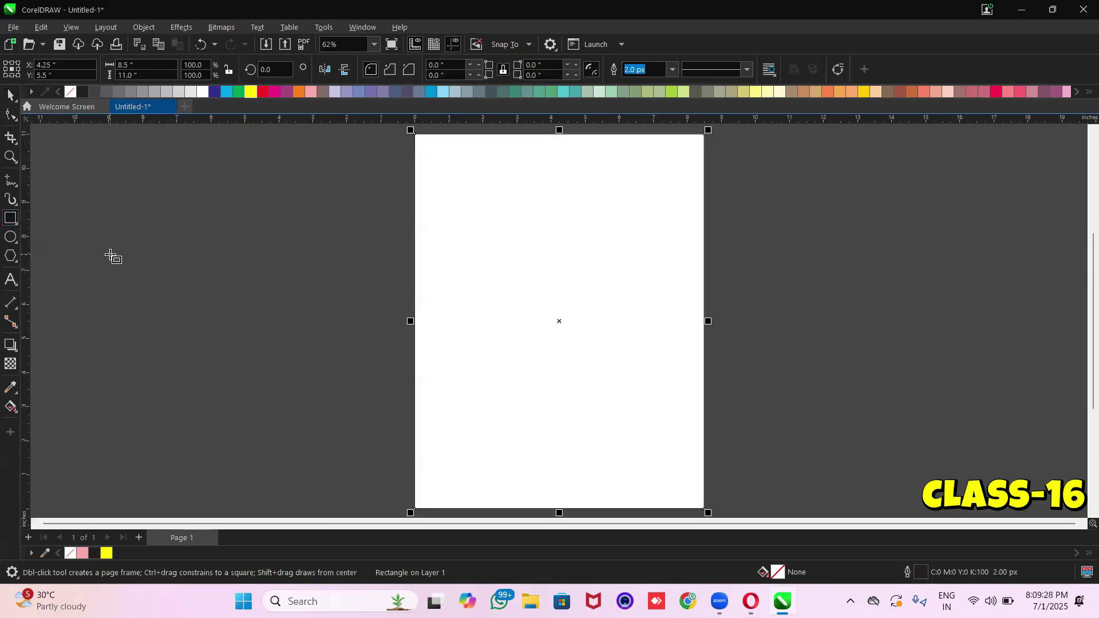
left_click(11, 94)
left_click(164, 258)
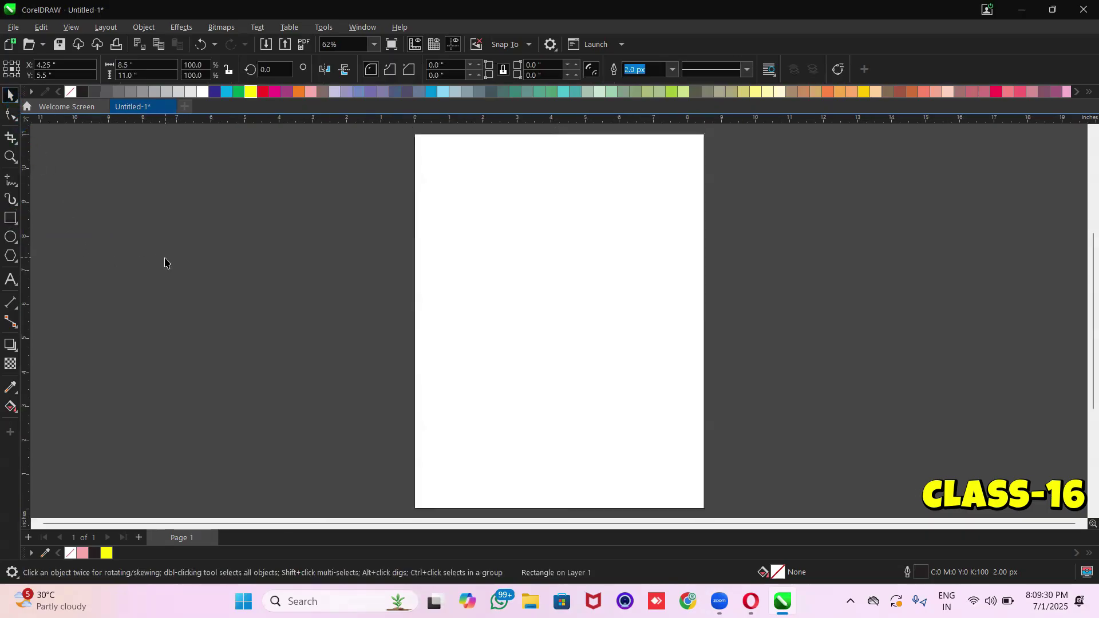
left_click(483, 250)
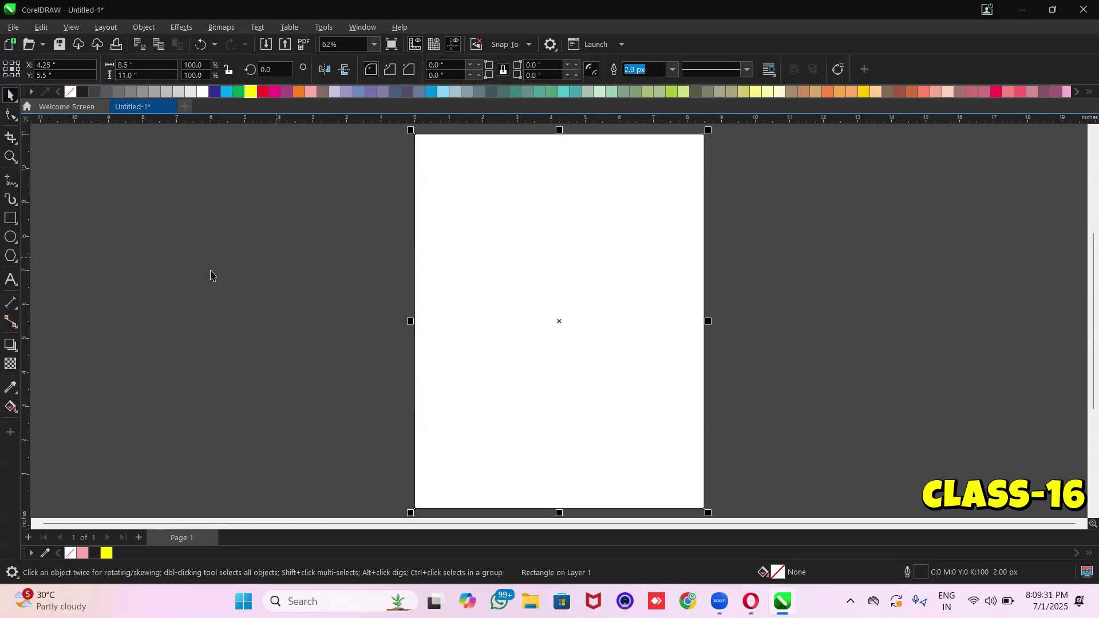
left_click(299, 92)
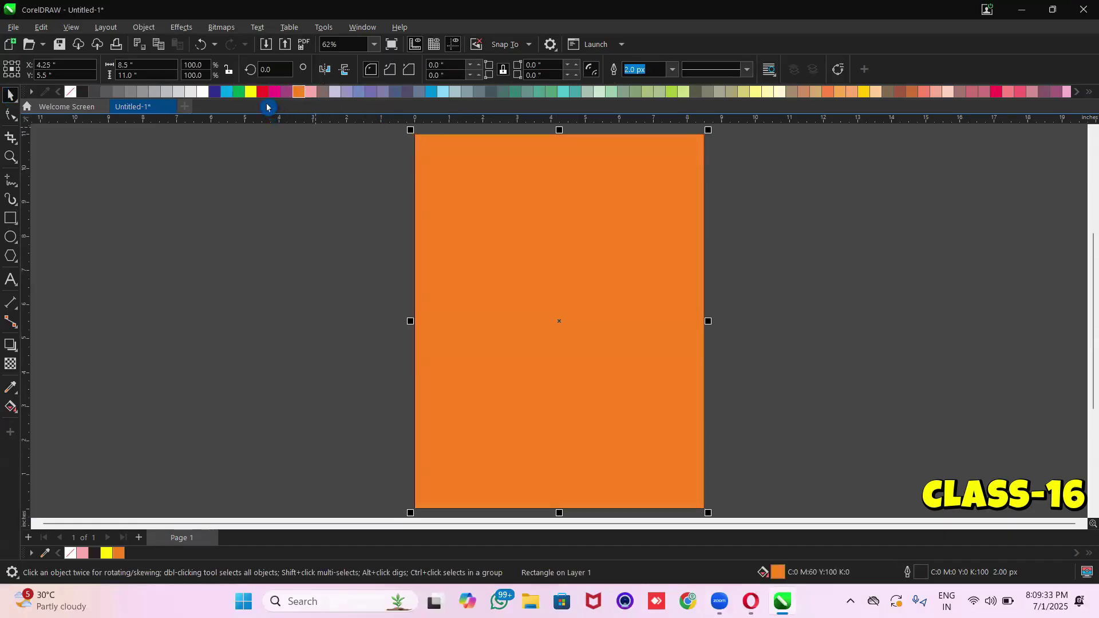
left_click(239, 92)
Make a scaled-down yellow copy of the page rectangle, about 1.64 × 2.13 inches, and place it just inside the page's lower-left corner
left_click_drag(705, 131, 503, 435)
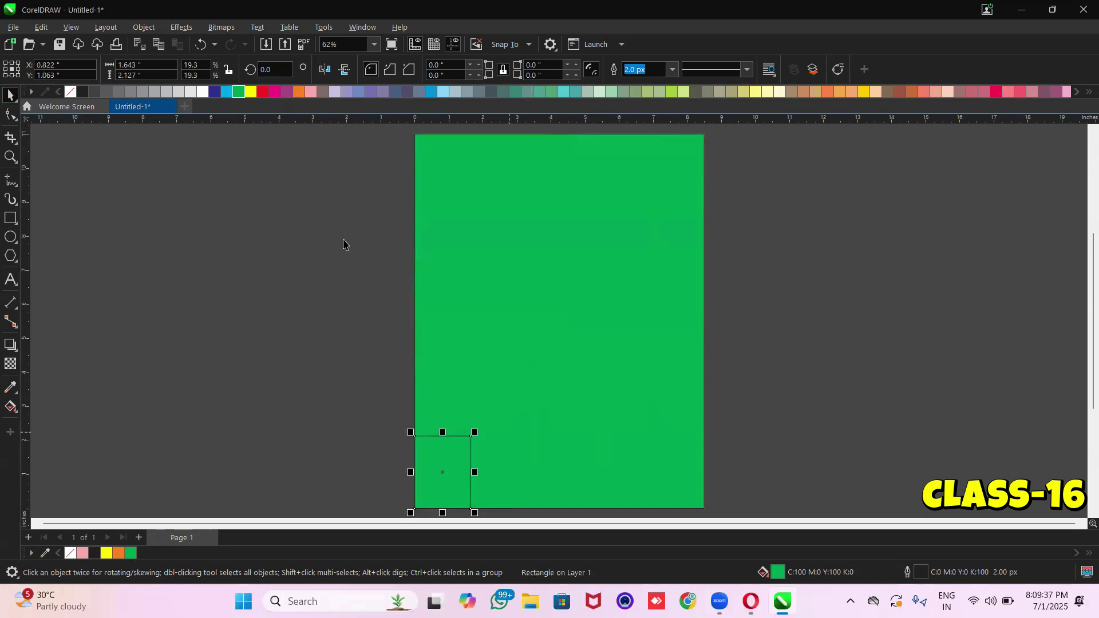
left_click(250, 92)
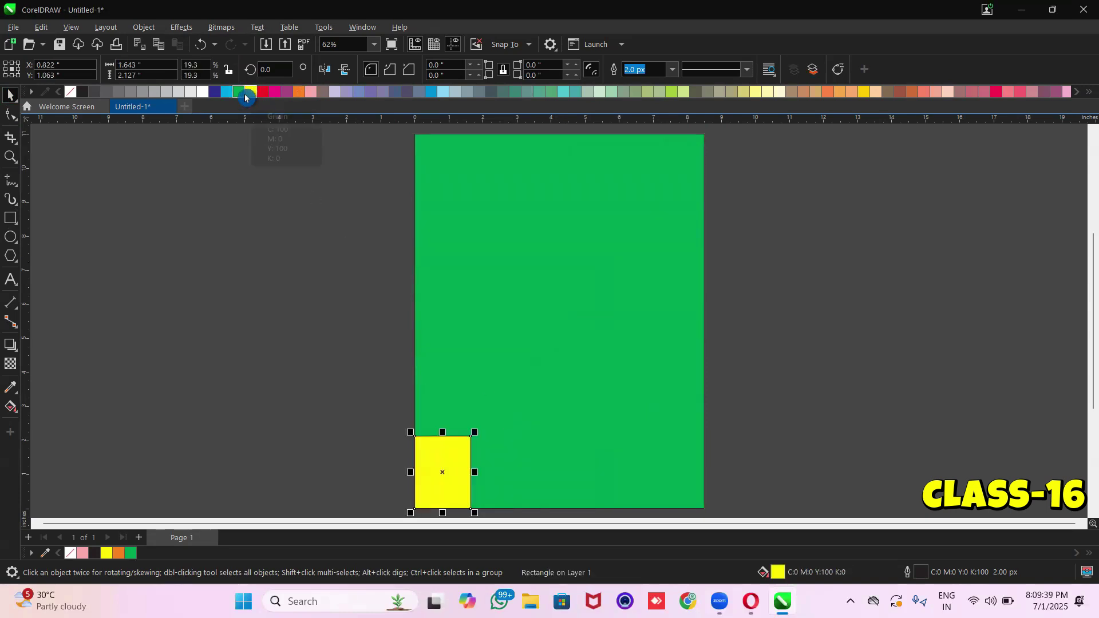
left_click(506, 292)
left_click_drag(449, 462, 466, 444)
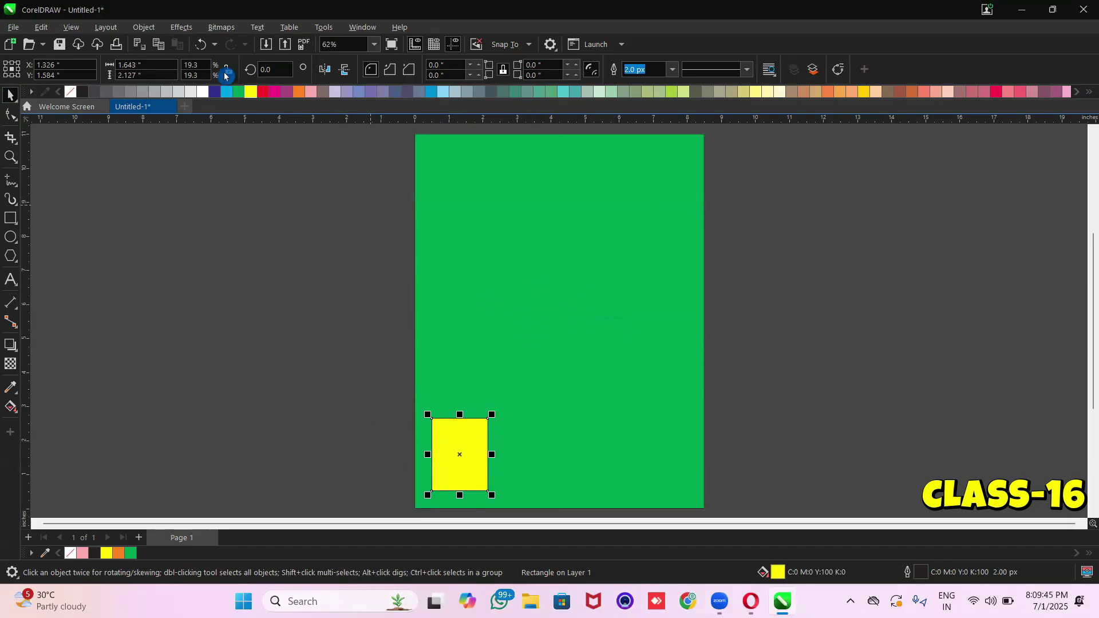
Center the small yellow rectangle on the page both horizontally and vertically with Center to Page
left_click(179, 29)
mouse_move(143, 27)
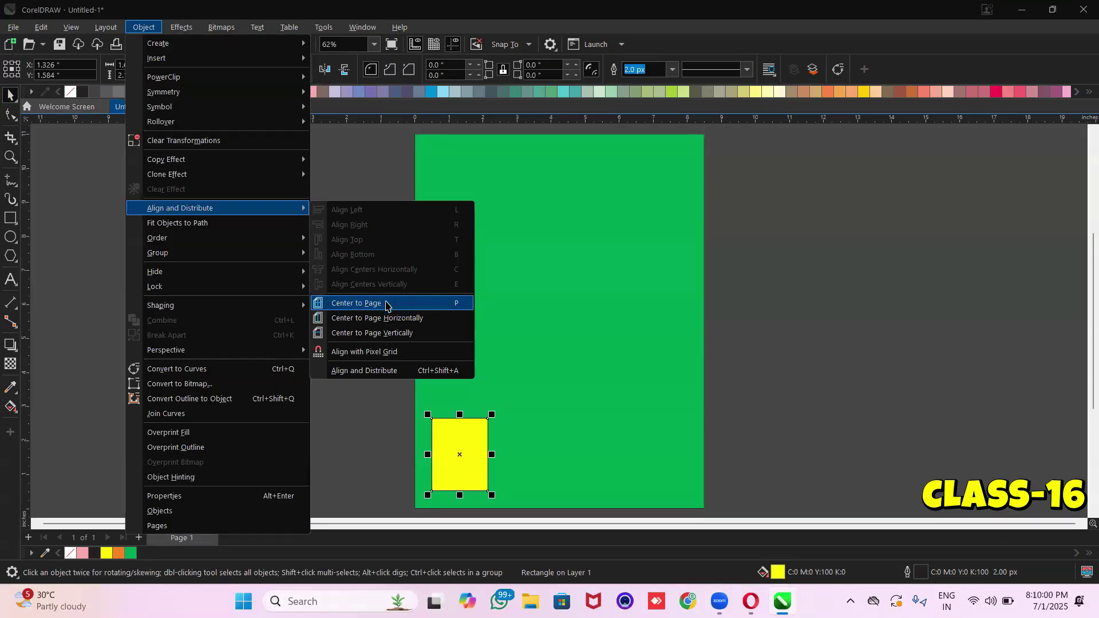
left_click(386, 304)
left_click_drag(343, 219, 589, 361)
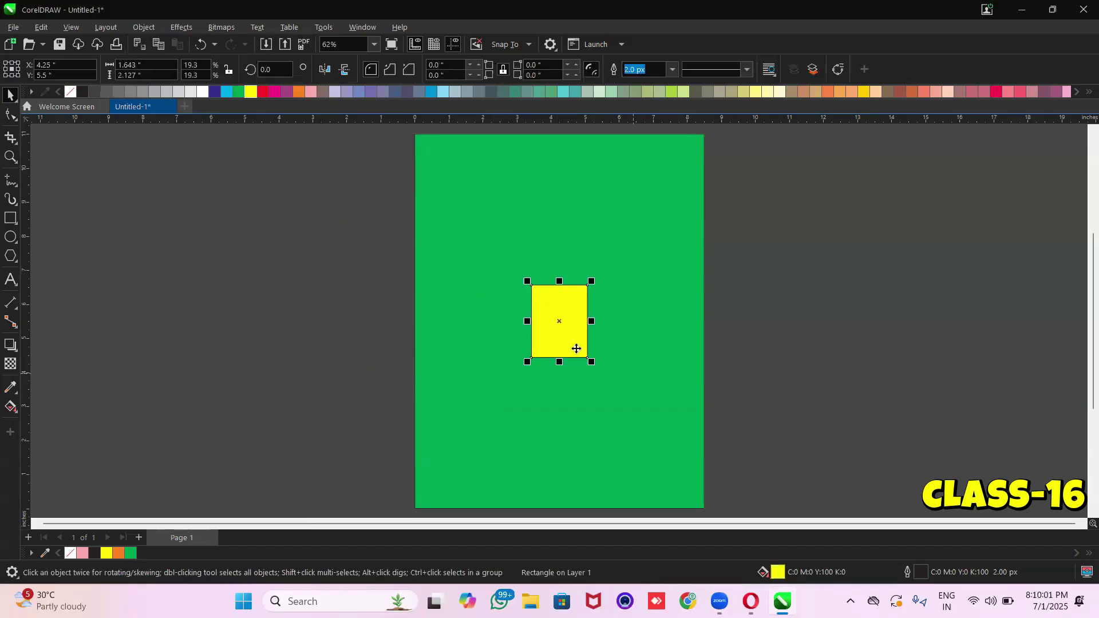
Move the yellow rectangle off the page to the left pasteboard and center it back on the page, doing this twice
left_click_drag(557, 321, 104, 210)
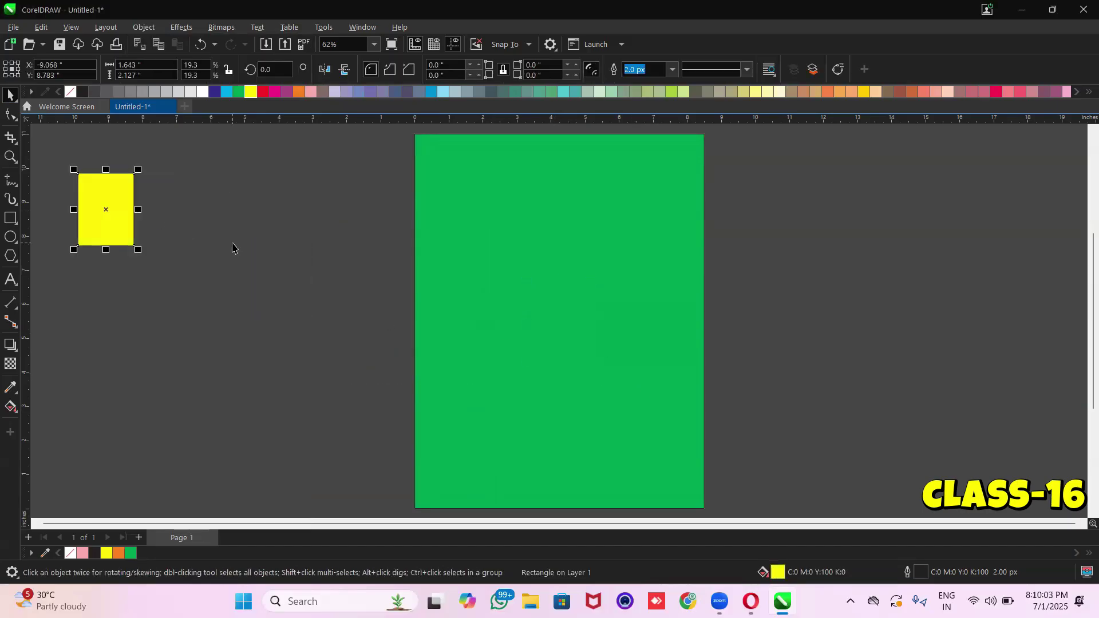
key("p")
left_click_drag(285, 247, 616, 391)
left_click_drag(559, 321, 66, 182)
left_click(177, 242)
left_click(50, 192)
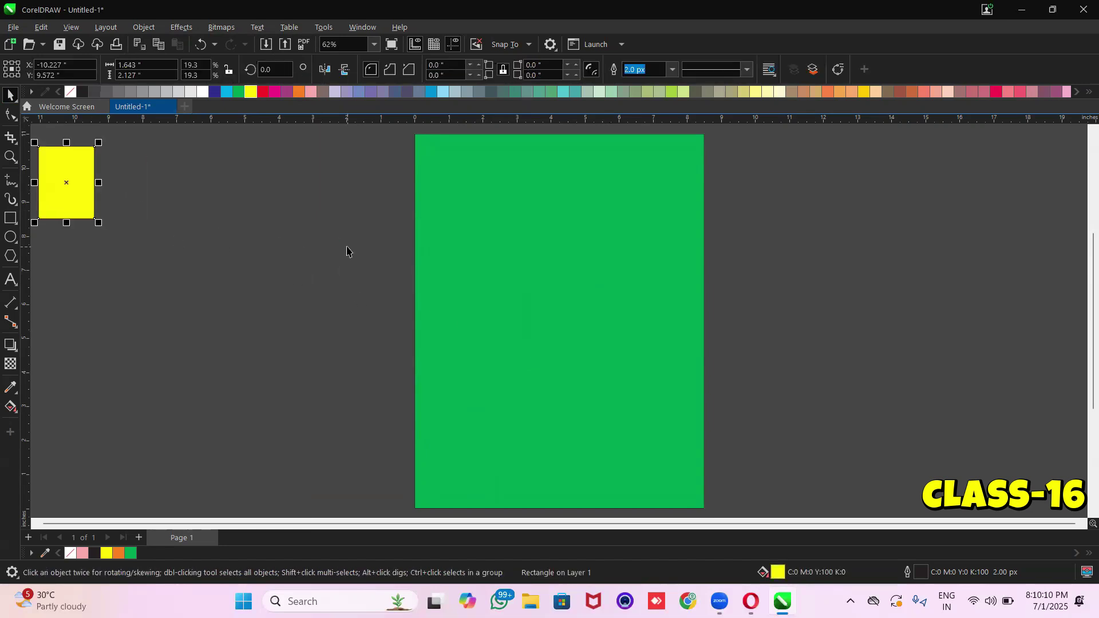
key("p")
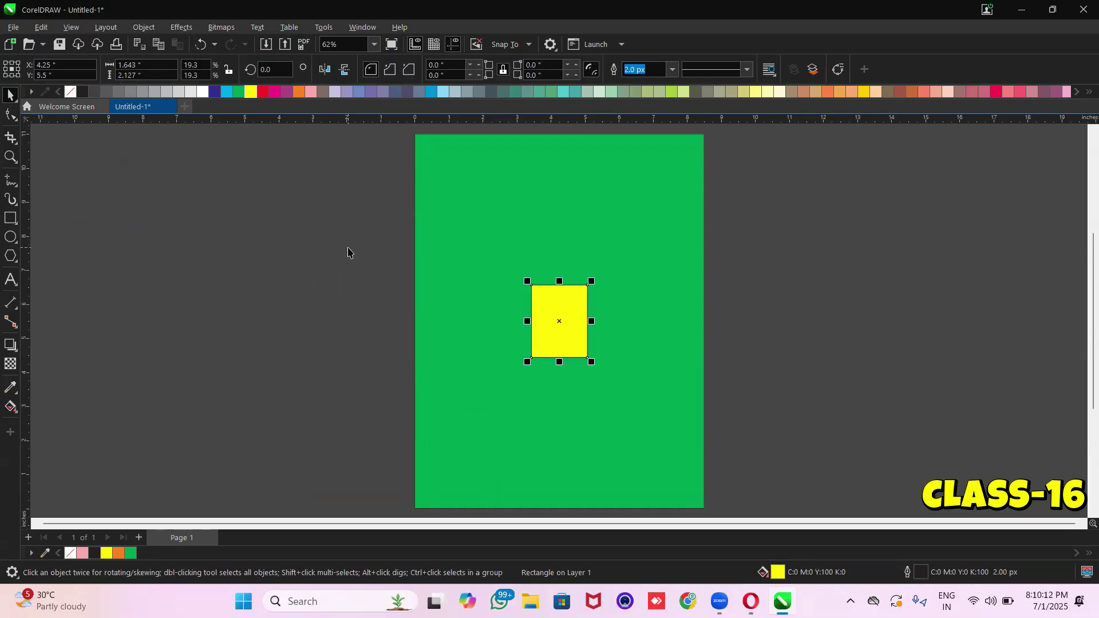
Apply Center to Page Horizontally to the yellow rectangle and deselect it
left_click(144, 27)
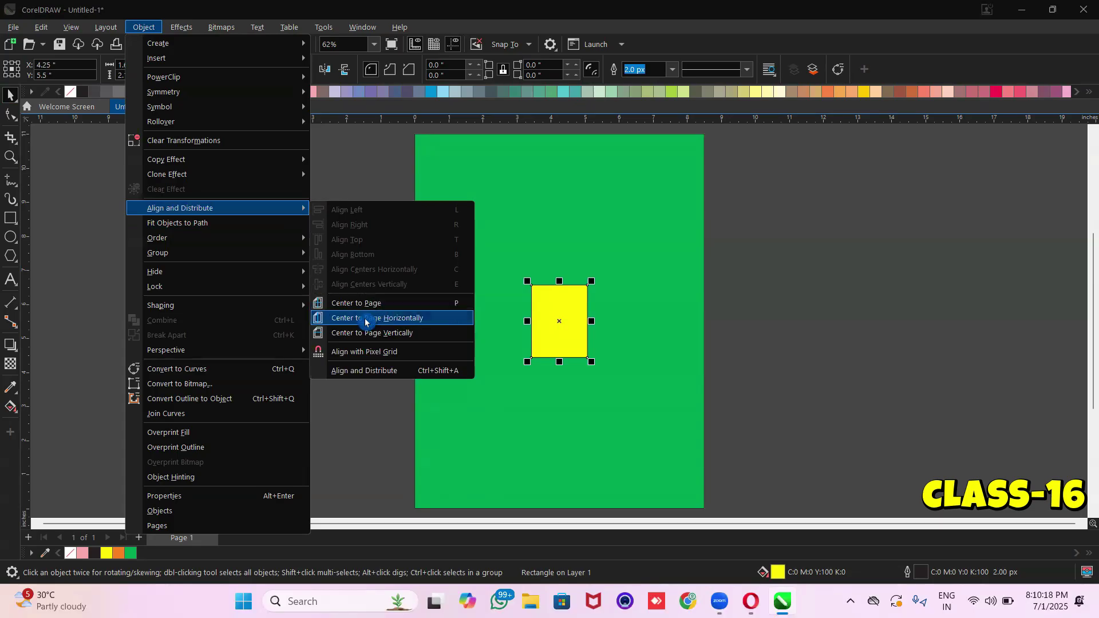
left_click(392, 321)
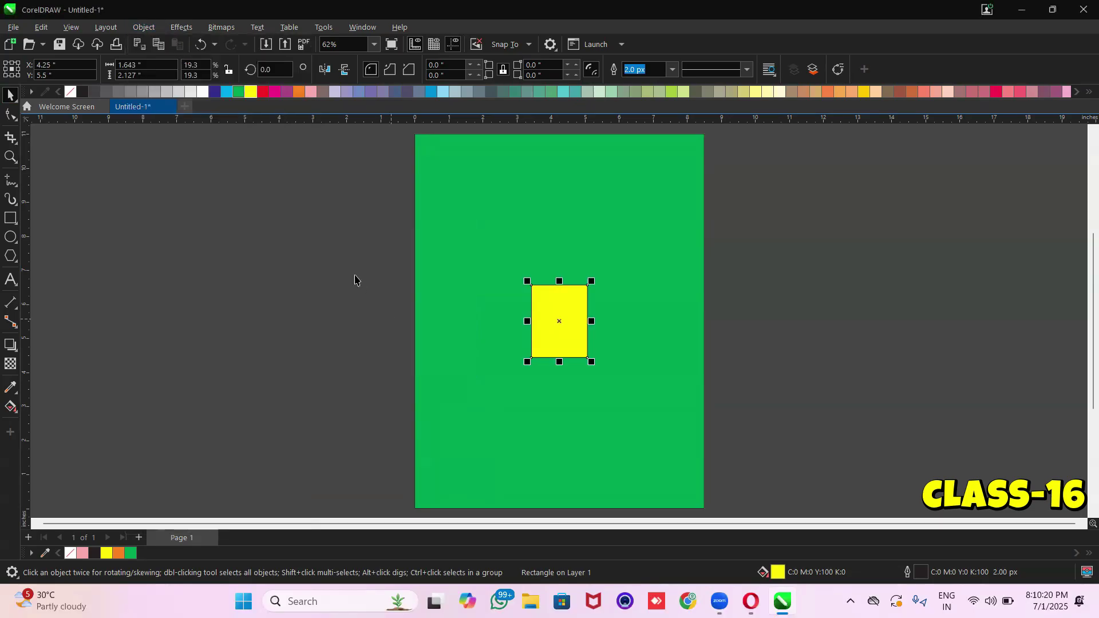
left_click(431, 155)
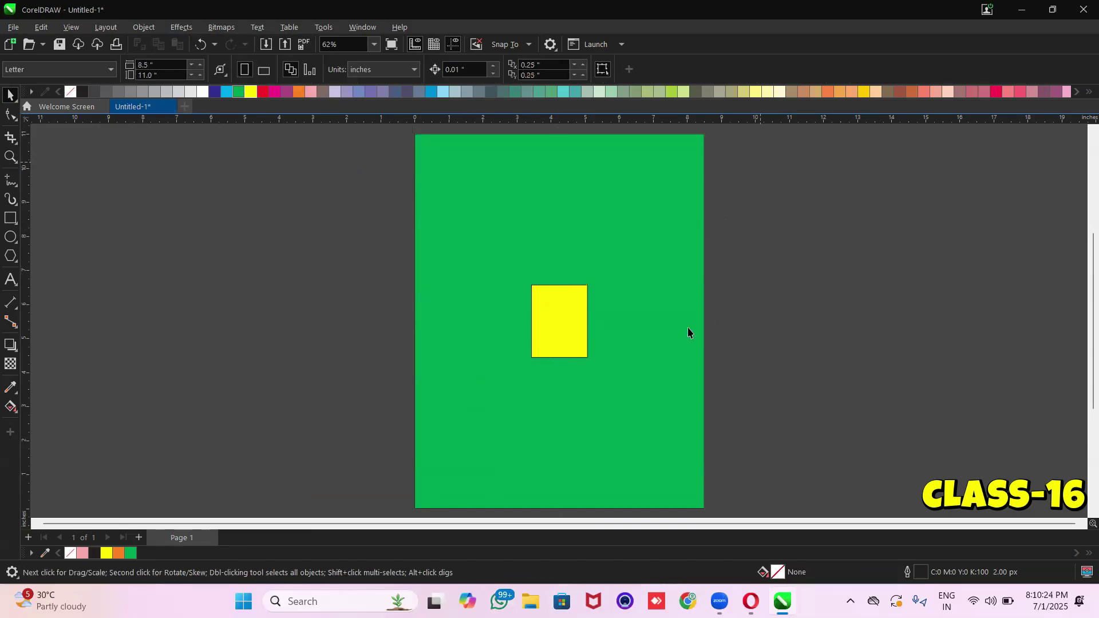
Move the yellow rectangle down to about Y 1.94 inches near the page's lower edge and center it horizontally on the page
left_click(567, 332)
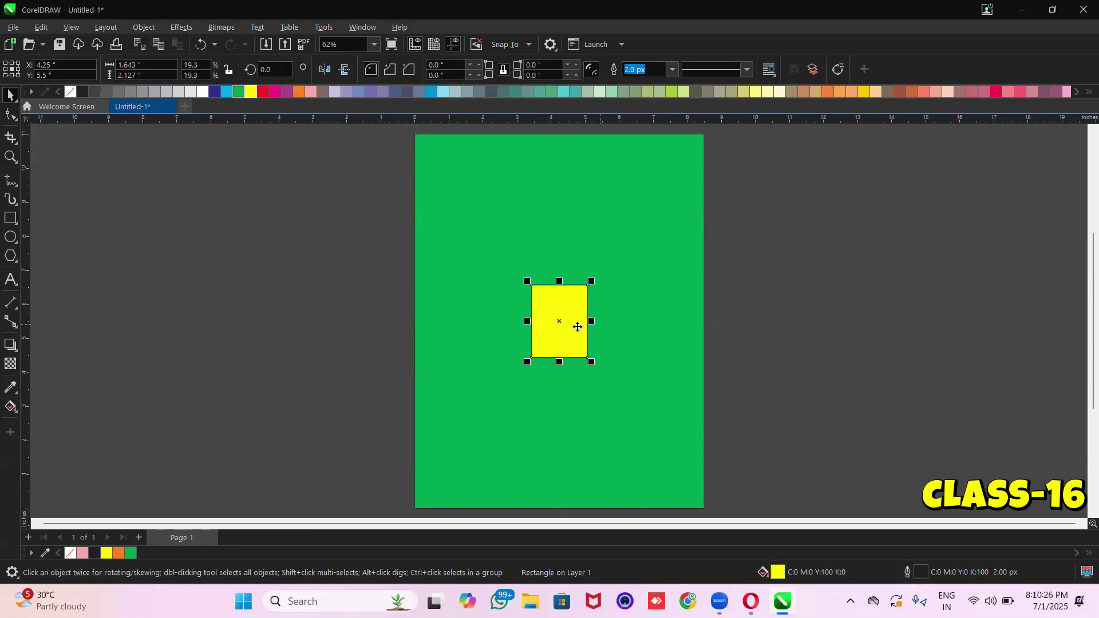
left_click_drag(563, 321, 565, 442)
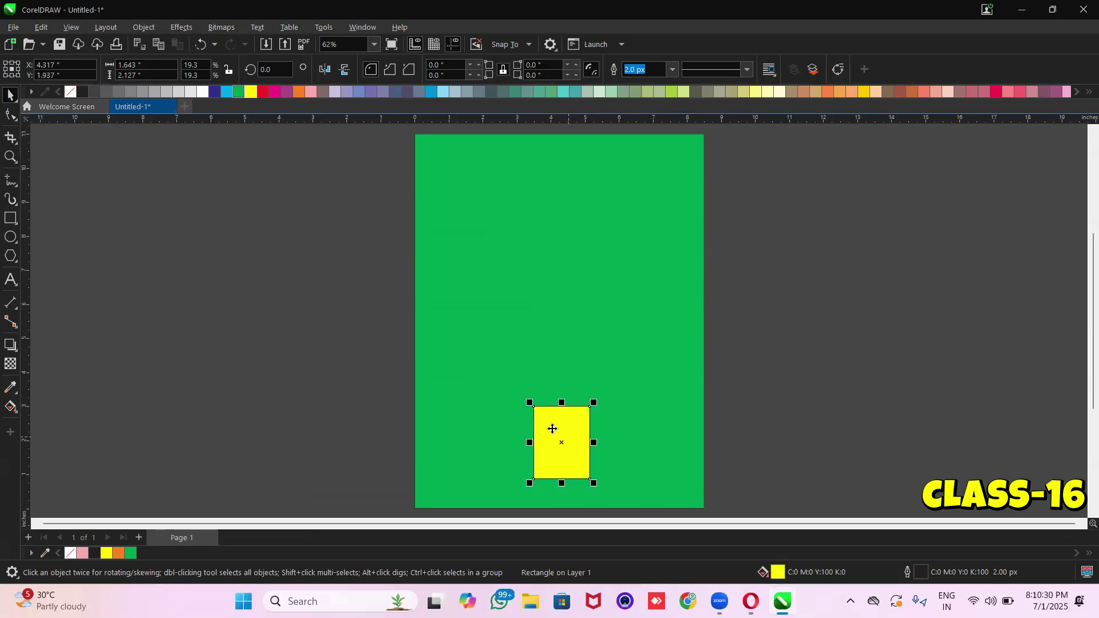
left_click(144, 27)
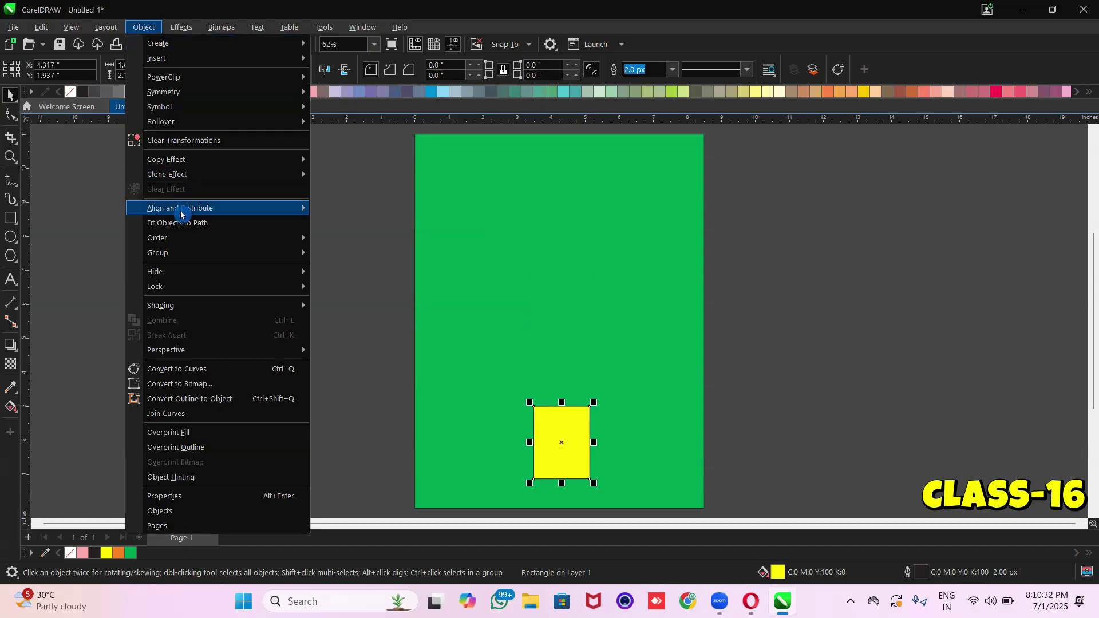
mouse_move(203, 209)
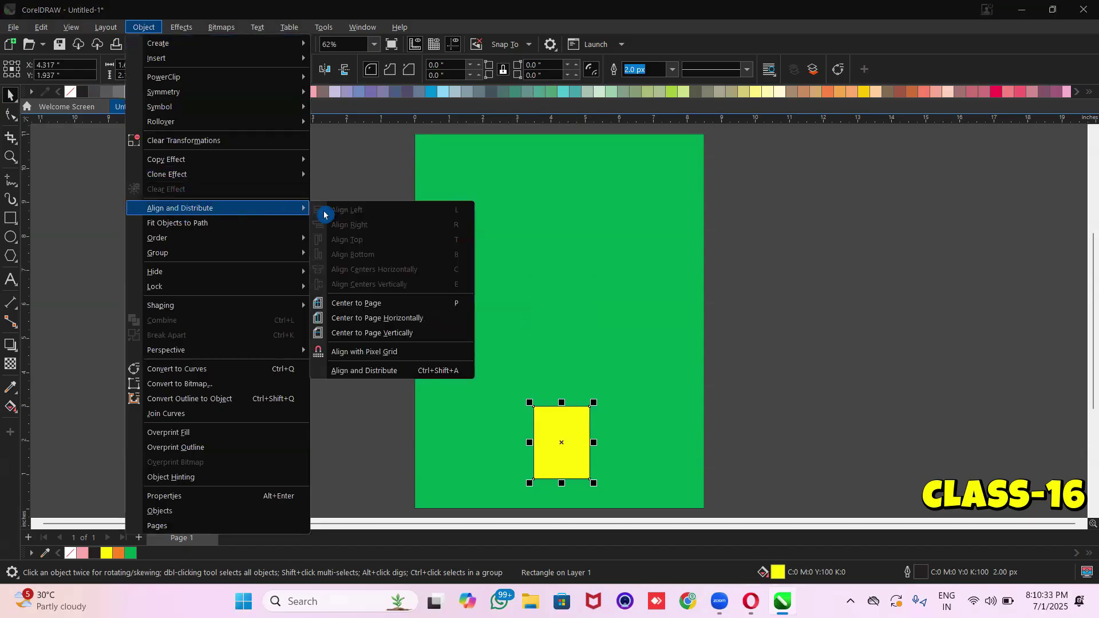
left_click(381, 319)
left_click_drag(348, 195, 839, 281)
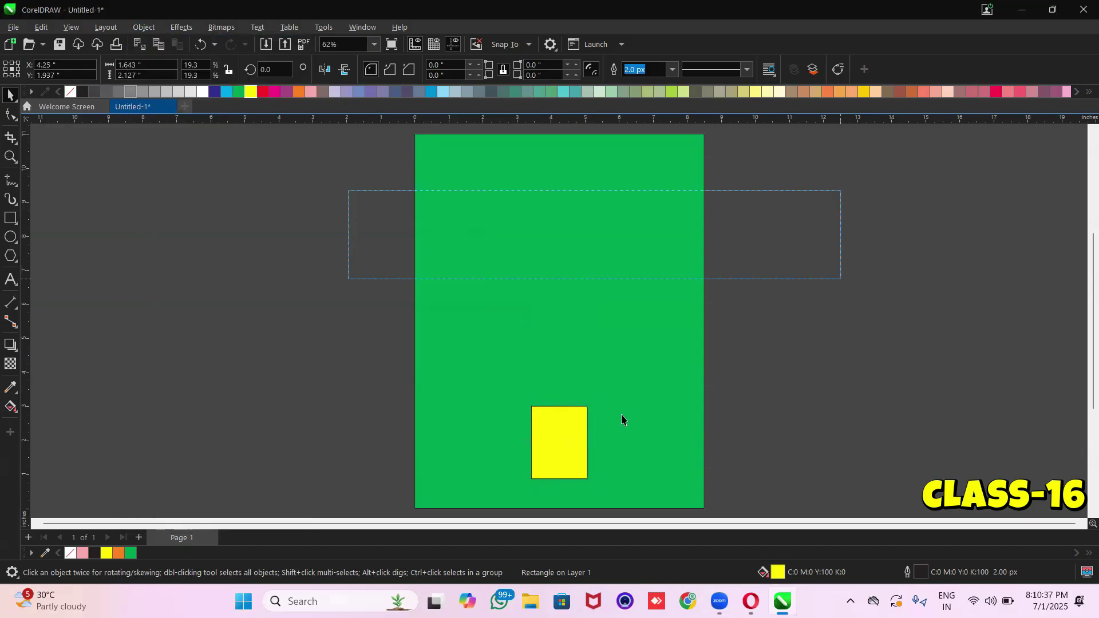
Center the yellow rectangle vertically on the page and remove its outline
left_click(565, 439)
left_click(493, 461)
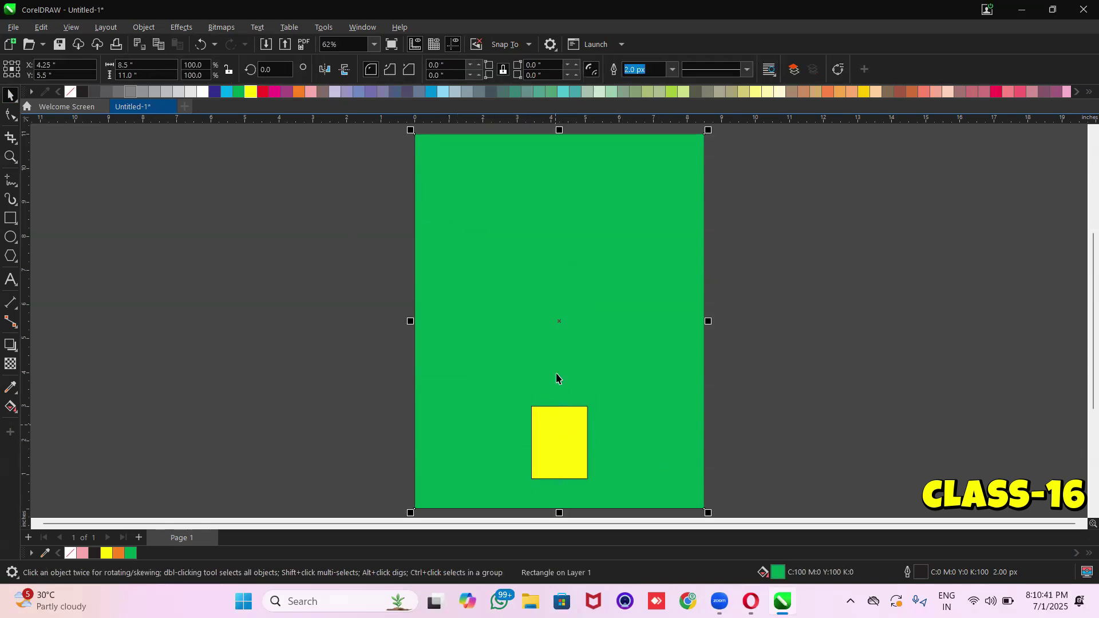
left_click(558, 435)
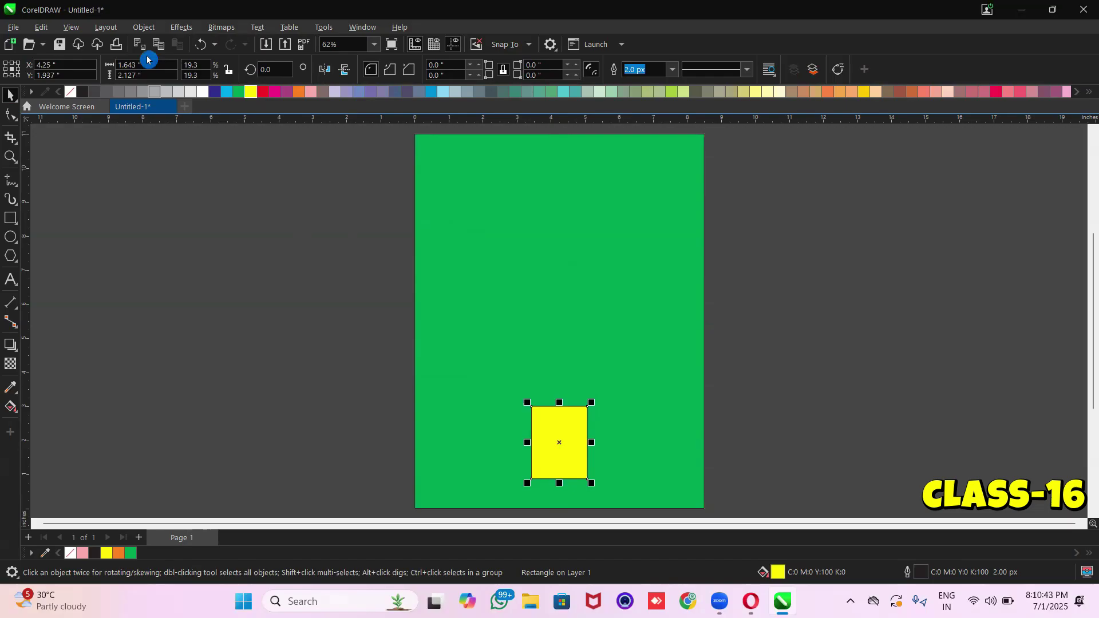
left_click(144, 27)
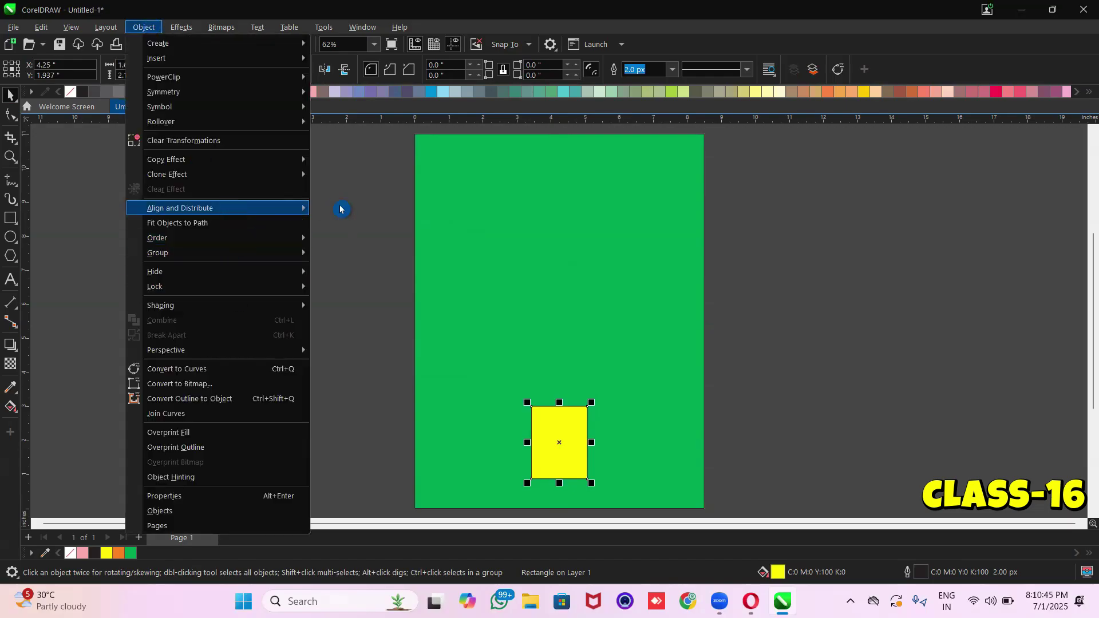
mouse_move(227, 207)
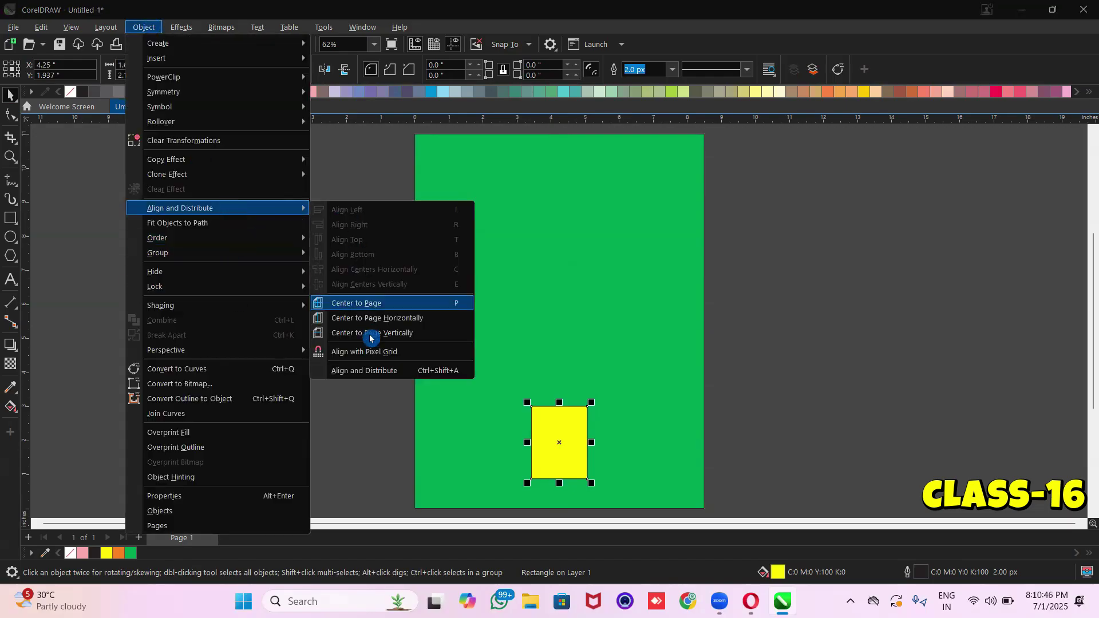
left_click(425, 337)
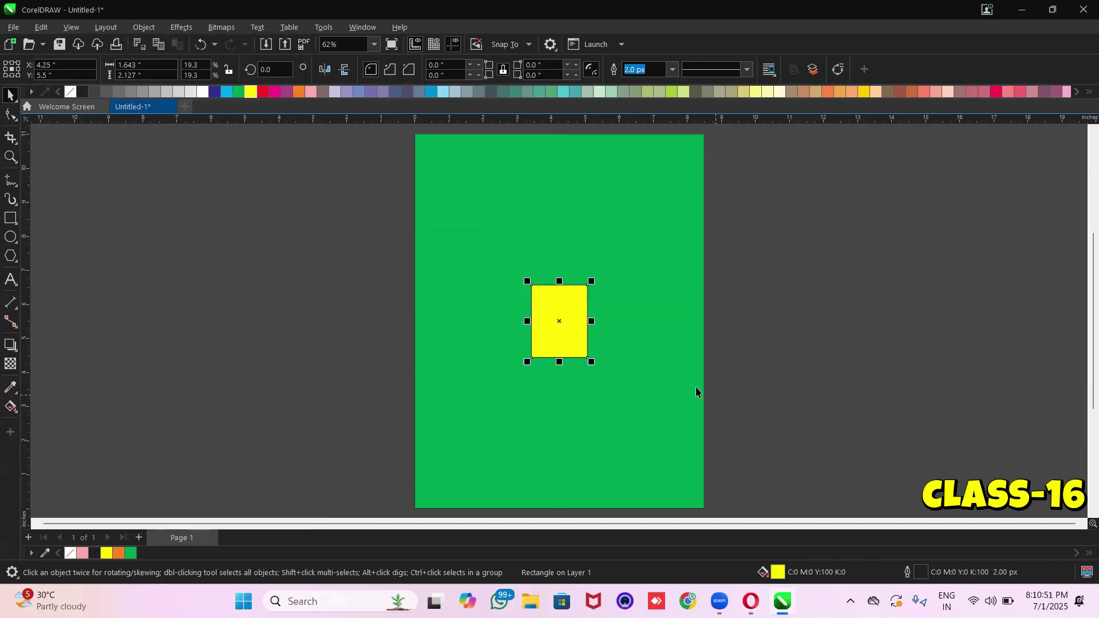
right_click(71, 91)
left_click(144, 27)
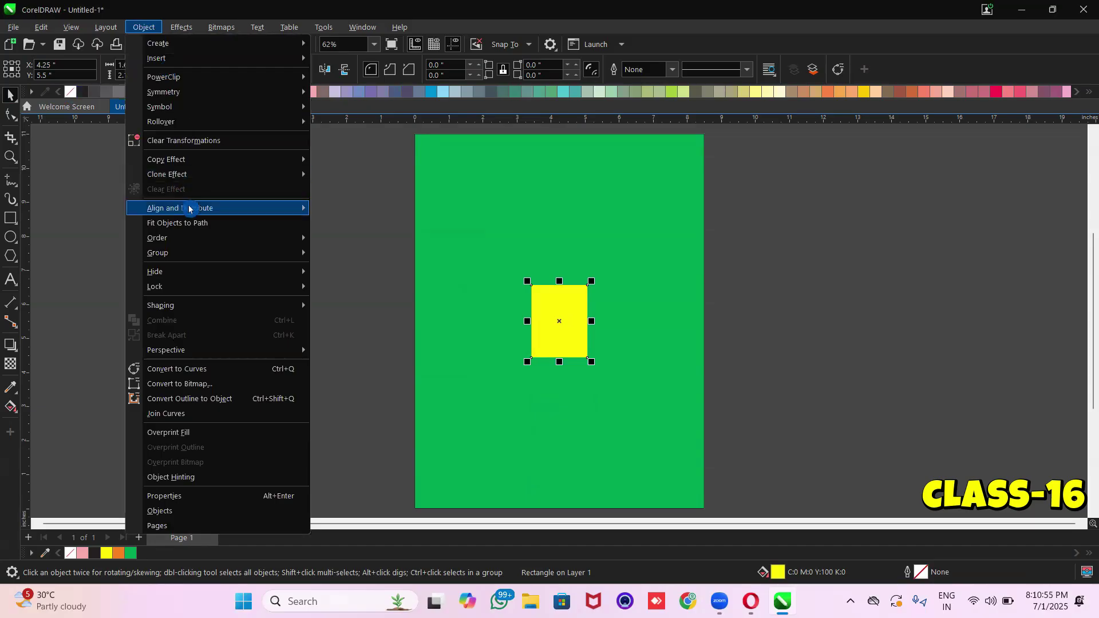
mouse_move(189, 208)
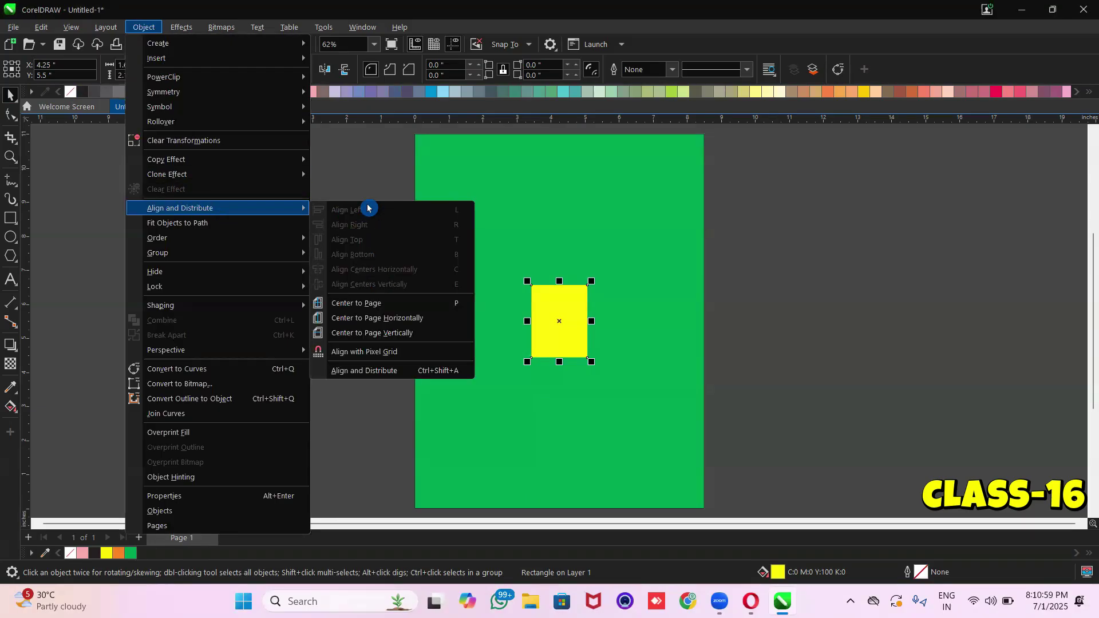
left_click(613, 300)
left_click(613, 301)
left_click(569, 310)
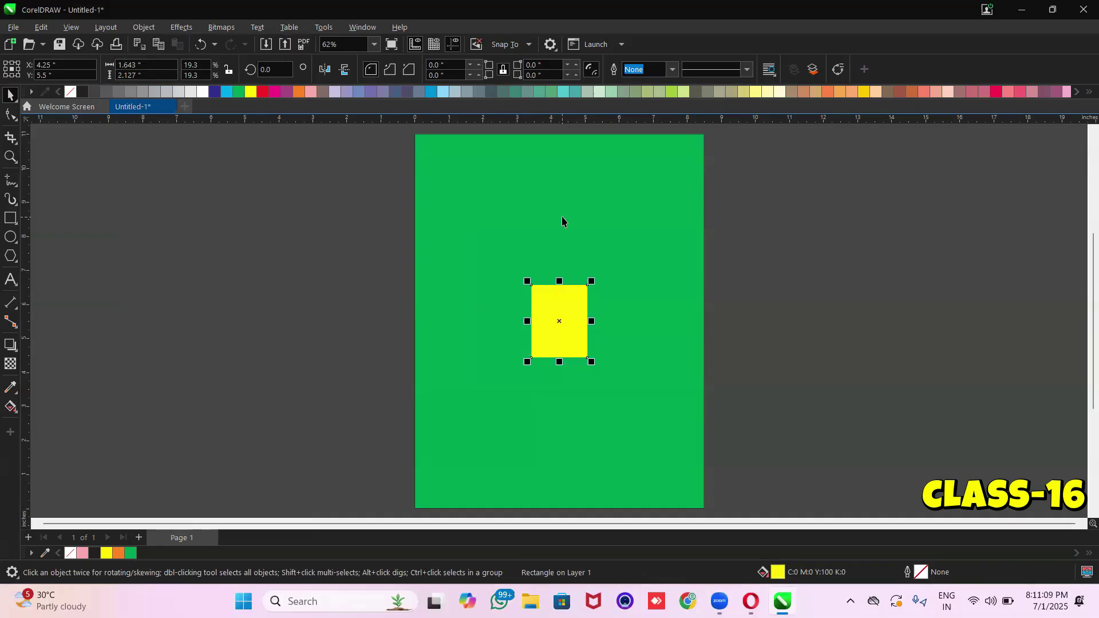
left_click(835, 309)
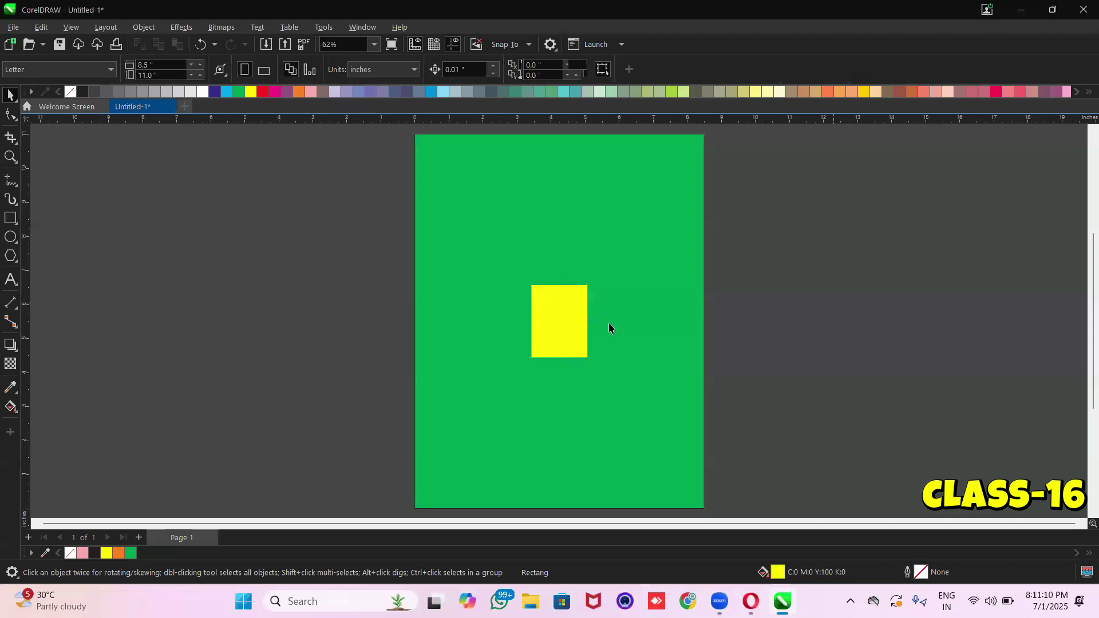
Select the yellow rectangle together with the green one and align the yellow rectangle to the green rectangle's left edge
left_click(561, 319)
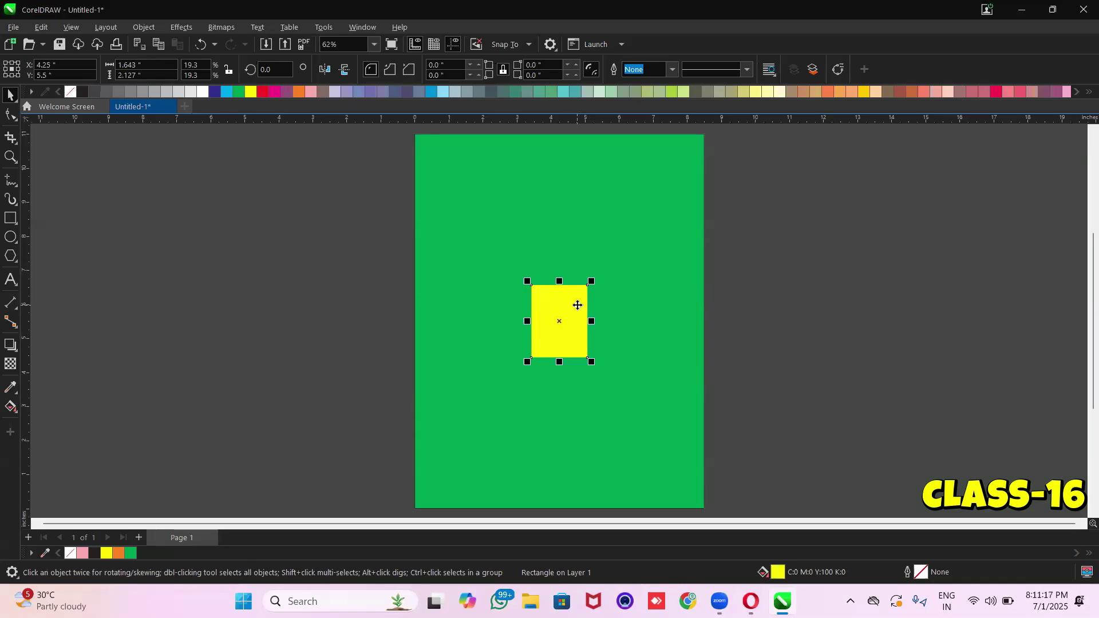
left_click(585, 223, "shift")
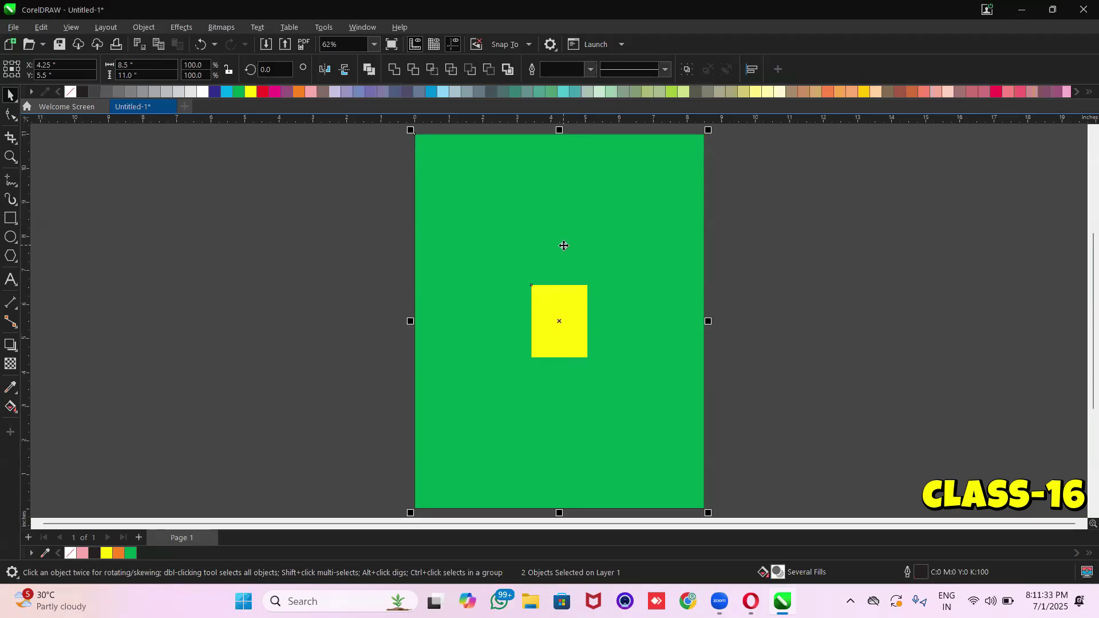
left_click(137, 29)
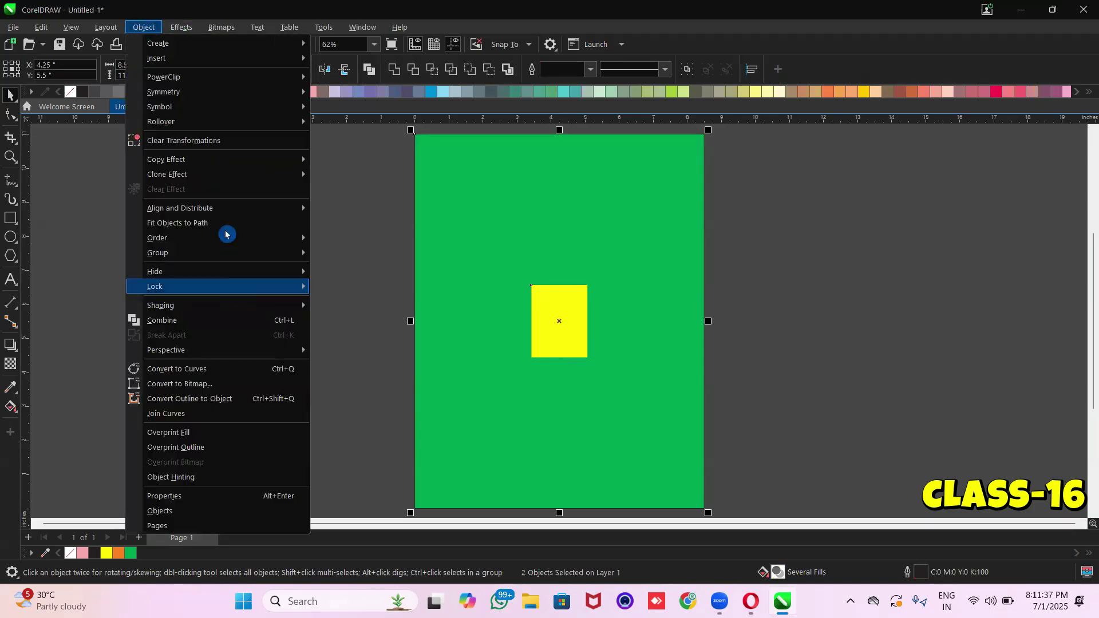
mouse_move(226, 209)
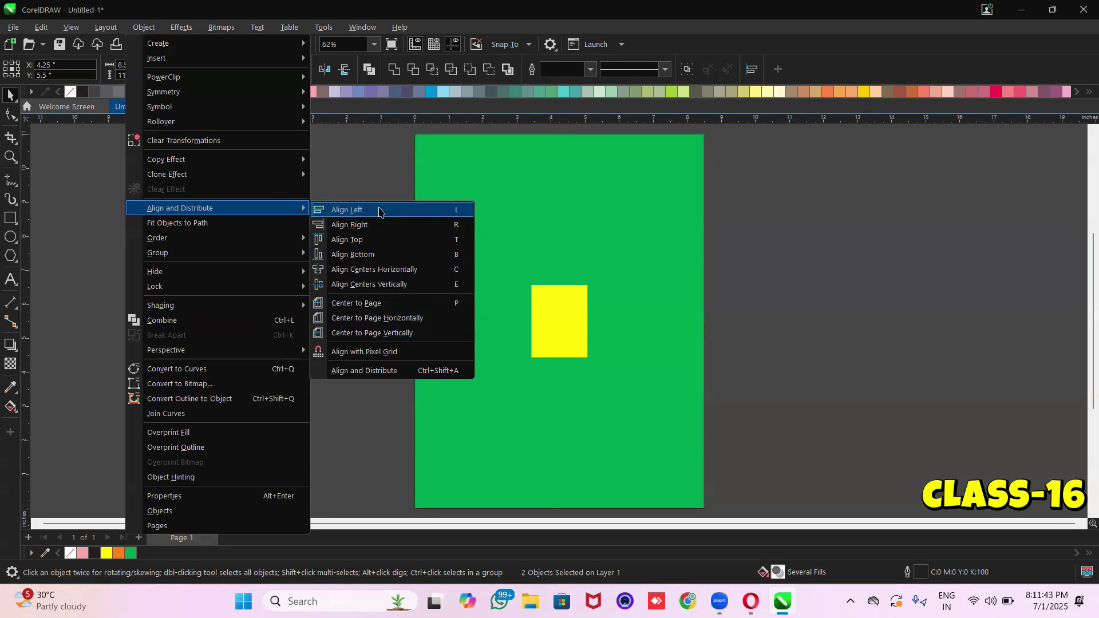
left_click(379, 211)
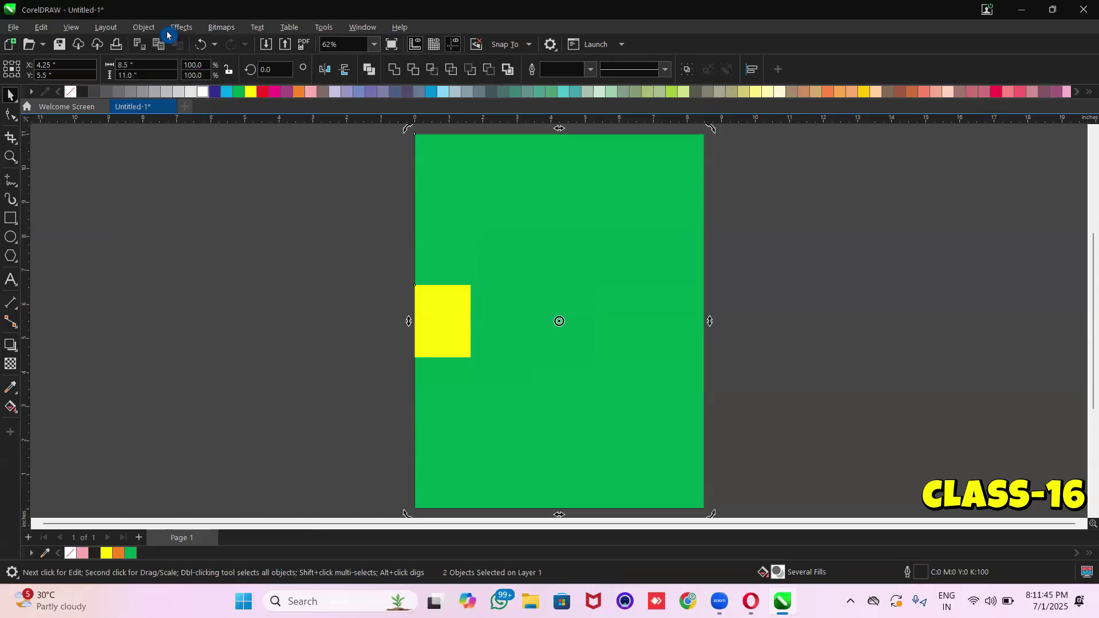
Align the yellow rectangle to the green rectangle's right edge and then to its top edge
left_click(143, 27)
mouse_move(259, 215)
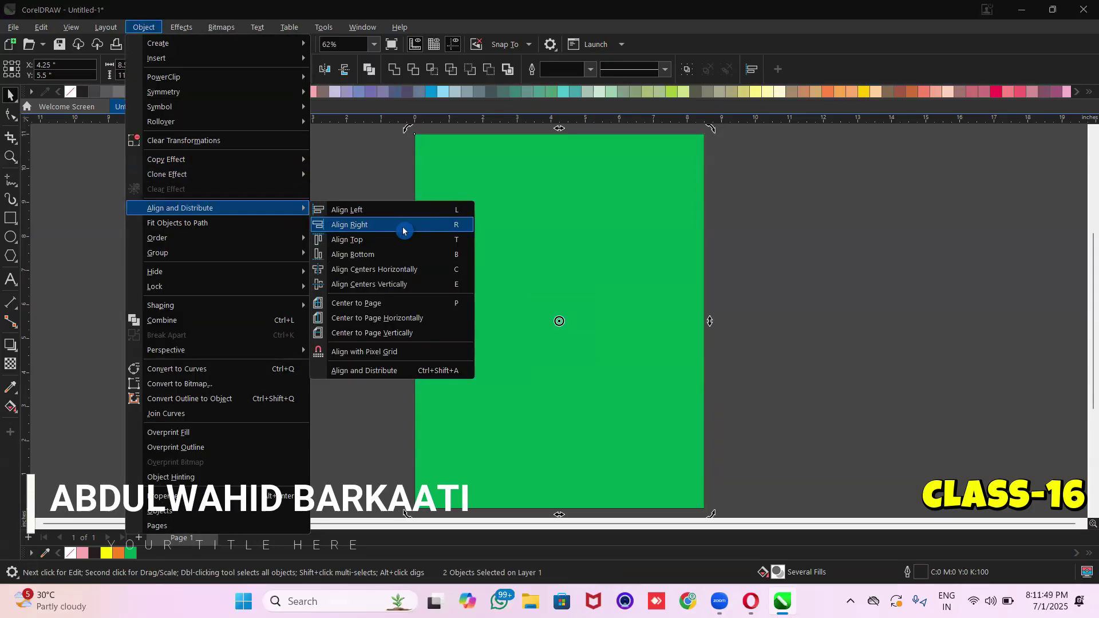
left_click(375, 226)
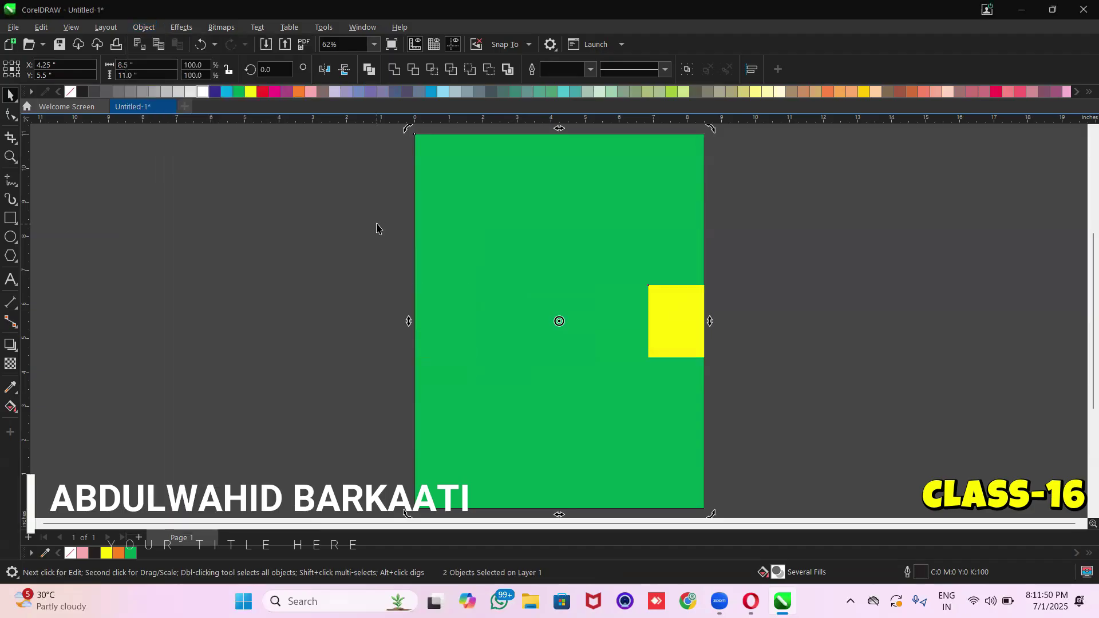
left_click(143, 27)
mouse_move(207, 209)
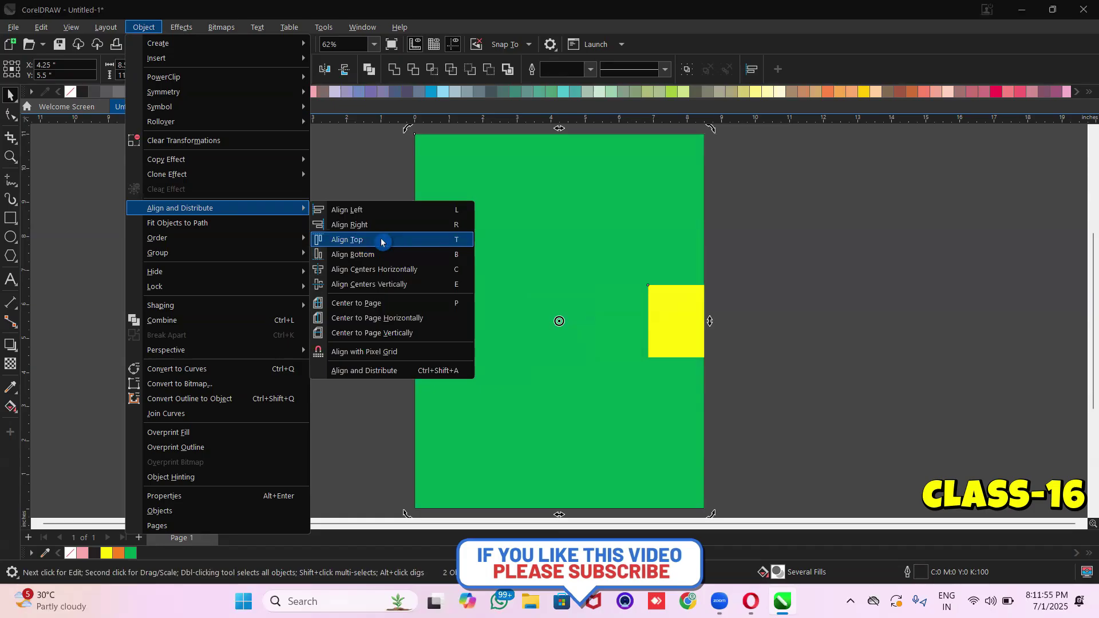
left_click(396, 240)
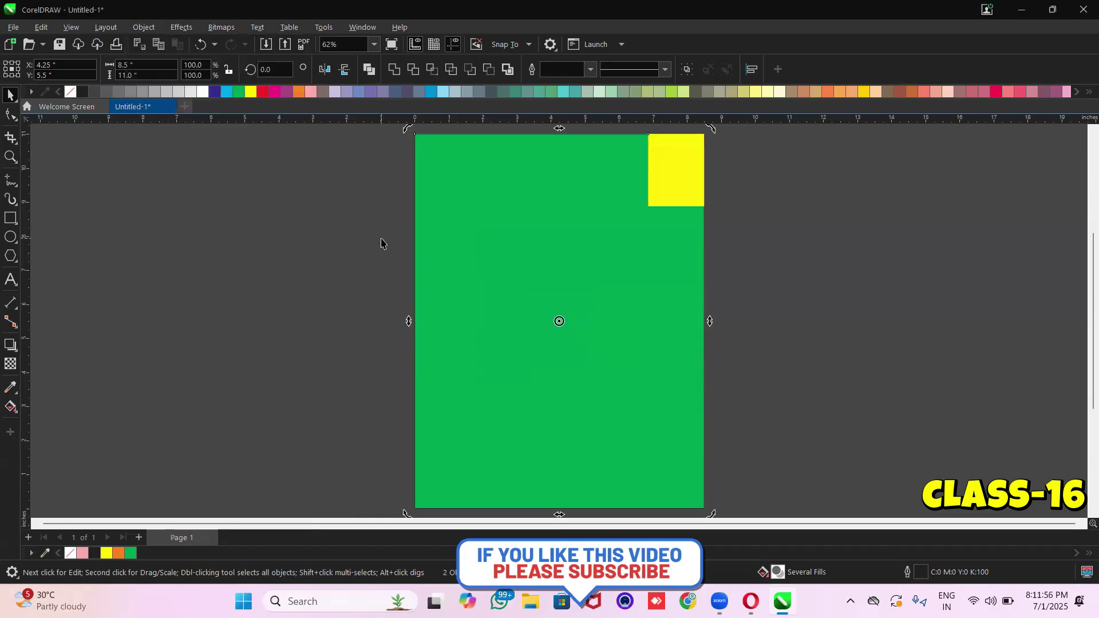
Apply Align Centers Horizontally to the yellow and green rectangles
left_click(156, 28)
mouse_move(144, 27)
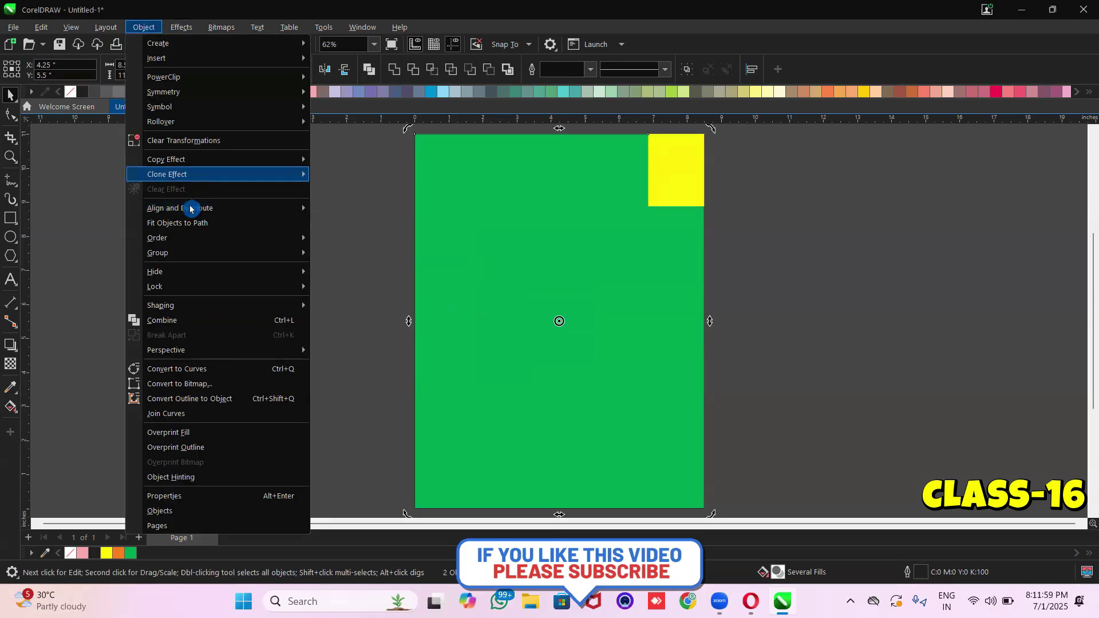
mouse_move(194, 208)
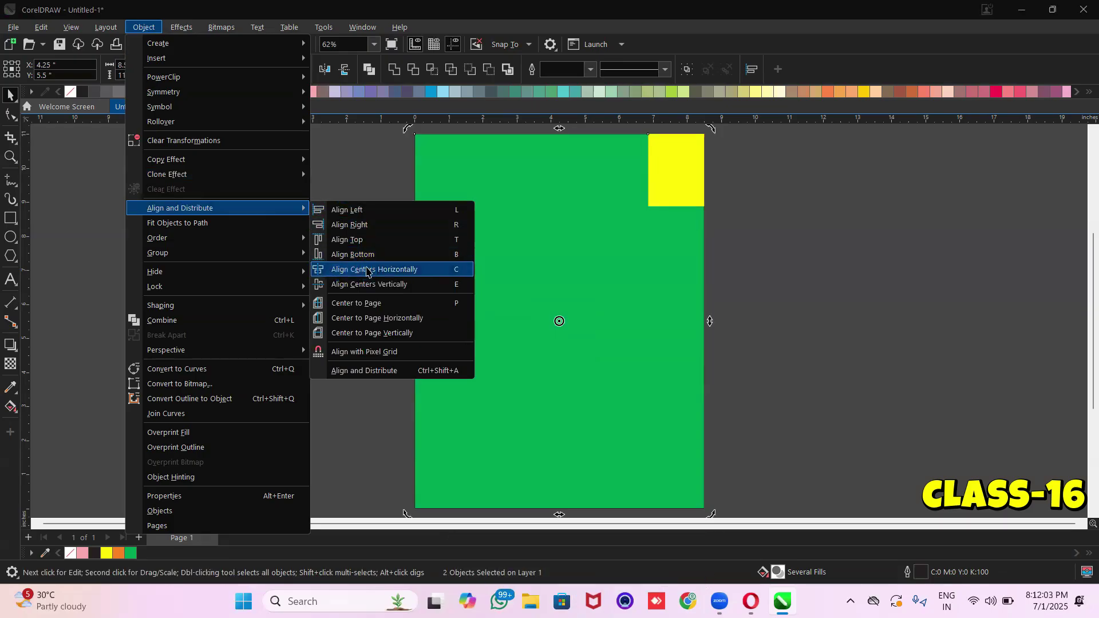
left_click(368, 270)
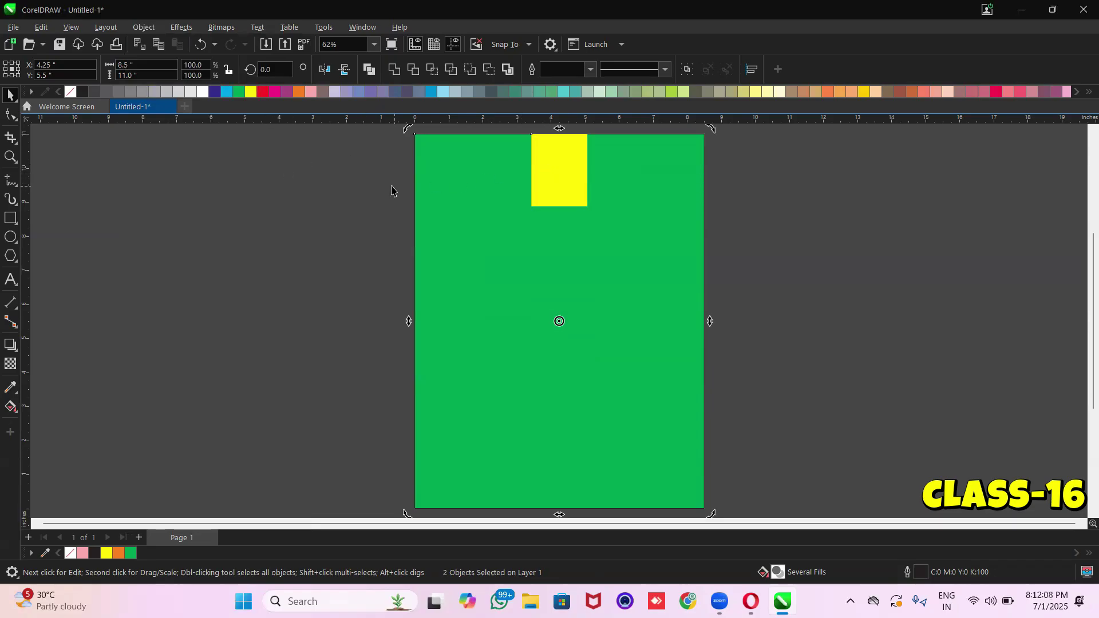
Examine which Align and Distribute commands are available with only the yellow rectangle selected
left_click(541, 174)
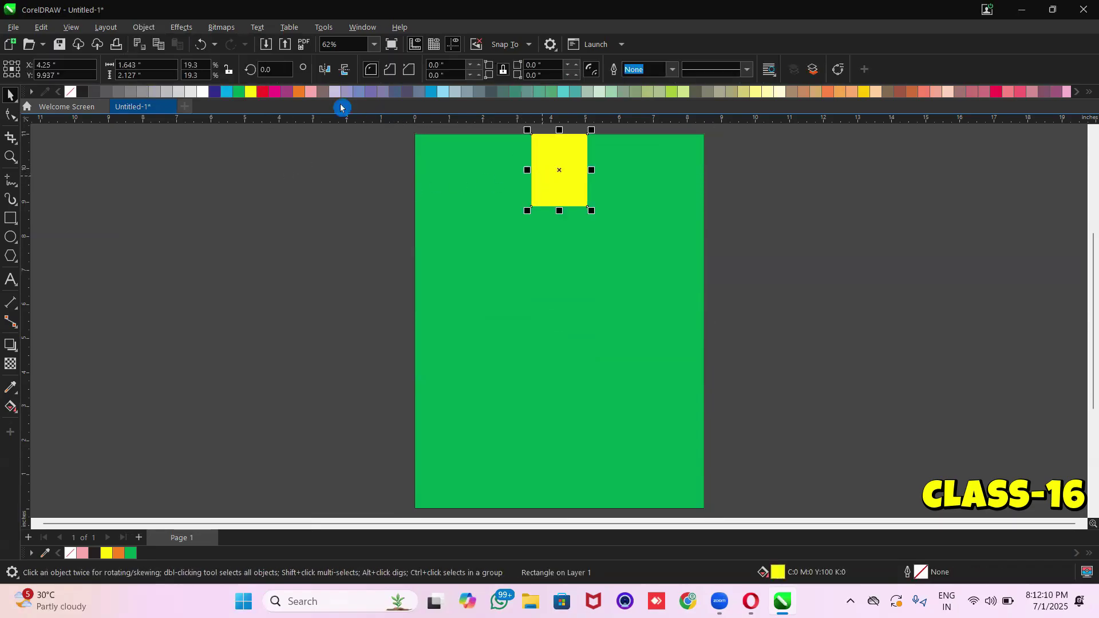
left_click(144, 27)
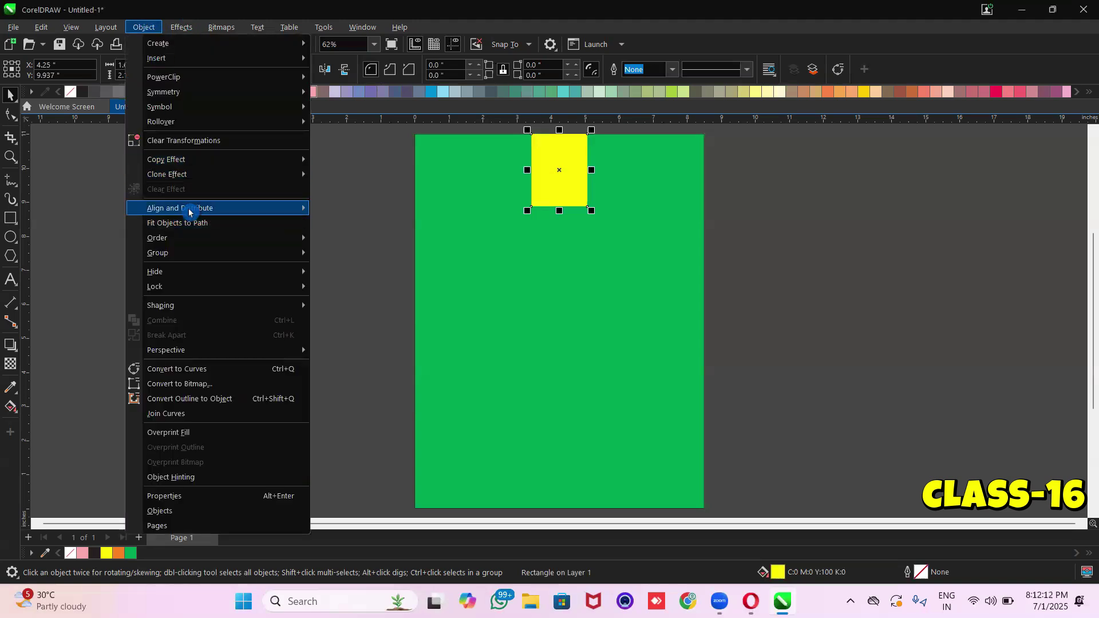
mouse_move(298, 210)
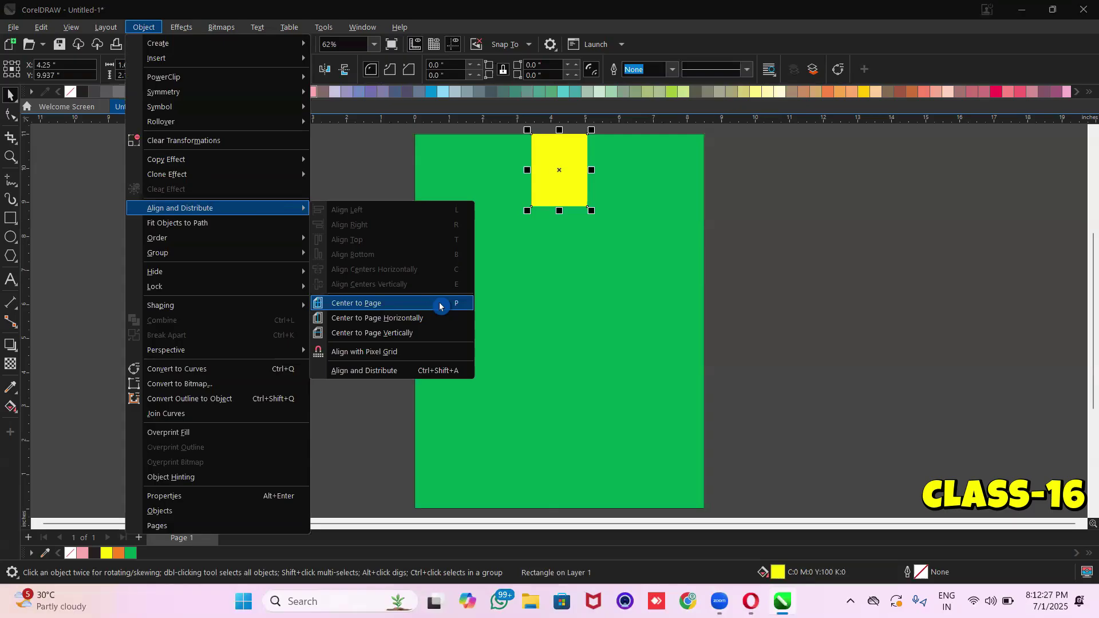
left_click(746, 245)
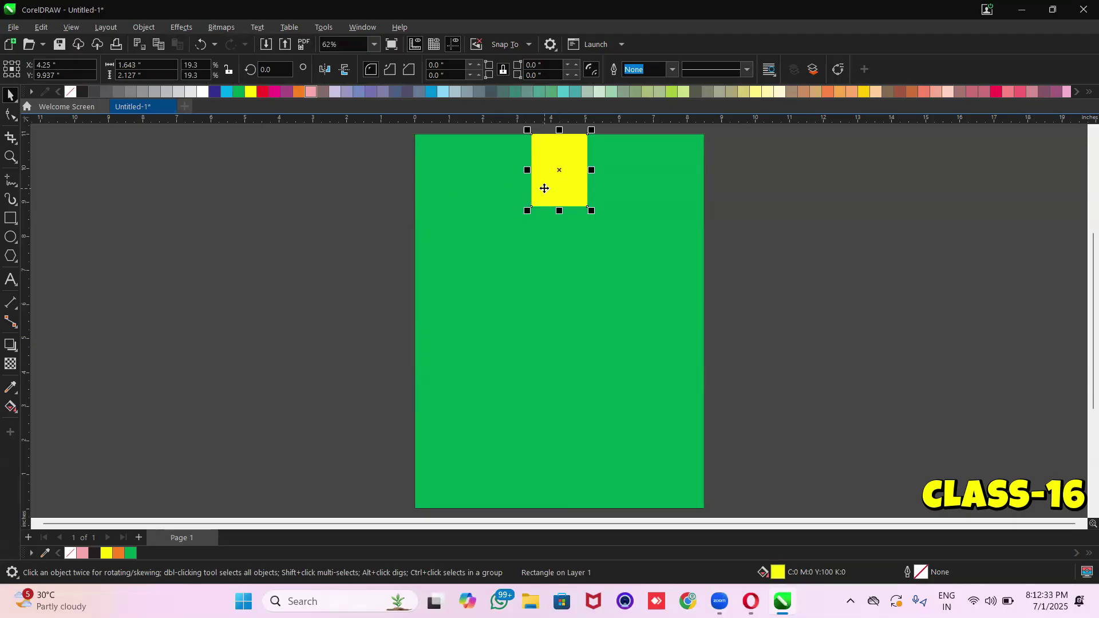
Add the green rectangle to the selection and apply Align Centers Vertically to both rectangles
left_click(570, 351, "shift")
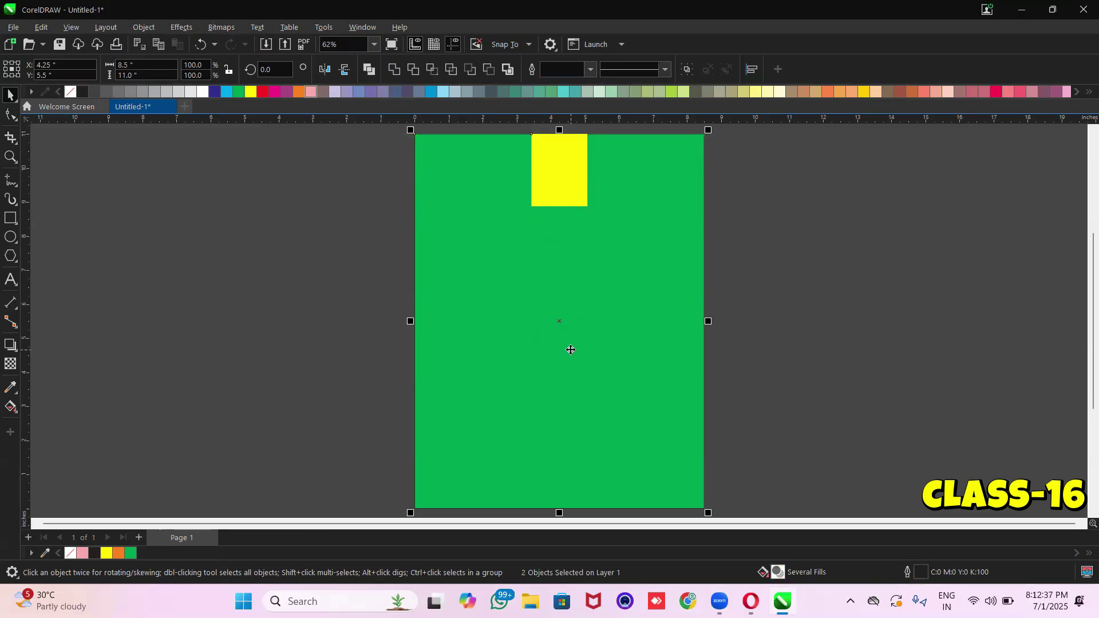
key("e")
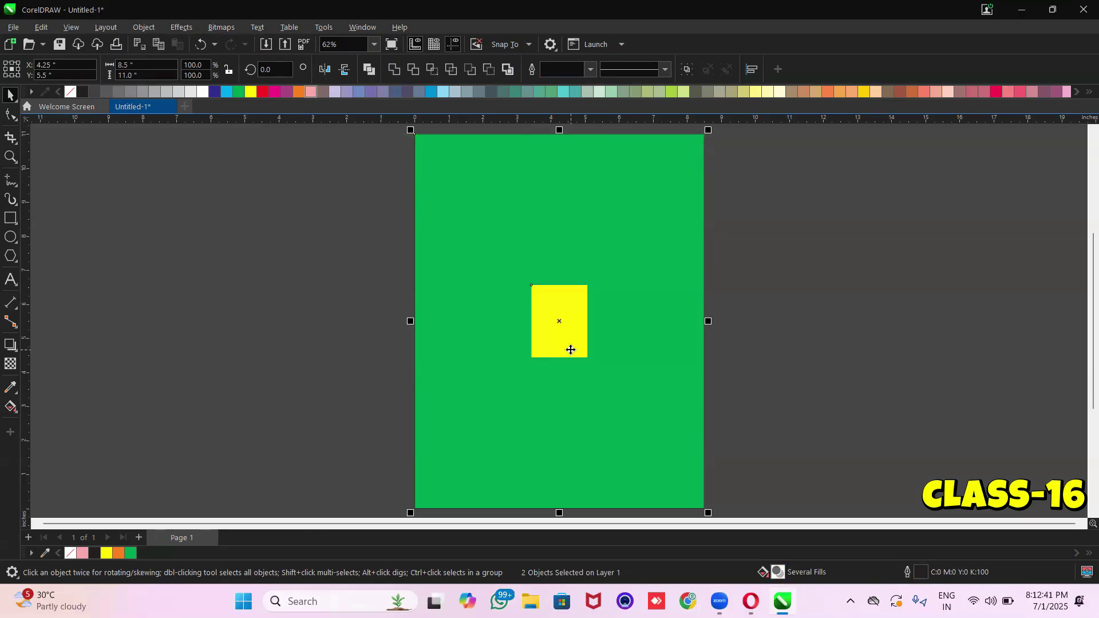
Align the yellow rectangle to the green rectangle's top, right, bottom, left, top and right edges in turn, finishing with Center to Page
key("t")
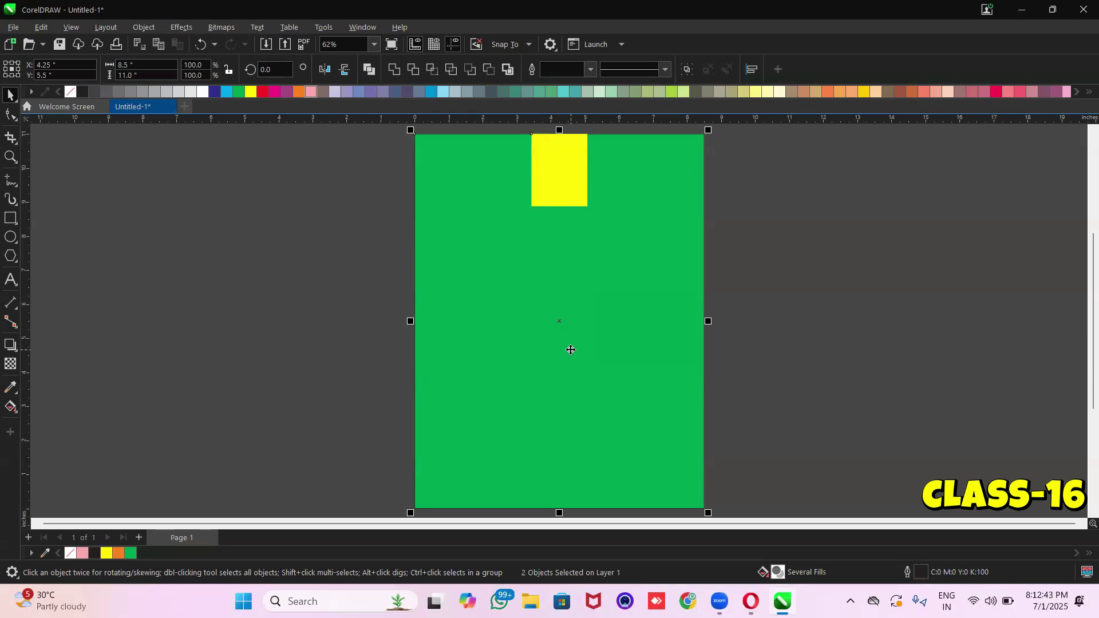
key("r")
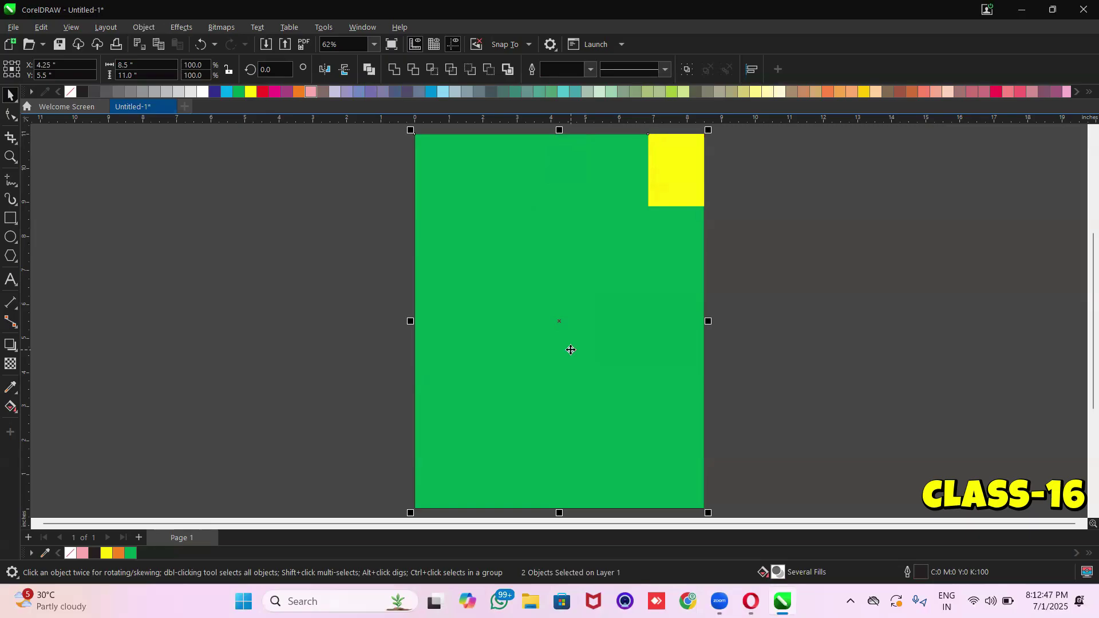
key("b")
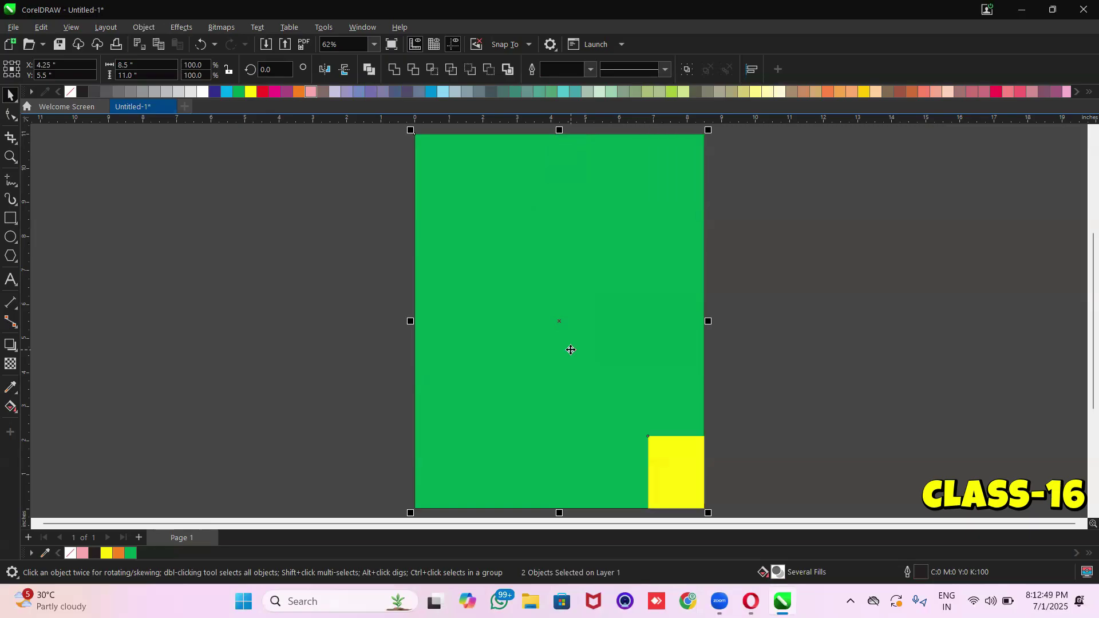
key("l")
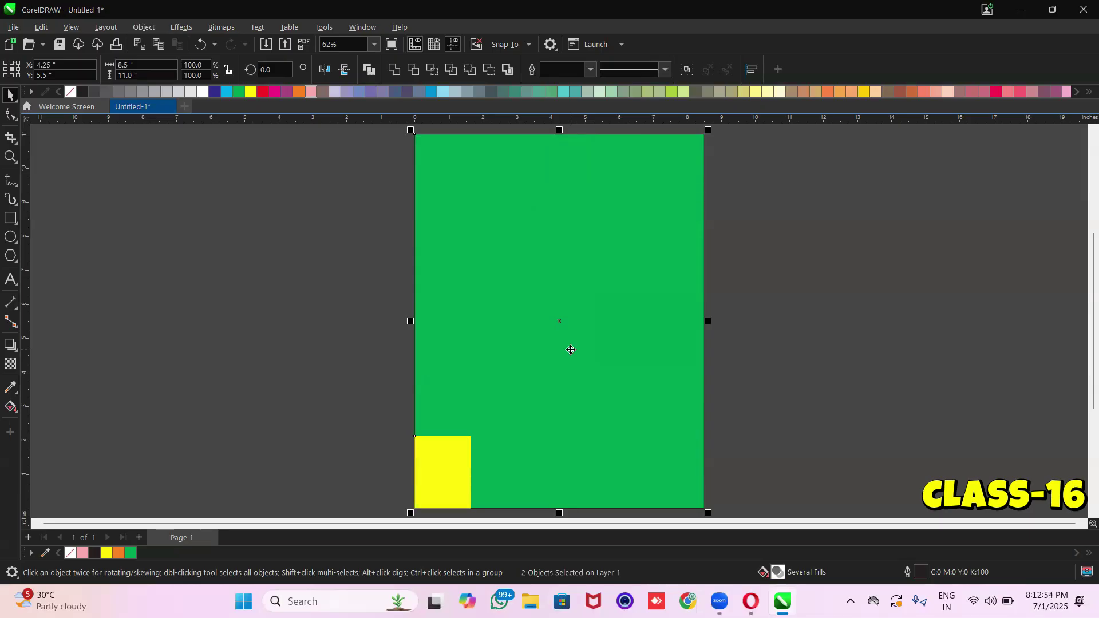
key("t")
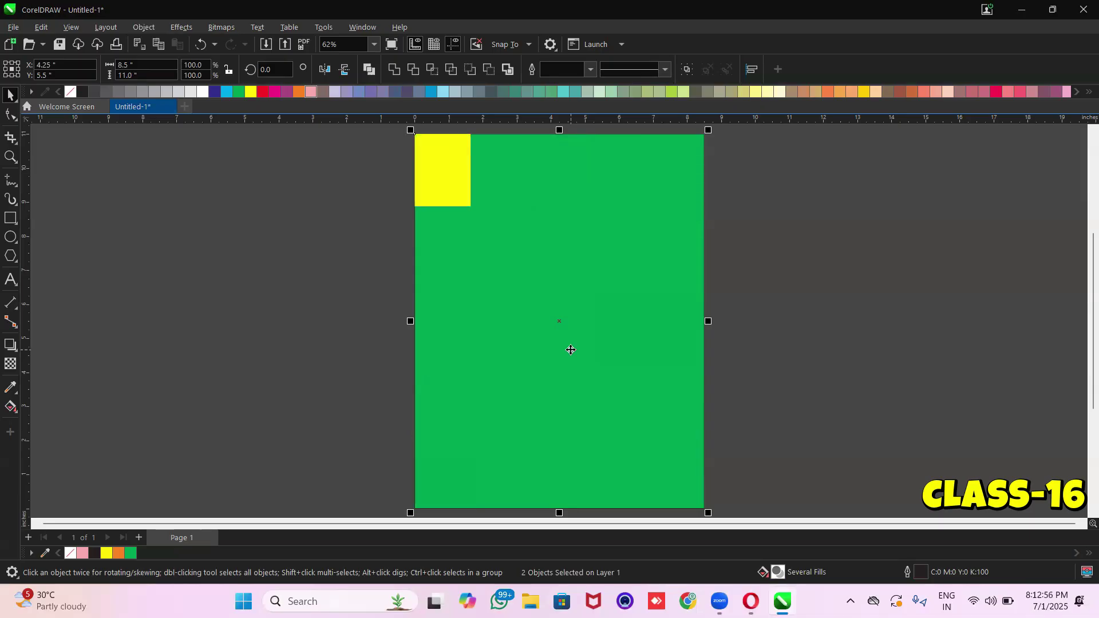
key("r")
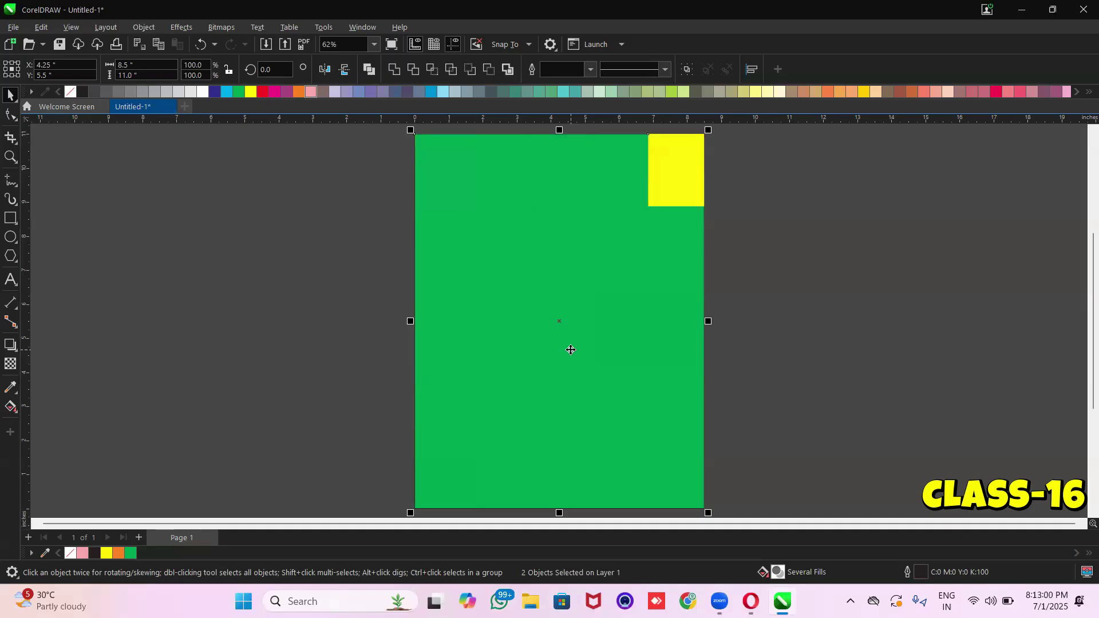
key("p")
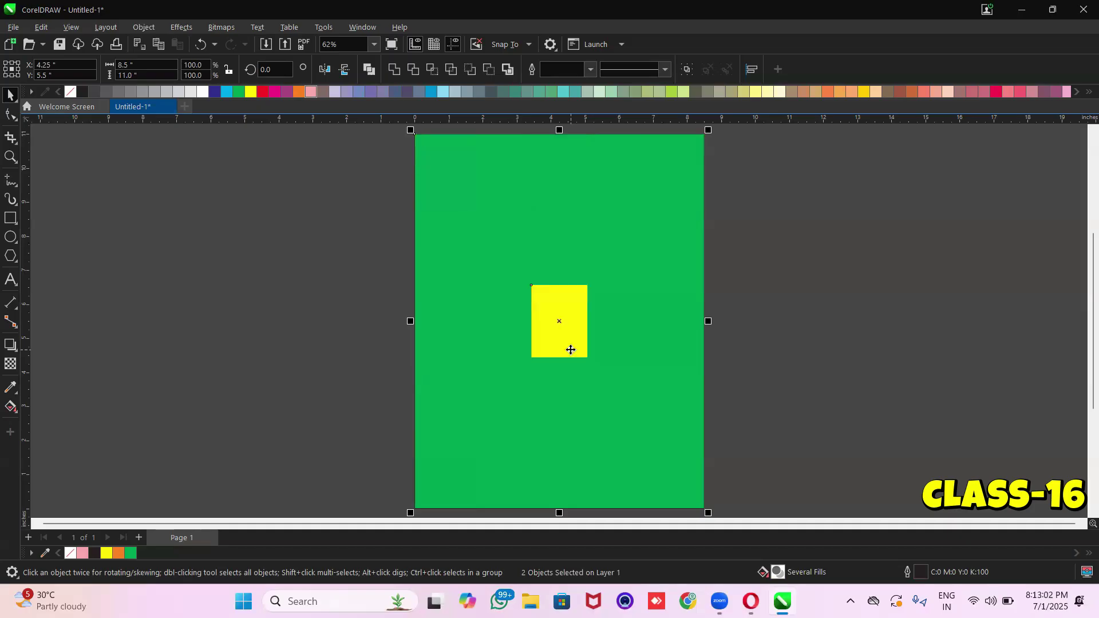
Move the yellow rectangle onto the pasteboard beside the page's left edge and duplicate it into a staggered column of four rectangles
left_click(370, 272)
left_click(564, 319)
mouse_move(219, 222)
left_mouse_down()
mouse_move(201, 148)
mouse_move(219, 233)
left_mouse_up()
left_click_drag(218, 279, 225, 404)
left_click(281, 264)
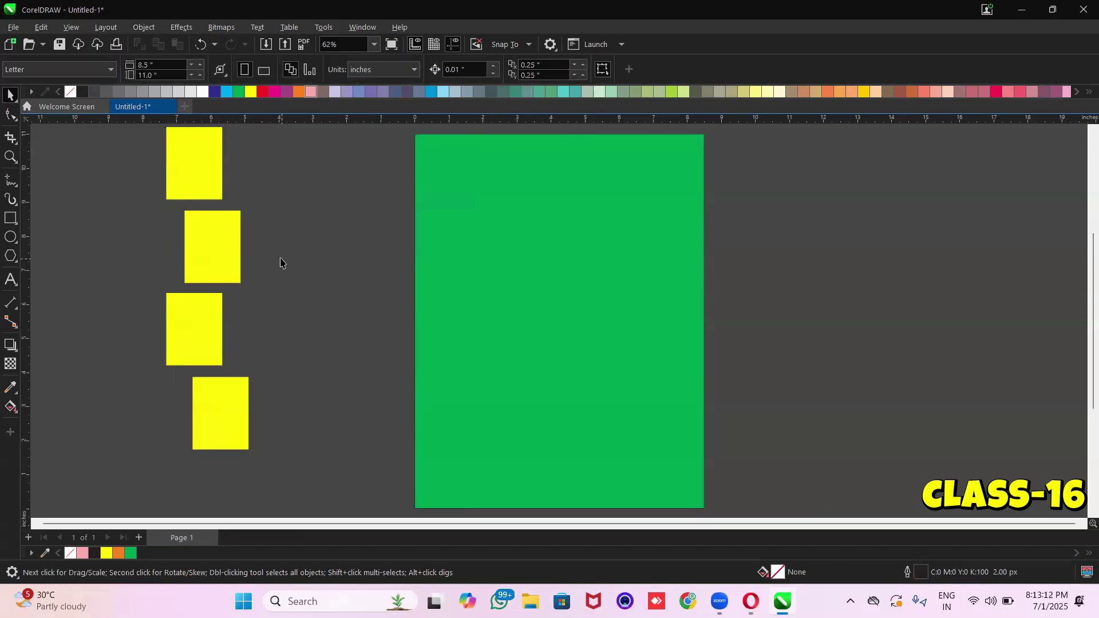
Select the four staggered yellow rectangles and apply Align Left to them
key("F4")
left_click(323, 219)
left_click(315, 327)
left_click(345, 406)
left_click(223, 237)
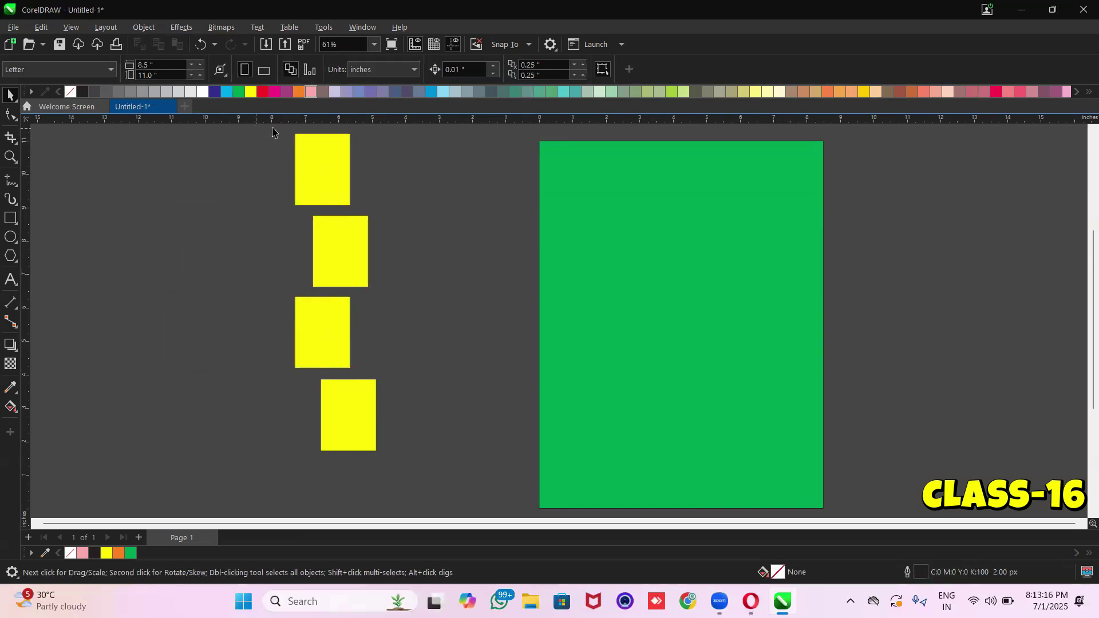
left_click_drag(273, 131, 430, 456)
key("l")
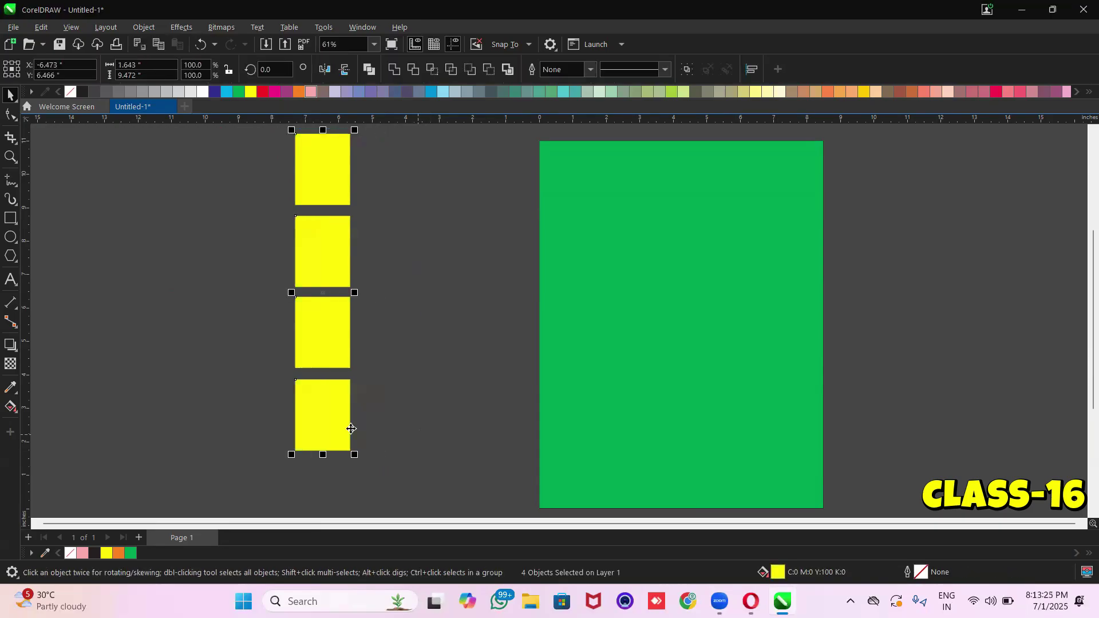
Duplicate the aligned column of four rectangles to the left of the original, at about X -11.95 inches
left_click_drag(332, 522, 182, 528)
left_click_drag(320, 324, 139, 359)
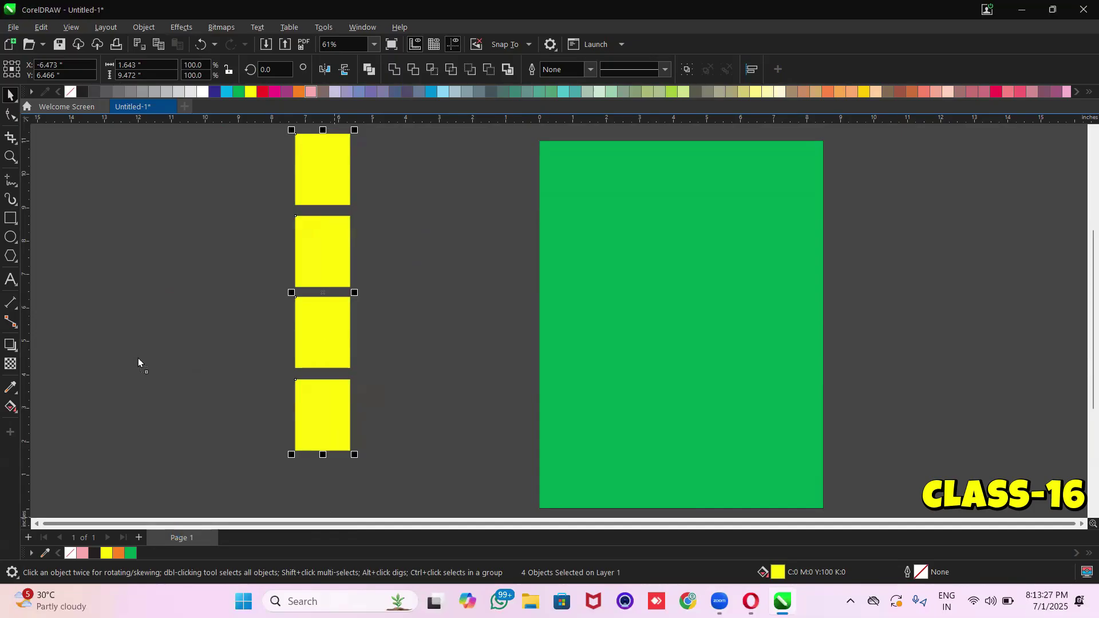
right_click(138, 358)
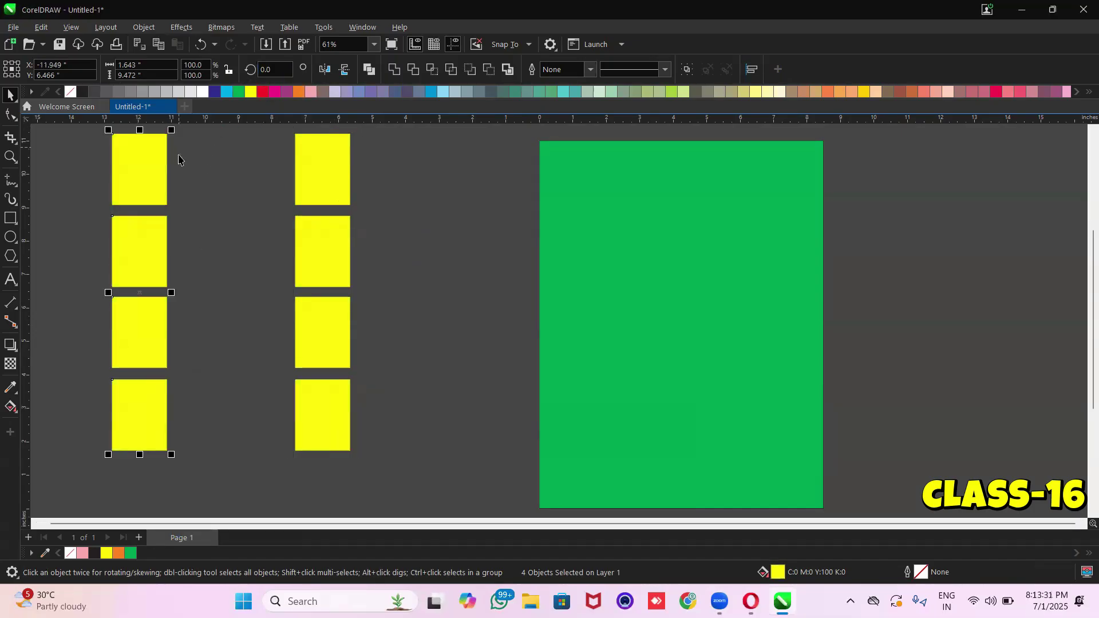
Rotate the duplicated column by 90 degrees and move the resulting row left, clear of the original column
left_click(268, 69)
type("9")
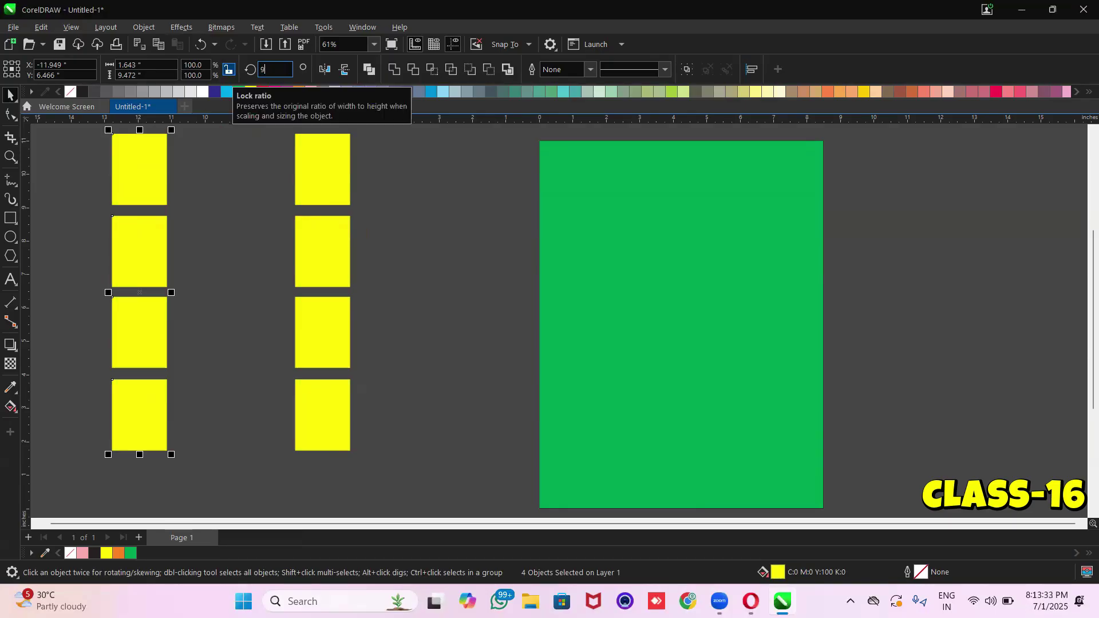
type("0")
key("Return")
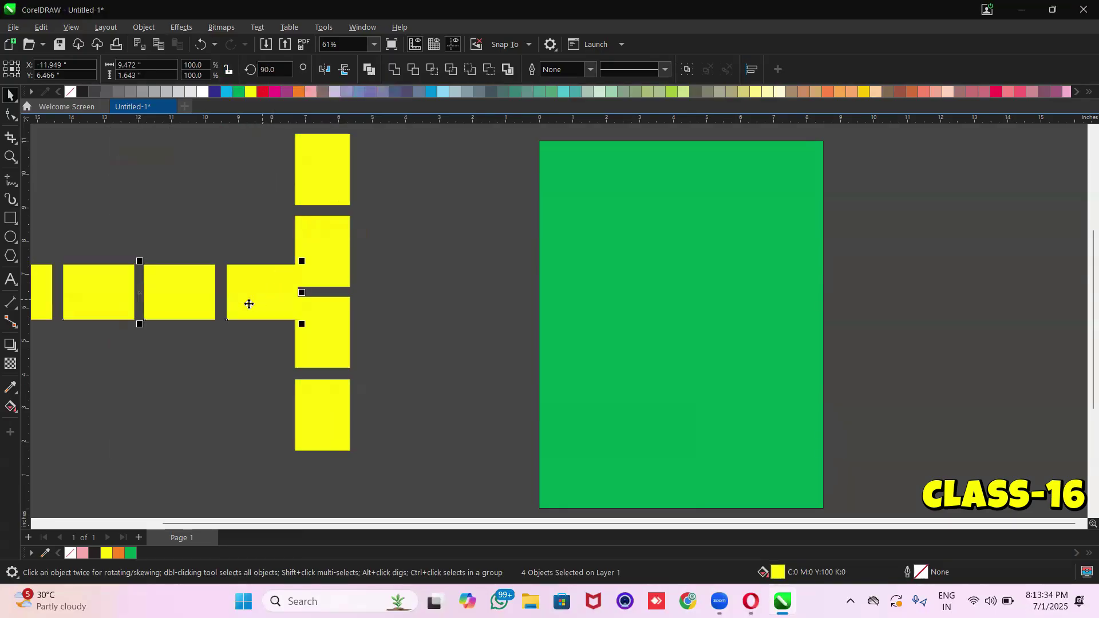
left_click_drag(321, 522, 92, 535)
left_click_drag(254, 310, 231, 310)
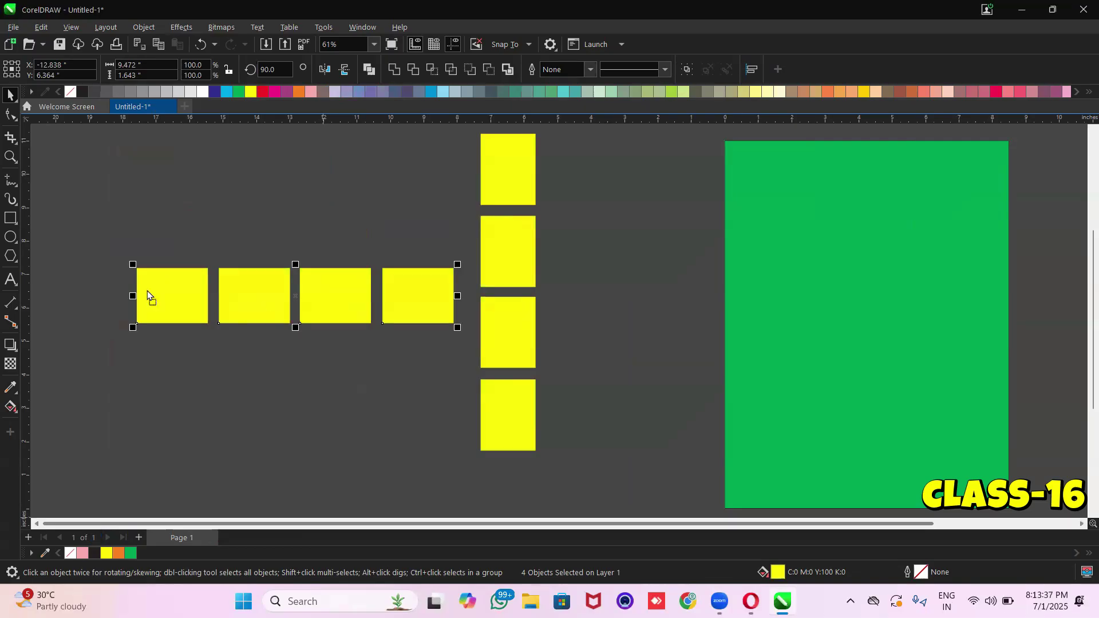
Offset the four rectangles of the horizontal row up and down by different amounts so that they are vertically staggered
left_click(168, 291)
left_click_drag(168, 291, 168, 278)
left_click(238, 294)
left_click_drag(236, 290, 235, 314)
left_click(314, 307)
left_click_drag(314, 283, 313, 259)
left_click_drag(386, 289, 393, 373)
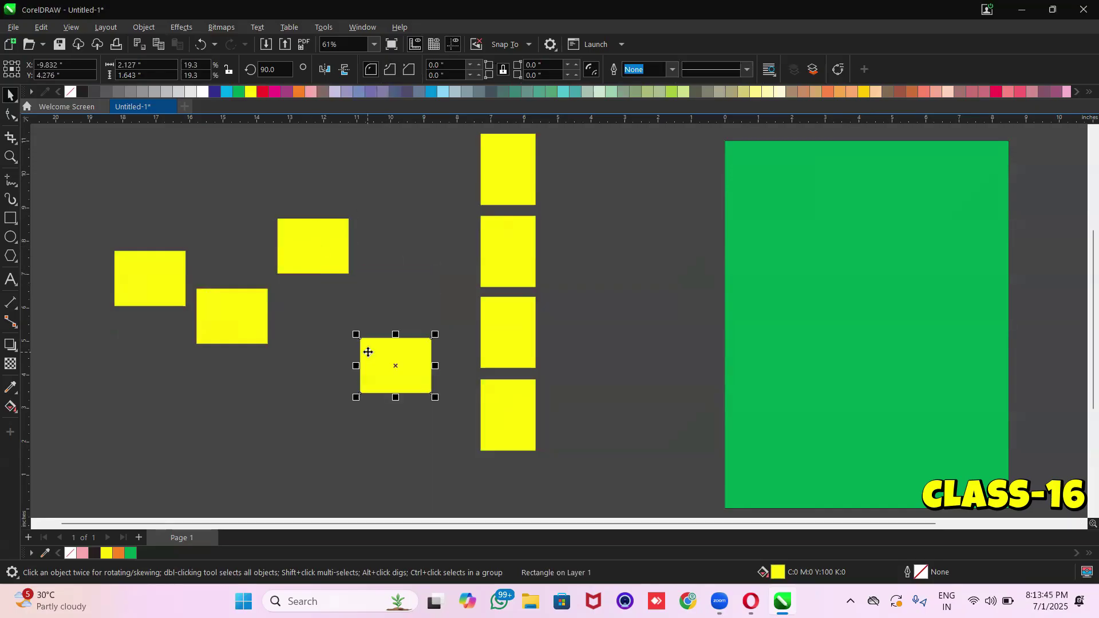
Select the four staggered rectangles of the horizontal row and apply Align Centers Vertically to them
left_click(84, 199)
left_click_drag(69, 183, 447, 429)
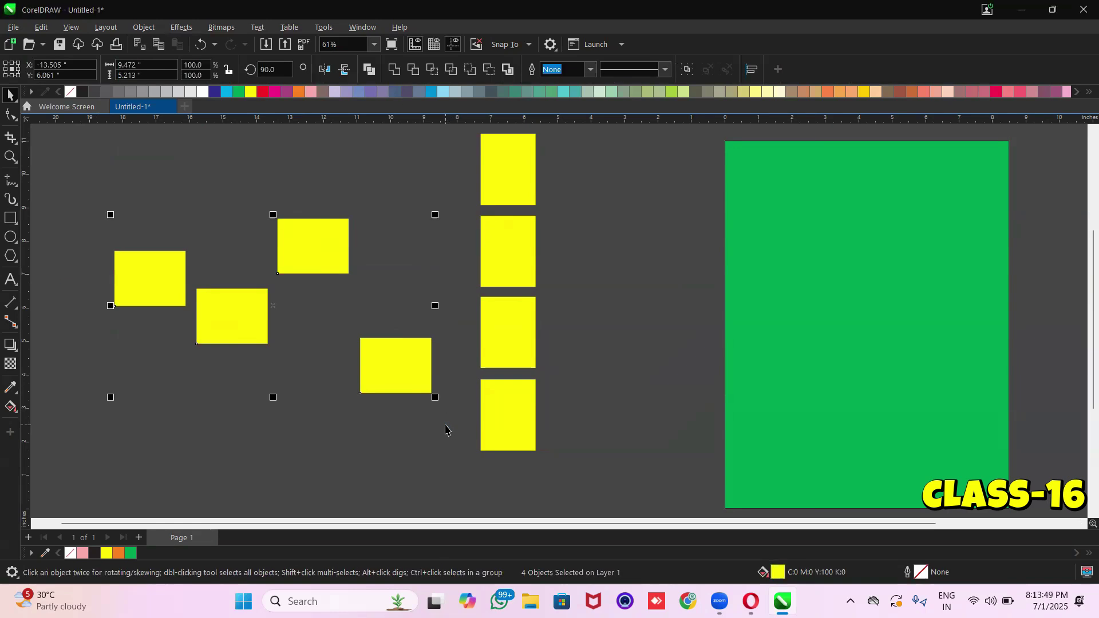
key("e")
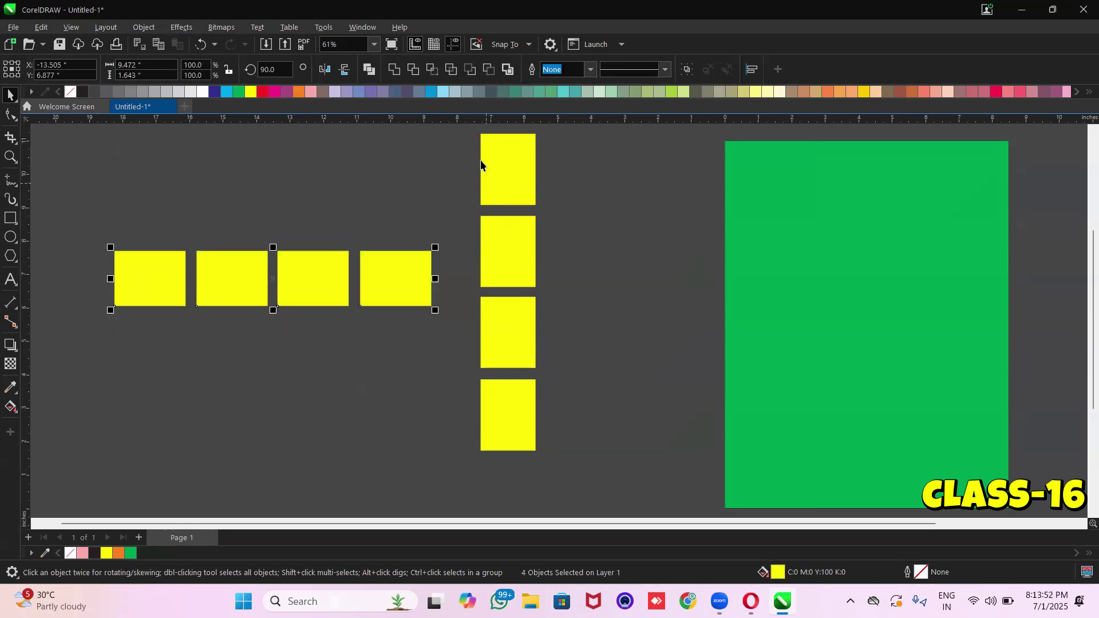
Select the lower three rectangles of the vertical column and examine the available Align and Distribute and Order commands
left_click_drag(464, 134, 549, 465)
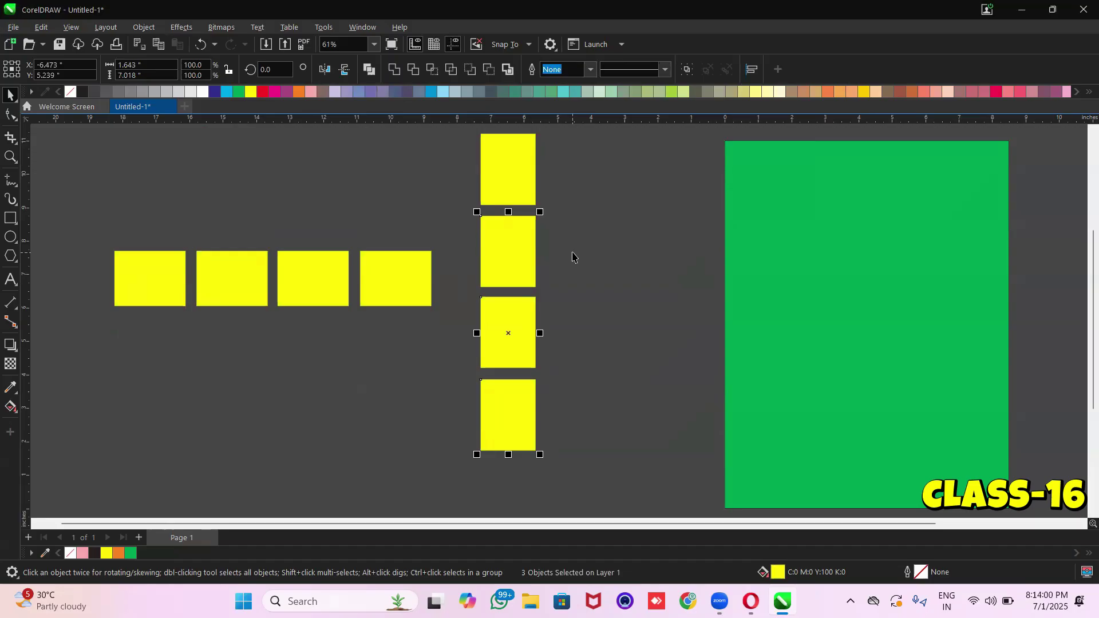
left_click(143, 27)
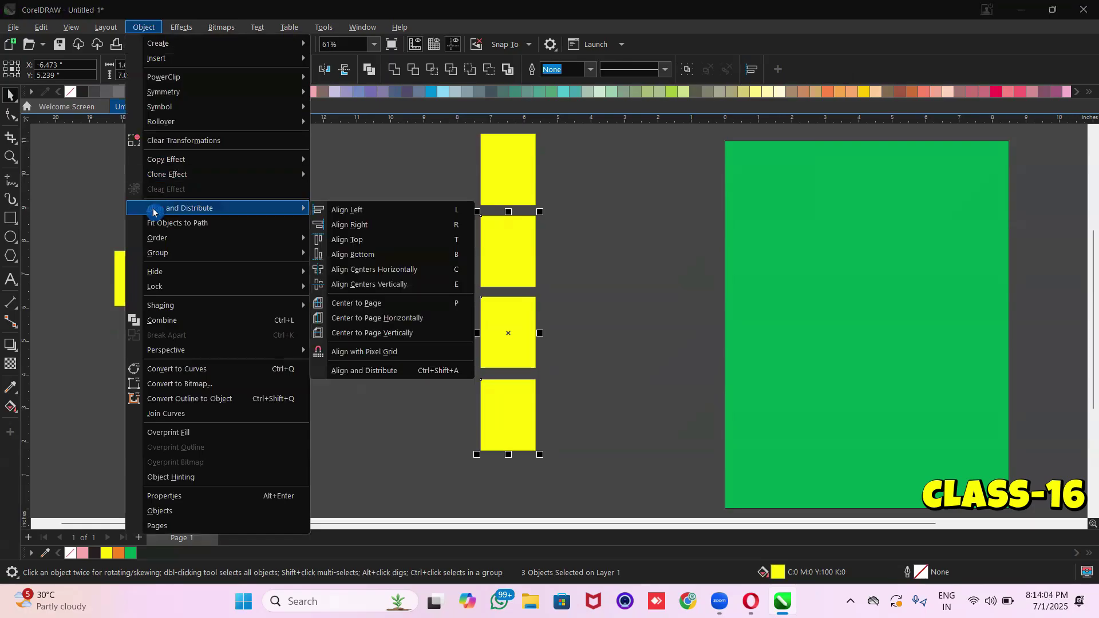
mouse_move(187, 241)
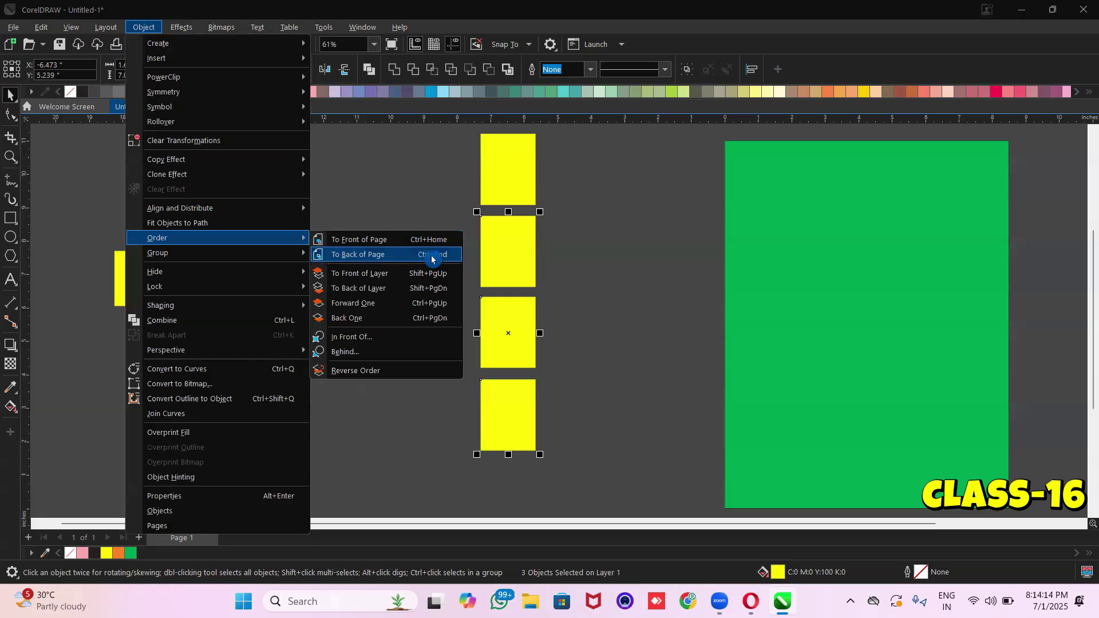
left_click(612, 259)
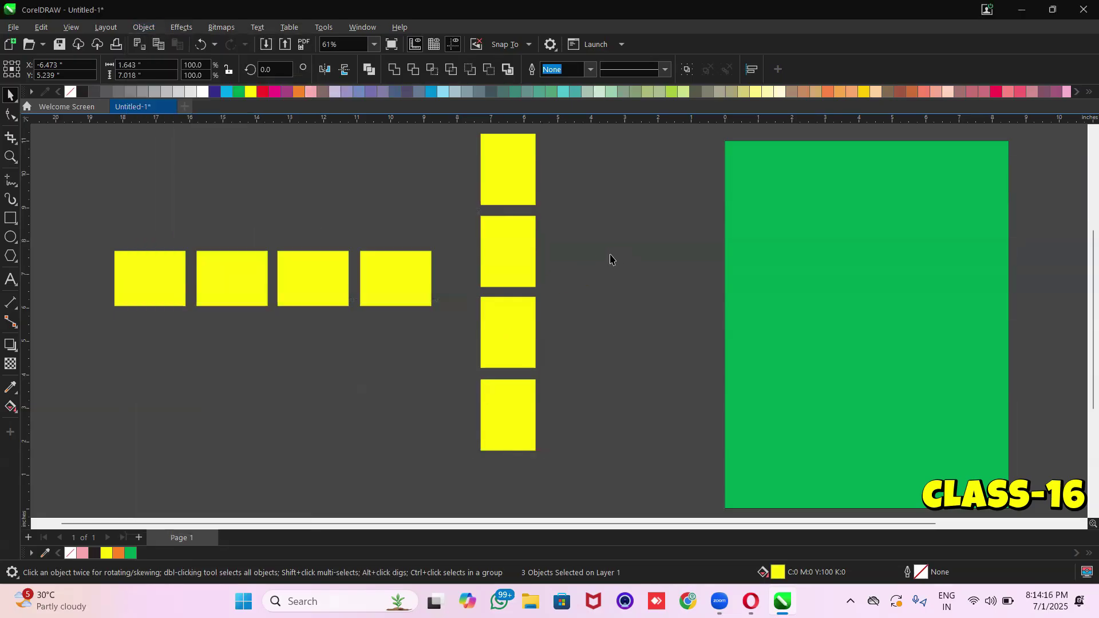
left_click(610, 259)
Delete the horizontal row of four rectangles and the lower three rectangles of the vertical column
left_click_drag(448, 234, 103, 318)
key("Delete")
left_click(435, 394)
left_click_drag(461, 478, 588, 189)
key("Delete")
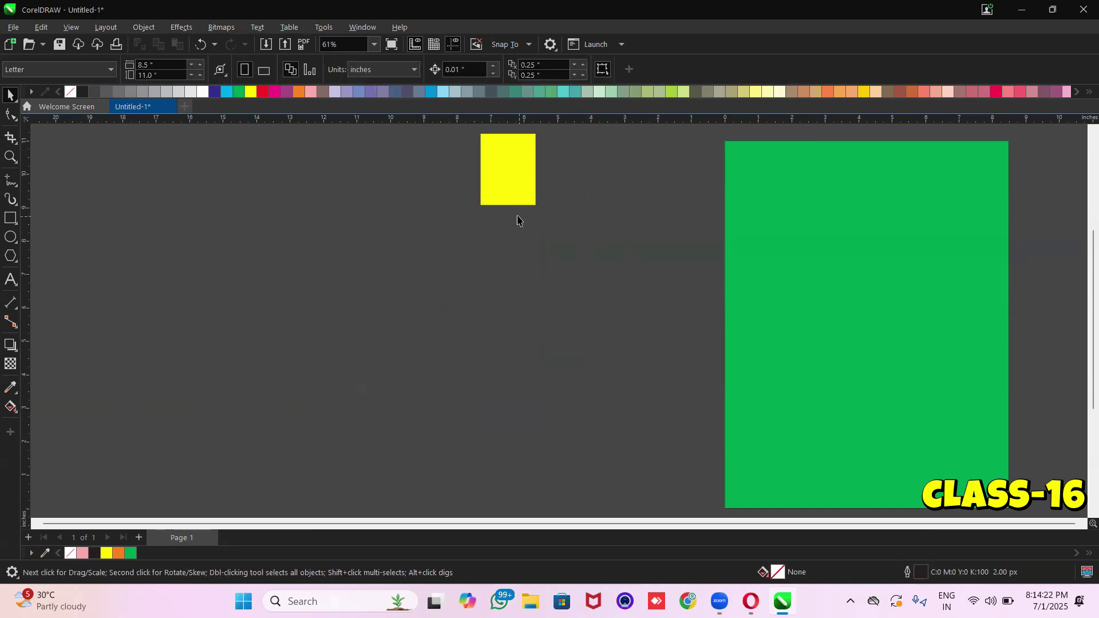
Move the remaining yellow rectangle far left of the page and enlarge it to about 3.33 by 4.31 inches
left_click_drag(512, 162, 372, 237)
left_click_drag(312, 233, 239, 225)
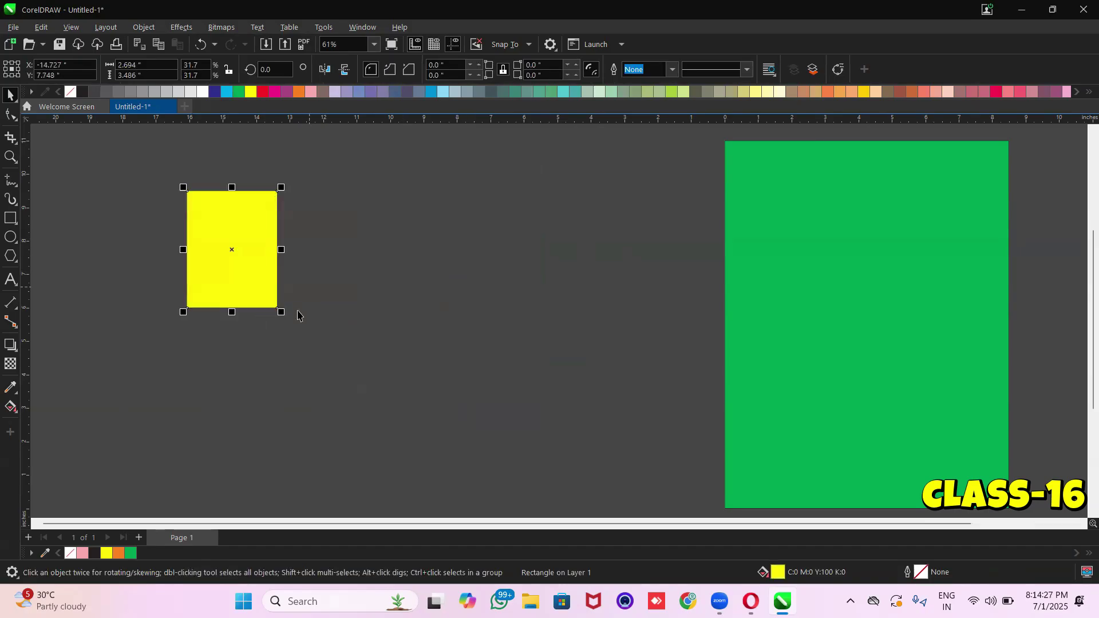
left_click_drag(280, 312, 302, 339)
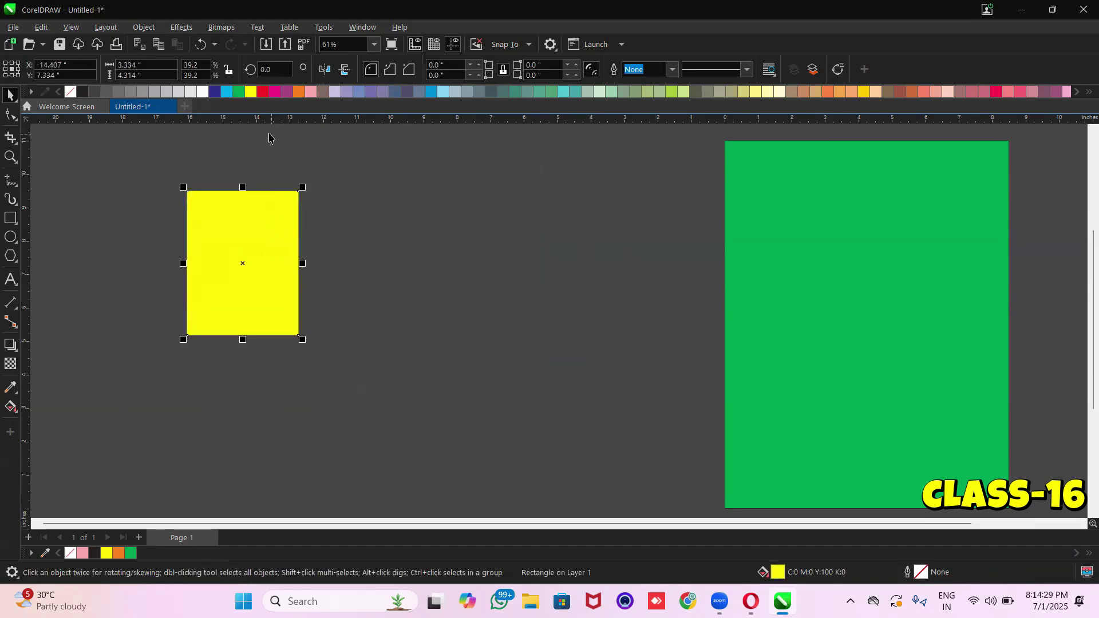
Duplicate the yellow rectangle diagonally down and to the right so it overlaps the original, and fill the copy with magenta
left_click_drag(256, 218, 330, 274)
right_click(330, 273)
left_click(274, 91)
Duplicate the magenta rectangle diagonally down-right to about X -12.03, Y 4.99 inches, fill the copy orange and recolor it green
mouse_move(331, 339)
left_mouse_down()
mouse_move(301, 324)
mouse_move(322, 342)
left_mouse_up()
right_click(322, 342)
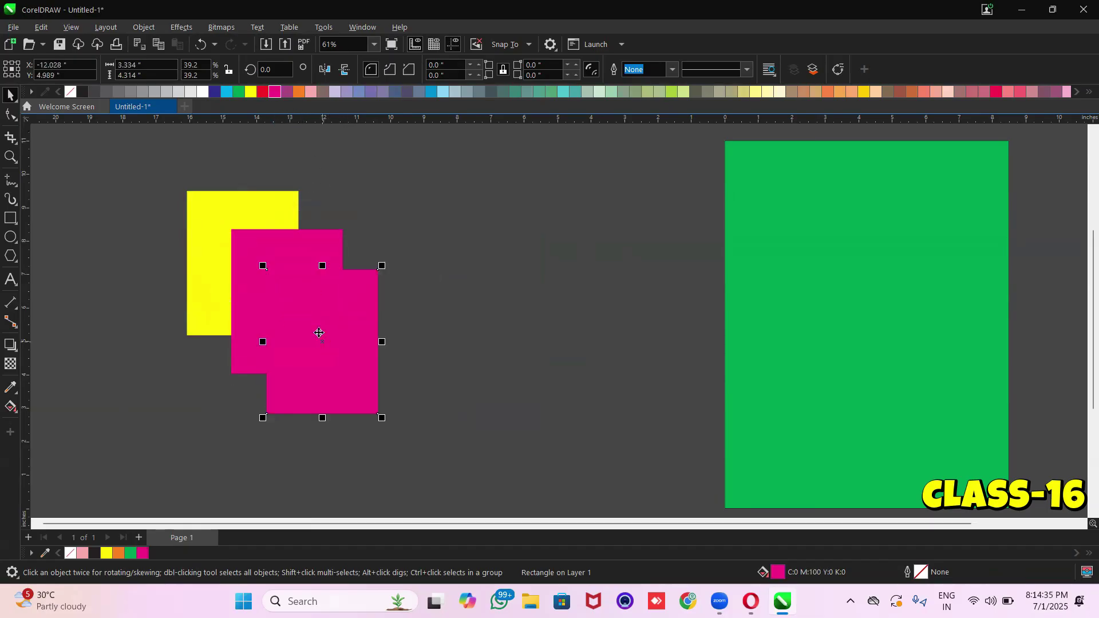
left_click(298, 92)
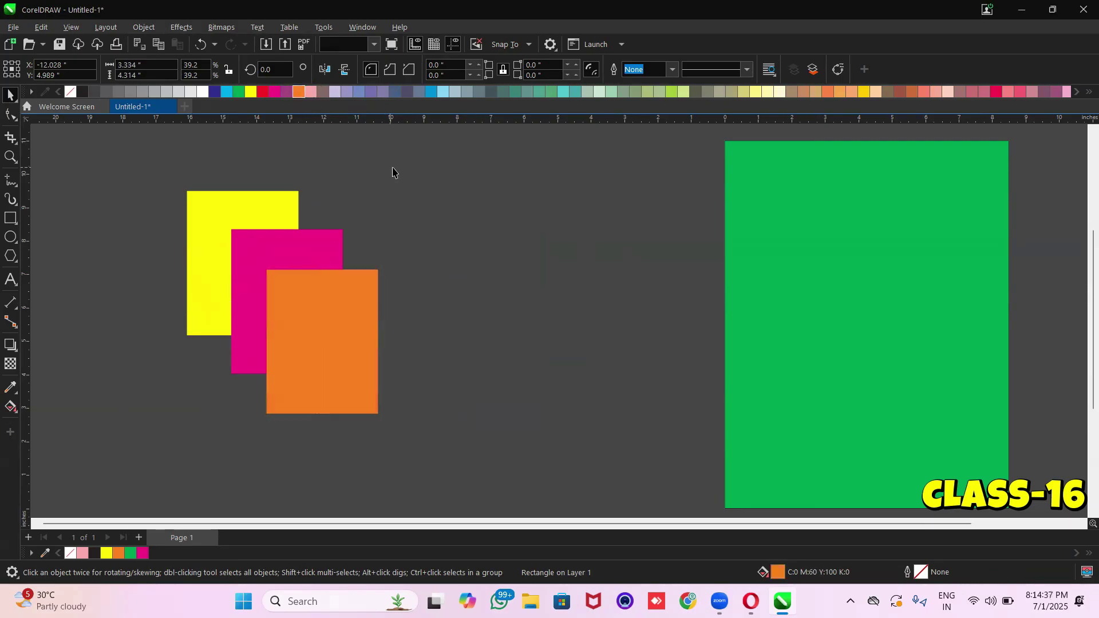
left_click(394, 173)
left_click(350, 332)
left_click(239, 92)
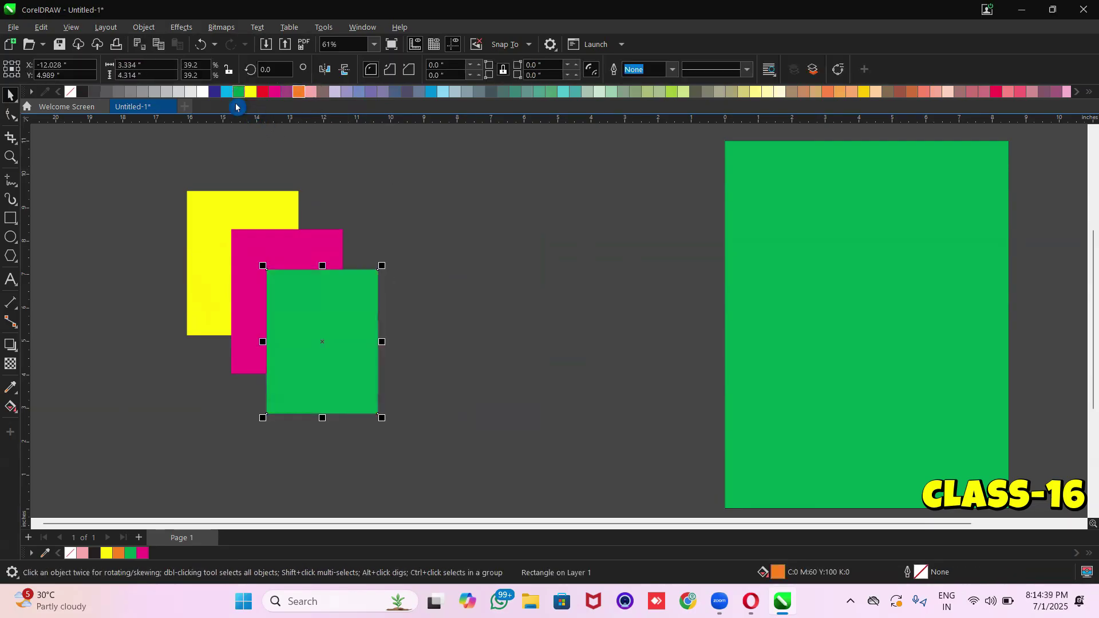
Delete the green page-sized rectangle from the page
left_click_drag(138, 168, 436, 426)
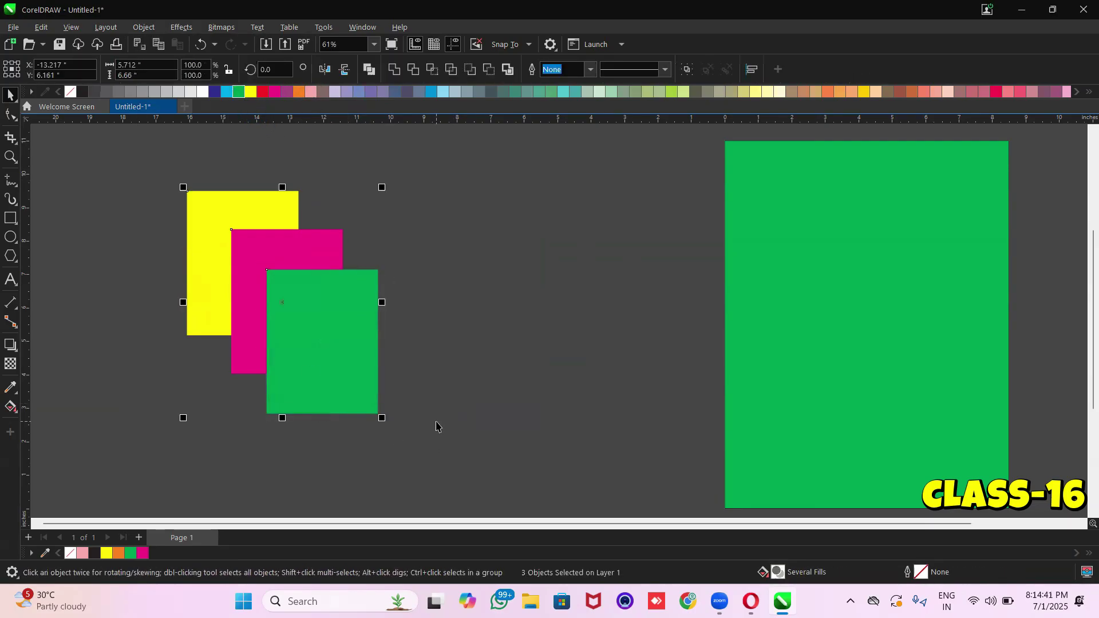
left_click(777, 368)
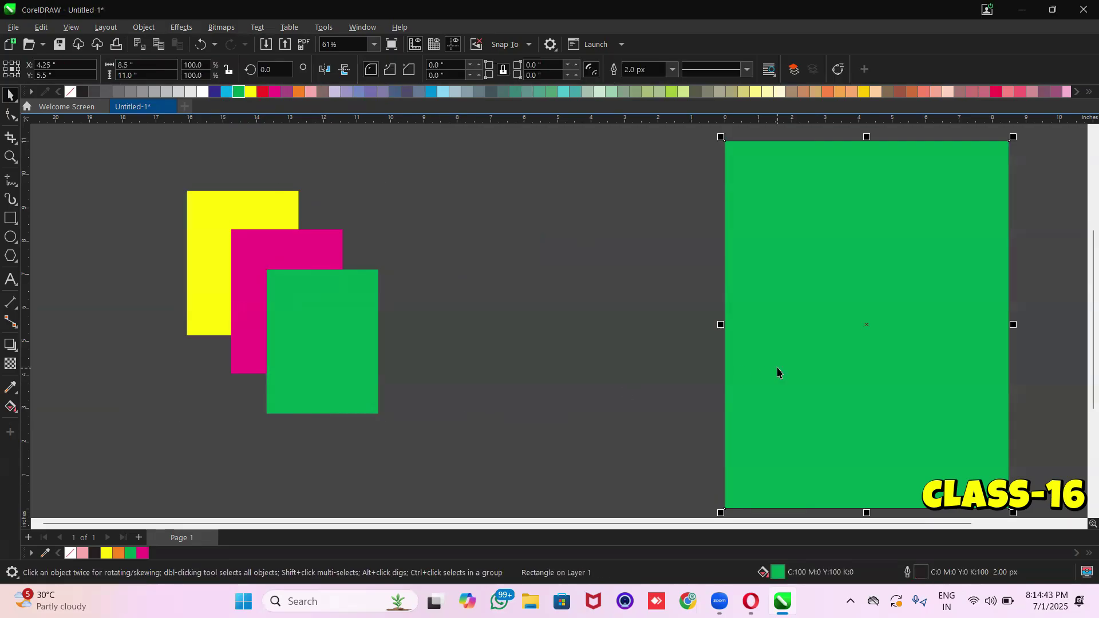
key("Delete")
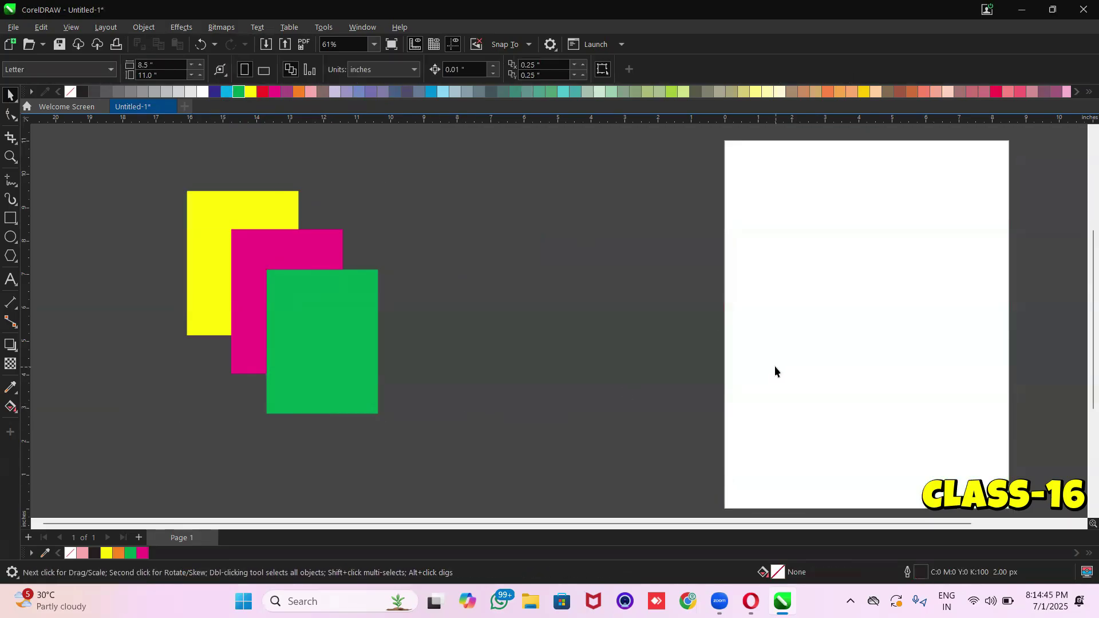
Enlarge the yellow rectangle from its lower-right corner to about 3.51 by 4.55 inches
key("F4")
left_click(649, 282)
left_click(514, 204)
left_click(488, 175)
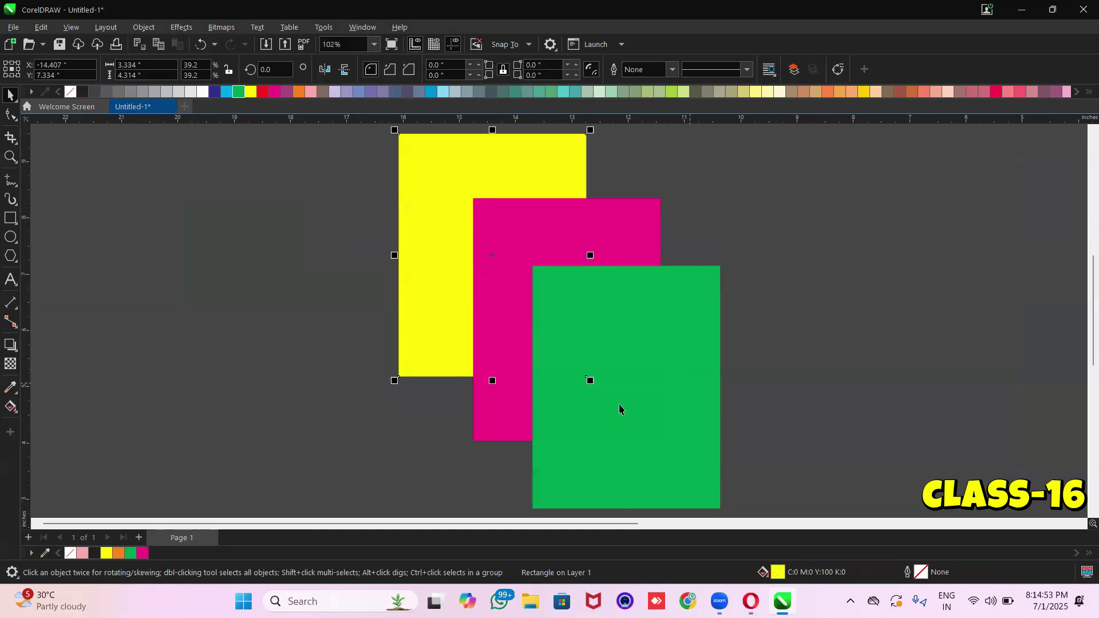
left_click_drag(591, 382, 601, 395)
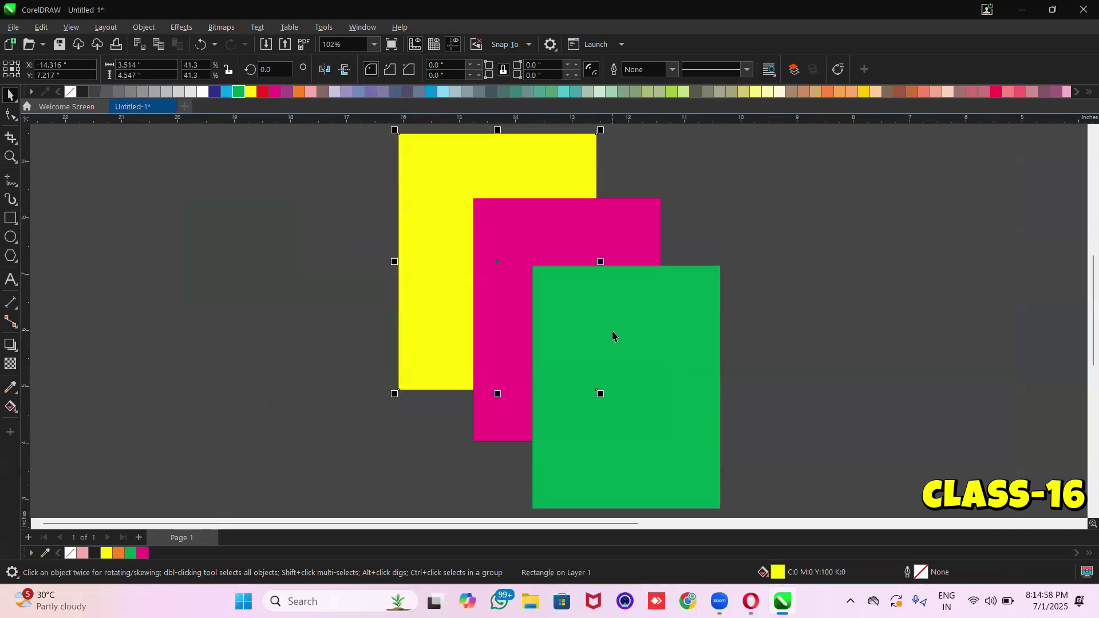
Bring the yellow rectangle to the front of the page and send it to the back of the page again
key("ctrl+Home")
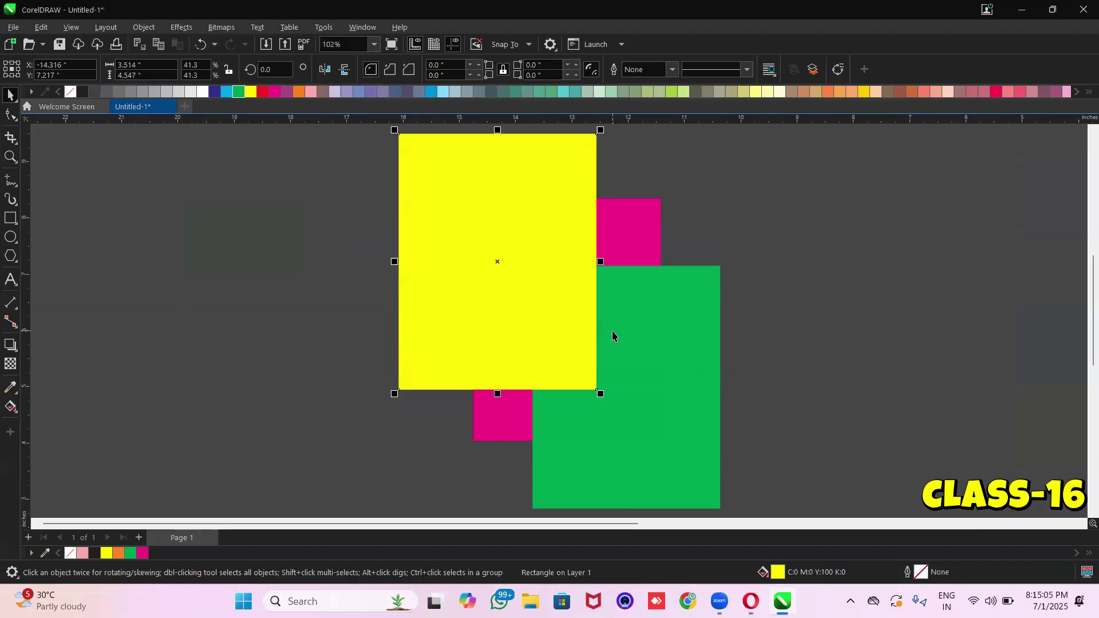
key("ctrl+End")
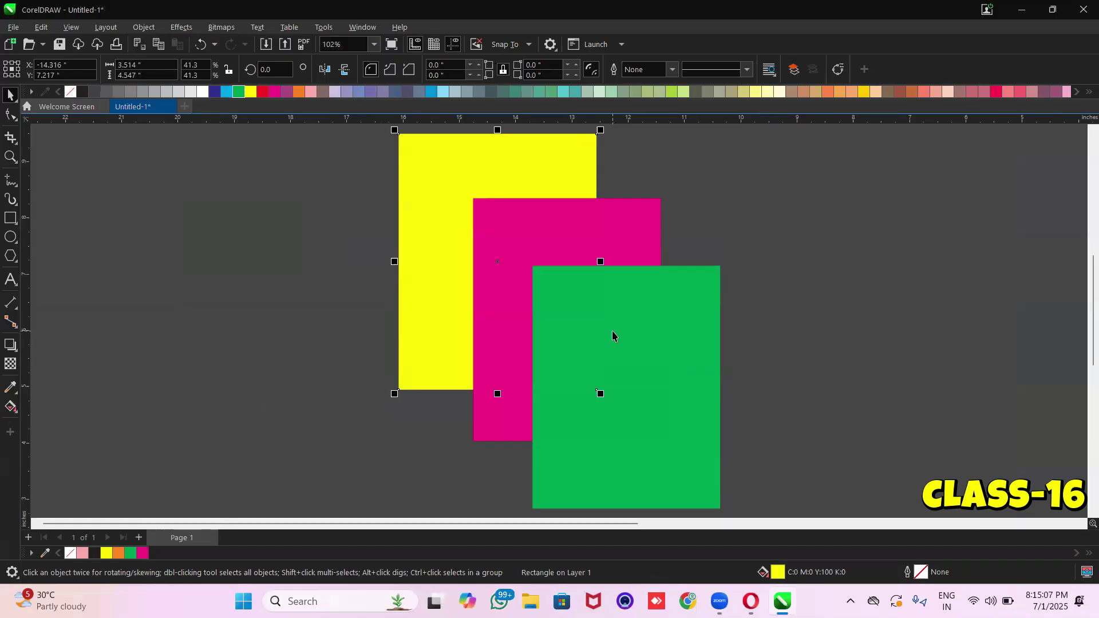
Examine the Order commands available for the yellow rectangle, including the page, layer and one-level options
left_click(144, 27)
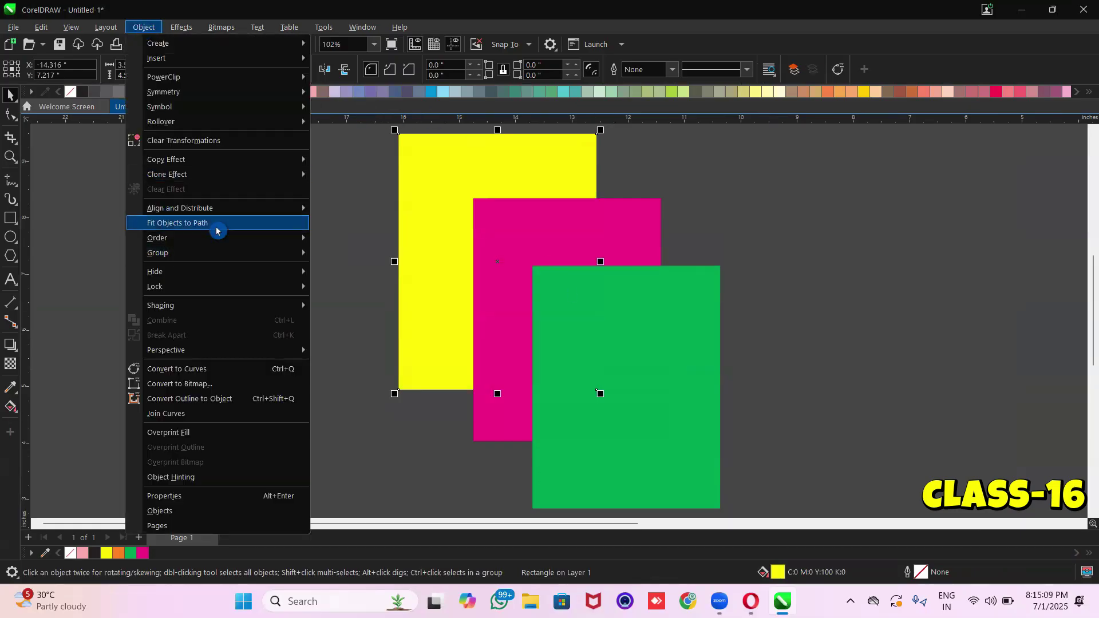
mouse_move(248, 237)
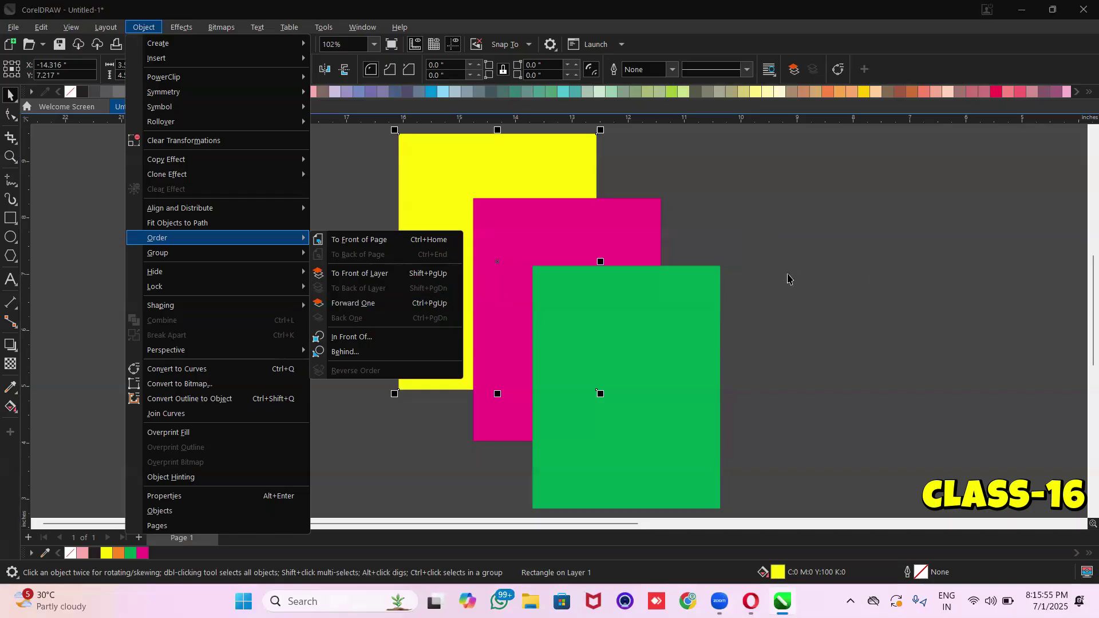
left_click(790, 277)
Nudge the yellow rectangle slightly upward and bring it forward one level at a time to the top of the stack
left_click(589, 343)
left_click(466, 188)
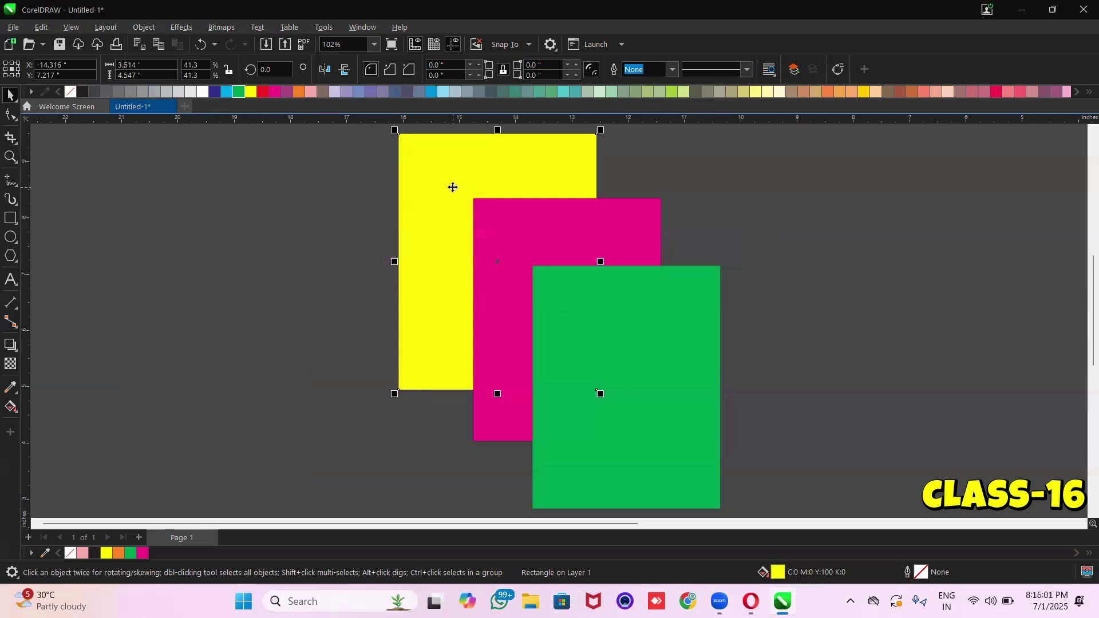
key("ctrl+Up")
key("ctrl+Up")
key("ctrl+Up")
key("ctrl+Page_Up")
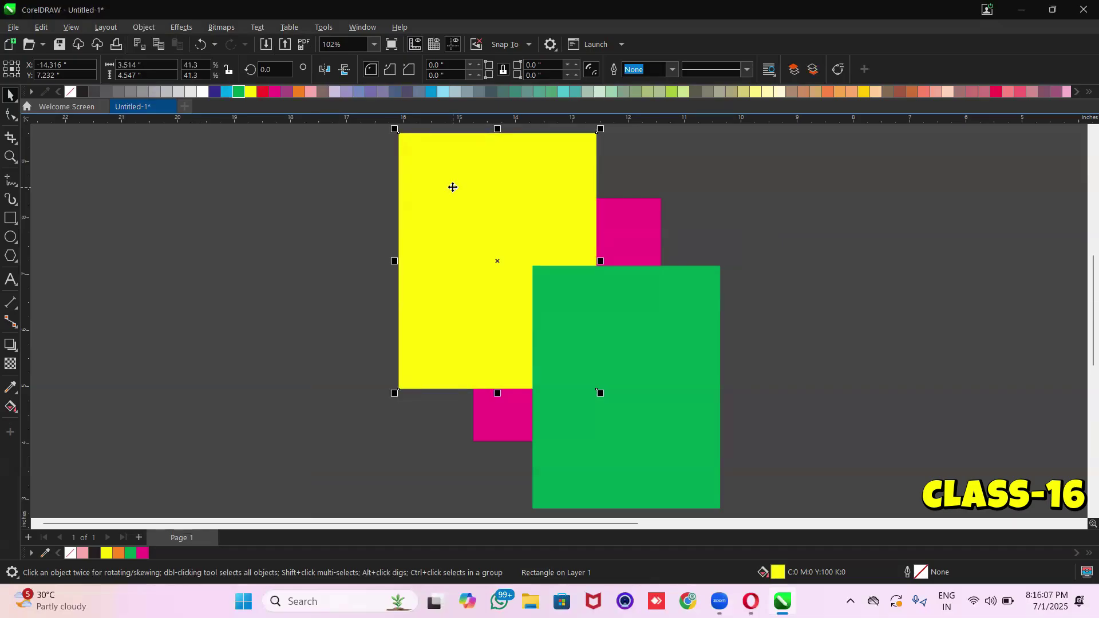
key("ctrl+Page_Up")
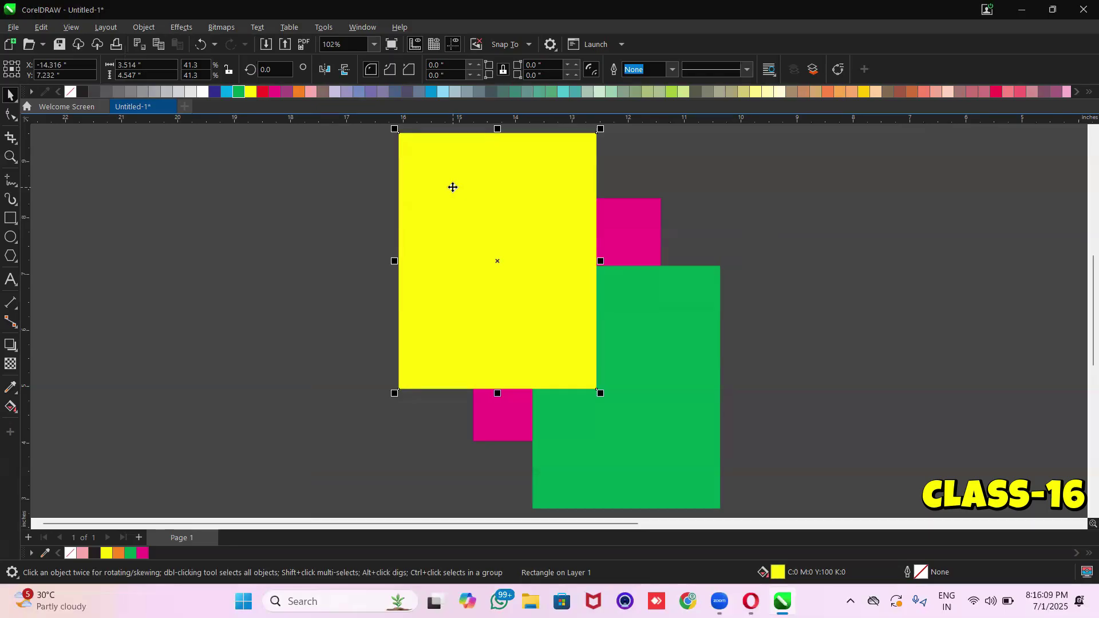
Repeatedly shift the yellow rectangle back and forward one level at a time, ending behind the magenta and green rectangles
key("ctrl+Page_Down")
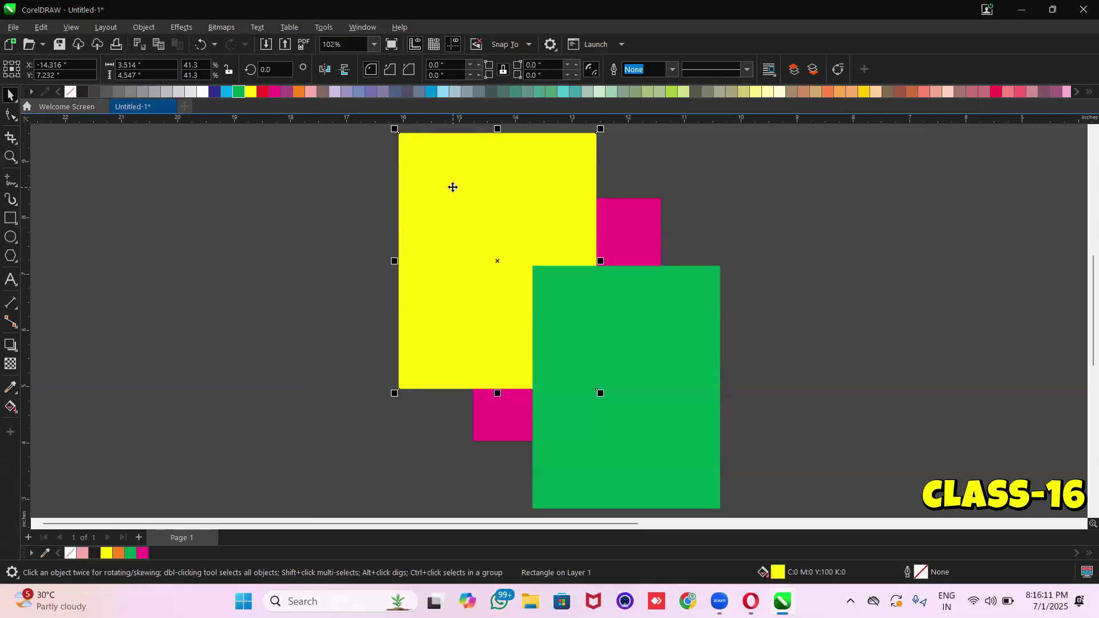
key("ctrl+Page_Down")
key("ctrl+Page_Up")
key("ctrl+Page_Up")
key("ctrl+Page_Down")
key("ctrl+Page_Down")
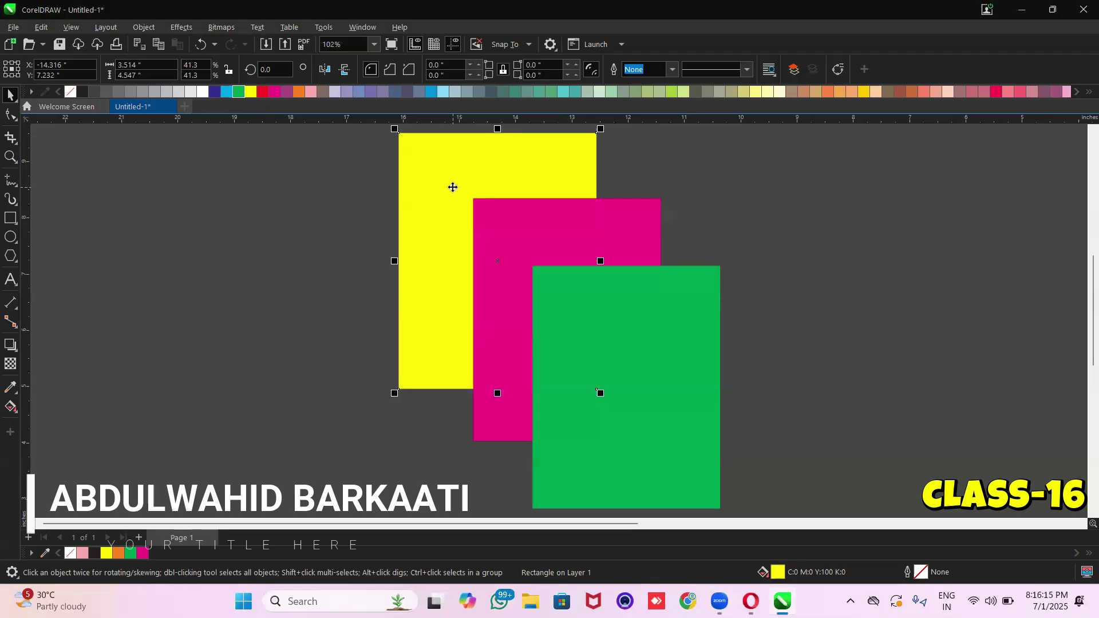
key("ctrl+Page_Up")
key("ctrl+Page_Up")
key("ctrl+Page_Down")
key("ctrl+Page_Down")
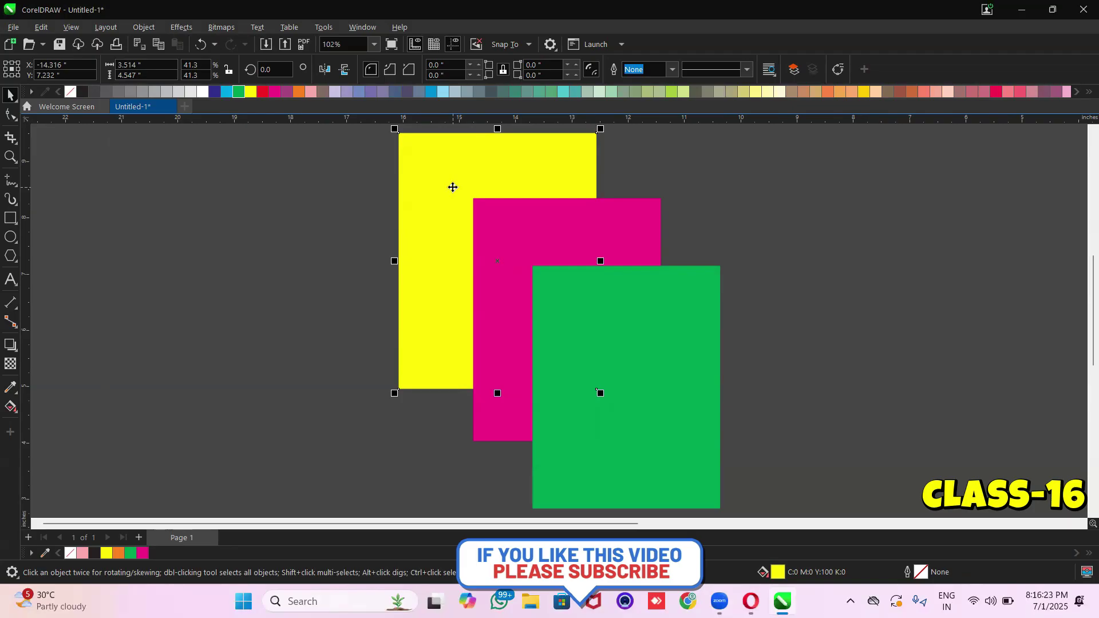
key("ctrl+Page_Up")
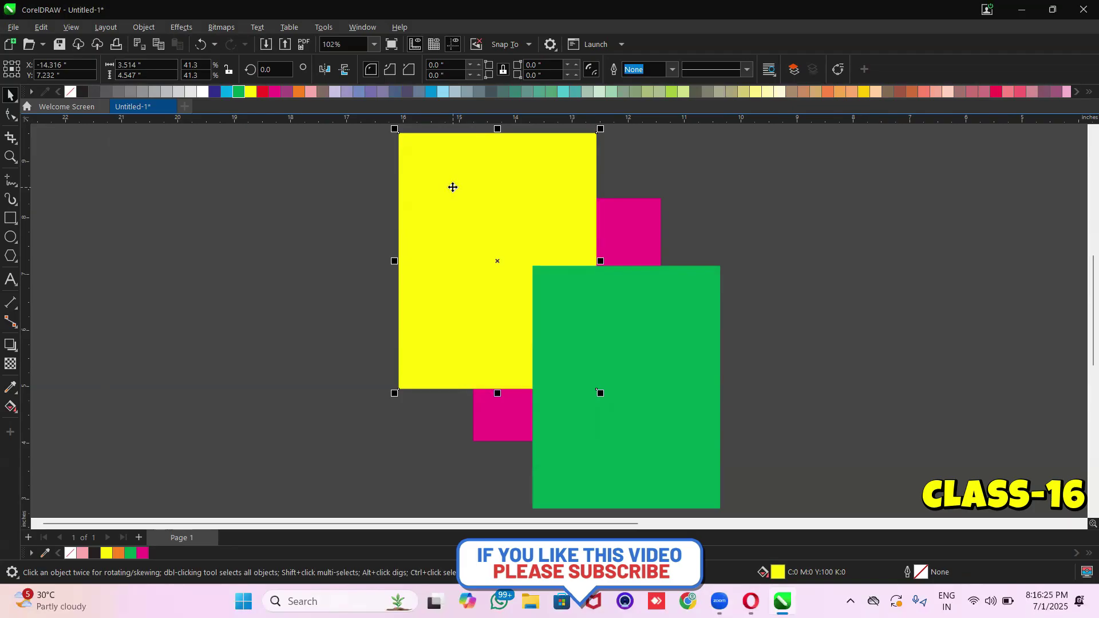
key("ctrl+Page_Up")
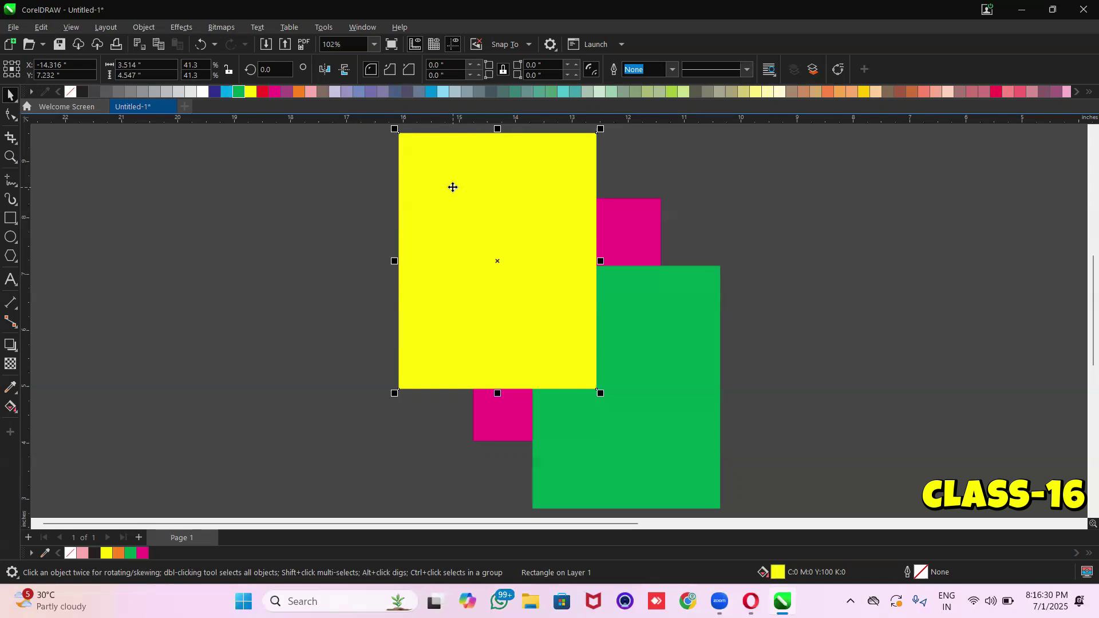
key("ctrl+Page_Down")
key("ctrl+Page_Down")
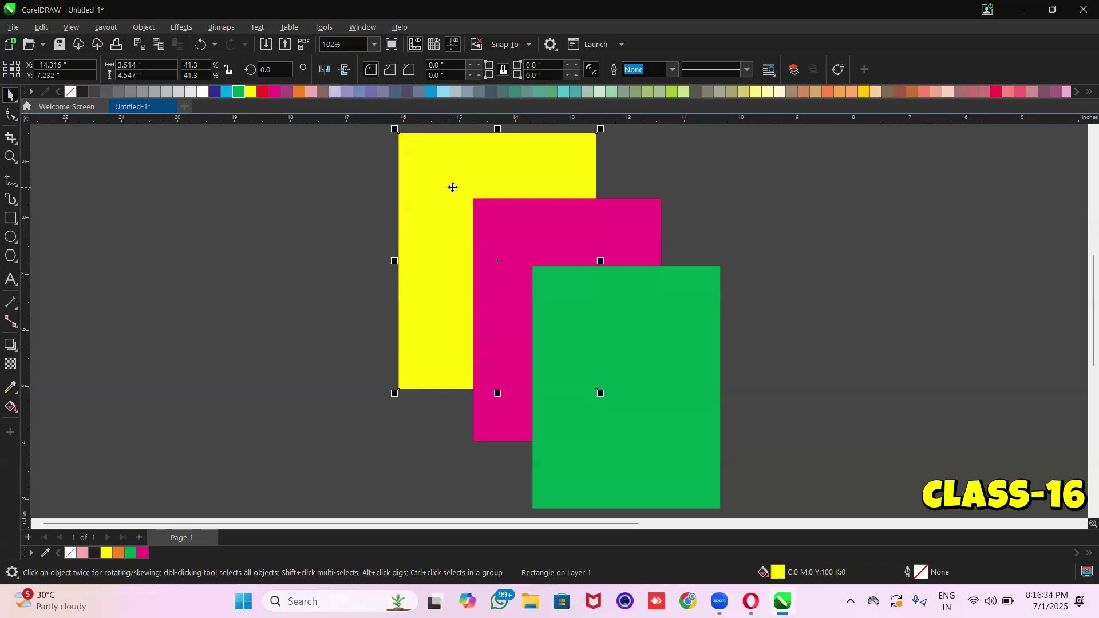
Bring the yellow rectangle to the front of the layer and send it to the back of the layer again
key("shift+Page_Up")
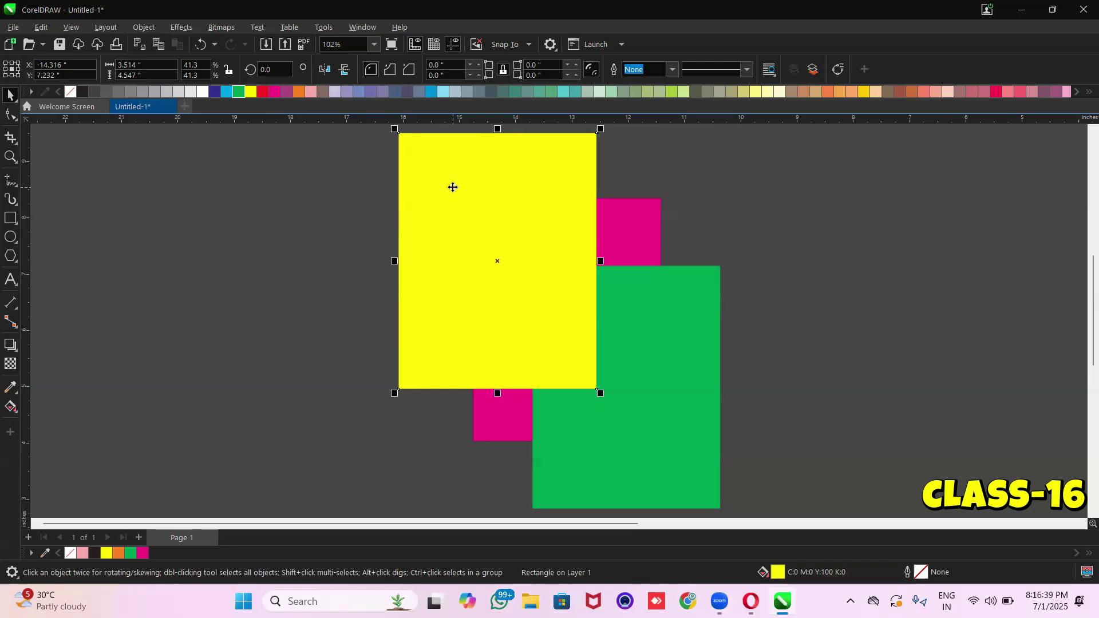
key("shift+Page_Down")
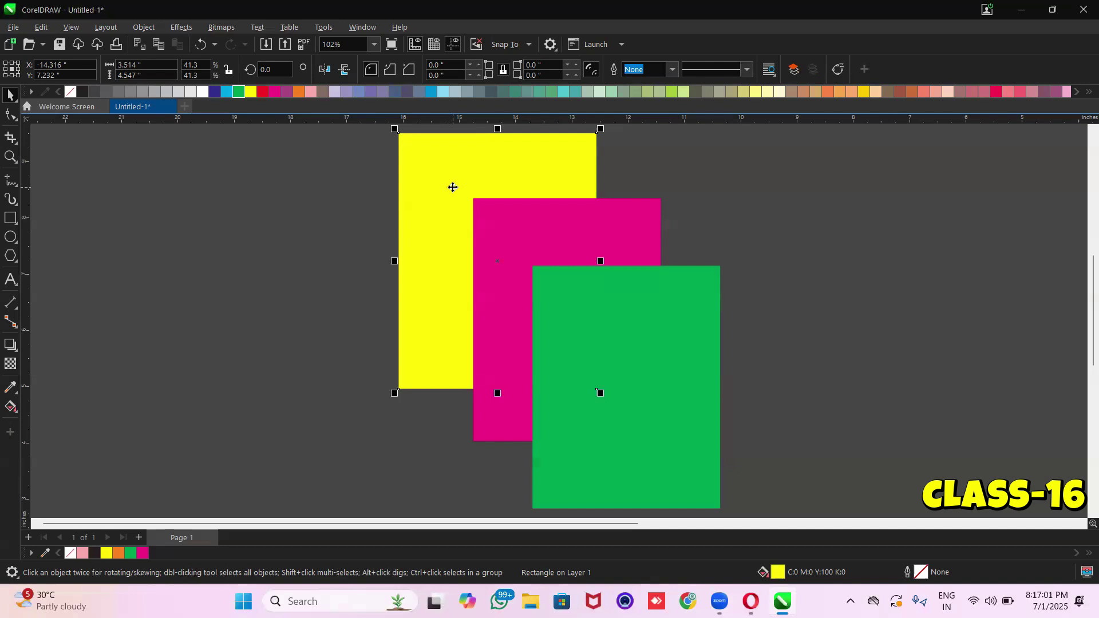
Examine the Group commands available for the yellow rectangle and select the magenta rectangle instead
left_click(144, 27)
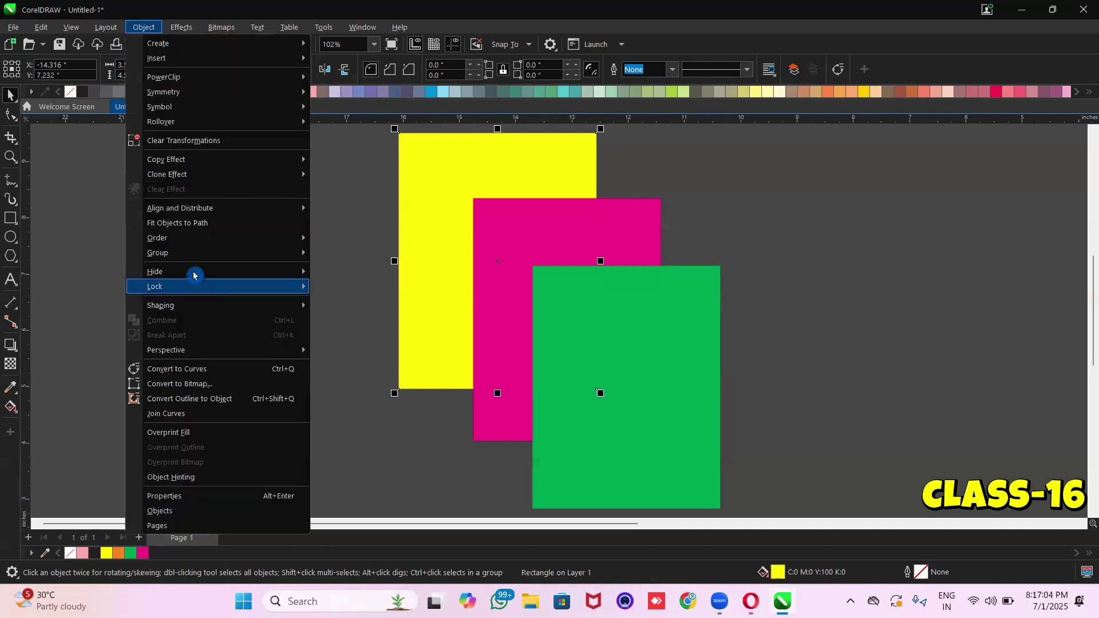
mouse_move(235, 255)
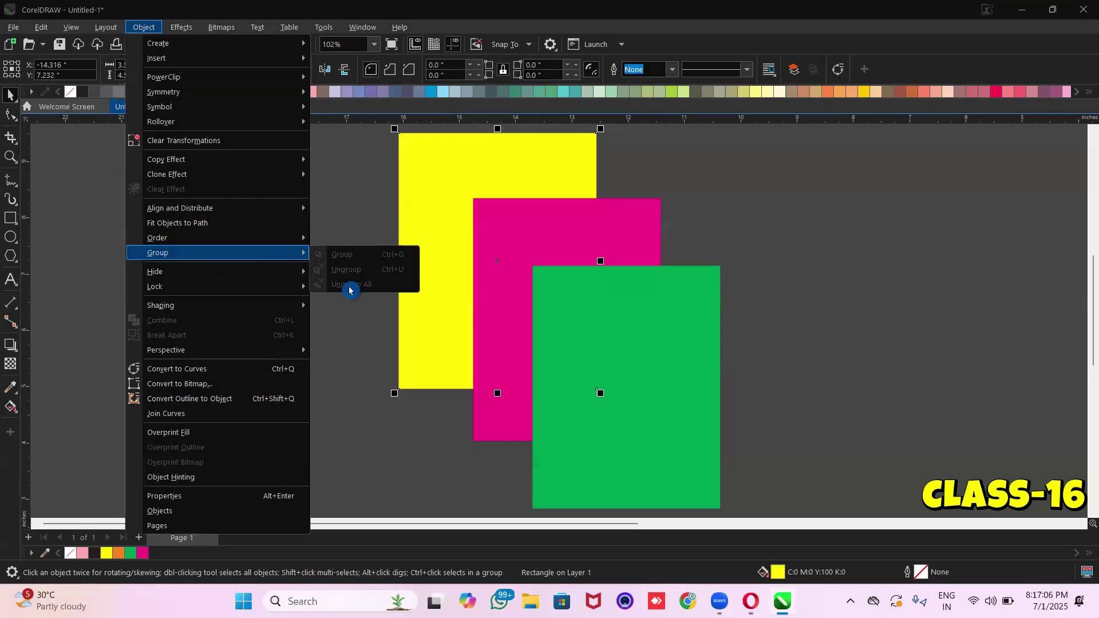
left_click(355, 355)
left_click(527, 245)
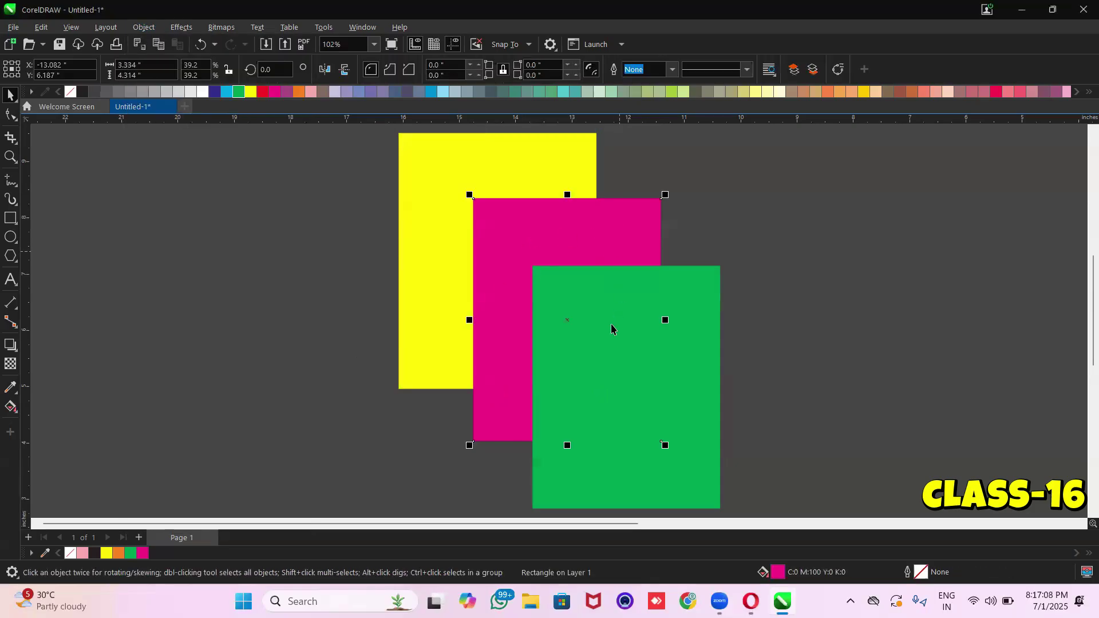
Select the green, magenta and yellow rectangles together and group them
left_click(672, 350)
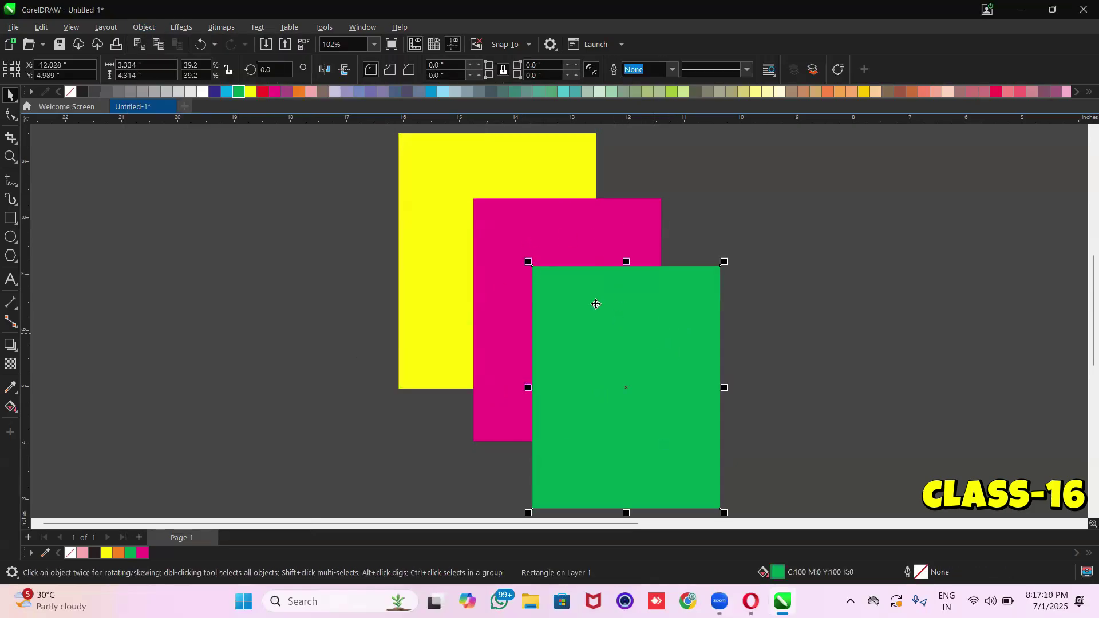
left_click(544, 228, "shift")
left_click(466, 159, "shift")
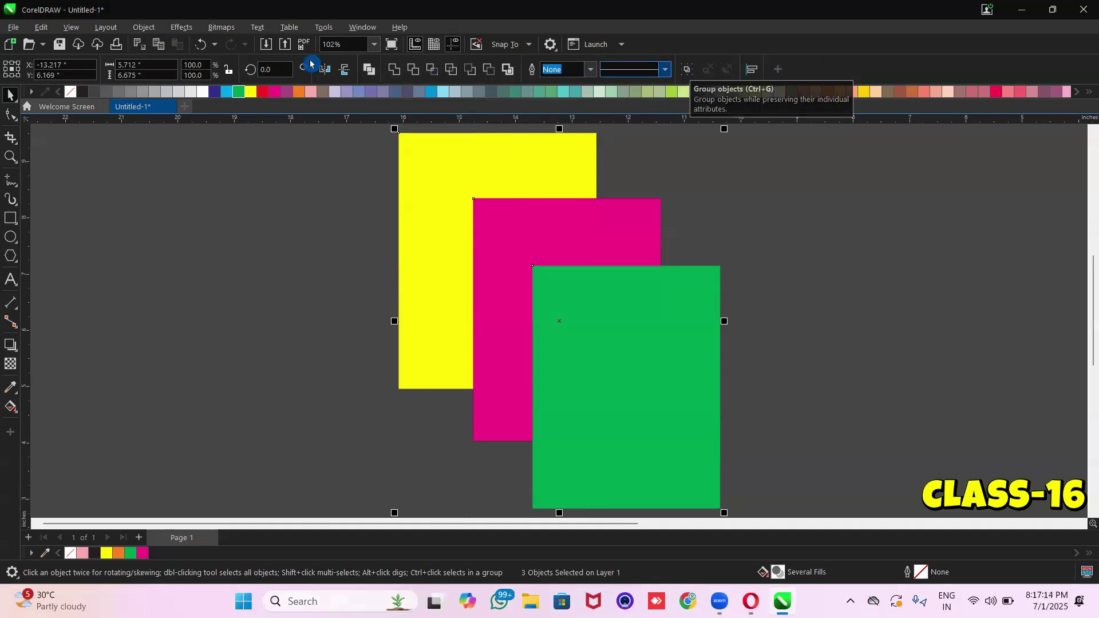
left_click(144, 27)
mouse_move(212, 255)
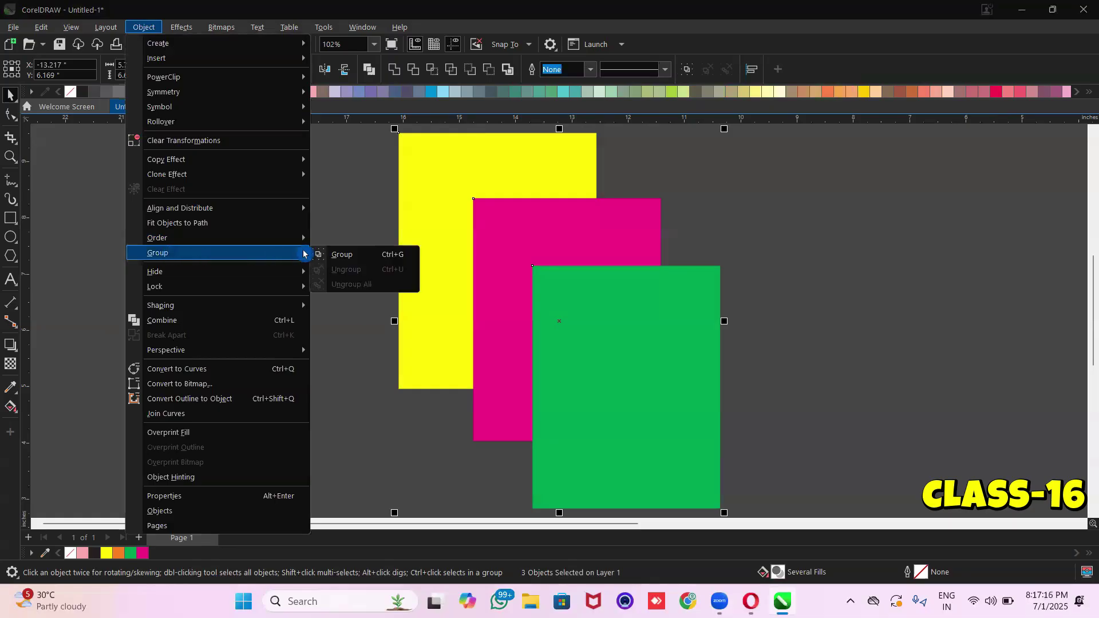
left_click(370, 259)
left_click(378, 244)
left_click(405, 229)
left_click(327, 237)
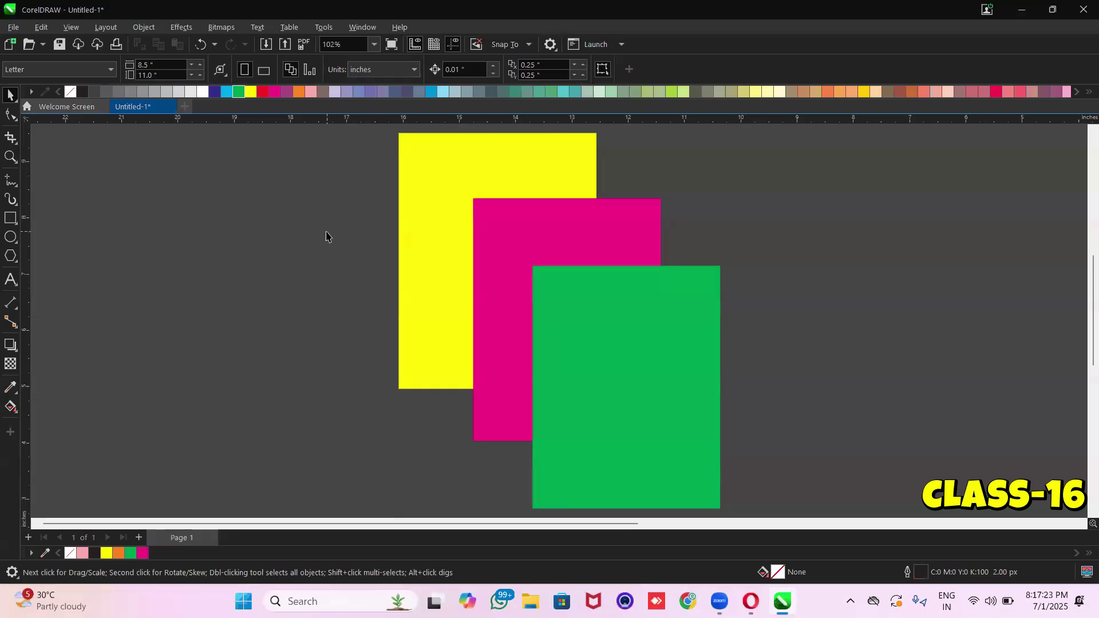
Move the grouped rectangles together on the canvas, ending further right near X -10.95 in, Y 5.89 in
left_click(465, 214)
left_click_drag(443, 208, 632, 220)
left_click_drag(729, 210, 551, 206)
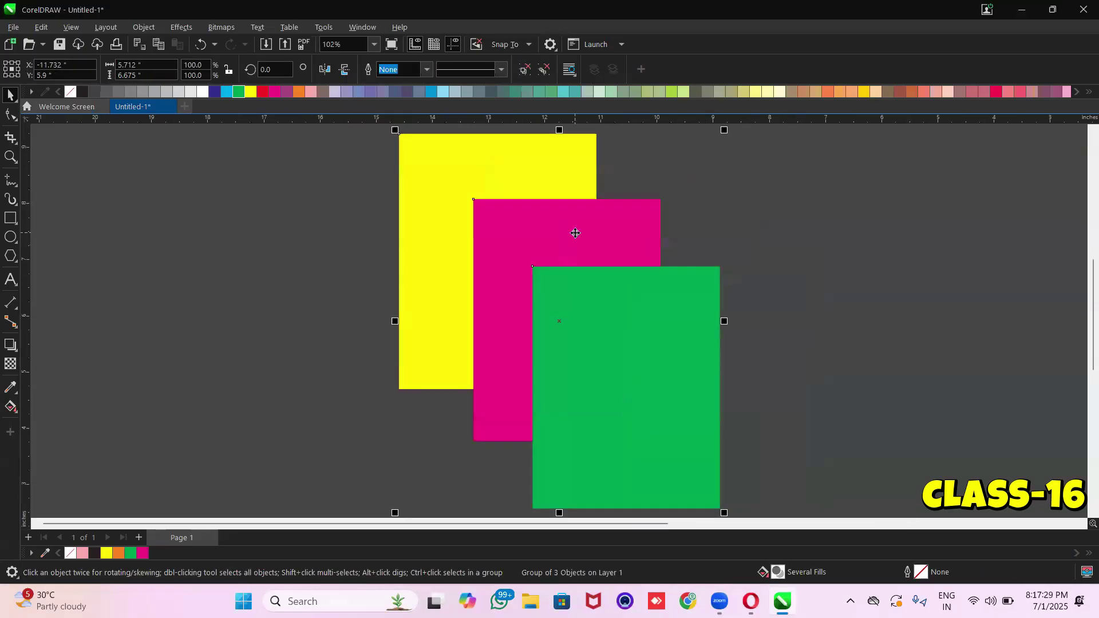
left_click_drag(574, 233, 640, 241)
left_click_drag(674, 247, 640, 241)
scroll(639, 242, "right", 1)
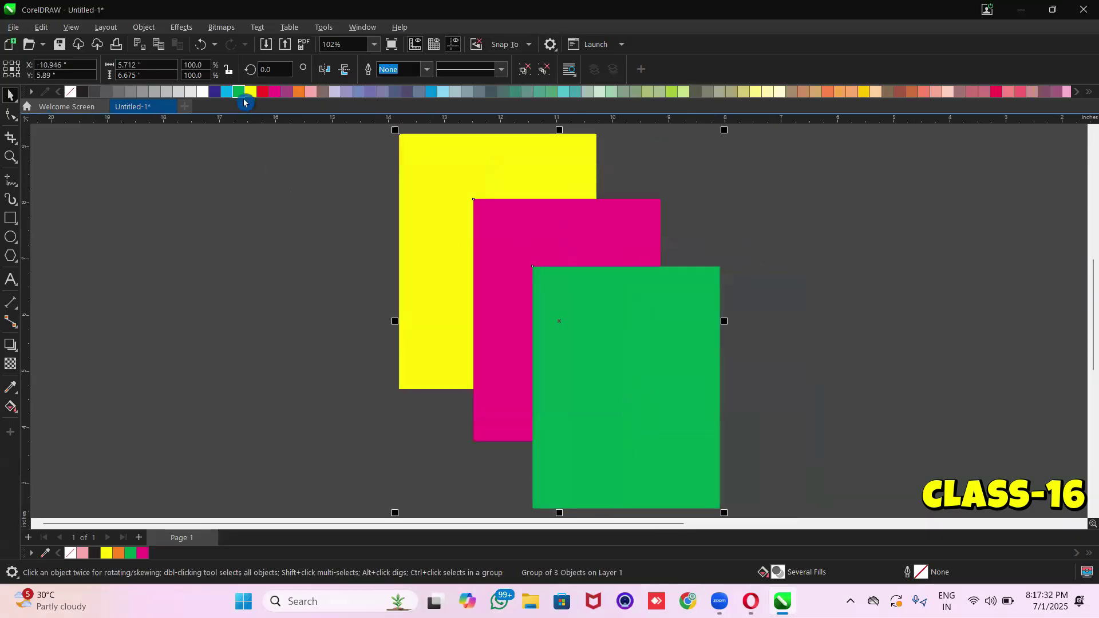
Try several palette fill colours on the whole group and undo all of them
left_click(263, 92)
left_click(298, 92)
left_click(321, 95)
left_click(333, 94)
left_click(345, 95)
key("ctrl+z")
key("ctrl+z")
key("ctrl+z")
key("ctrl+z")
key("ctrl+z")
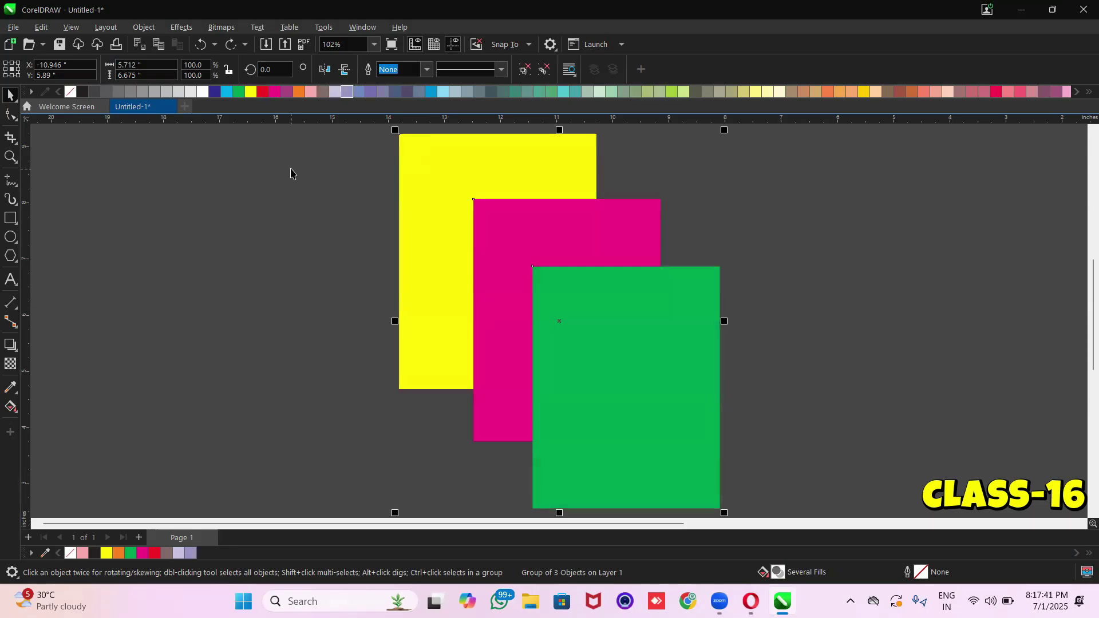
Select only the yellow rectangle inside the group, test several fills and settle on light green (C20 M0 Y60 K0)
left_click(425, 201, "ctrl")
left_click(288, 201)
left_click(437, 202)
left_click(438, 202, "ctrl")
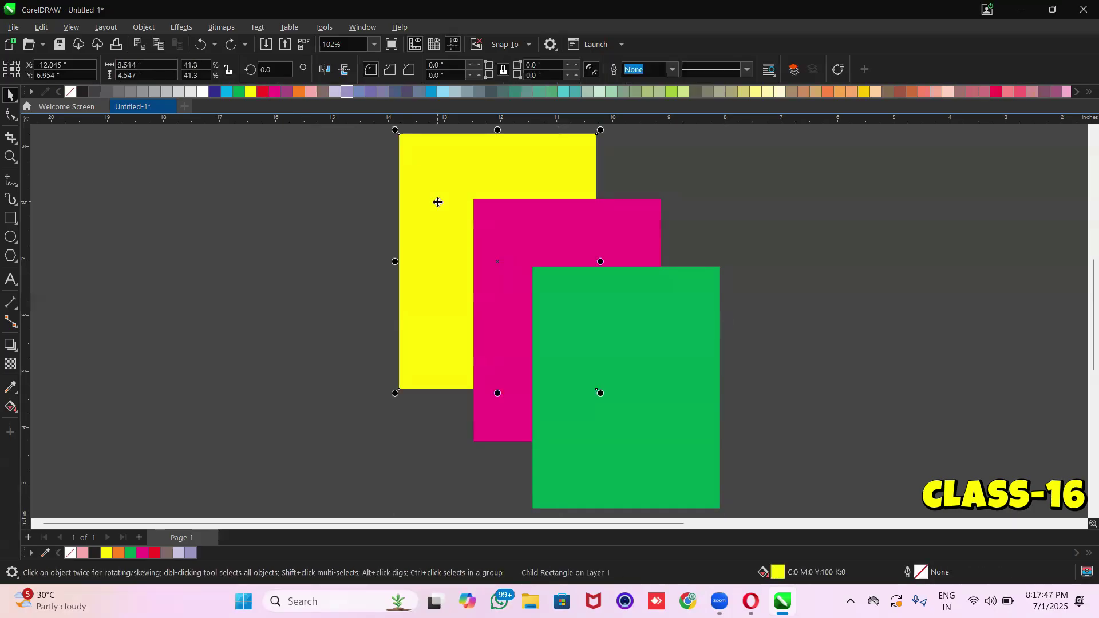
left_click(312, 92)
left_click(325, 92)
left_click(335, 92)
left_click(347, 92)
left_click(430, 92)
left_click(442, 92)
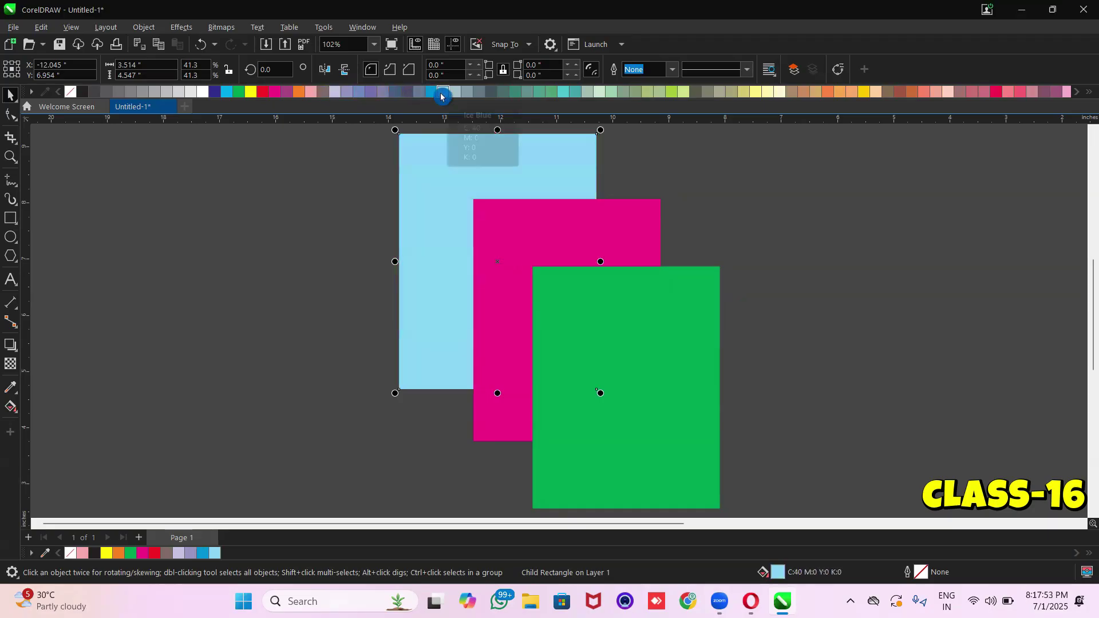
left_click(683, 93)
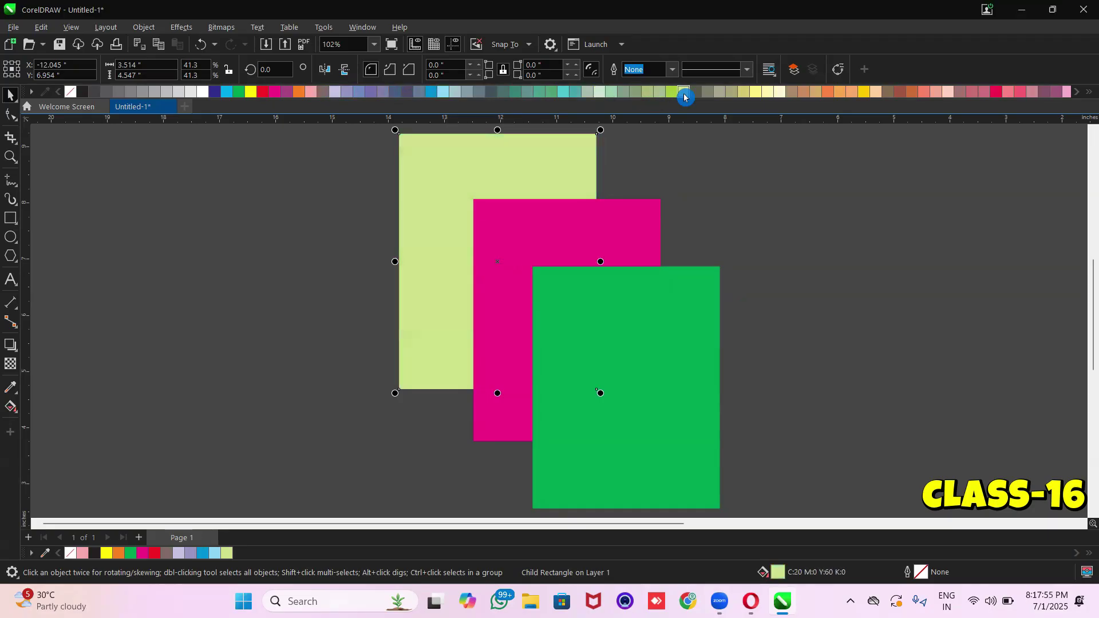
Select the whole group again, try two palette fills on it and undo both
left_click(620, 304)
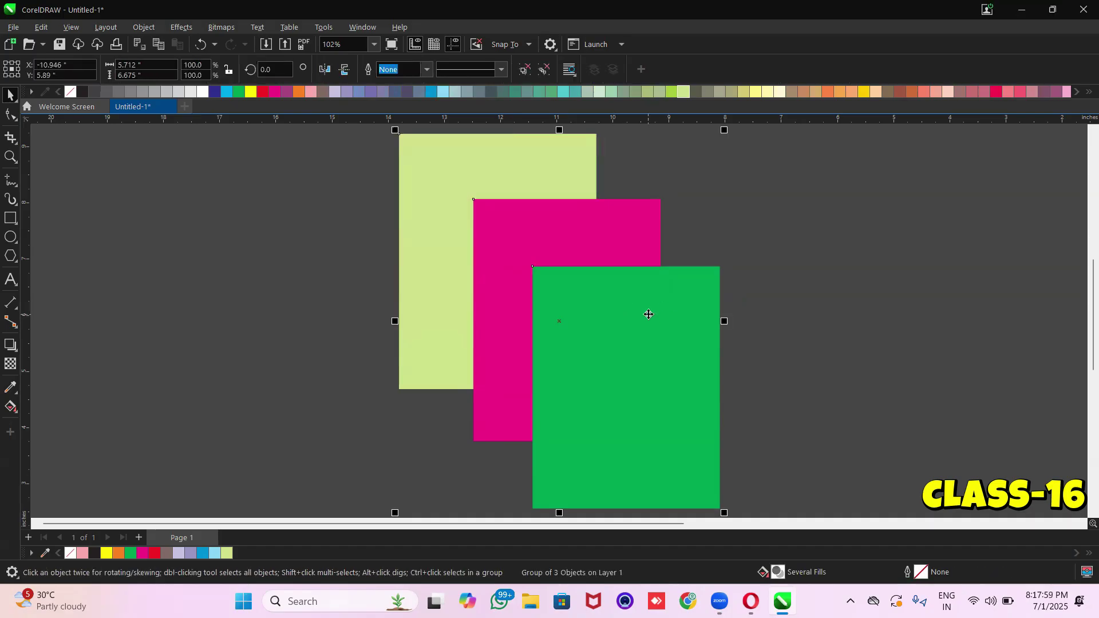
left_click(298, 92)
left_click(284, 92)
key("ctrl+z")
key("ctrl+z")
Select only the green rectangle inside the group and fill it with cyan (C100 M0 Y0 K0), undoing the blue test fill
left_click(818, 292)
left_click(620, 331)
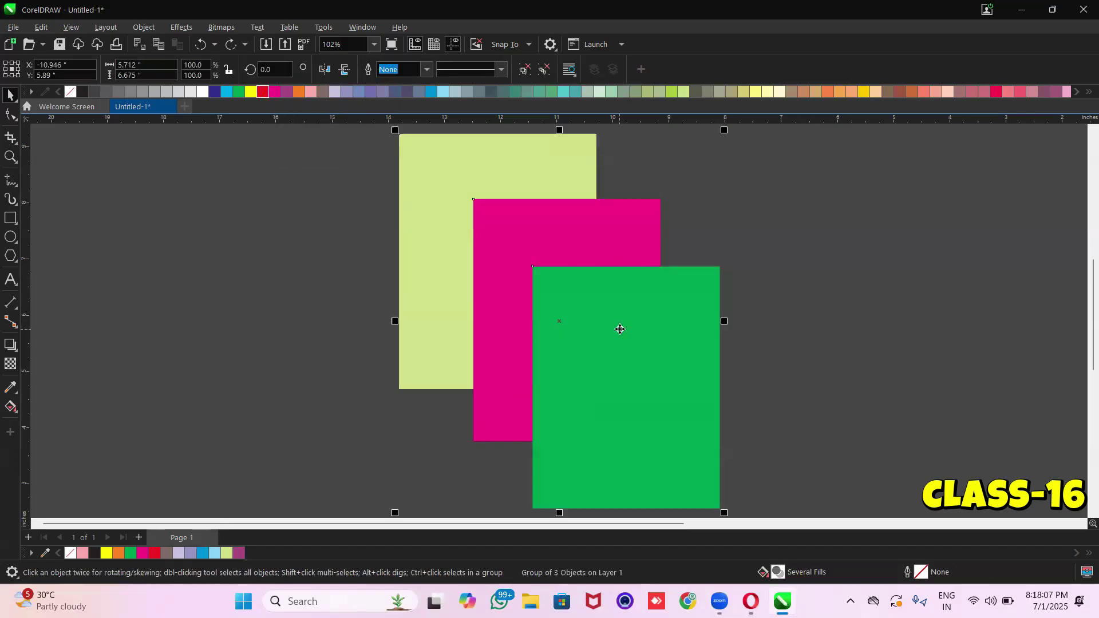
left_click(648, 345, "ctrl")
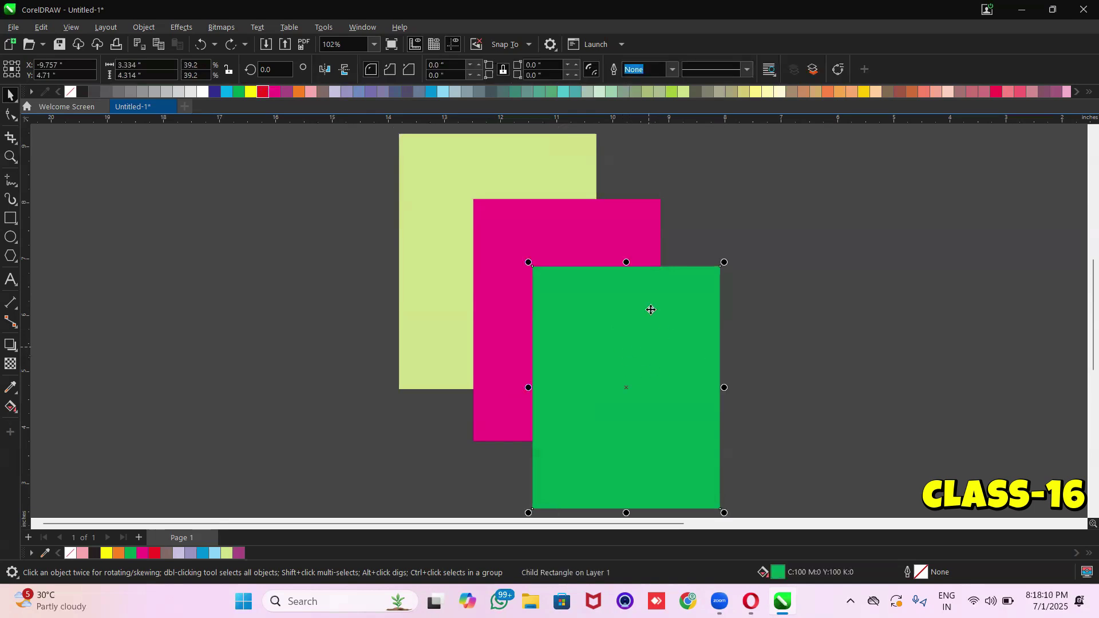
left_click(249, 92)
left_click(227, 92)
left_click(214, 92)
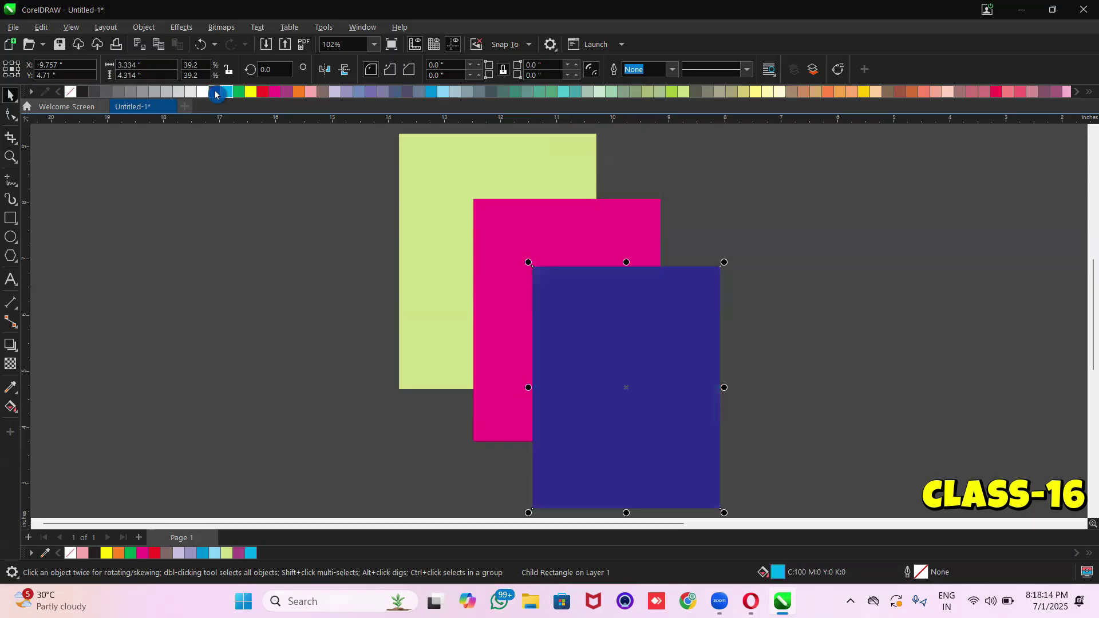
key("ctrl+z")
Select the whole group and move it left to about X -17.49 in, Y 5.89 in
left_click(493, 176)
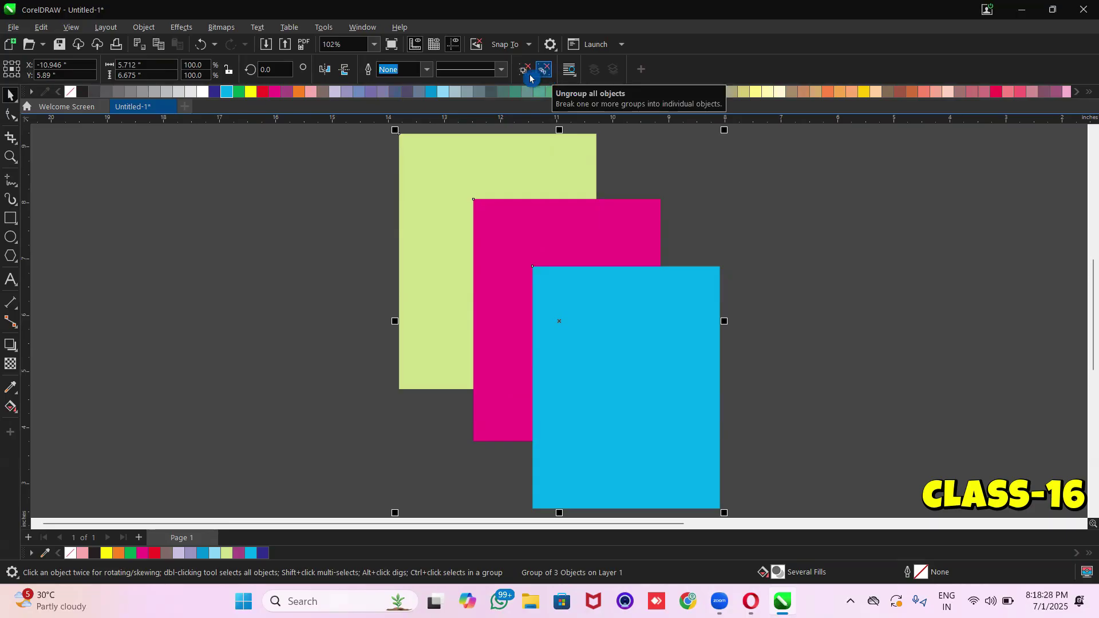
left_click(373, 165)
left_click(461, 178)
left_click_drag(503, 177, 167, 241)
left_click(272, 228)
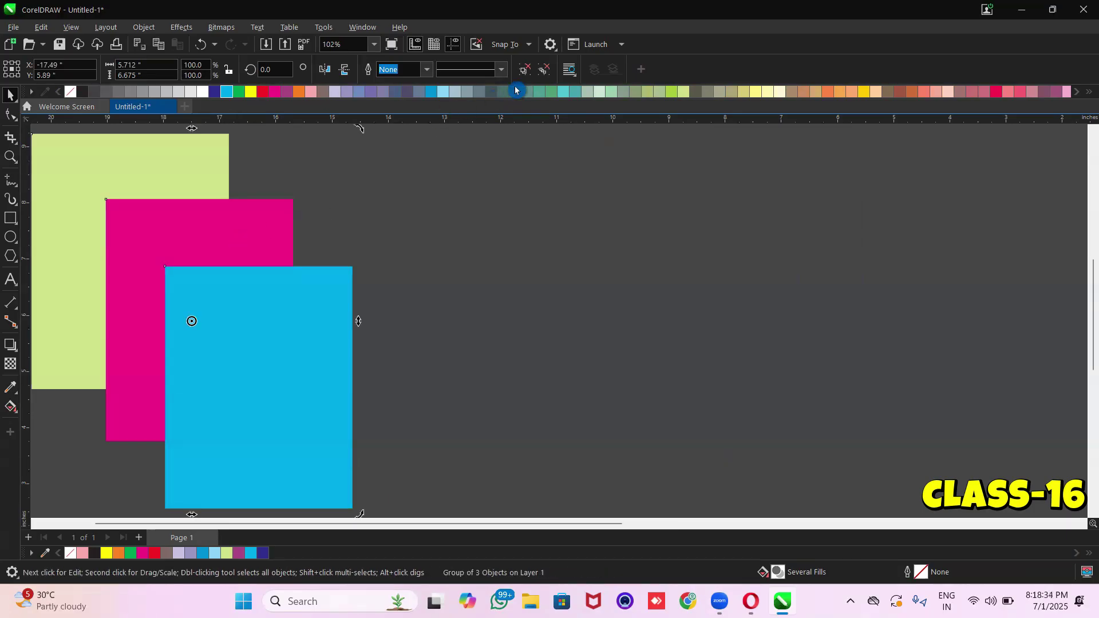
Ungroup the three rectangles and select the cyan one on its own
left_click(338, 301, "ctrl")
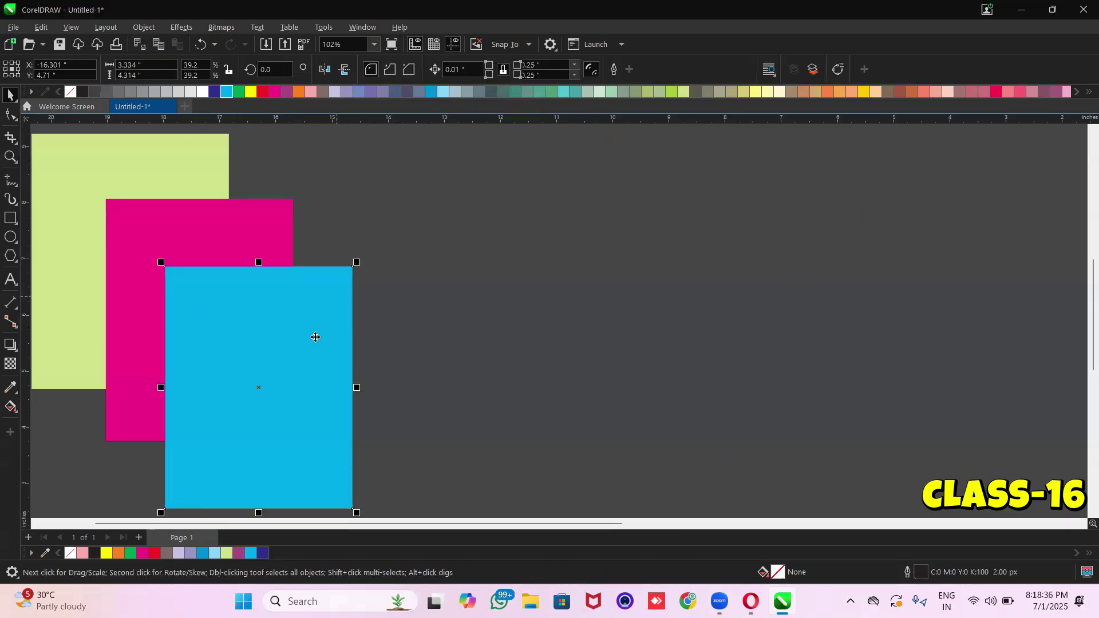
left_click(289, 299)
left_click(288, 300, "alt")
left_click(286, 298, "alt")
left_click(297, 321)
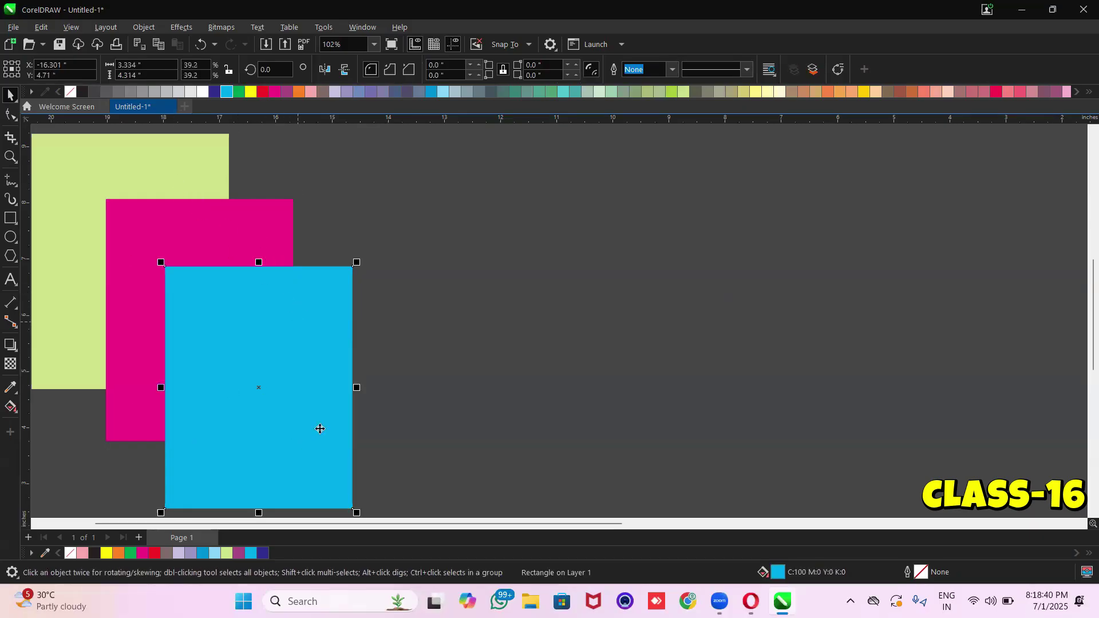
Group the cyan and magenta rectangles, test-move the pair and undo it, and group the pair with the light green rectangle
scroll(352, 504, "left", 5)
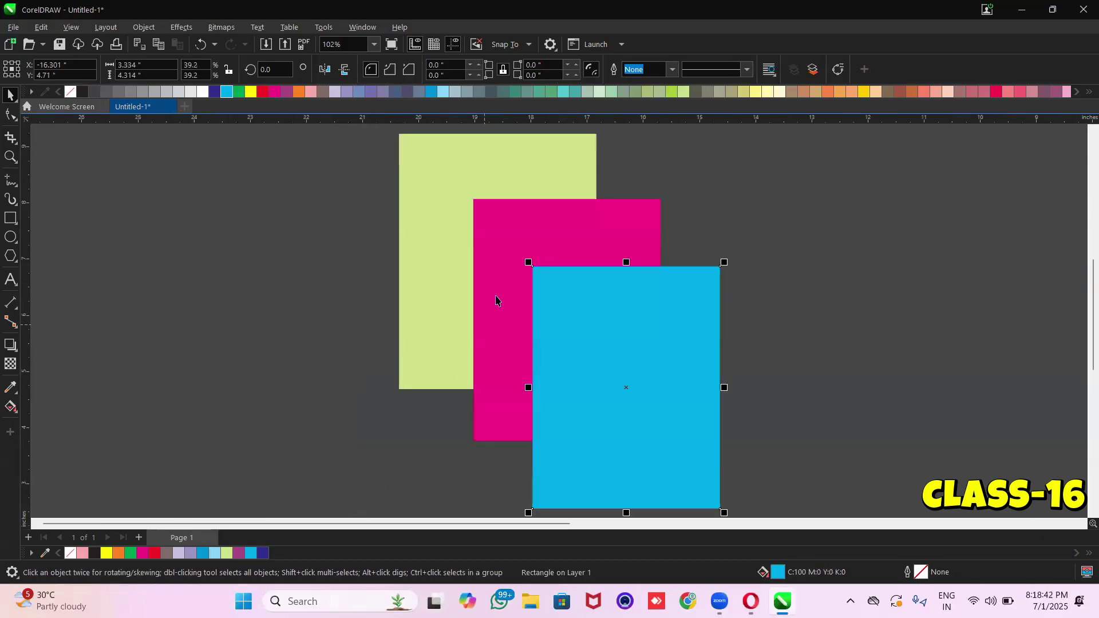
left_click(523, 243, "shift")
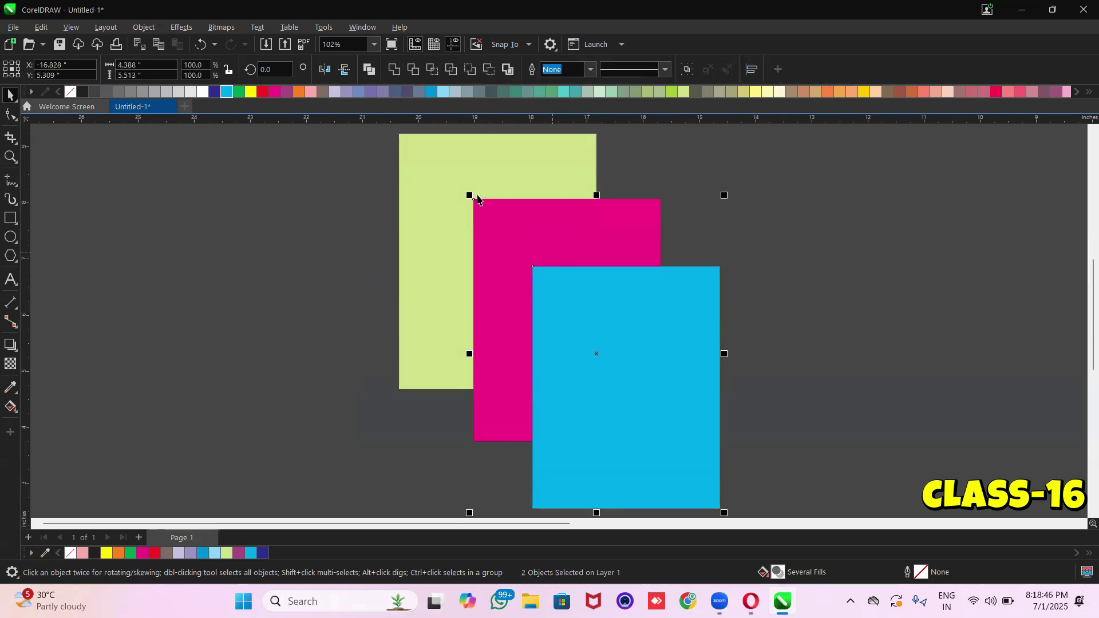
left_click(686, 70)
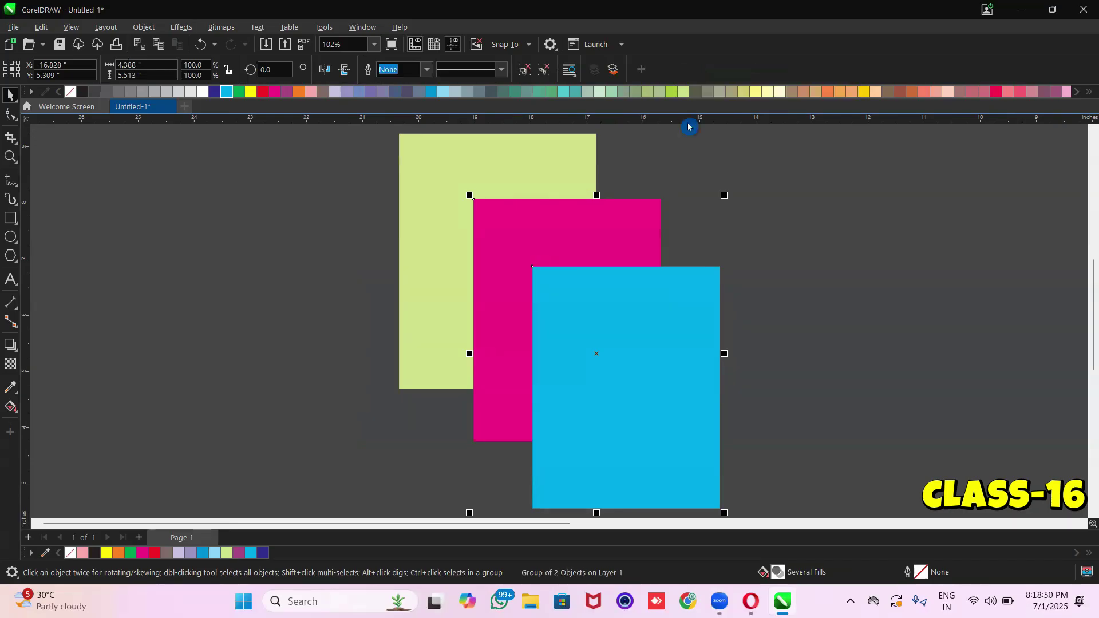
left_click_drag(629, 317, 849, 294)
key("ctrl+z")
left_click(539, 162, "shift")
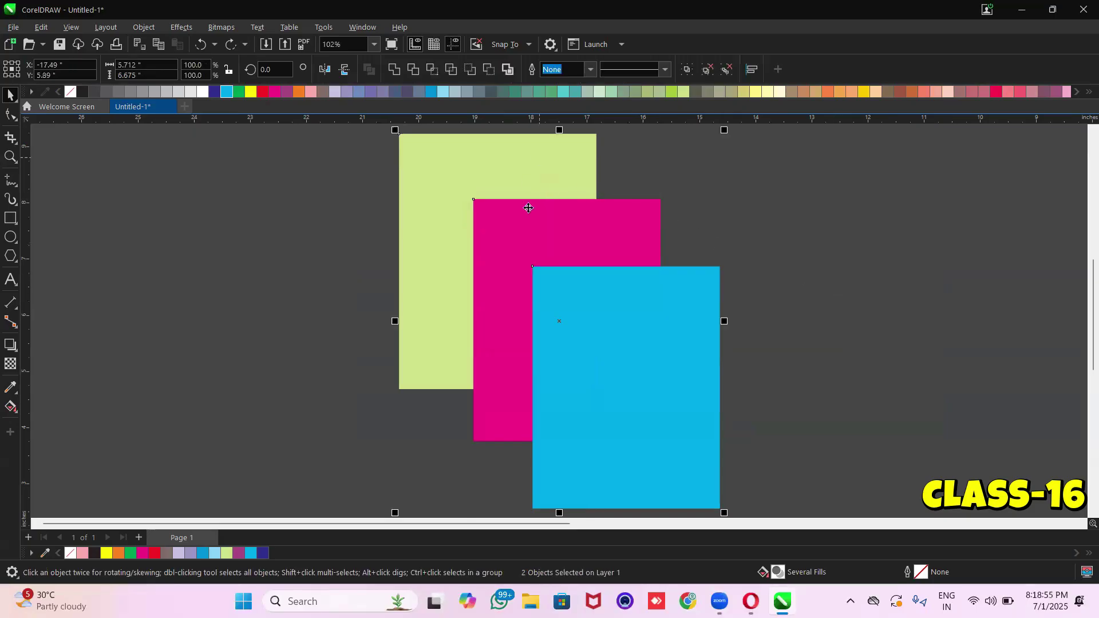
left_click(684, 74)
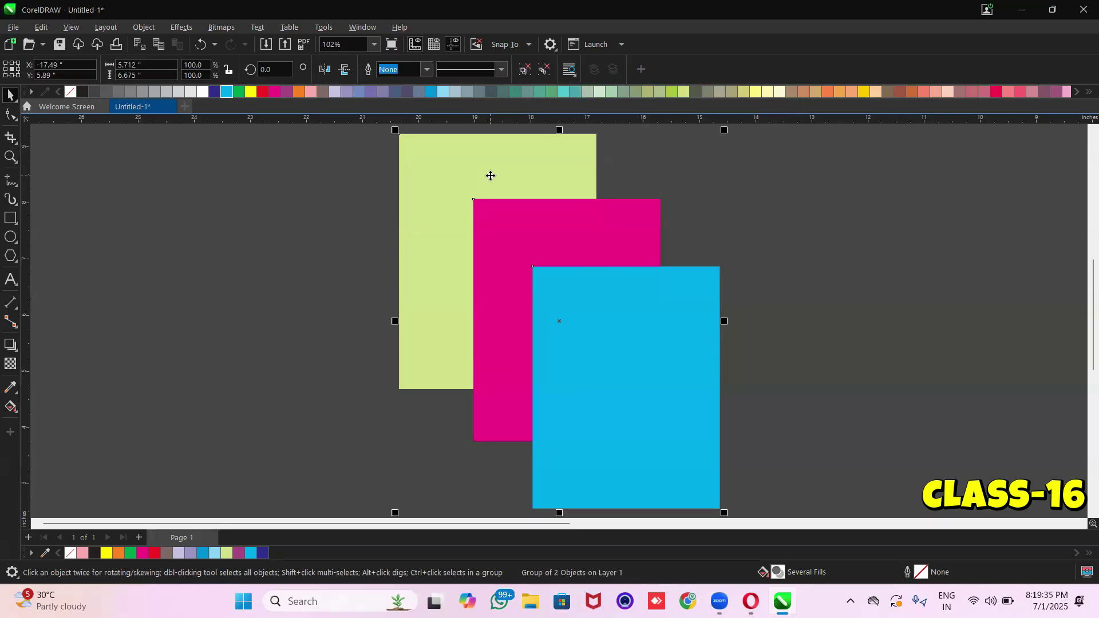
Ungroup the nested group by one level, move the light green rectangle and the magenta-cyan pair separately, and undo these changes
left_click(546, 70)
left_click_drag(444, 170, 197, 200)
left_click(582, 242)
left_click_drag(583, 242, 573, 219)
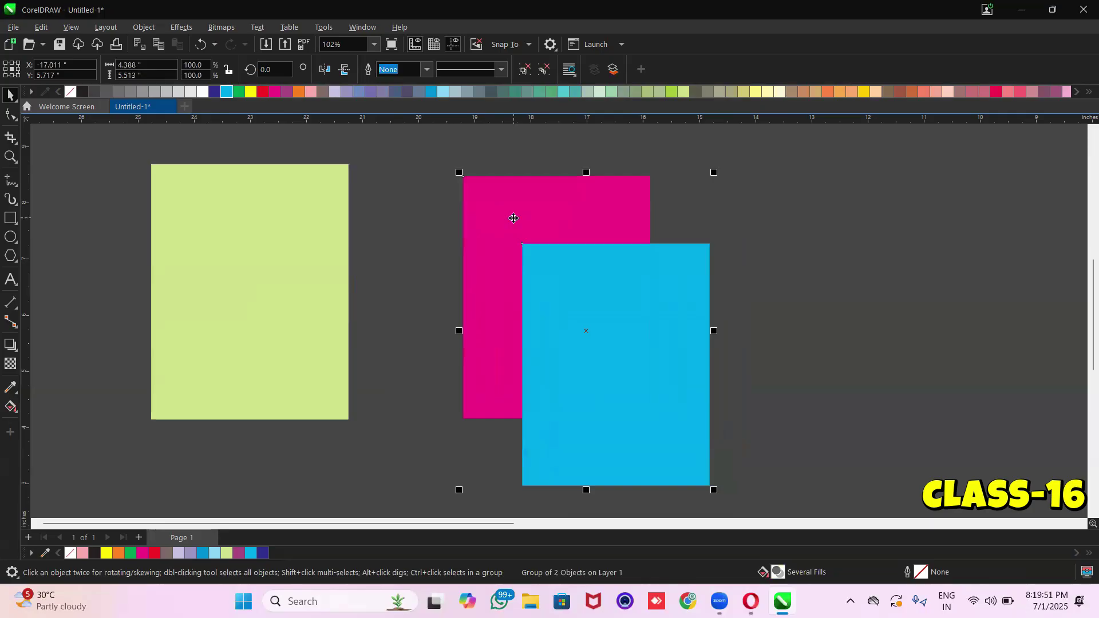
key("ctrl+z")
key("ctrl+z")
left_click(452, 193)
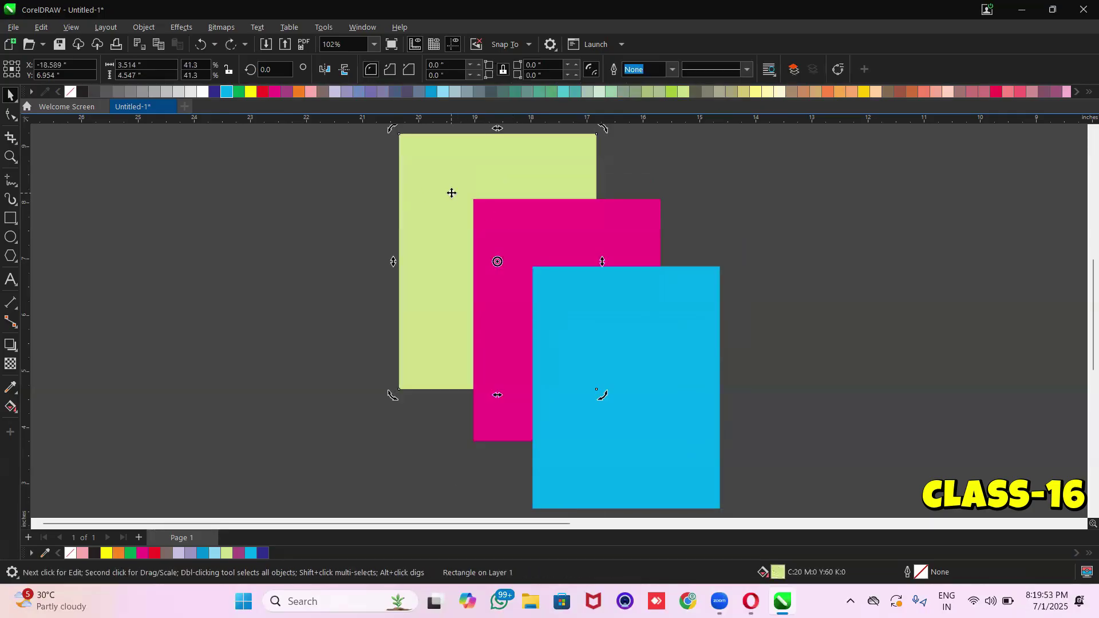
key("ctrl+z")
Move the nested group left, break it apart with Ungroup All and spread the magenta, light green and cyan rectangles side by side
left_click_drag(559, 229, 472, 230)
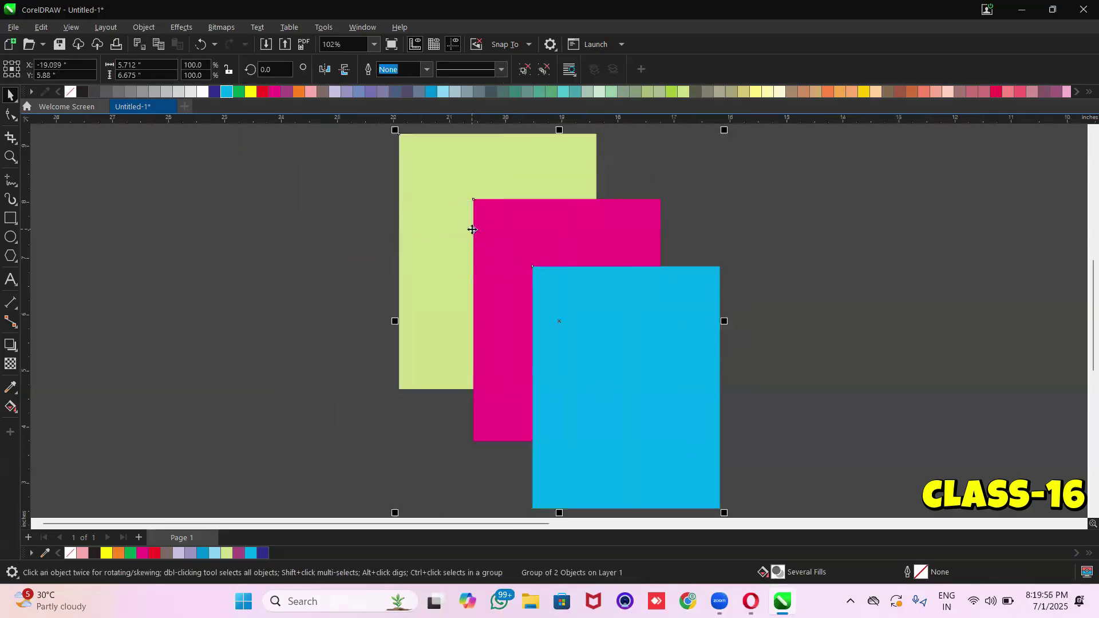
left_click(546, 73)
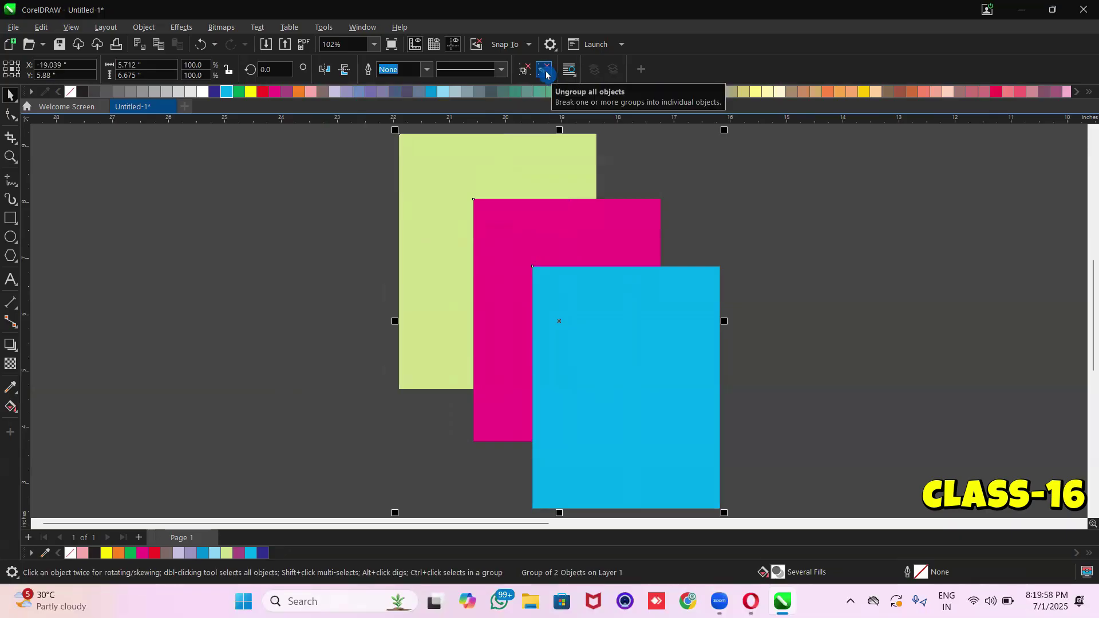
left_click(546, 73)
left_click(699, 179)
left_click(702, 339)
left_click_drag(701, 339, 878, 275)
left_click_drag(626, 291, 223, 335)
left_click_drag(439, 240, 444, 273)
Hide the light green rectangle and move the magenta rectangle slightly right and upward
left_click(144, 27)
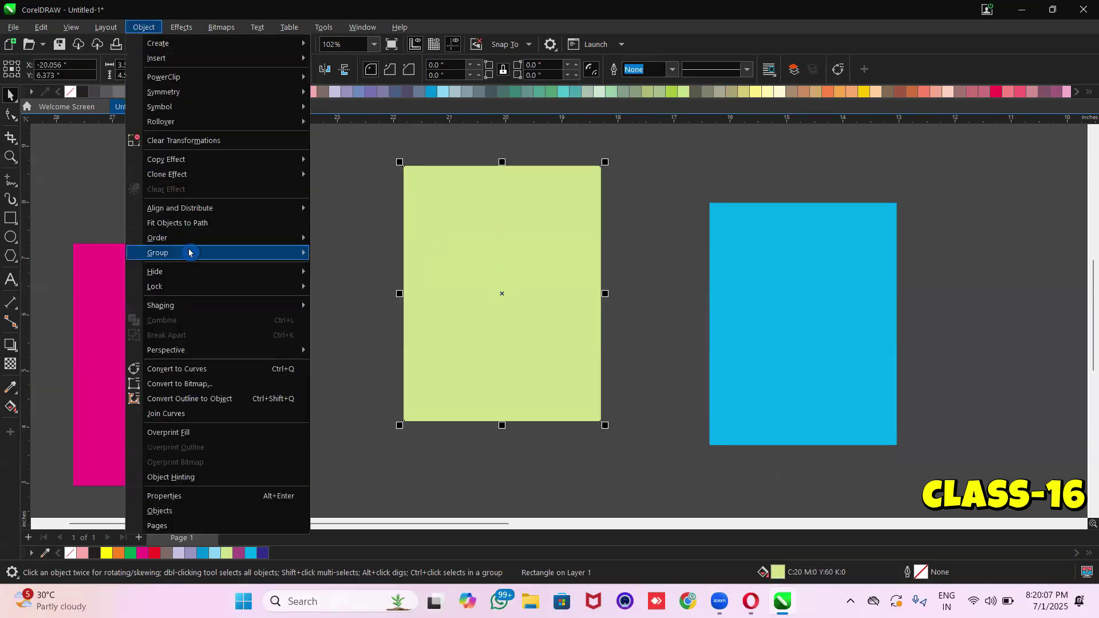
mouse_move(185, 252)
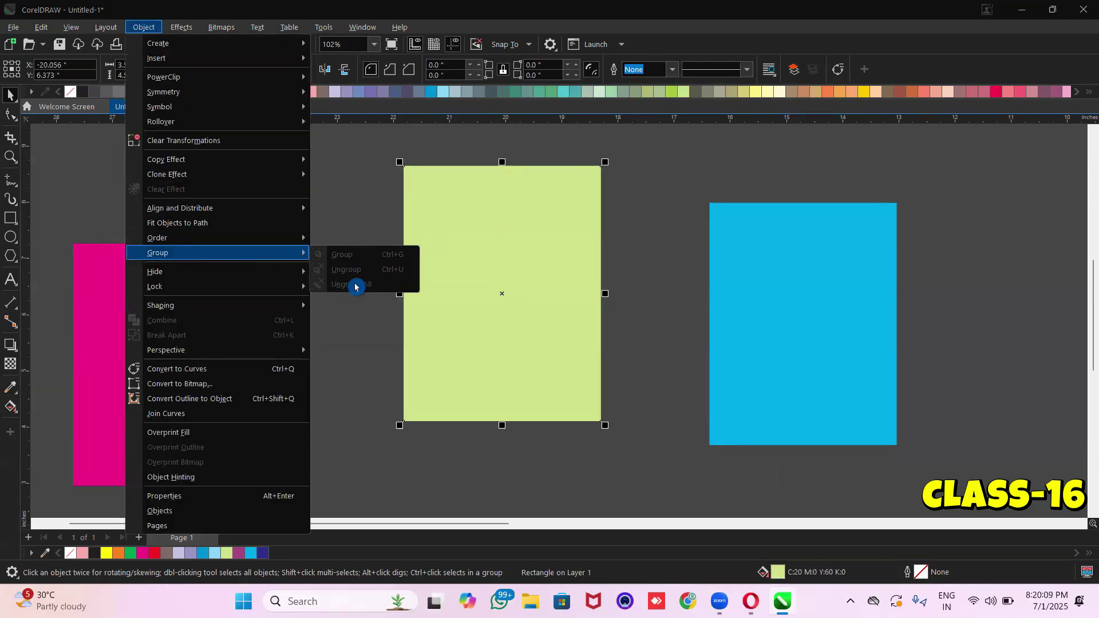
mouse_move(183, 275)
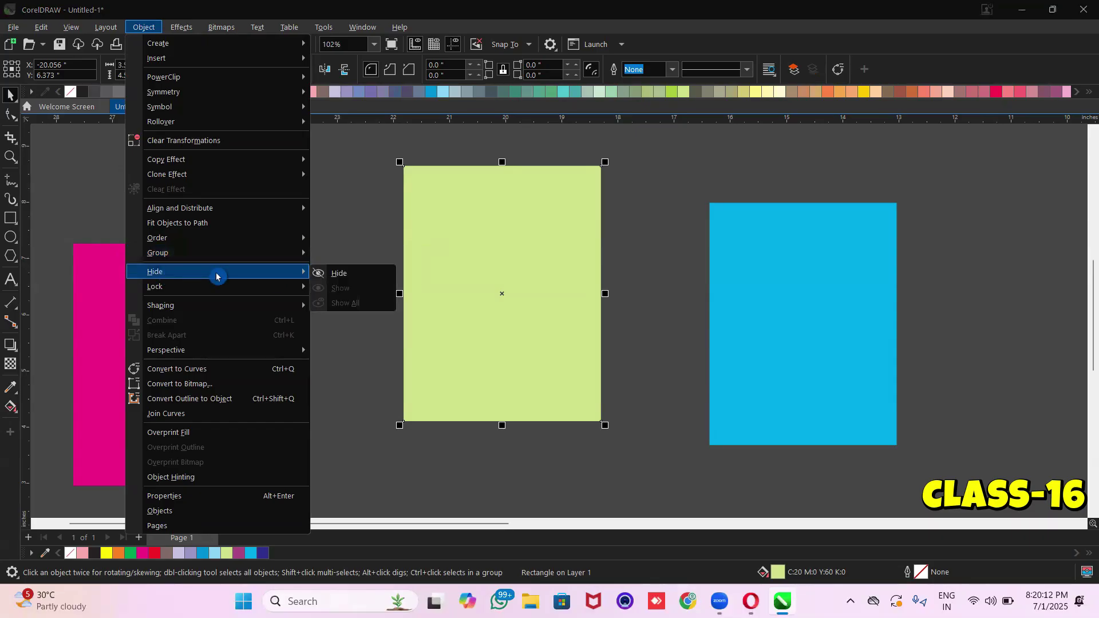
left_click(488, 273)
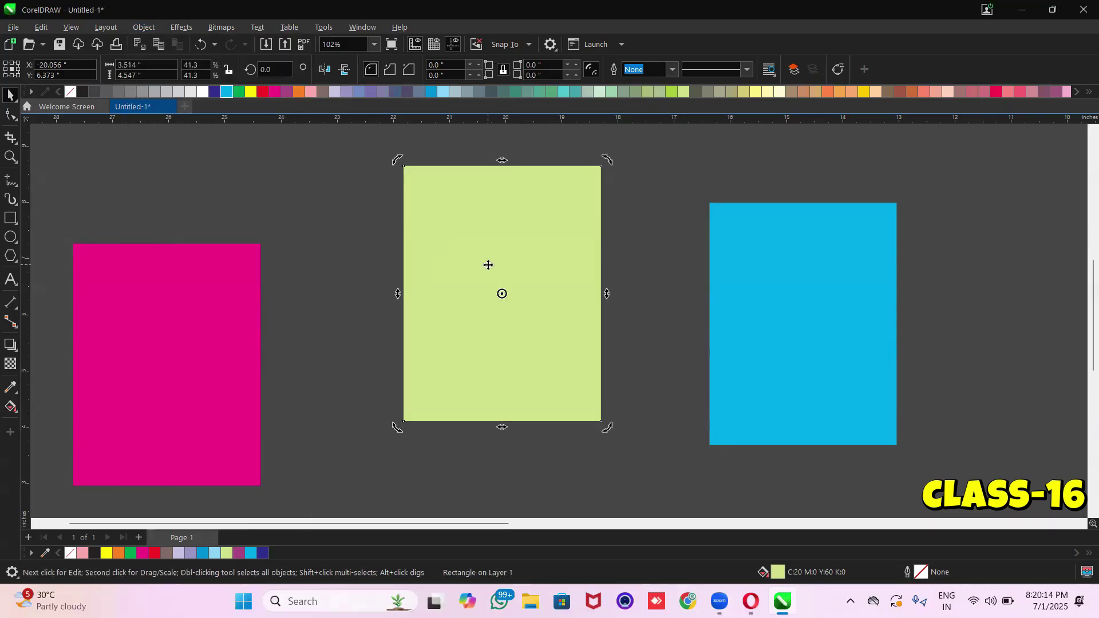
left_click(202, 45)
left_click(181, 27)
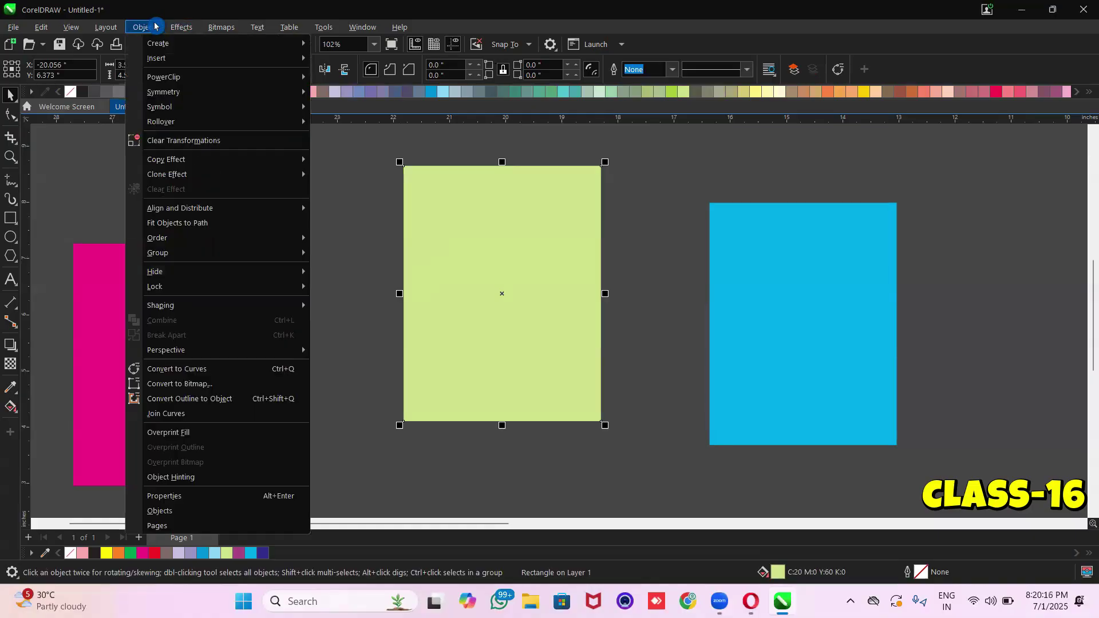
mouse_move(143, 27)
mouse_move(166, 269)
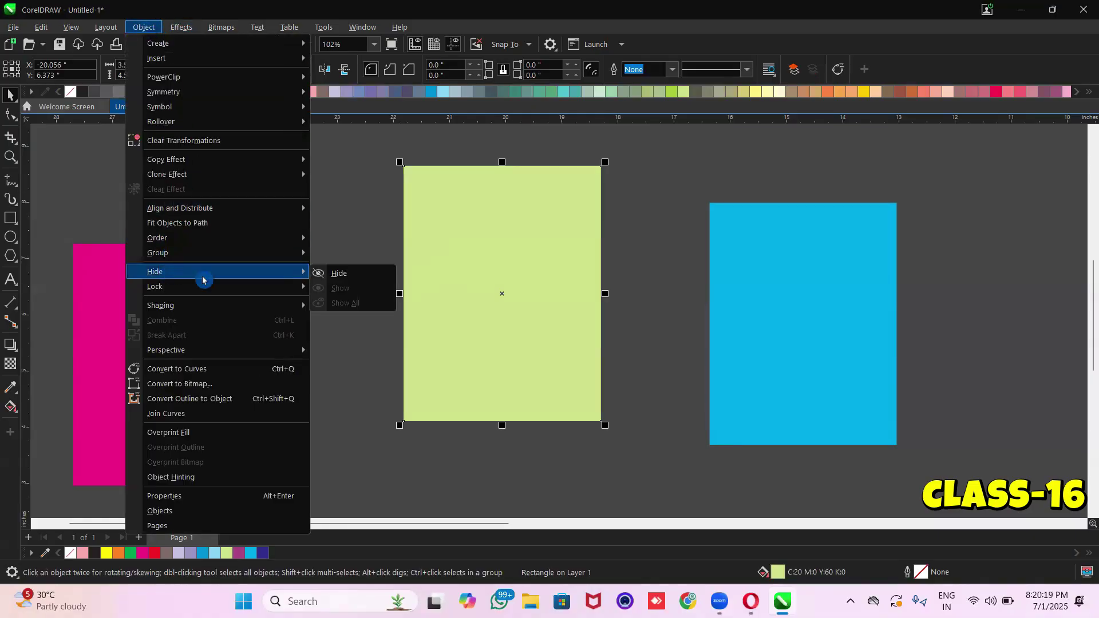
left_click(343, 273)
left_click_drag(369, 188, 575, 366)
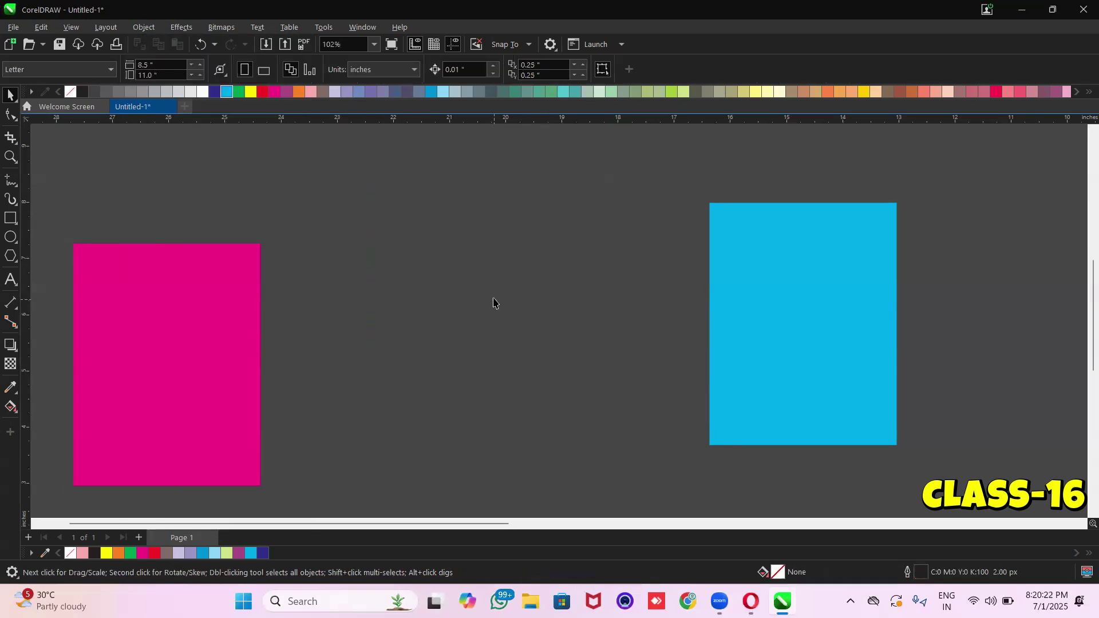
left_click_drag(231, 268, 313, 241)
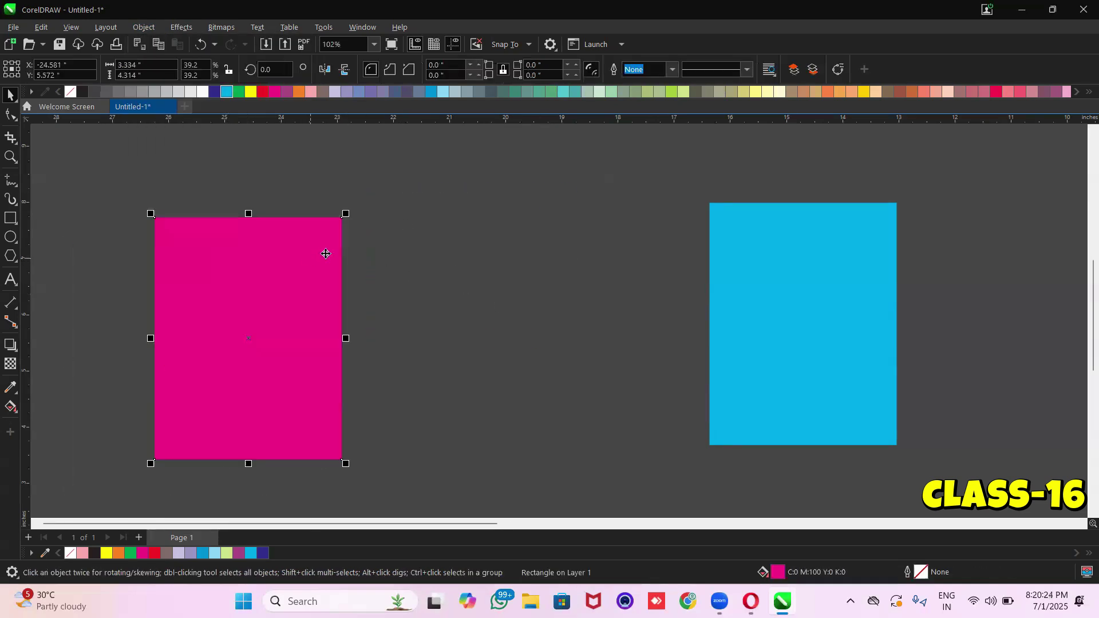
Hide the magenta rectangle and undo the hiding
left_click(144, 27)
mouse_move(178, 271)
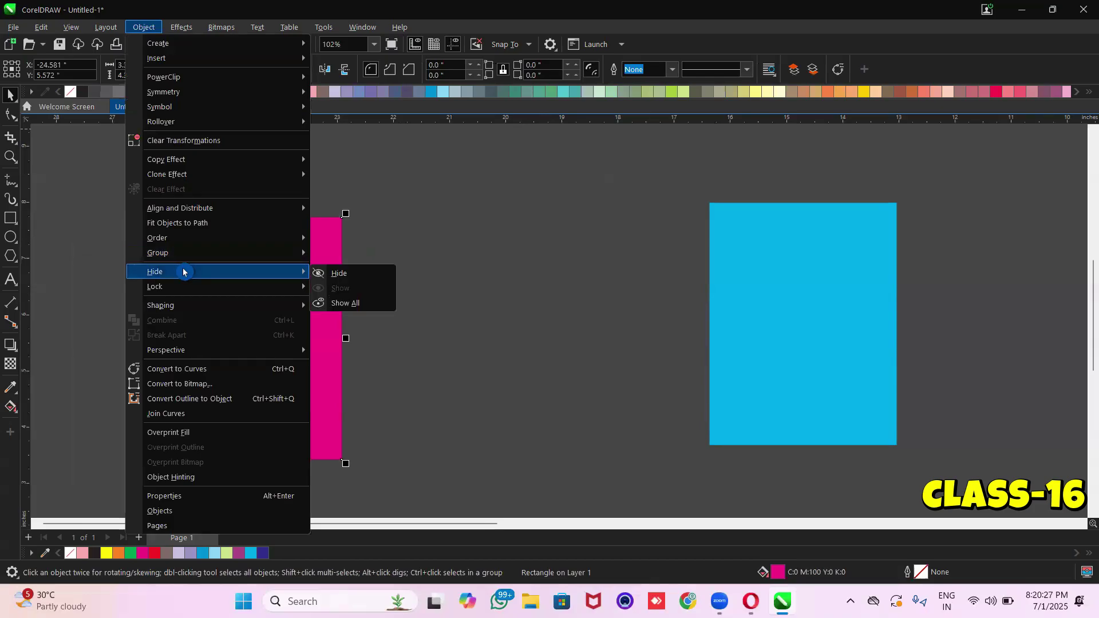
left_click(359, 273)
key("ctrl+z")
Show all hidden objects and clear the selection
left_click(147, 28)
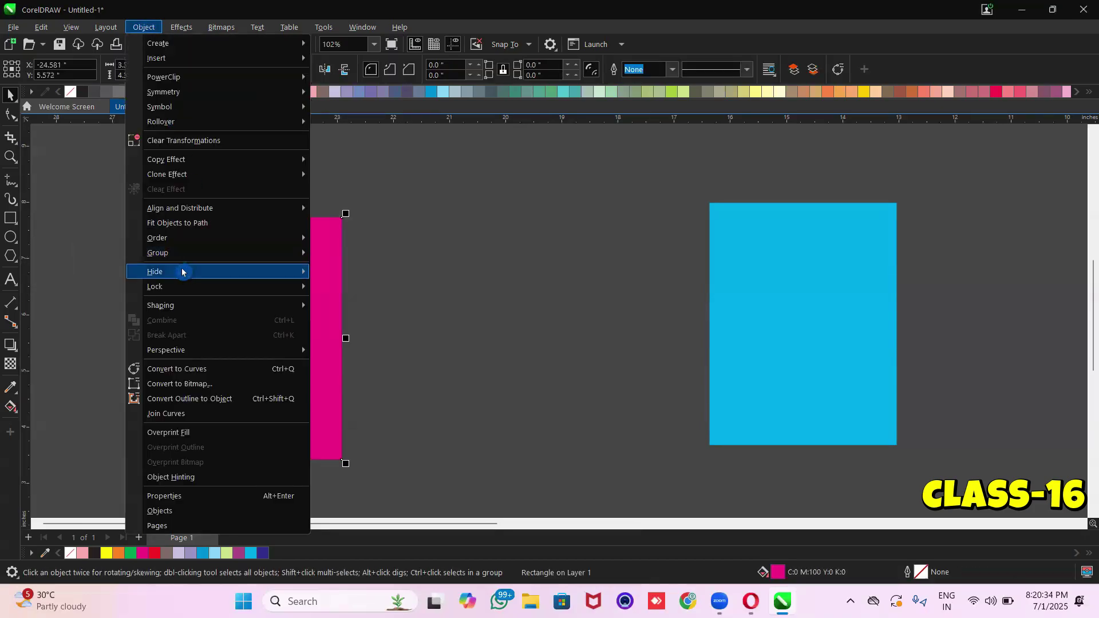
mouse_move(290, 271)
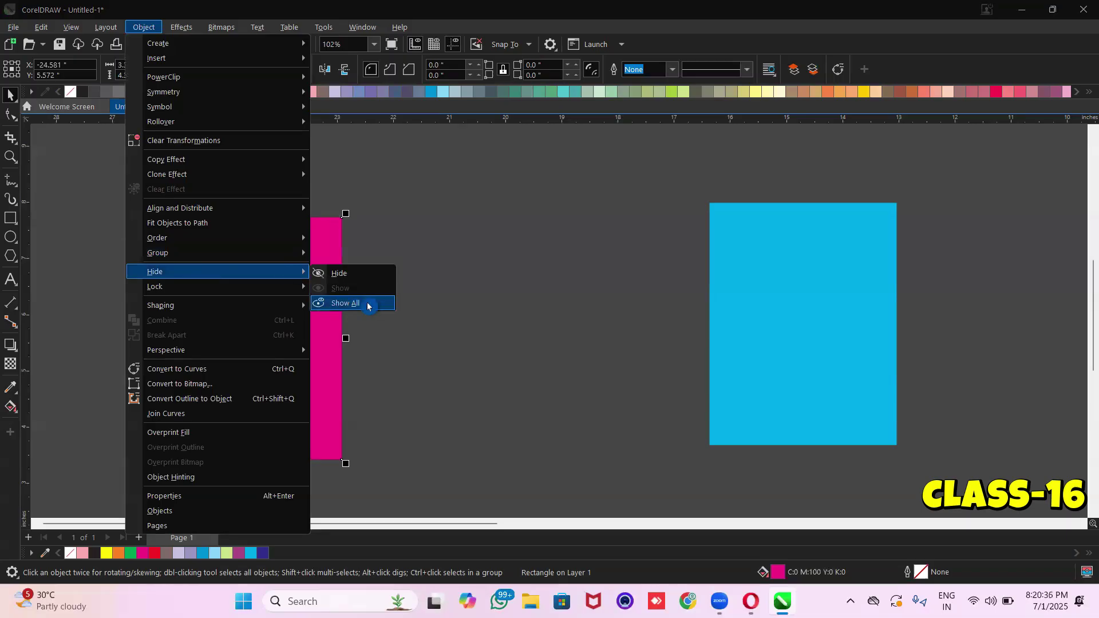
left_click(368, 306)
left_click(312, 166)
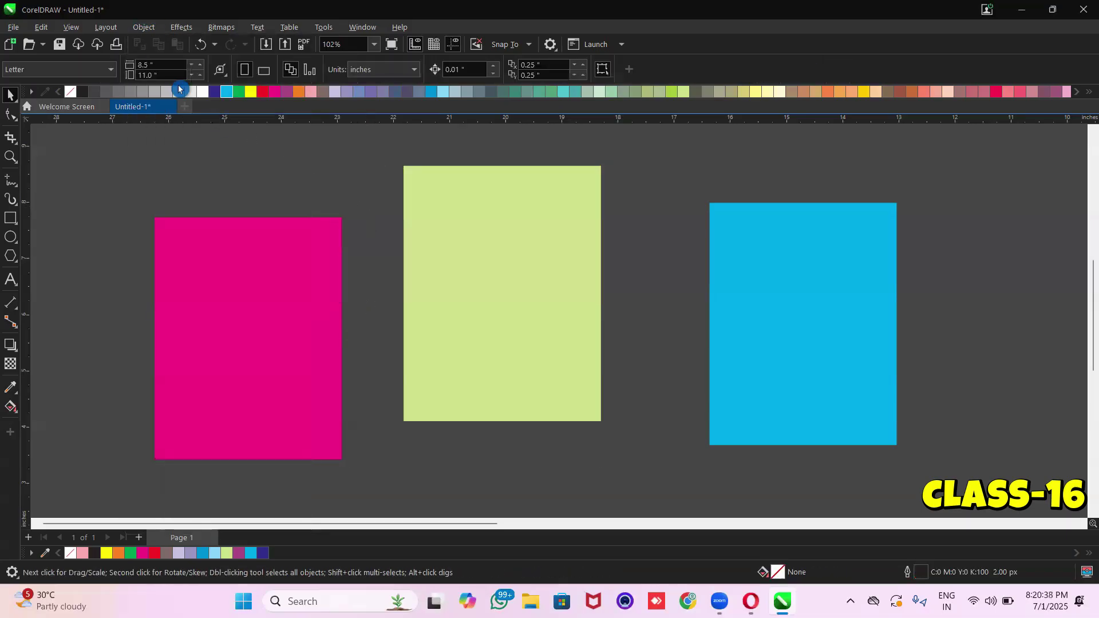
left_click(145, 33)
mouse_move(189, 293)
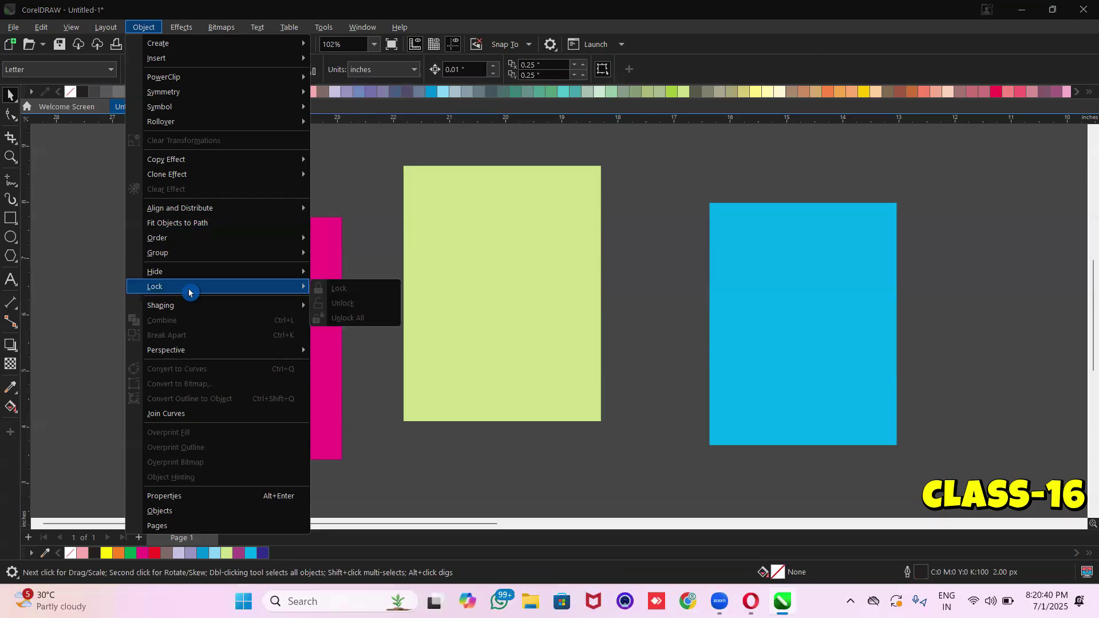
left_click(486, 265)
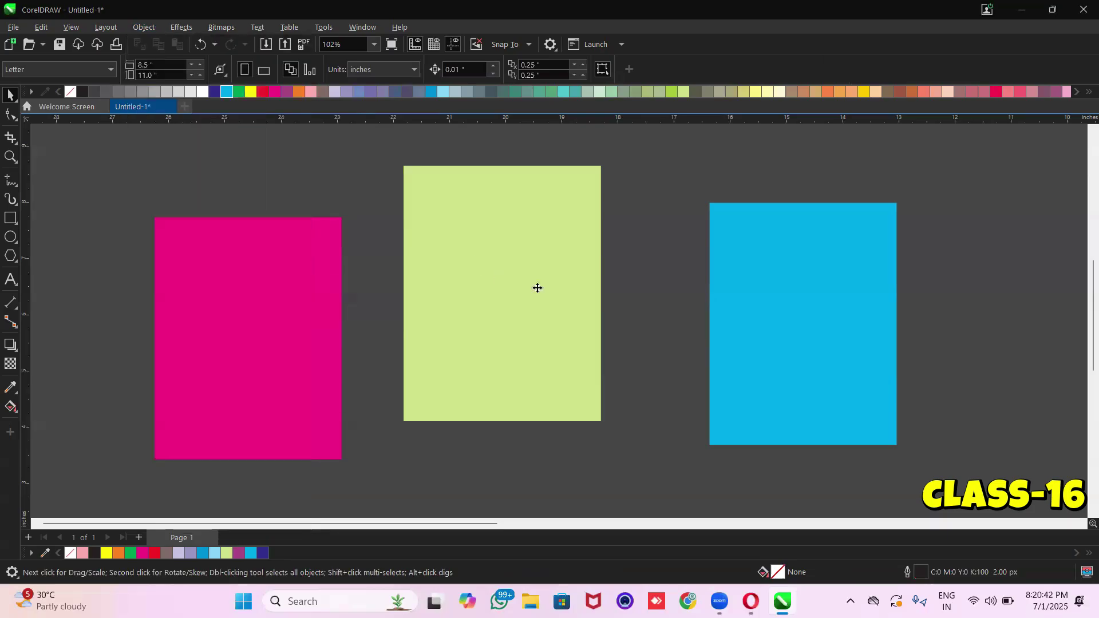
Move the light green rectangle slightly down and enlarge it to about 4.44 × 5.75 inches
left_click(523, 263)
left_click_drag(523, 263, 529, 276)
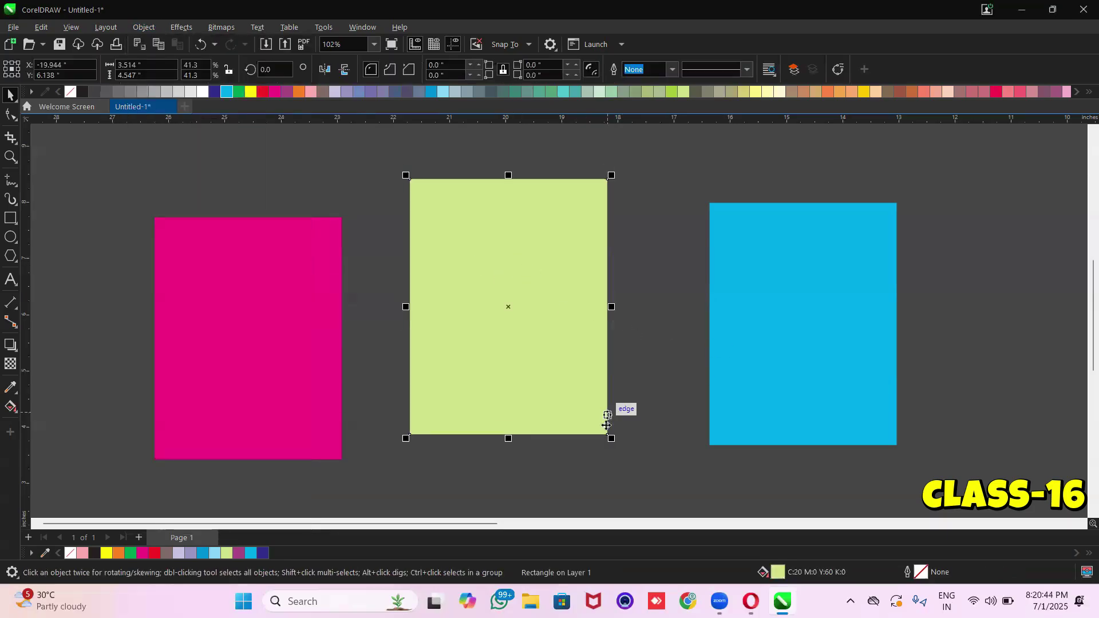
left_click_drag(610, 438, 663, 505)
Place the cyan rectangle on the upper part of the light green one and reshape it into a bar about 2.77 × 1.03 inches
left_click_drag(810, 362, 601, 399)
left_click_drag(688, 481, 595, 417)
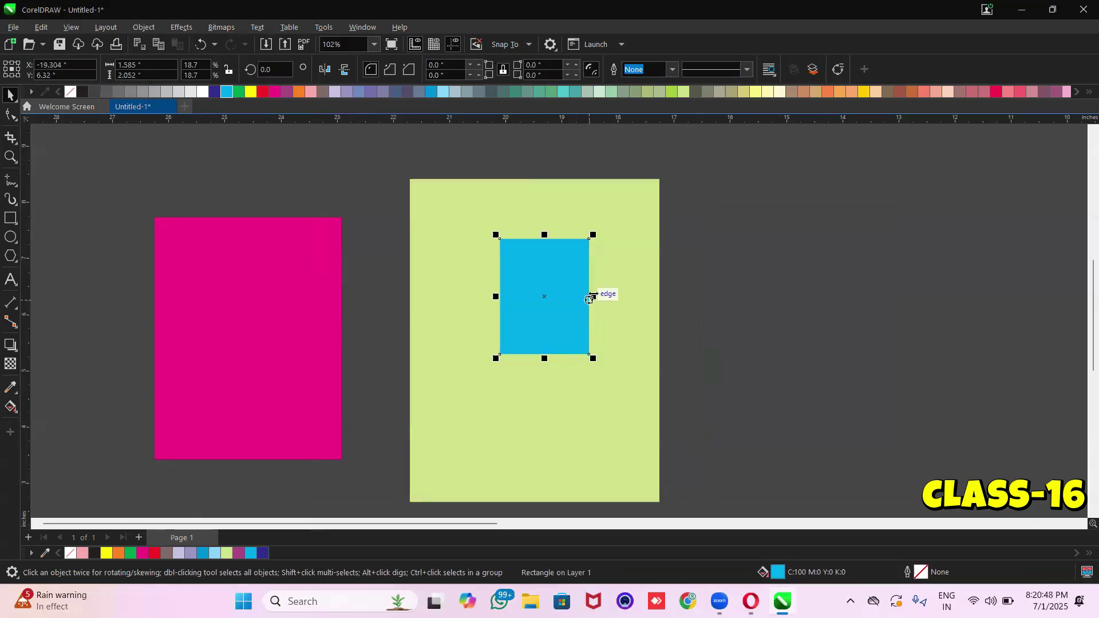
left_click_drag(589, 300, 634, 300)
left_click_drag(566, 358, 567, 296)
left_click(567, 267)
left_click(530, 266)
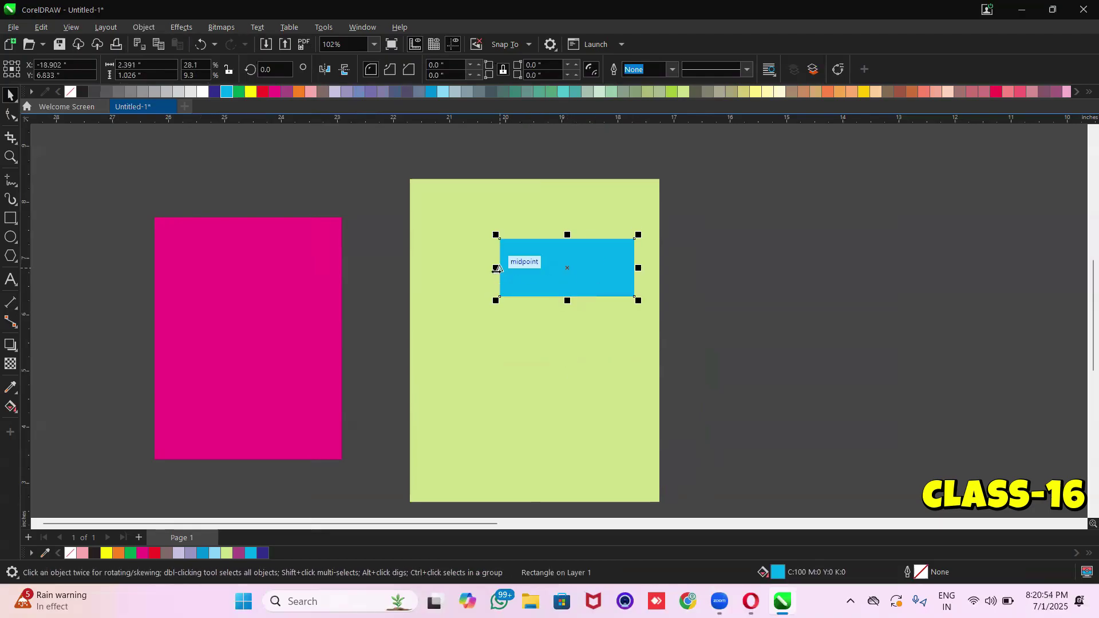
left_click_drag(480, 267, 460, 269)
left_click(478, 303)
left_click(482, 289)
left_click(481, 312)
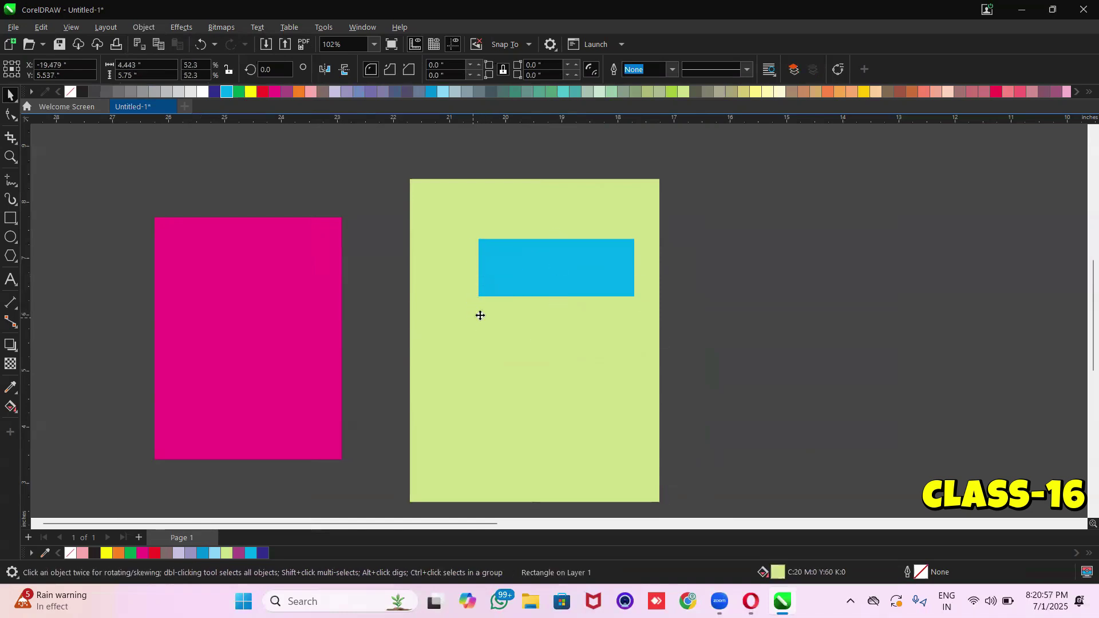
left_click(502, 285)
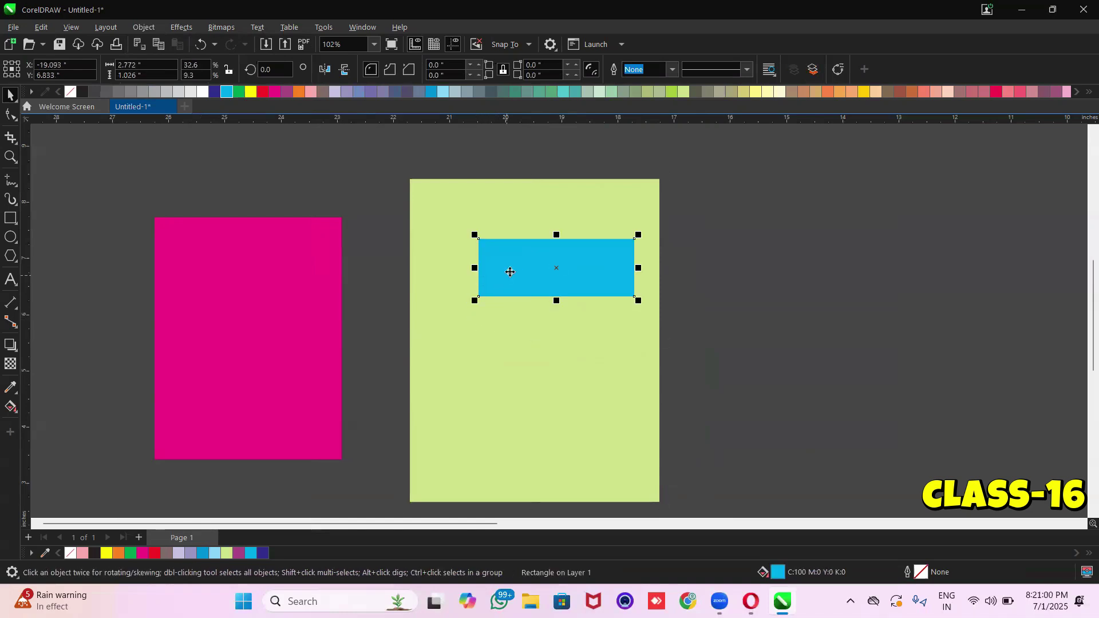
left_click(499, 377)
right_click(499, 377)
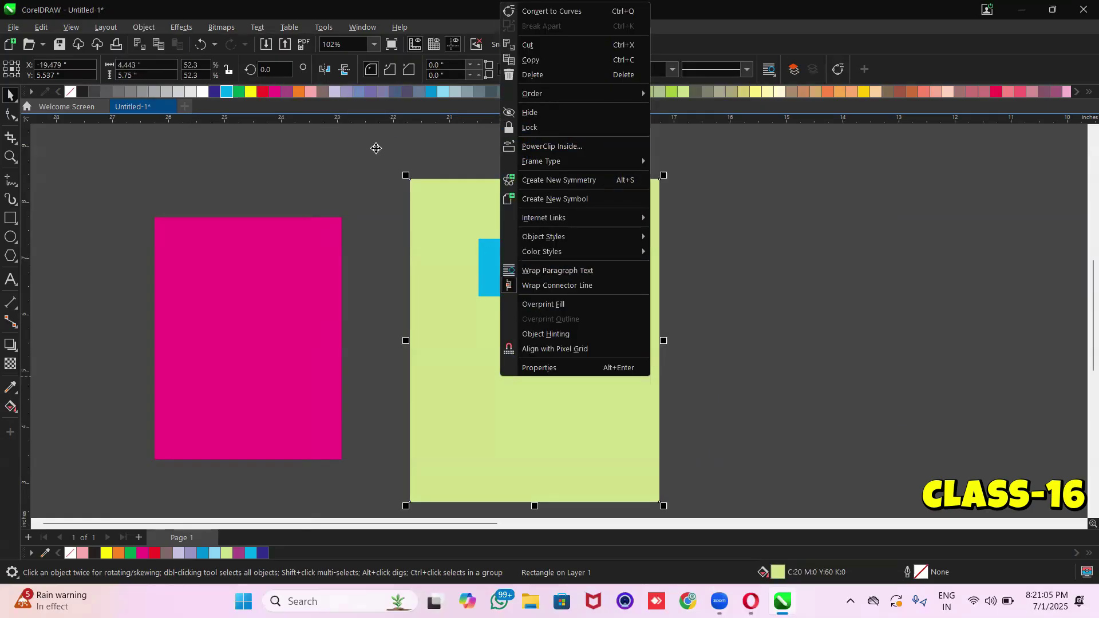
left_click(375, 148)
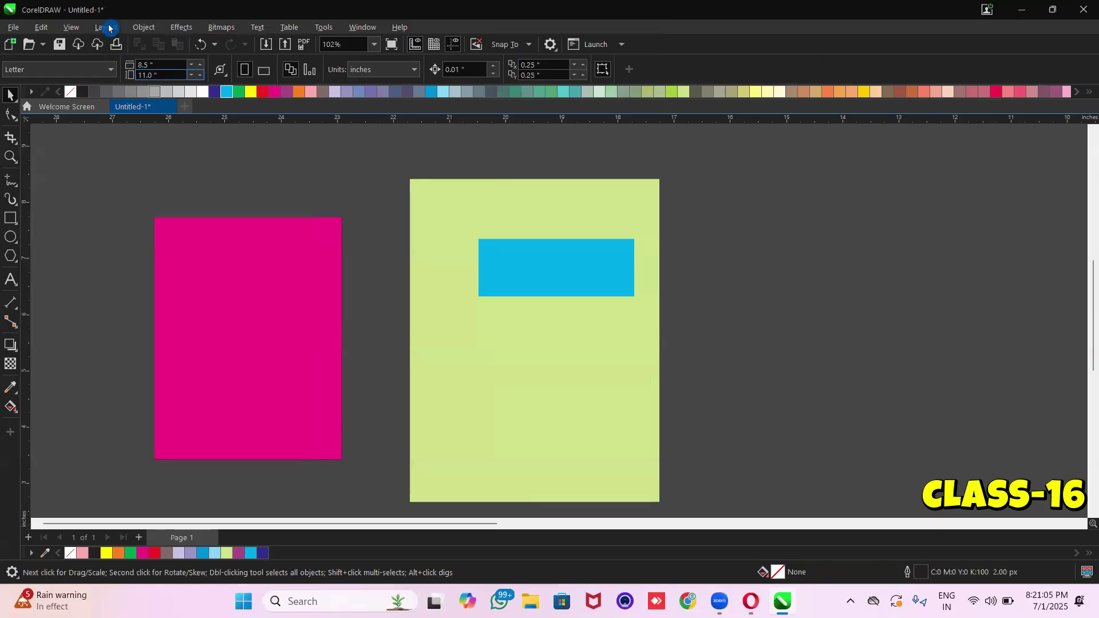
Lock the light green rectangle and copy the cyan bar so that four bars are staggered down over it
left_click(425, 204)
left_click(144, 27)
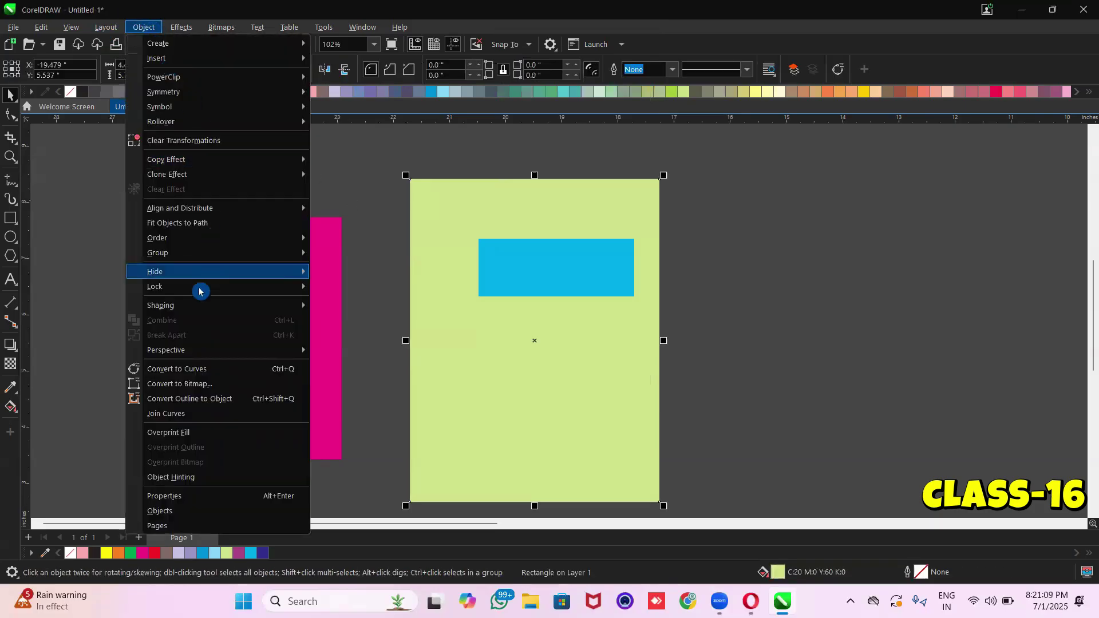
mouse_move(232, 289)
left_click(339, 289)
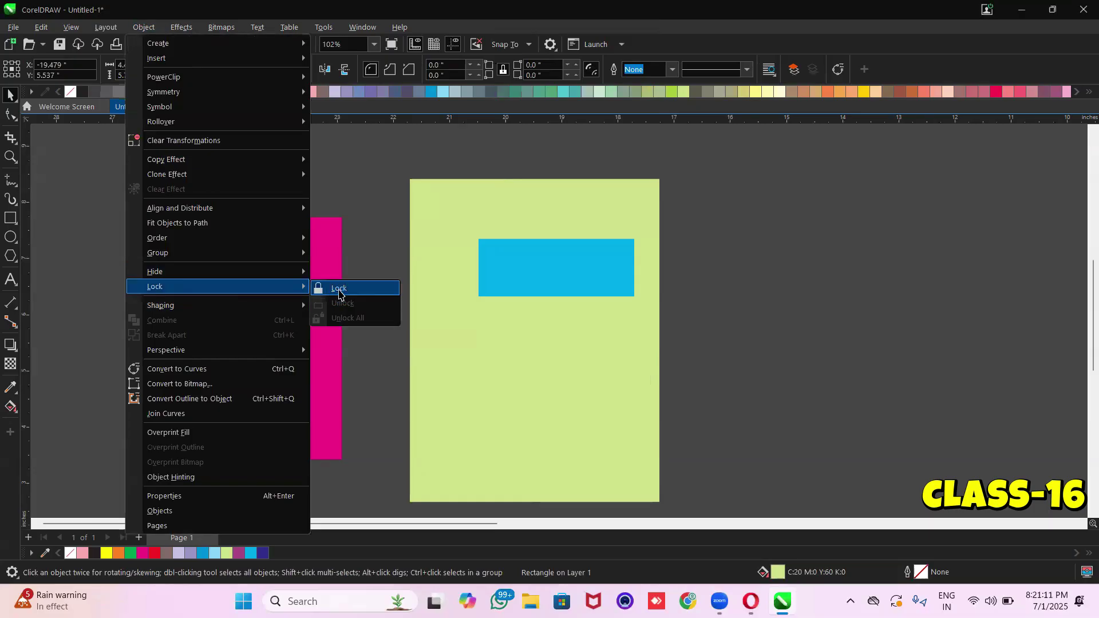
left_click(441, 241)
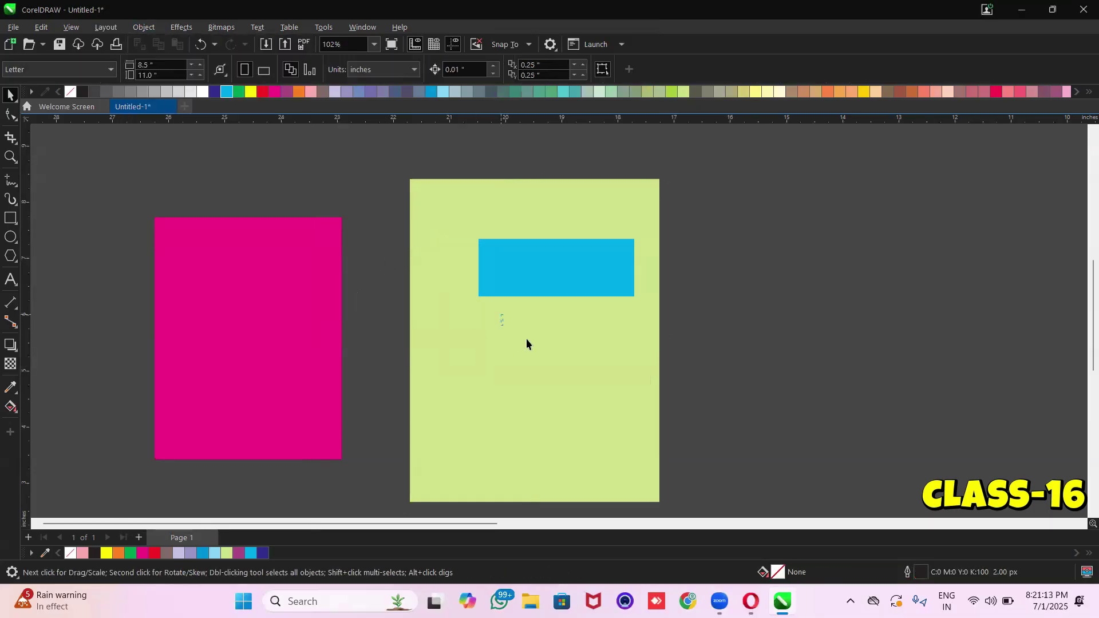
left_click_drag(555, 262, 514, 322)
Unlock all locked objects and select the light green rectangle
left_click(144, 26)
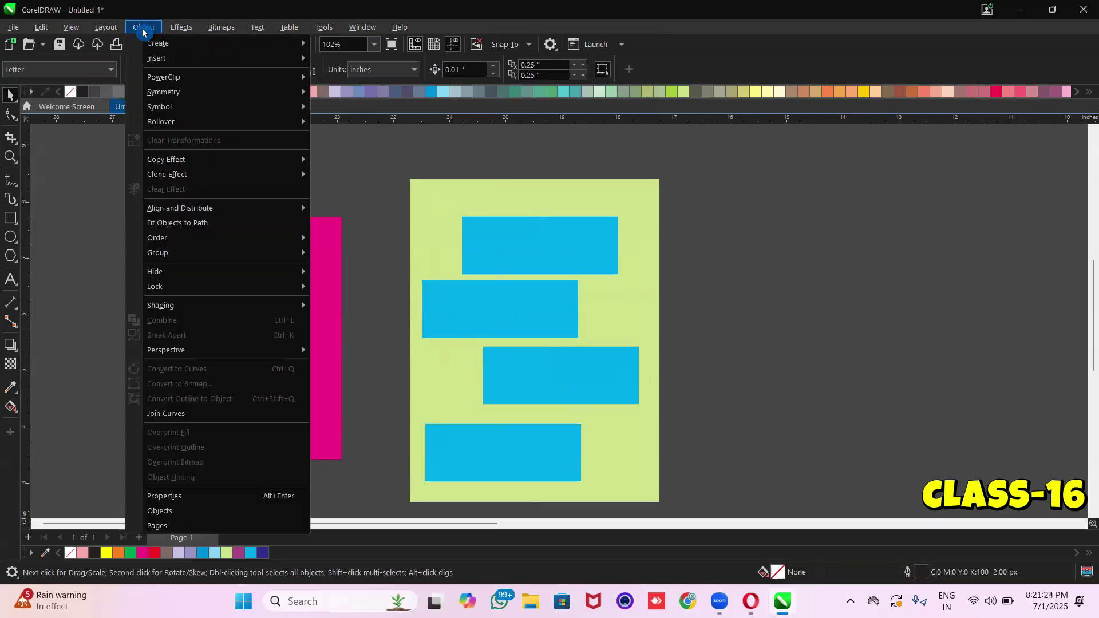
mouse_move(179, 286)
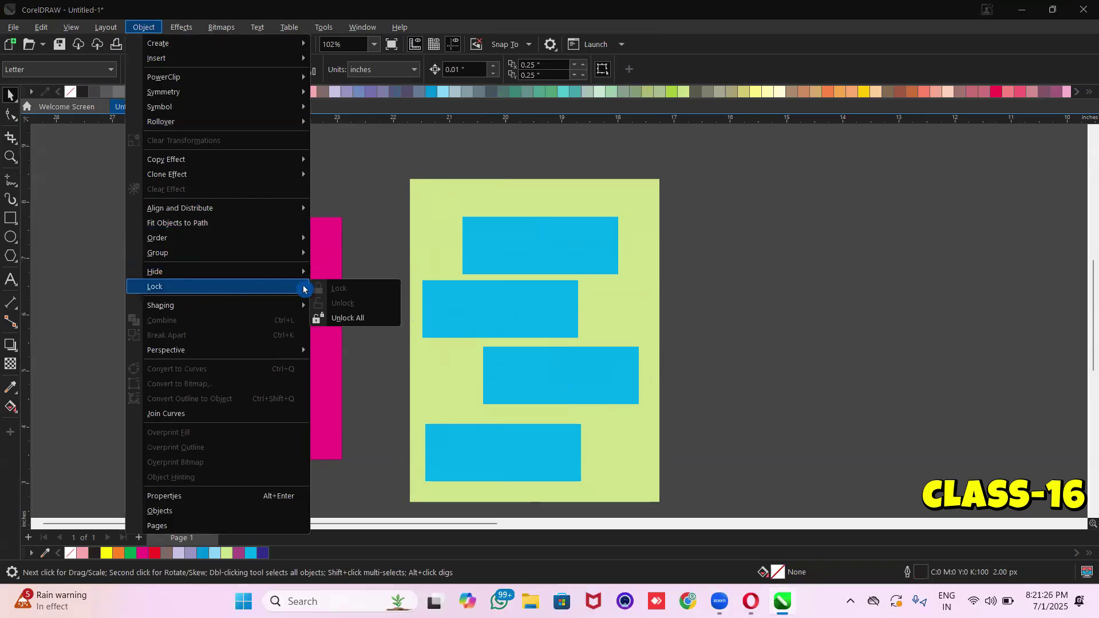
left_click(369, 319)
left_click(384, 263)
left_click(415, 208)
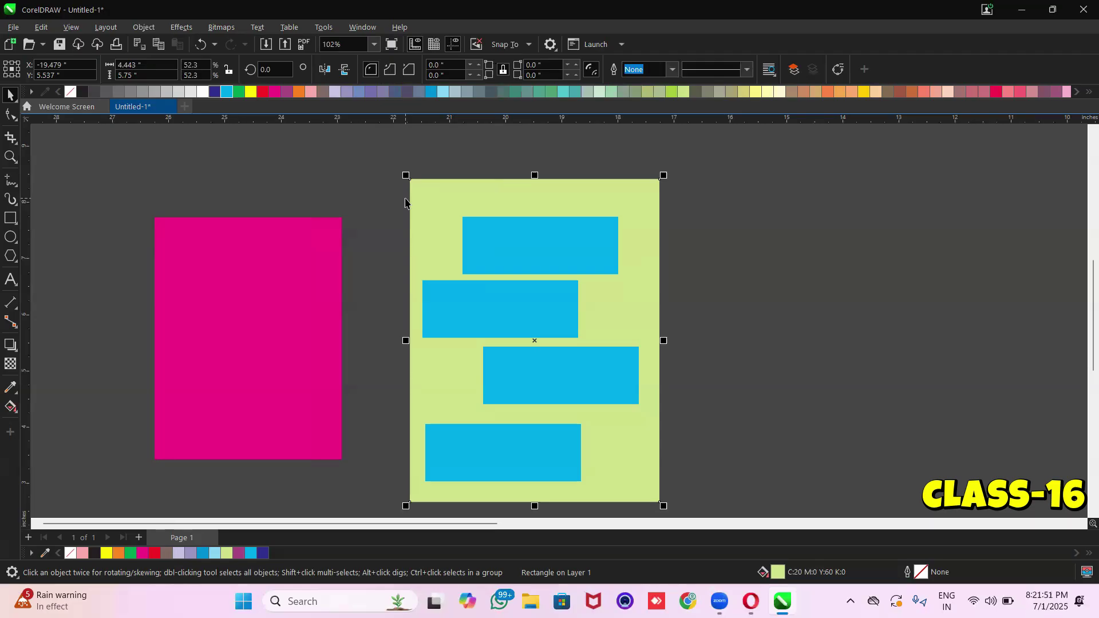
left_click(510, 250)
left_click(499, 304)
left_click(512, 373)
left_click(499, 430)
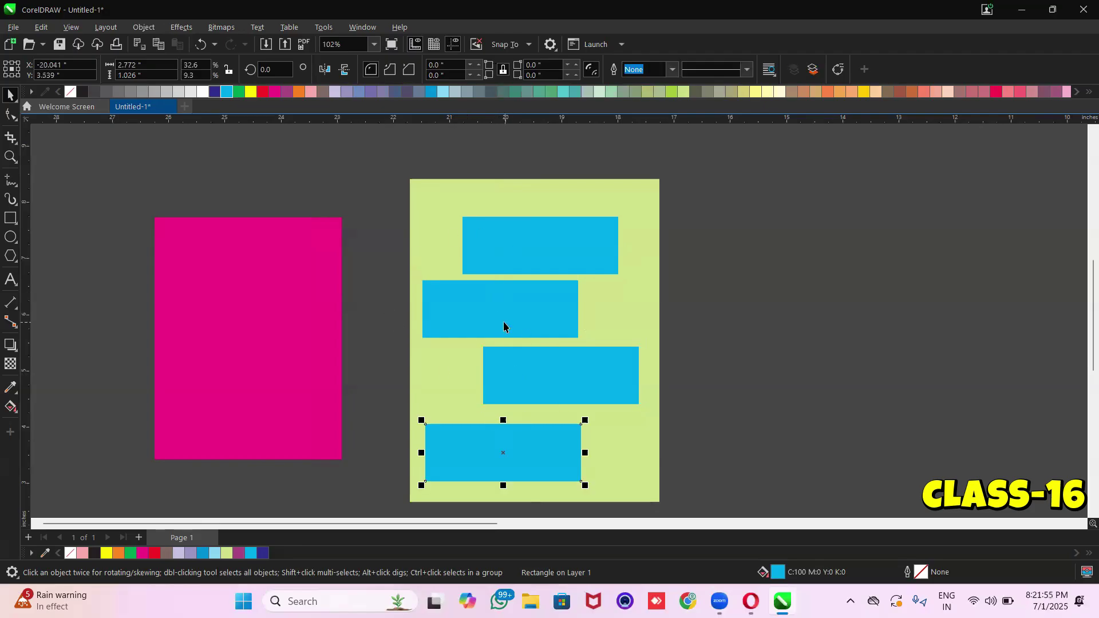
left_click(523, 269)
left_click(510, 312)
left_click(533, 368)
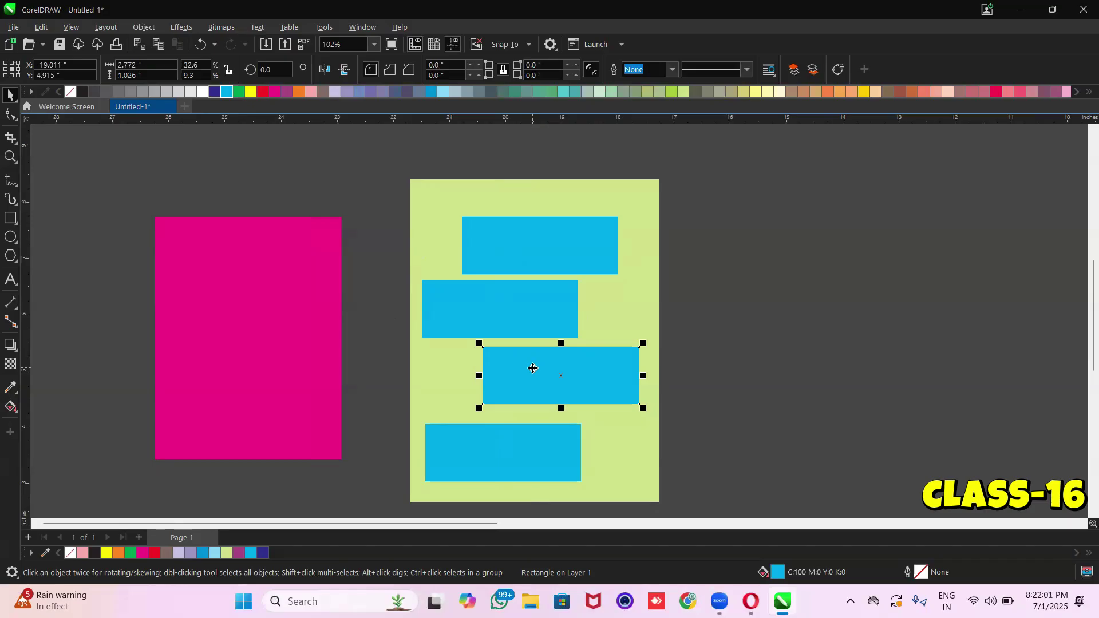
Delete the four cyan bars from the light green rectangle
left_click(143, 27)
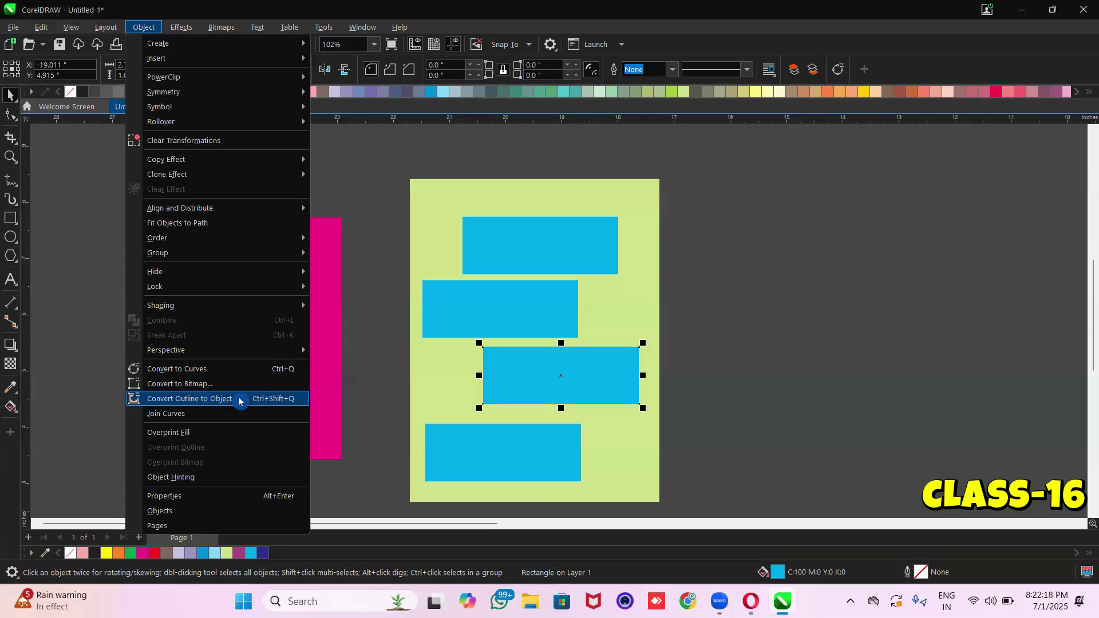
left_click(452, 243)
left_click_drag(394, 197, 719, 487)
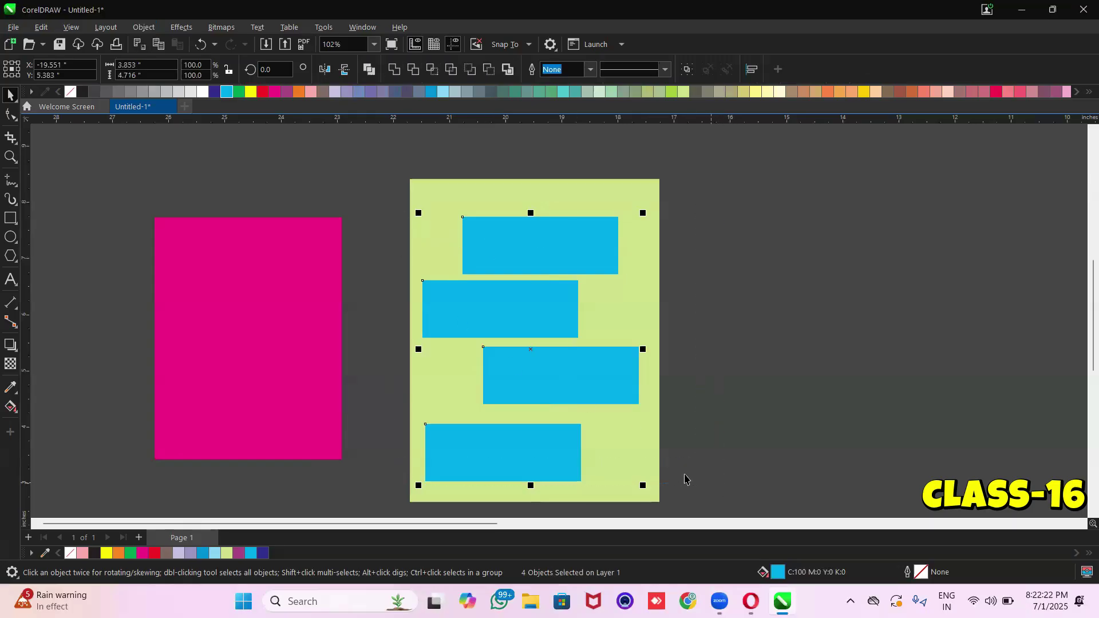
key("Delete")
Give the light green rectangle a 16 px outline in green (C100 M0 Y100 K0), trying white first
left_click(559, 387)
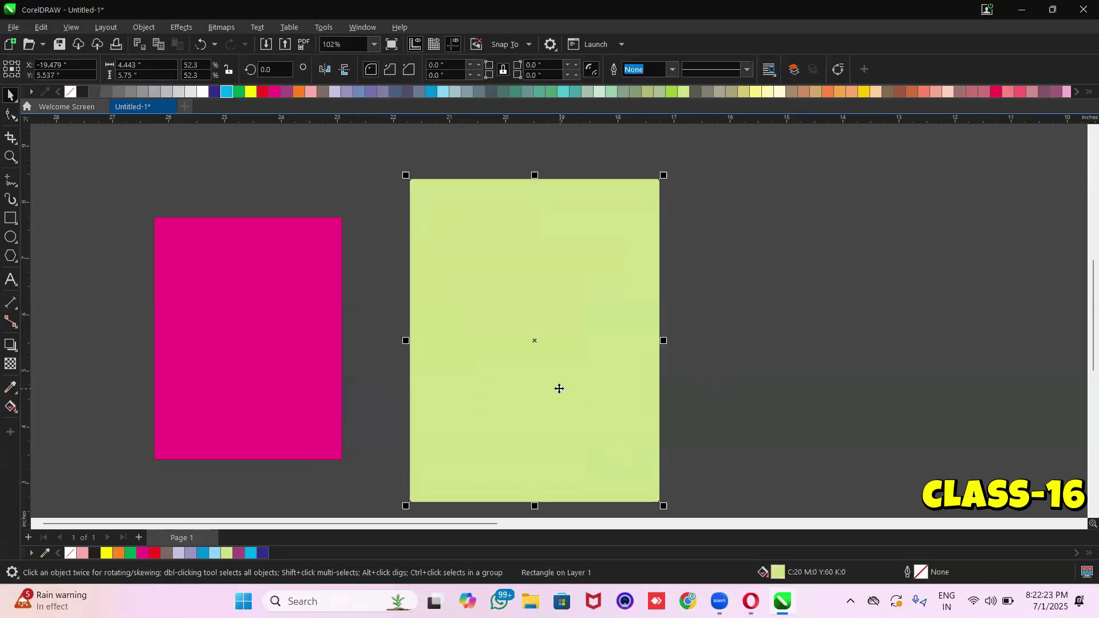
right_click(205, 94)
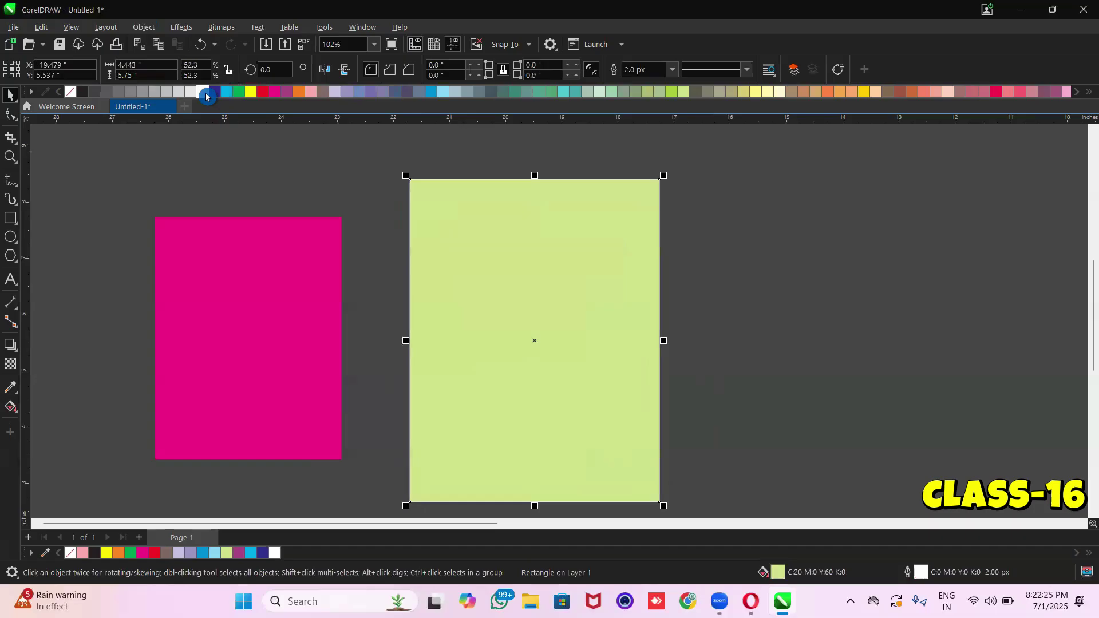
left_click(673, 69)
left_click(662, 170)
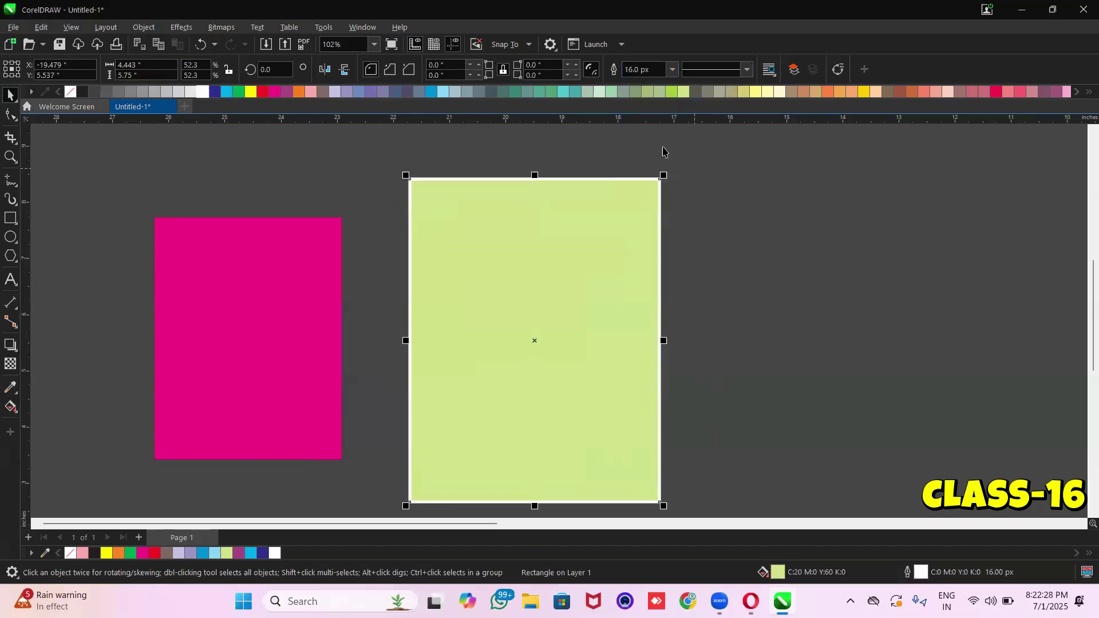
left_click(692, 149)
left_click(647, 197)
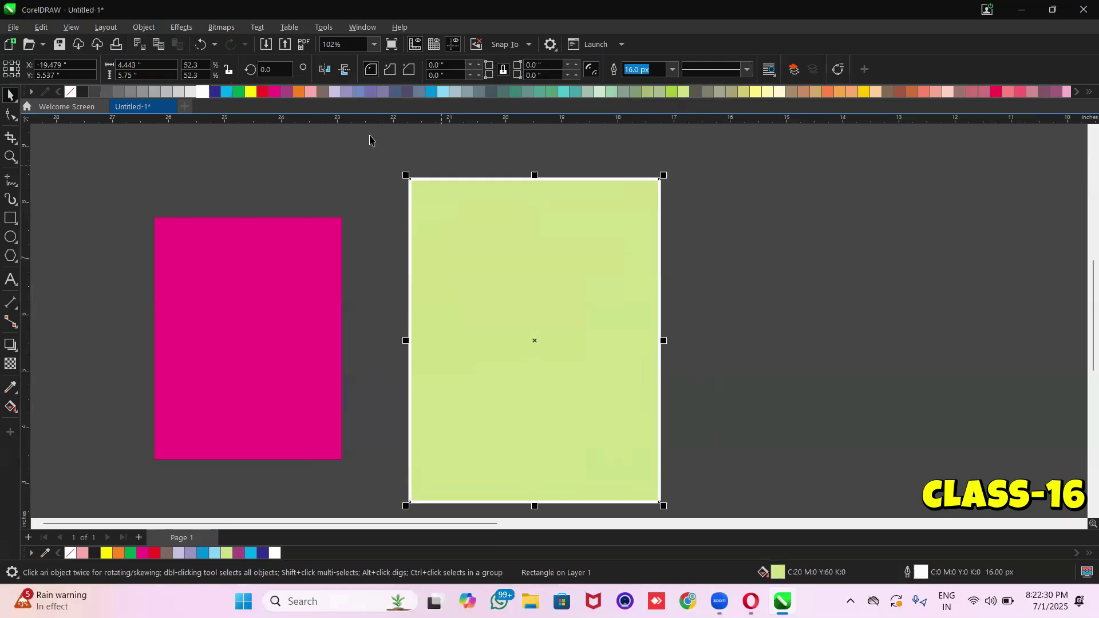
right_click(298, 92)
right_click(242, 92)
Move the outlined light green rectangle over the magenta rectangle's right edge and bring it to the front
left_click_drag(474, 227, 435, 222)
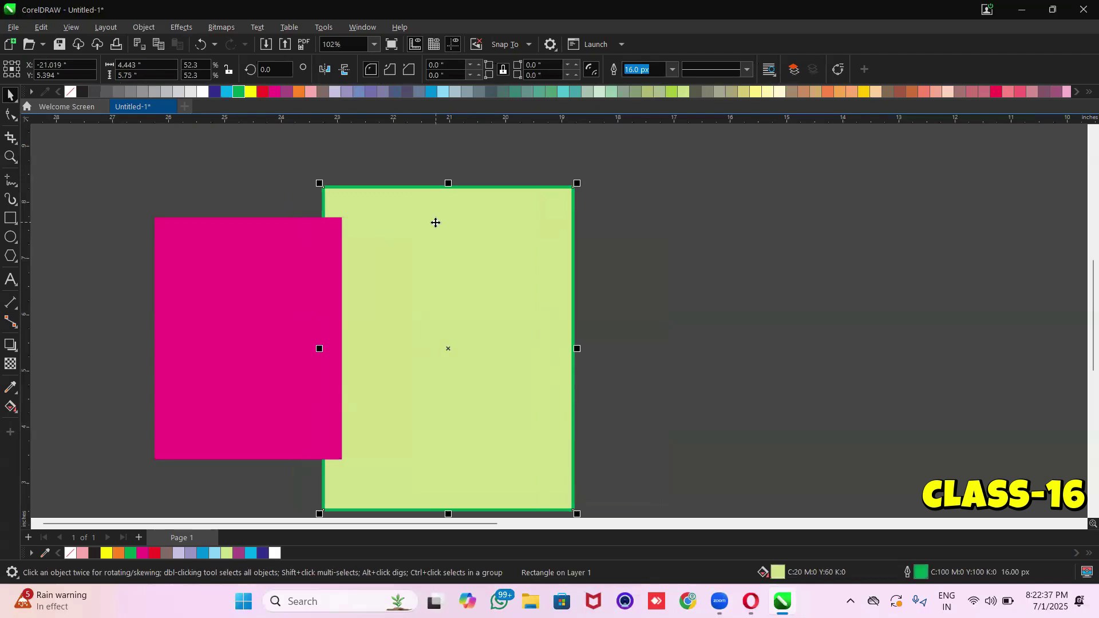
key("shift+Page_Up")
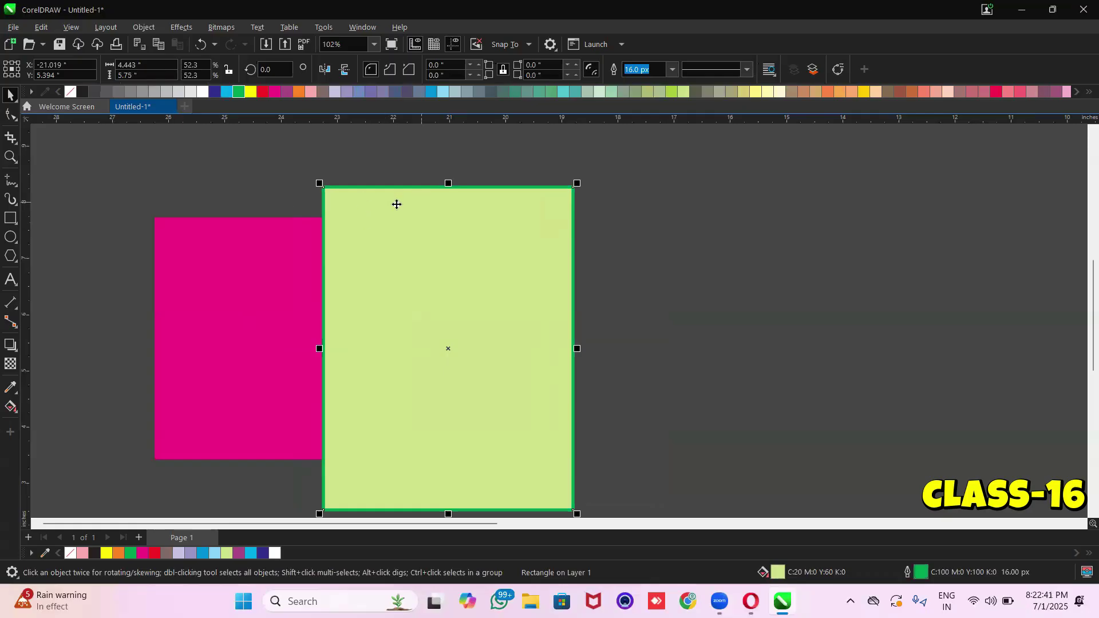
Convert the light green rectangle's outline to an object and move the green frame to overlap only the rectangle's right side
left_click(144, 28)
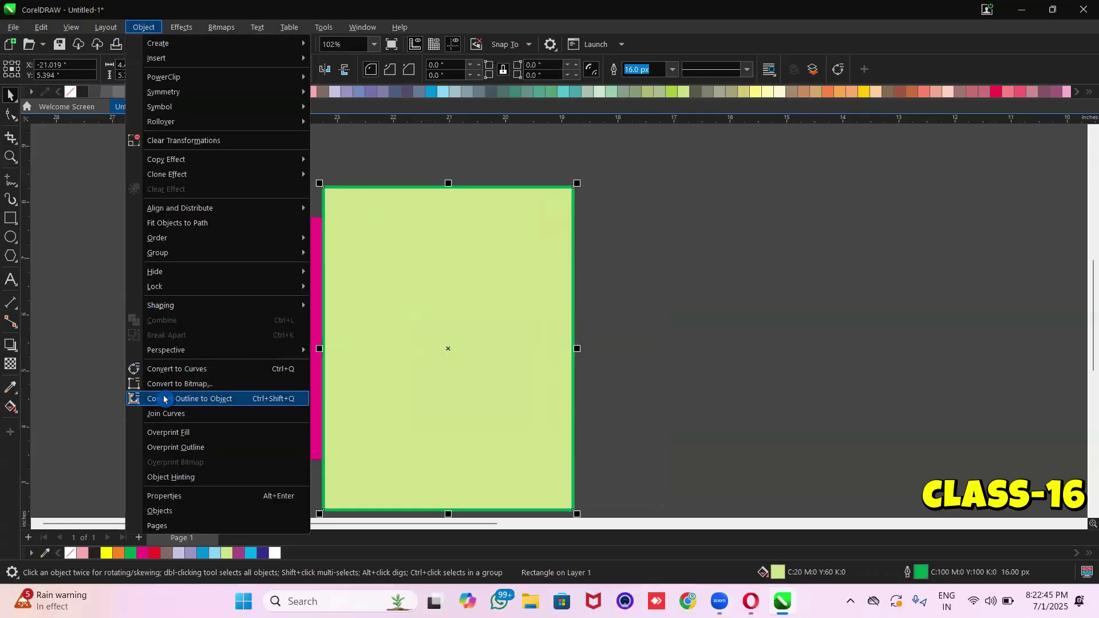
left_click(240, 399)
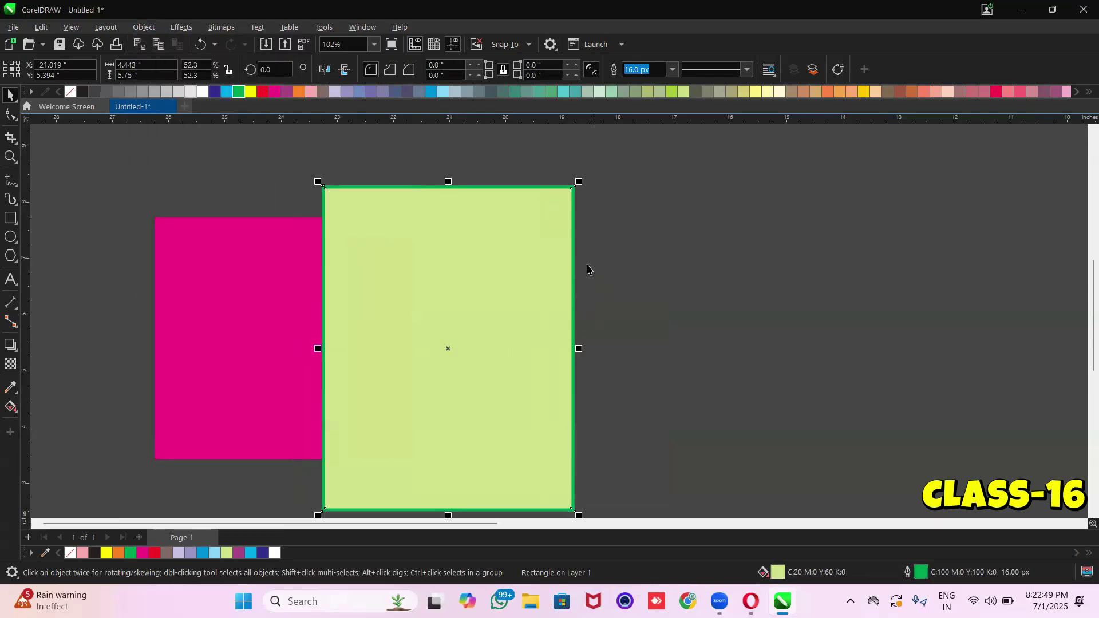
left_click(588, 267)
left_click_drag(573, 191, 902, 173)
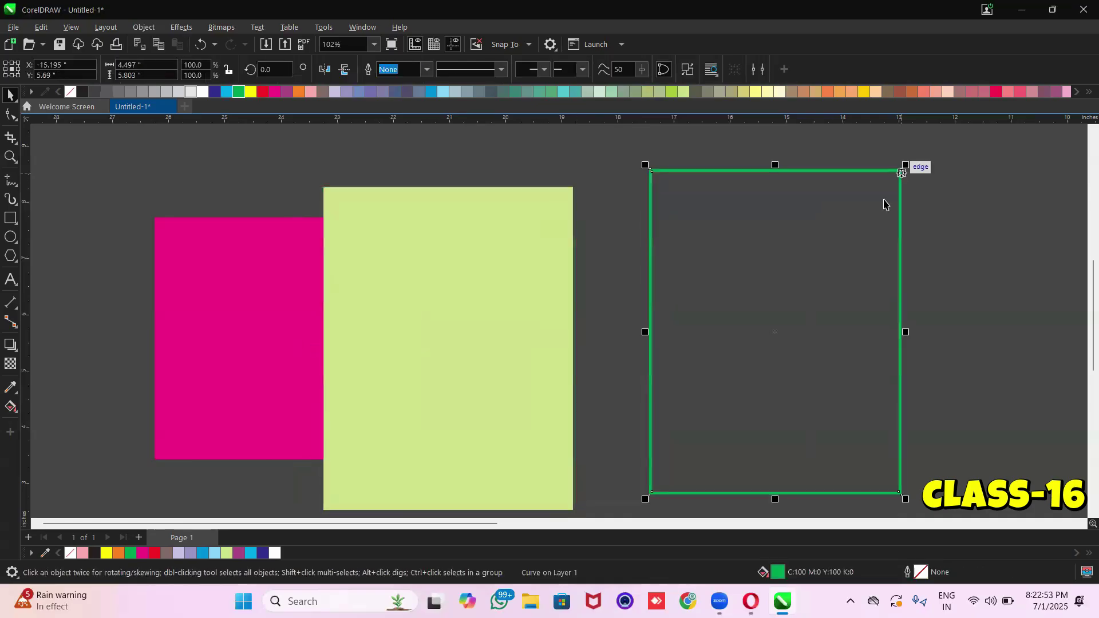
left_click_drag(775, 332, 656, 324)
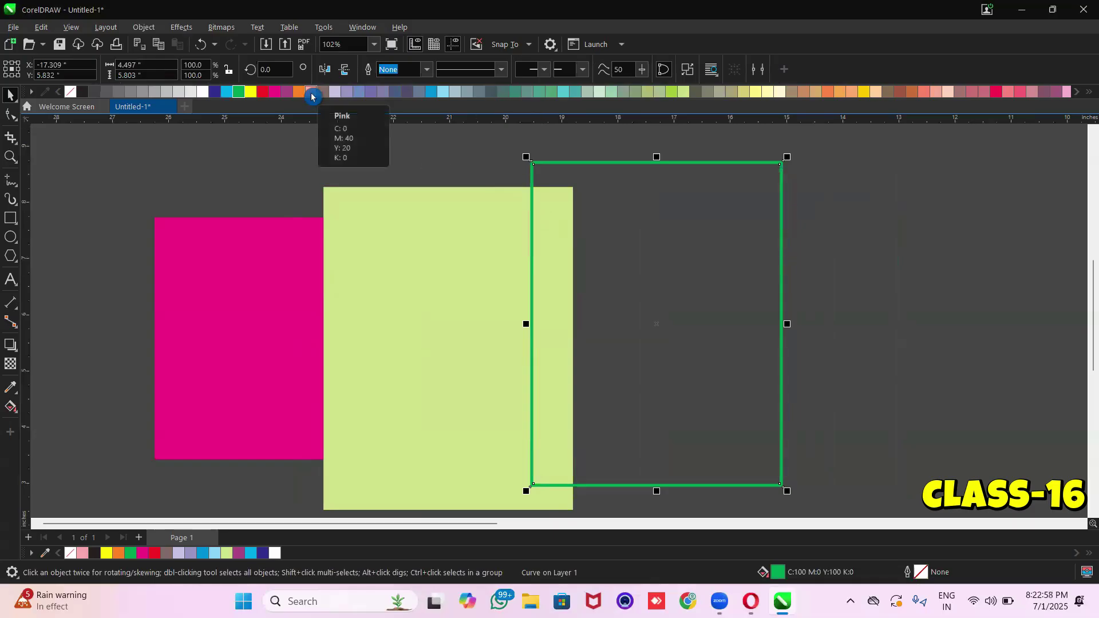
Recolour the detached frame through cyan and white to magenta
right_click(228, 92)
right_click(190, 93)
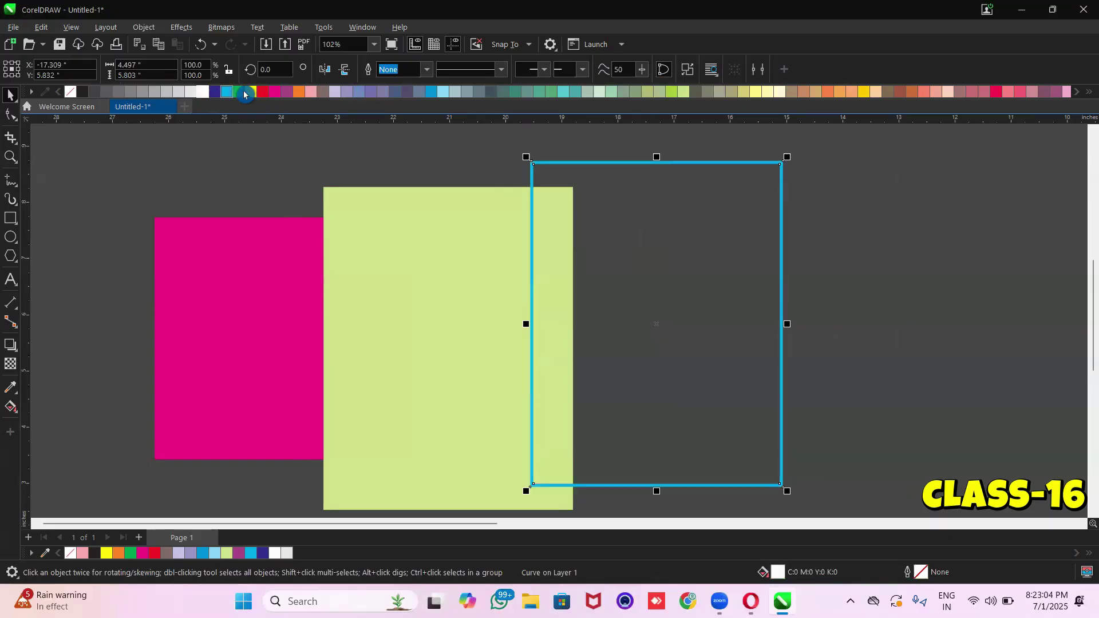
right_click(273, 92)
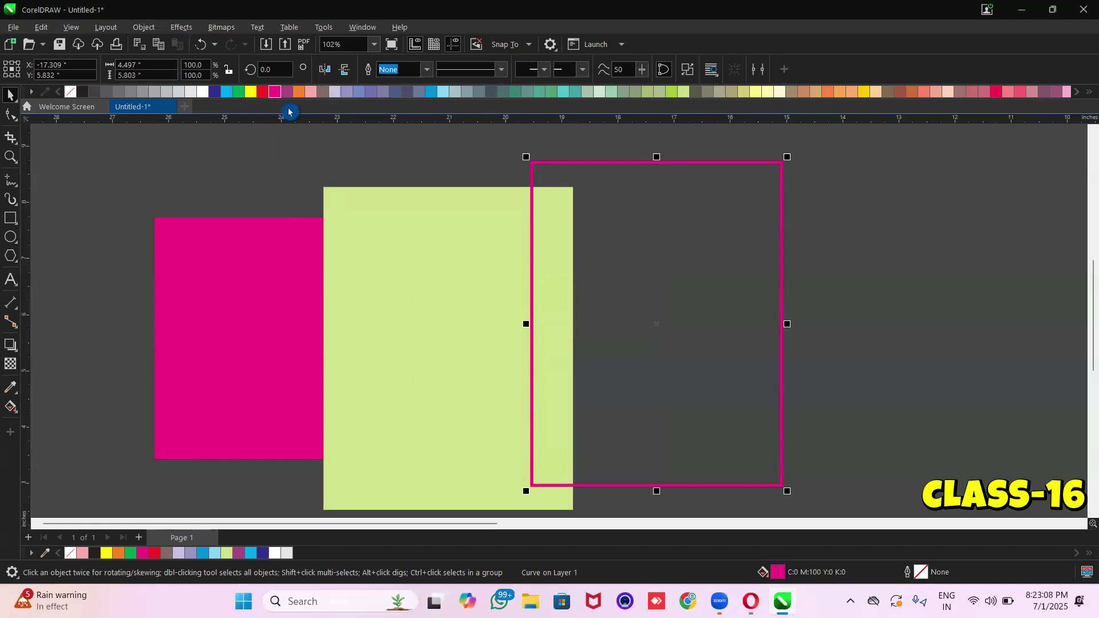
Move the detached magenta frame clear of the light green rectangle and recolour it pale yellow (C0 M0 Y60 K0)
left_click_drag(580, 163, 701, 162)
left_click(676, 92)
left_click(711, 92)
left_click(756, 92)
left_click(770, 91)
left_click(770, 91)
left_click(782, 93)
left_click(756, 95)
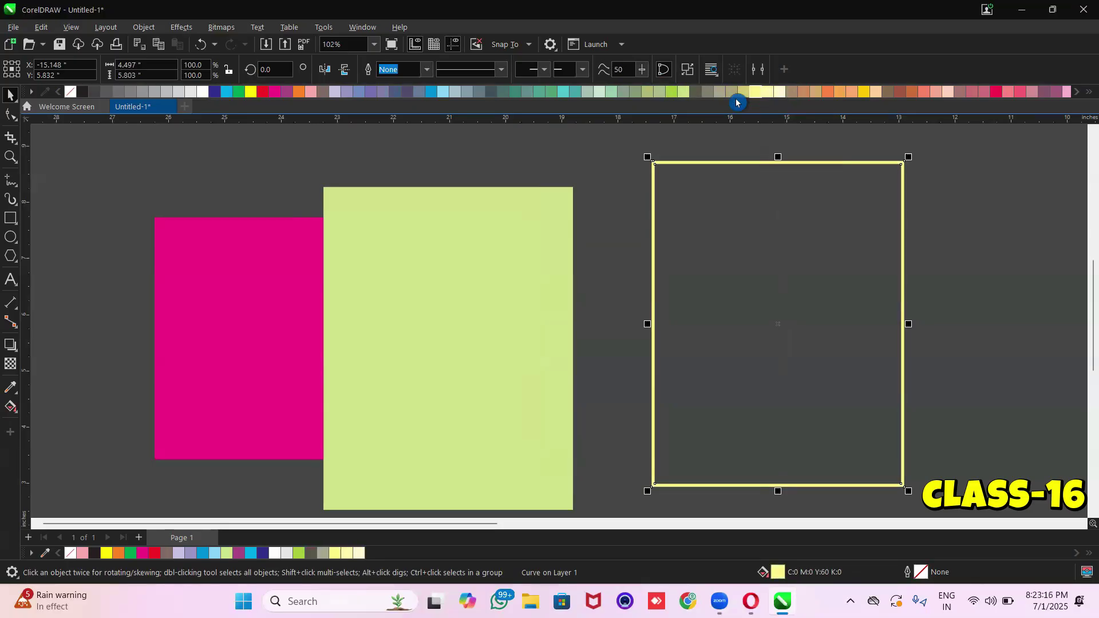
Delete the pale yellow frame, the magenta rectangle and the light green rectangle to clear the canvas
left_click(561, 225)
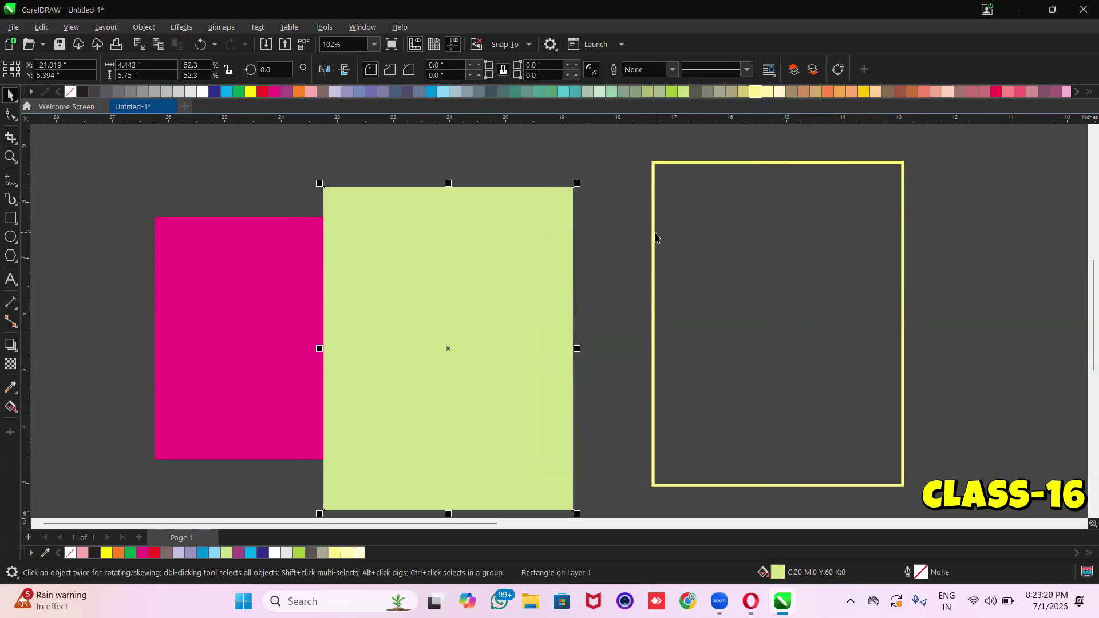
left_click(656, 233)
key("Delete")
left_click_drag(559, 258, 693, 238)
left_click(300, 271)
key("Delete")
left_click(507, 258)
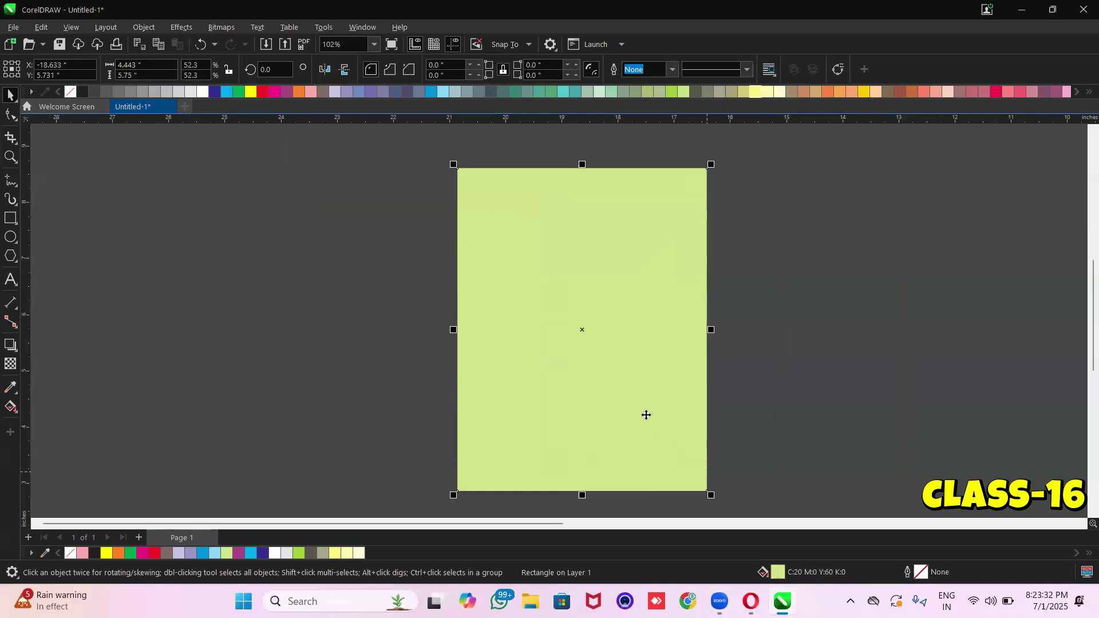
key("Delete")
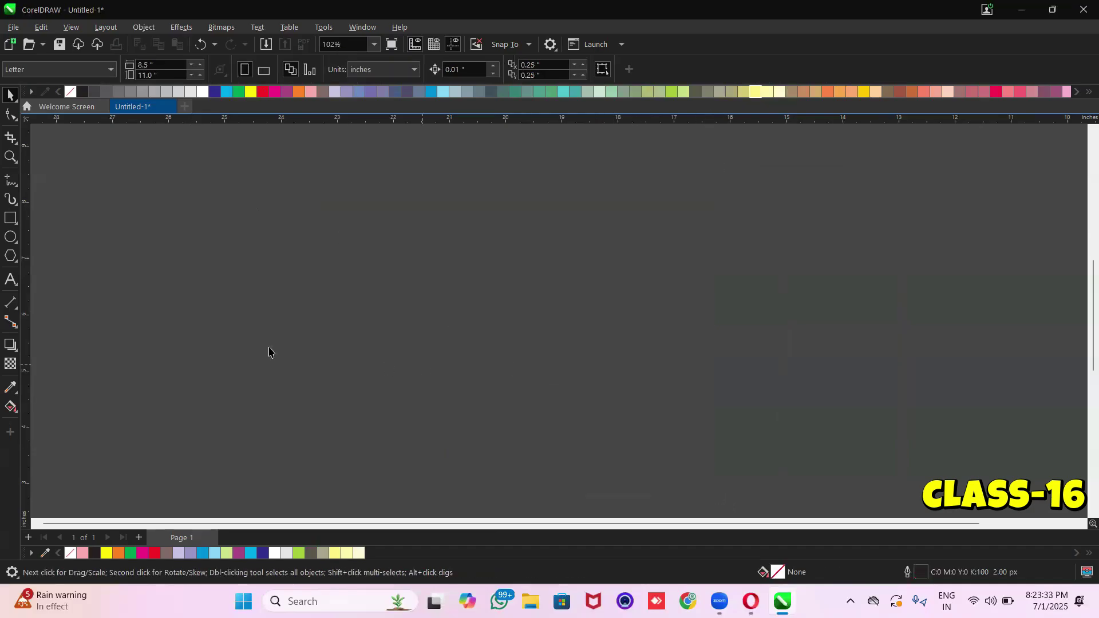
Draw a yellow square about 4.3 inches wide and add a concentric copy about 4.02 inches wide inside it
left_click(12, 218)
mouse_move(396, 211)
left_mouse_down()
mouse_move(516, 357)
mouse_move(637, 454)
left_mouse_up()
left_click(10, 95)
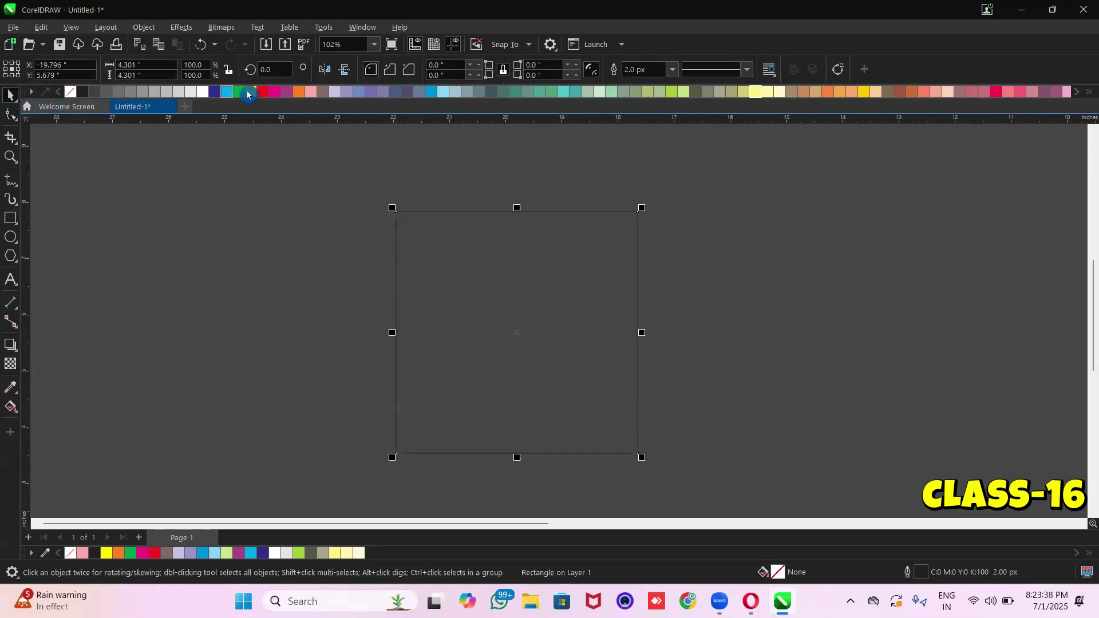
left_click(250, 92)
mouse_move(641, 207)
left_mouse_down()
mouse_move(628, 225)
mouse_move(658, 217)
left_mouse_up()
key("shift+F2")
Give the inner yellow square a 10 px outline with a dashed line style, trying 16 px first
left_click(673, 69)
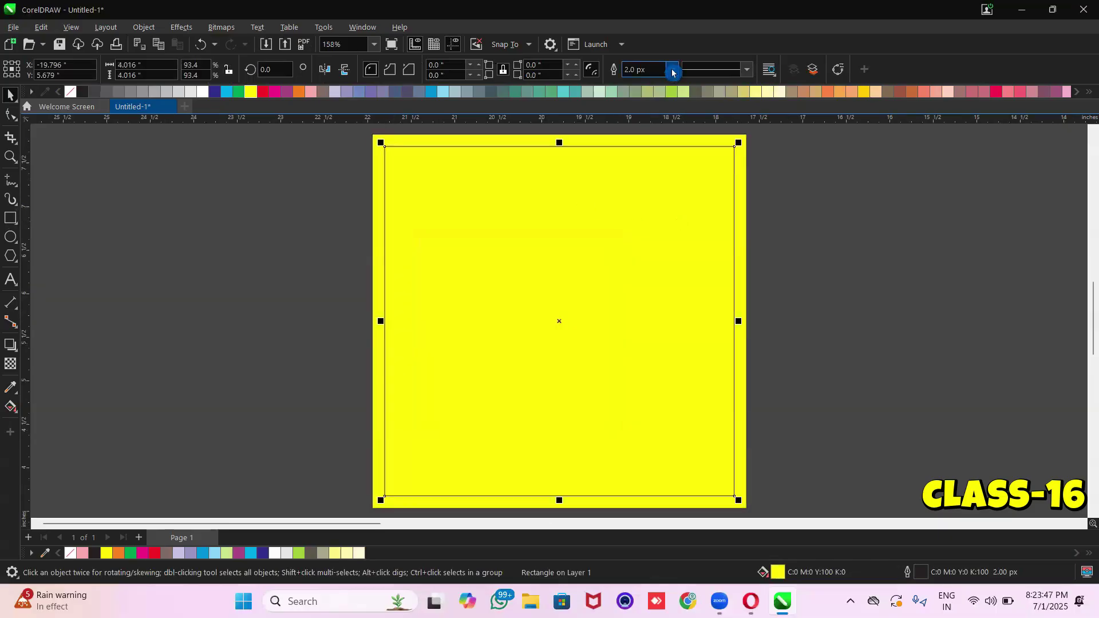
left_click(649, 171)
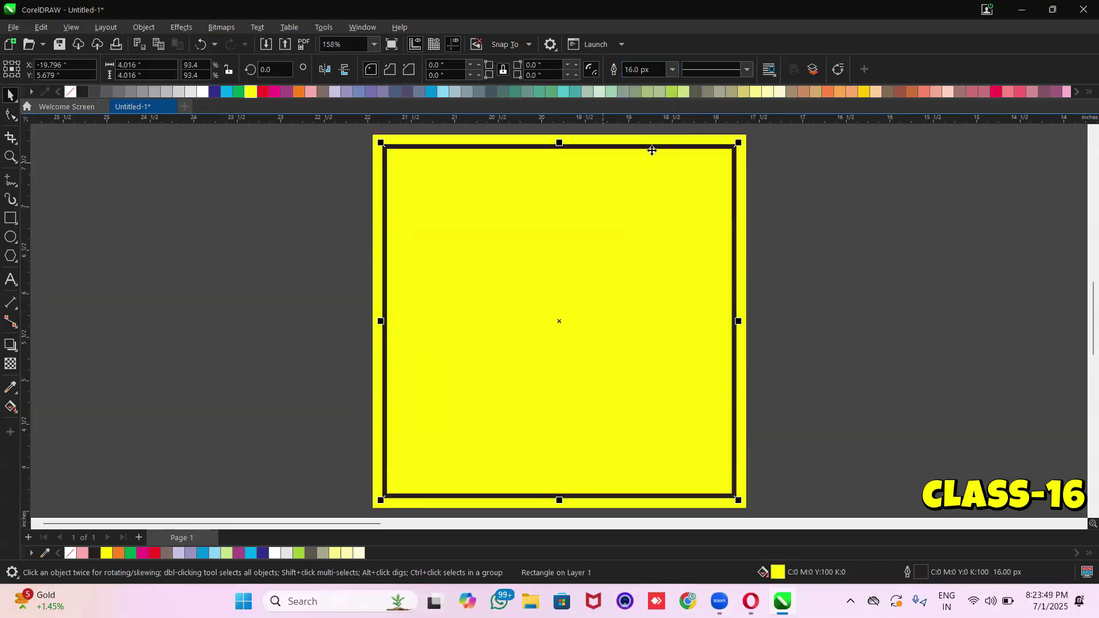
left_click(672, 69)
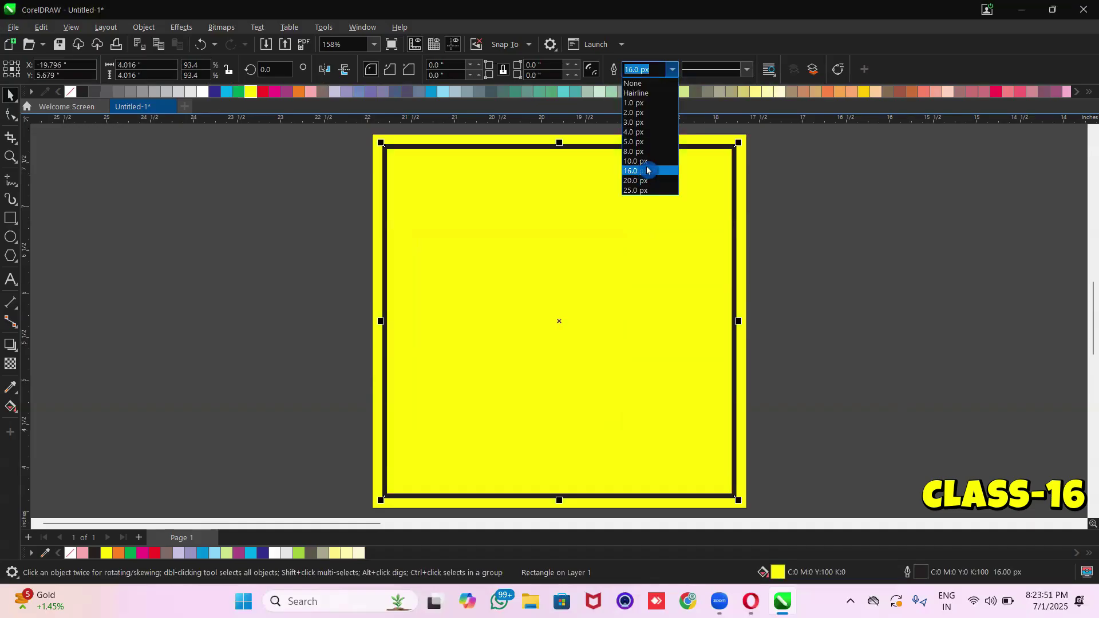
left_click(644, 160)
left_click(746, 69)
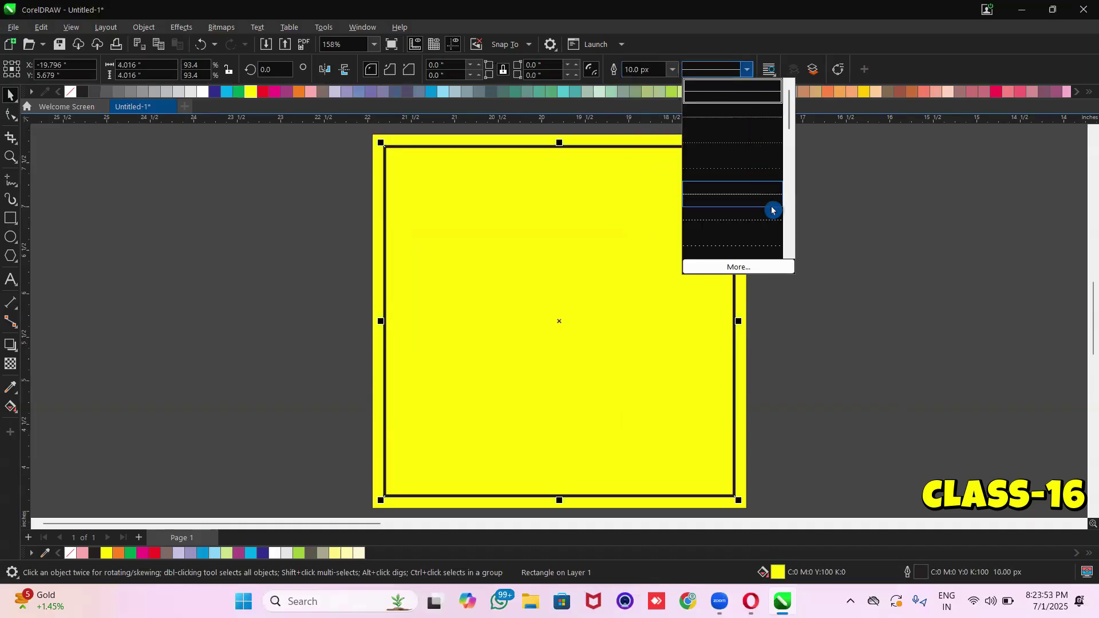
left_click(789, 256)
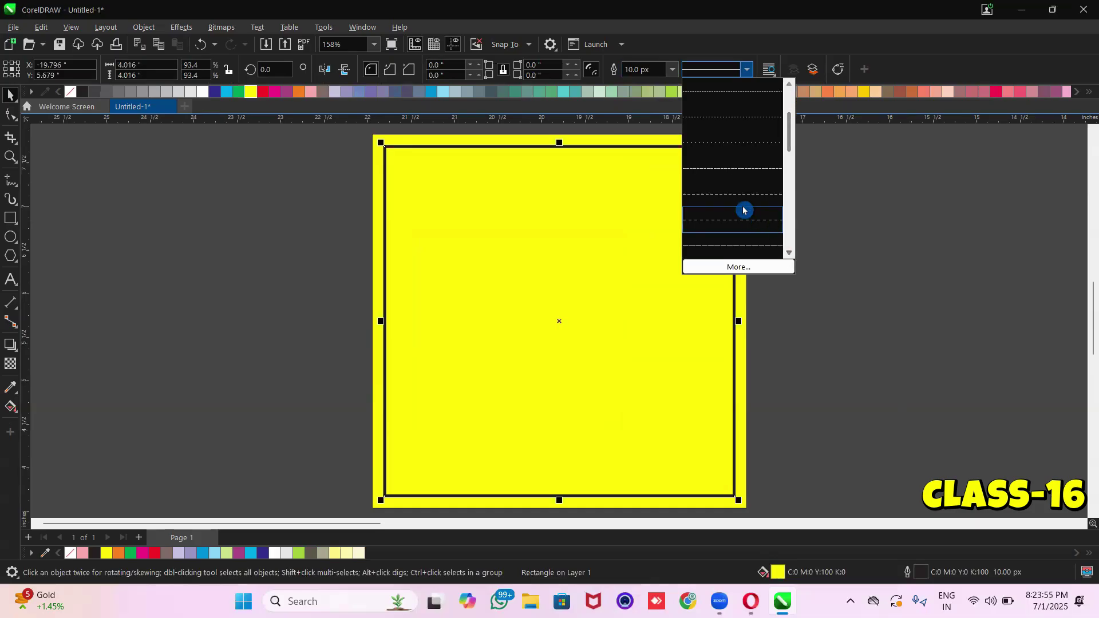
left_click(734, 173)
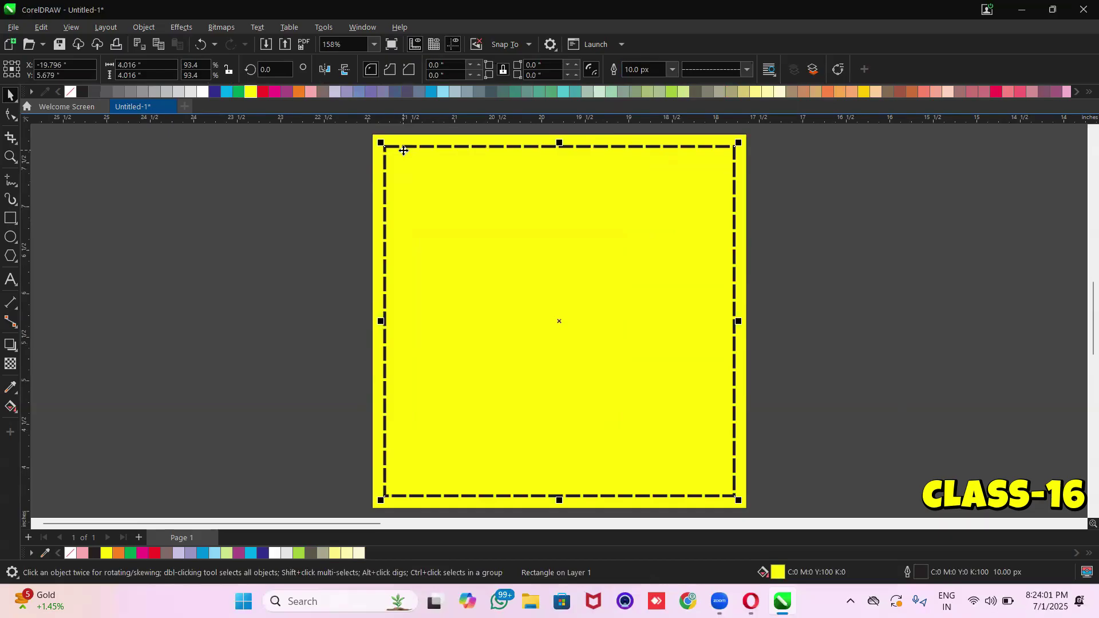
Convert the inner square's dashed outline to an object, then move the dashed frame sideways as a test and undo the move
left_click(143, 27)
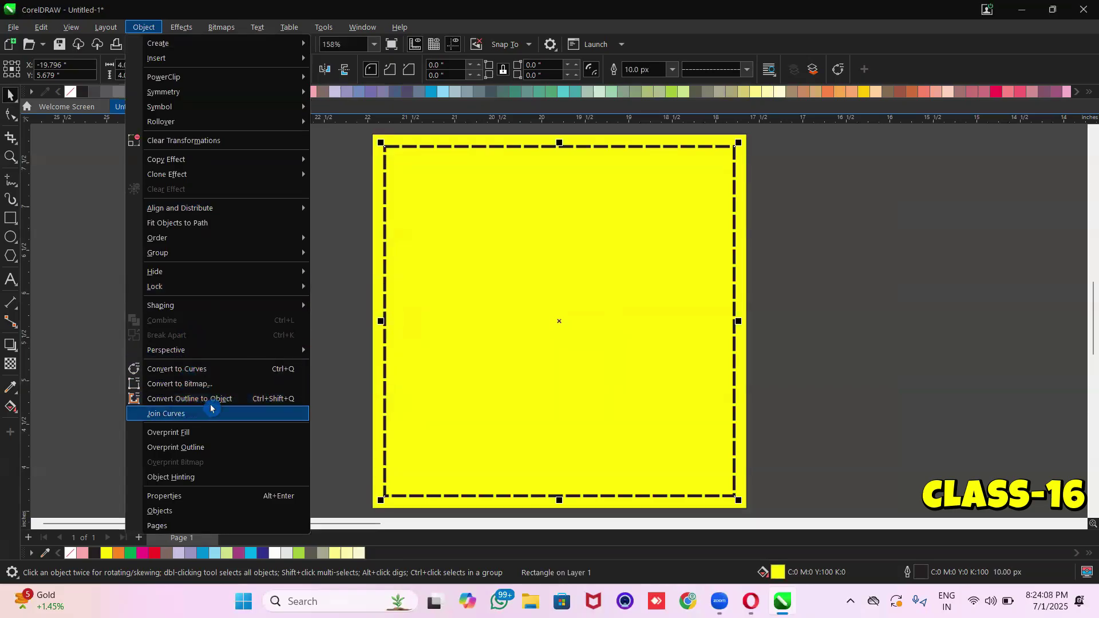
left_click(239, 400)
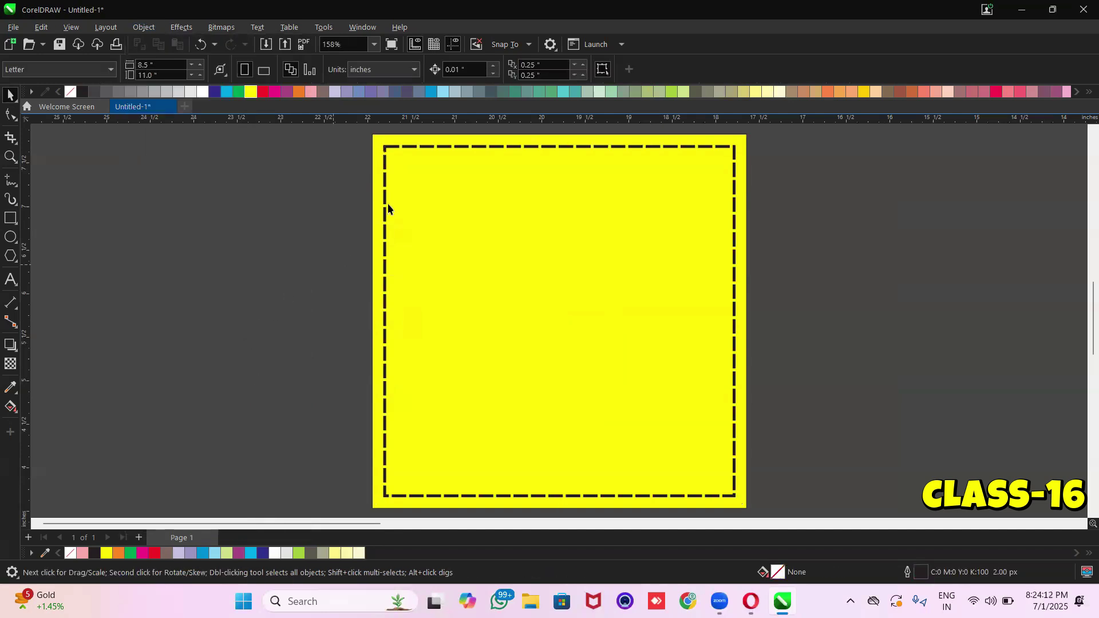
left_click(389, 152)
left_click_drag(386, 148, 746, 168)
key("ctrl+z")
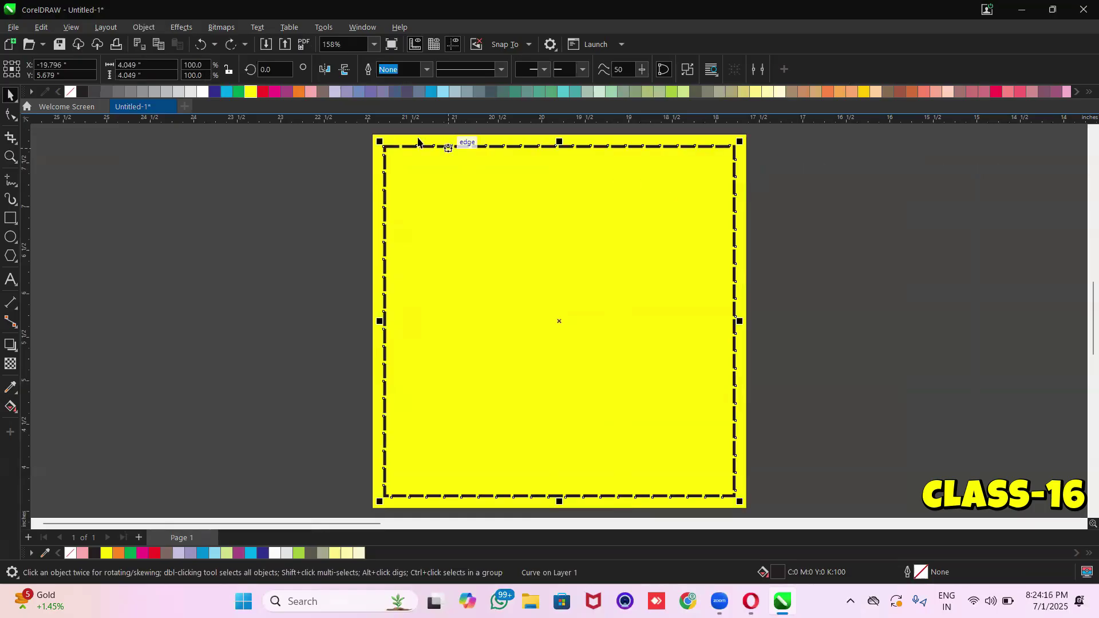
Recolour the dashed frame white, trying and undoing other colours first
left_click(300, 93)
left_click(263, 92)
key("ctrl+z")
key("ctrl+z")
left_click(202, 93)
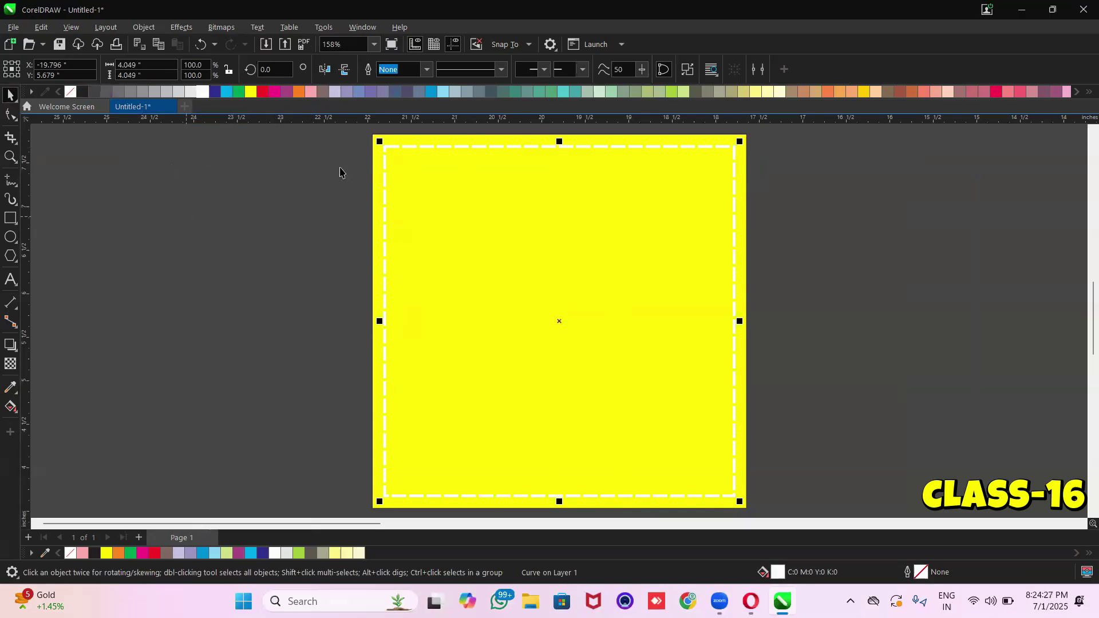
Fill the outer square with green and remove the fill from the inner yellow square
left_click(374, 150)
left_click(238, 92)
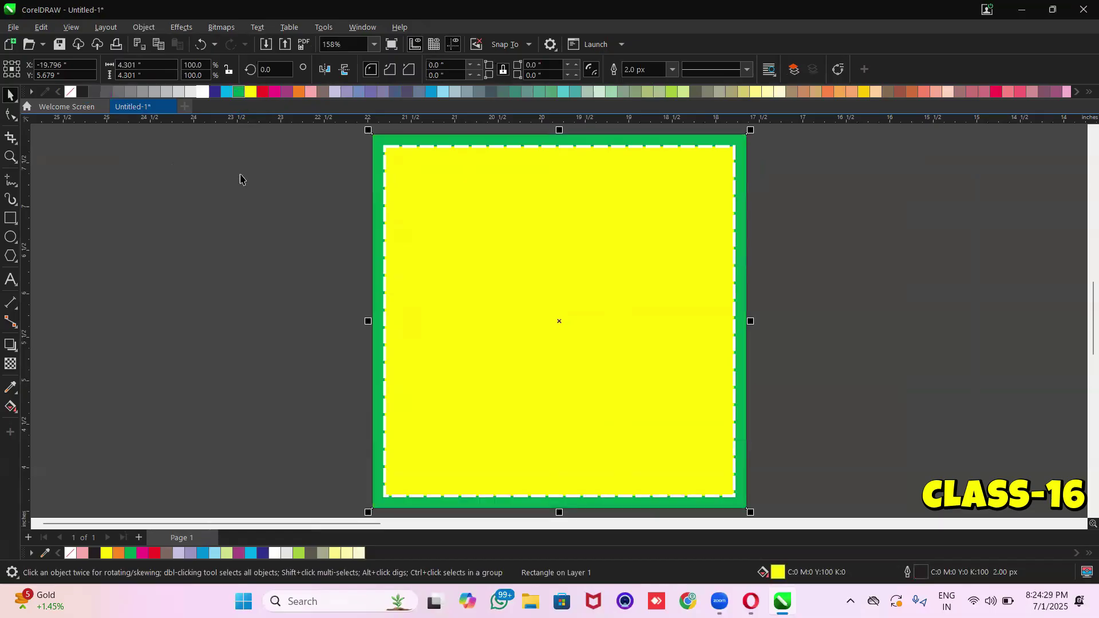
left_click(314, 188)
left_click(419, 179)
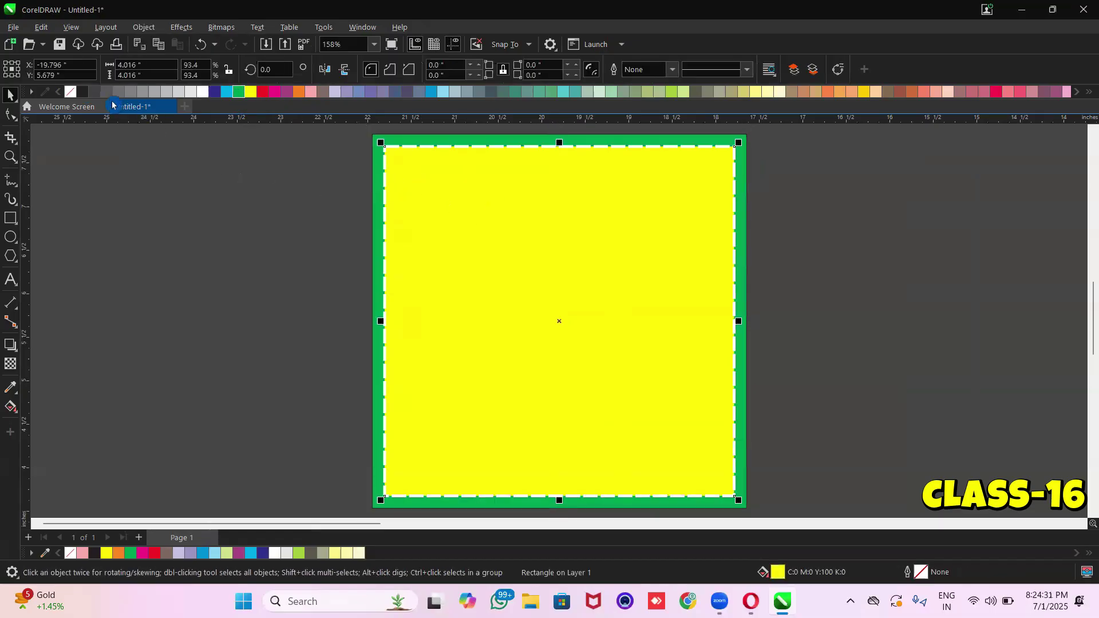
left_click(71, 92)
left_click(196, 196)
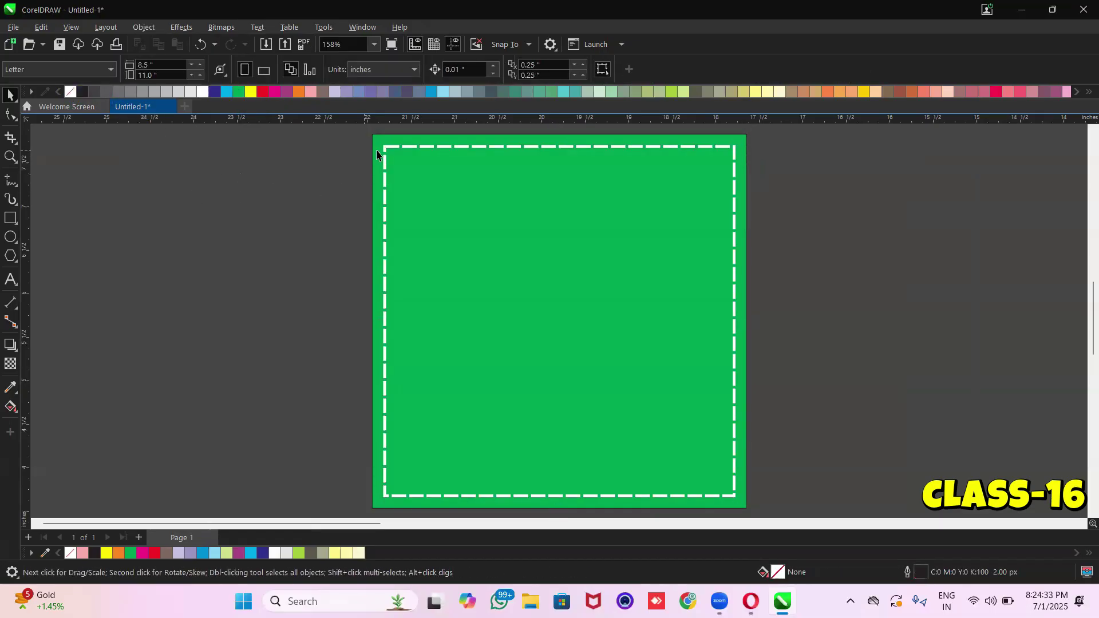
Apply a uniform transparency of 72 with the Overlay merge mode to the white dashed frame
left_click(387, 149)
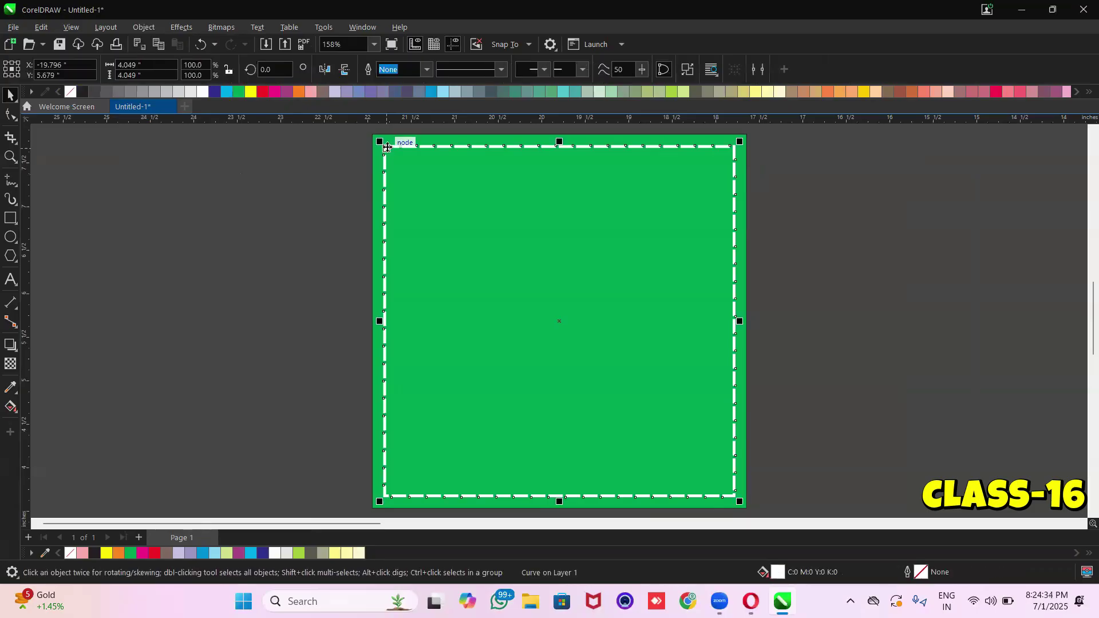
left_click(10, 364)
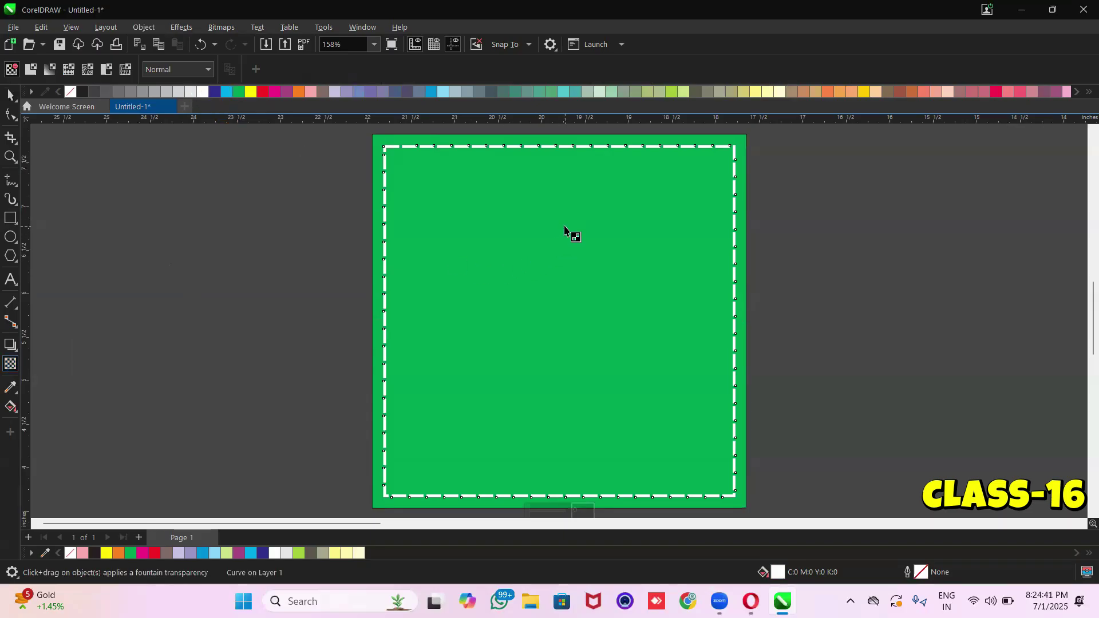
left_click(194, 70)
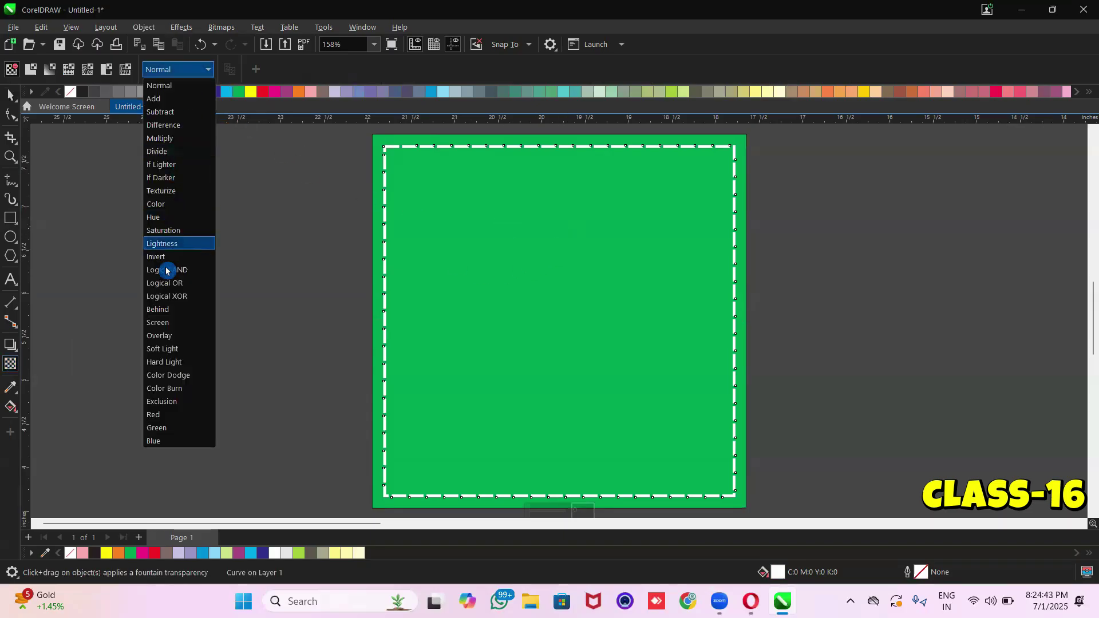
left_click(179, 336)
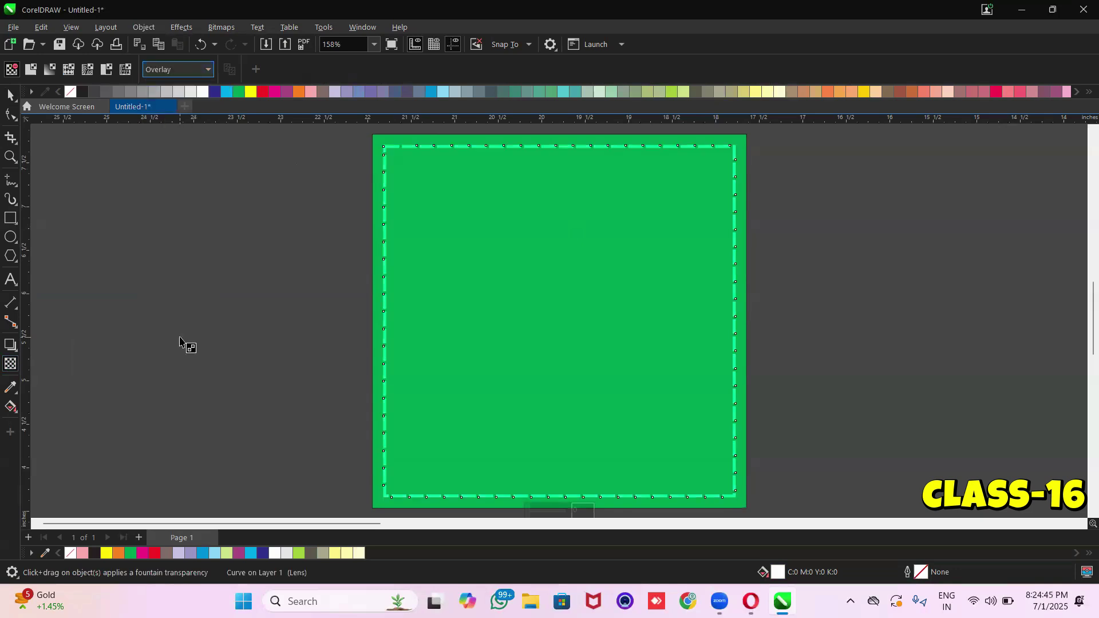
left_click(558, 512)
left_click_drag(550, 514, 557, 510)
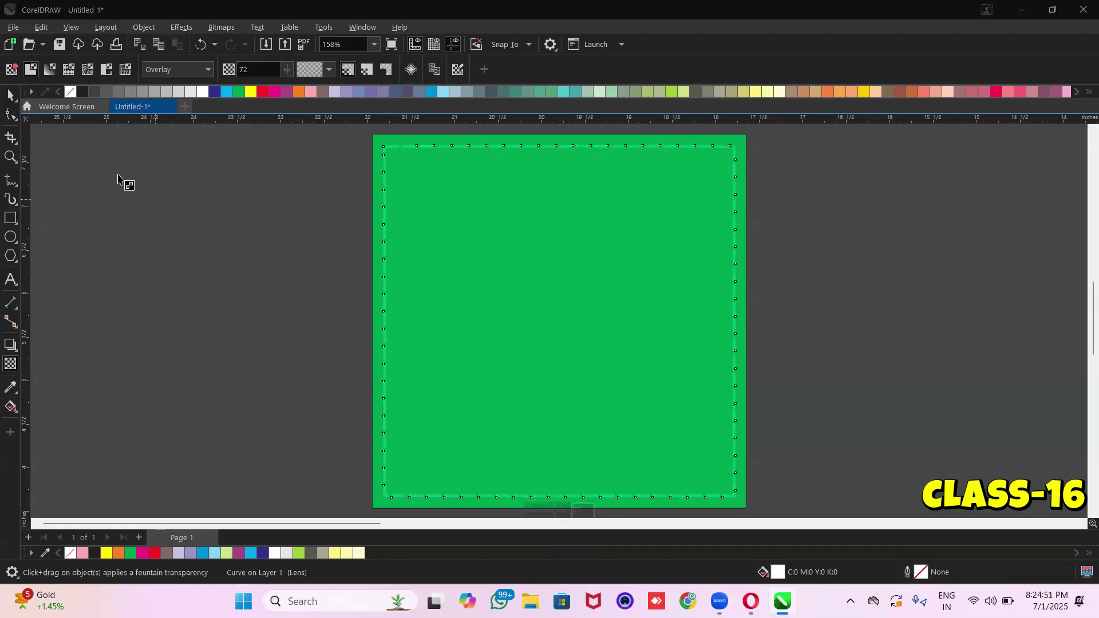
left_click(10, 95)
left_click(173, 189)
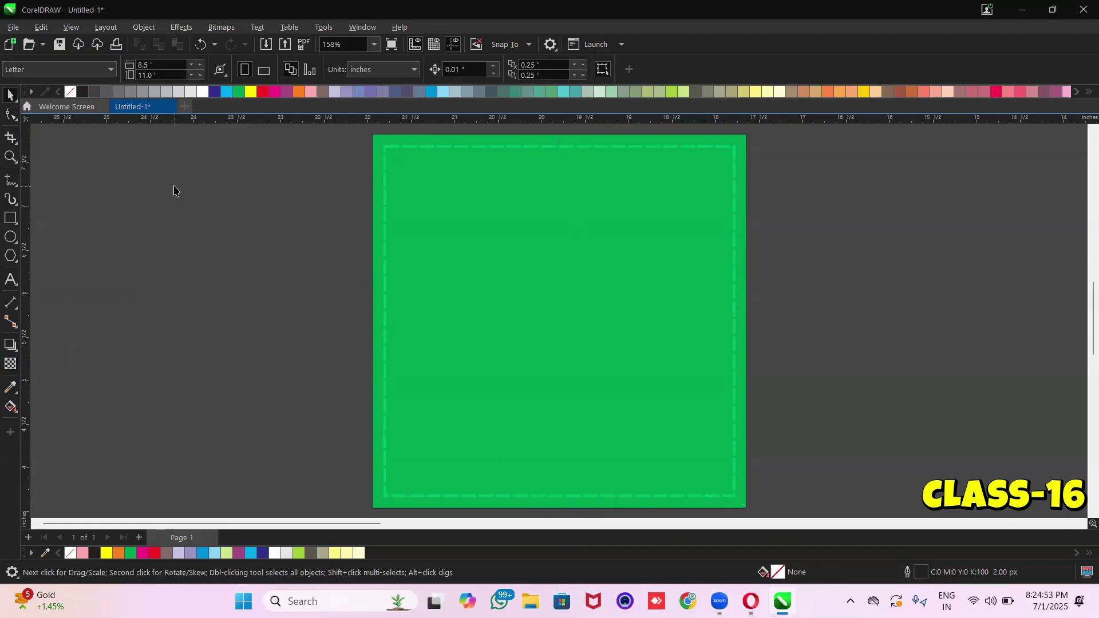
Review the object conversion commands for the dashed frame and look through the available effect categories, including 3D Effects
left_click(472, 147)
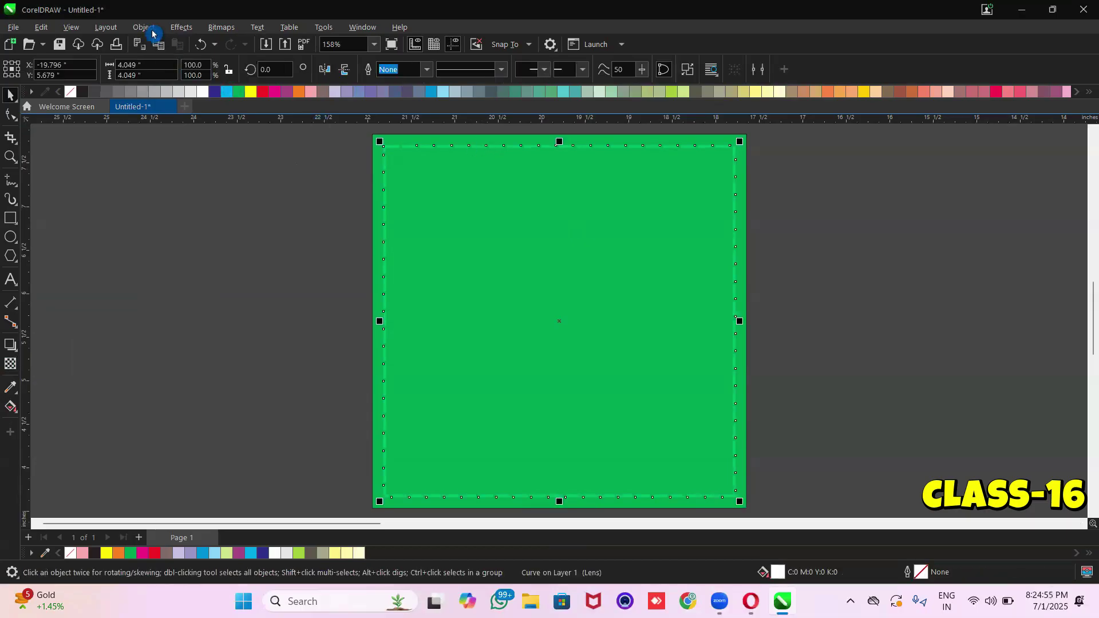
left_click(150, 31)
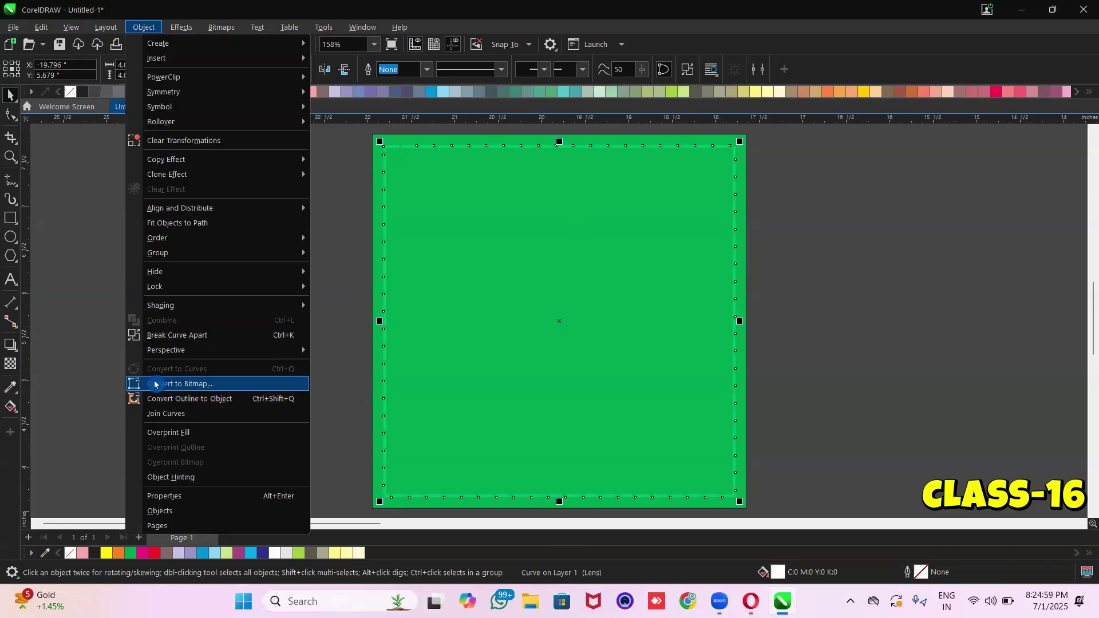
left_click(105, 307)
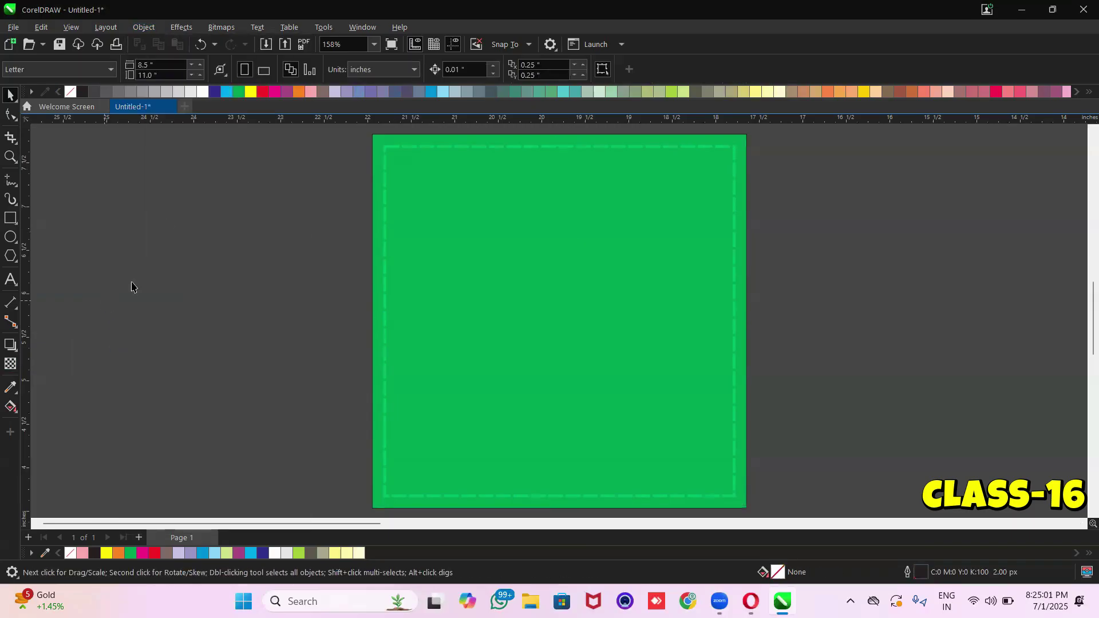
left_click(180, 27)
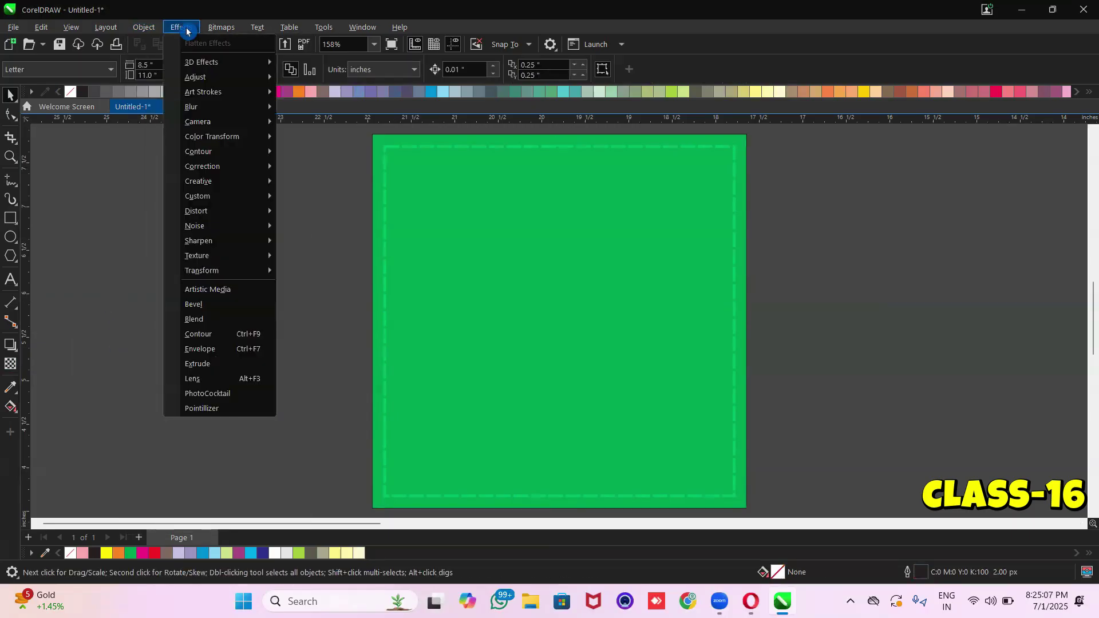
mouse_move(197, 61)
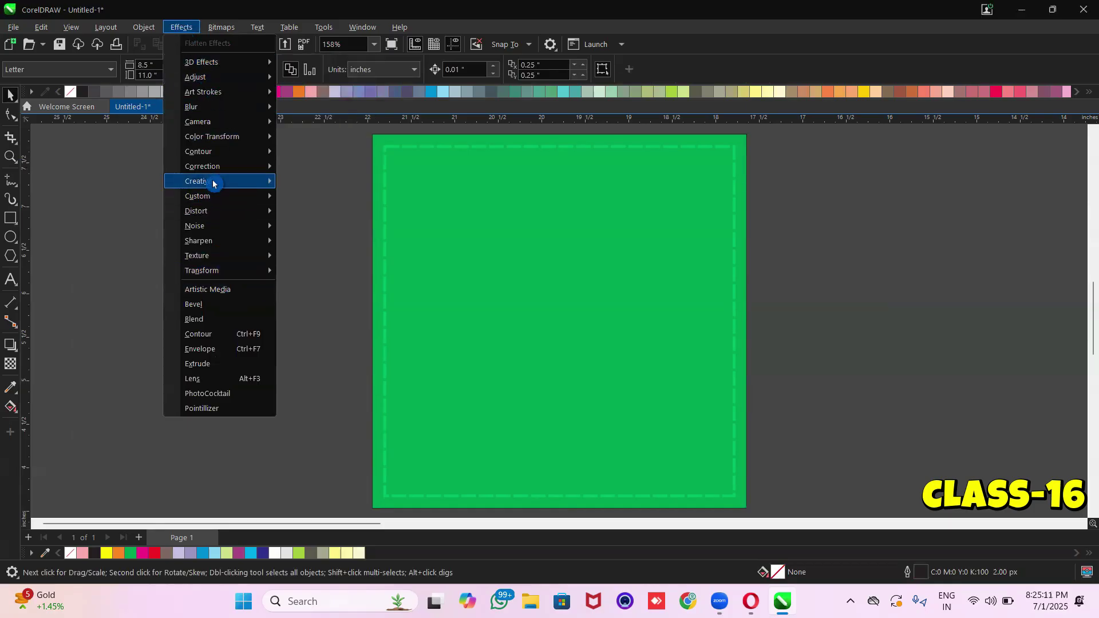
mouse_move(214, 182)
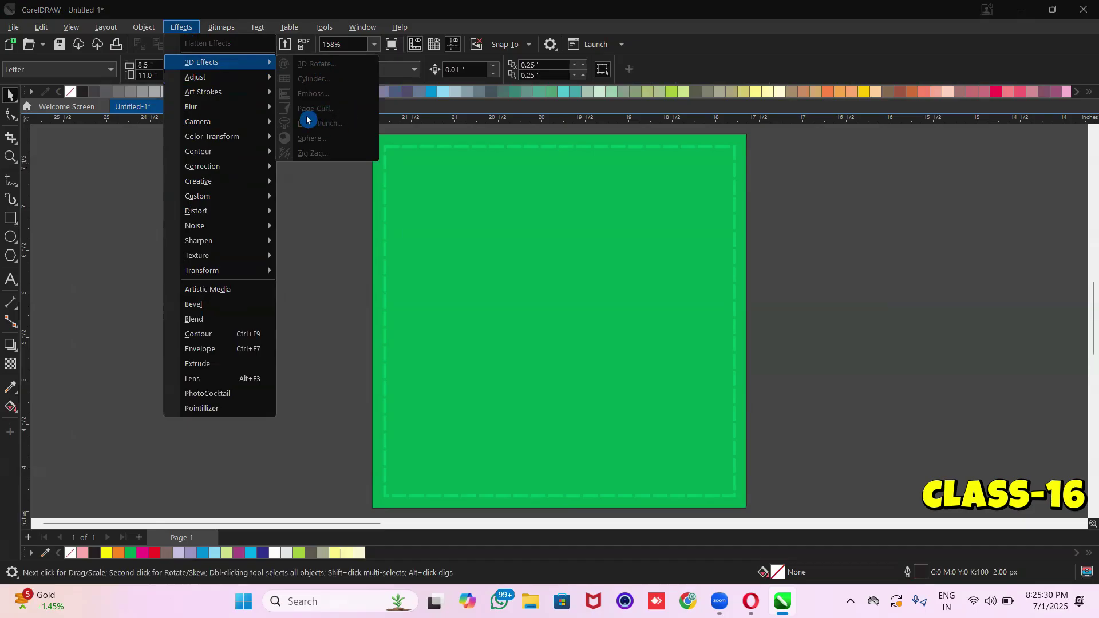
left_click(347, 241)
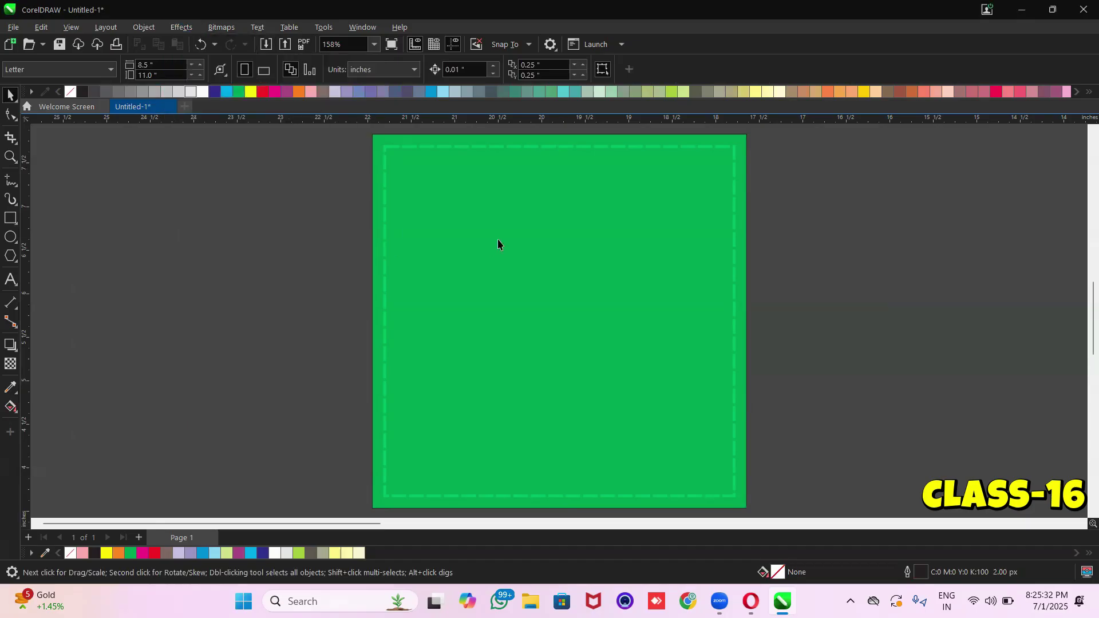
Delete the dashed frame inside the green square, leaving only the plain outer square
left_click(498, 239)
key("Delete")
left_click(494, 238)
left_click(489, 212)
key("Escape")
left_click(387, 148)
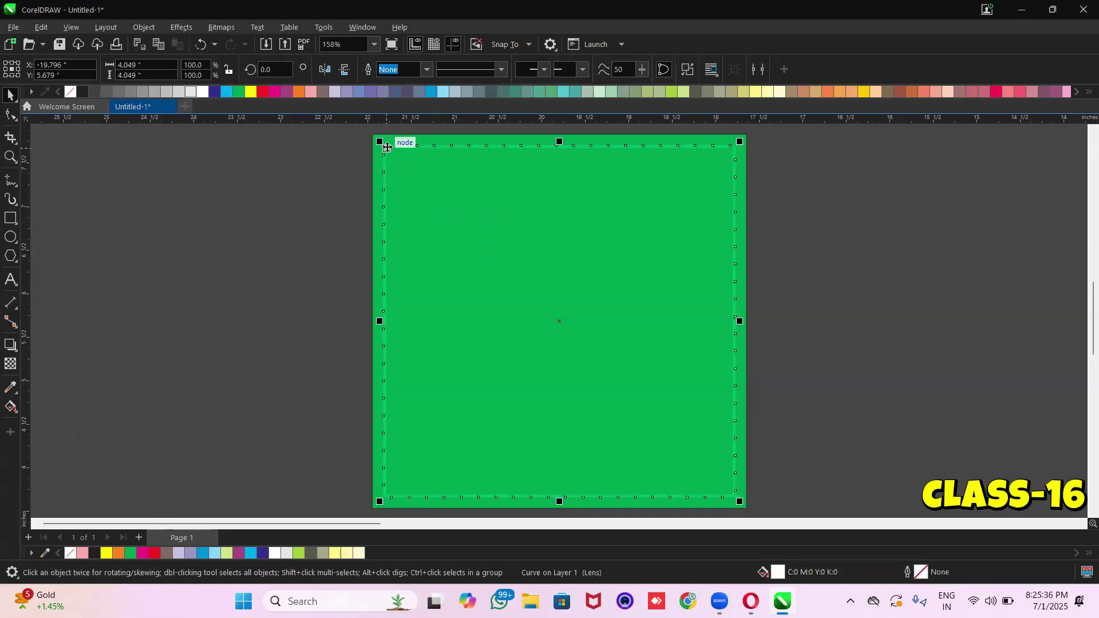
key("Delete")
Remove the green square's outline and change its fill to dark blue
left_click(395, 175)
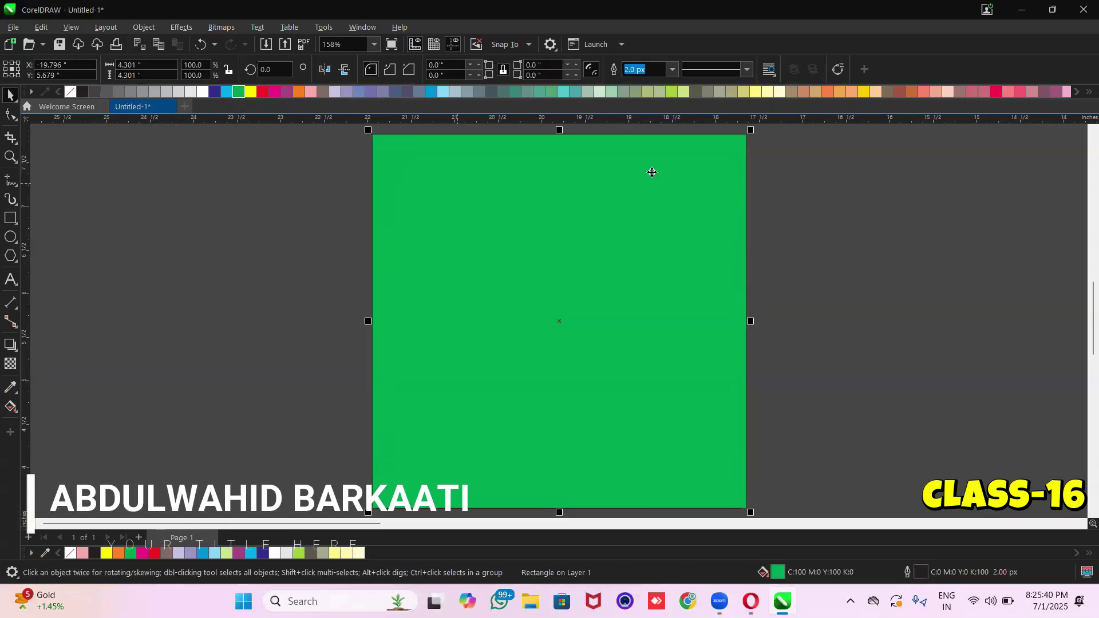
right_click(71, 92)
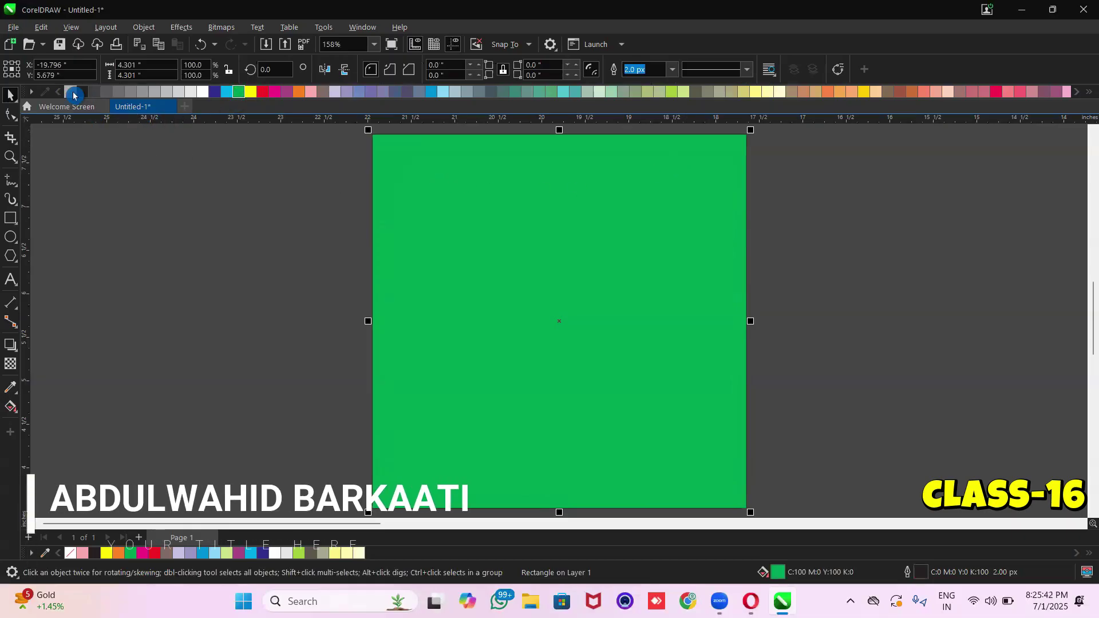
left_click(218, 94)
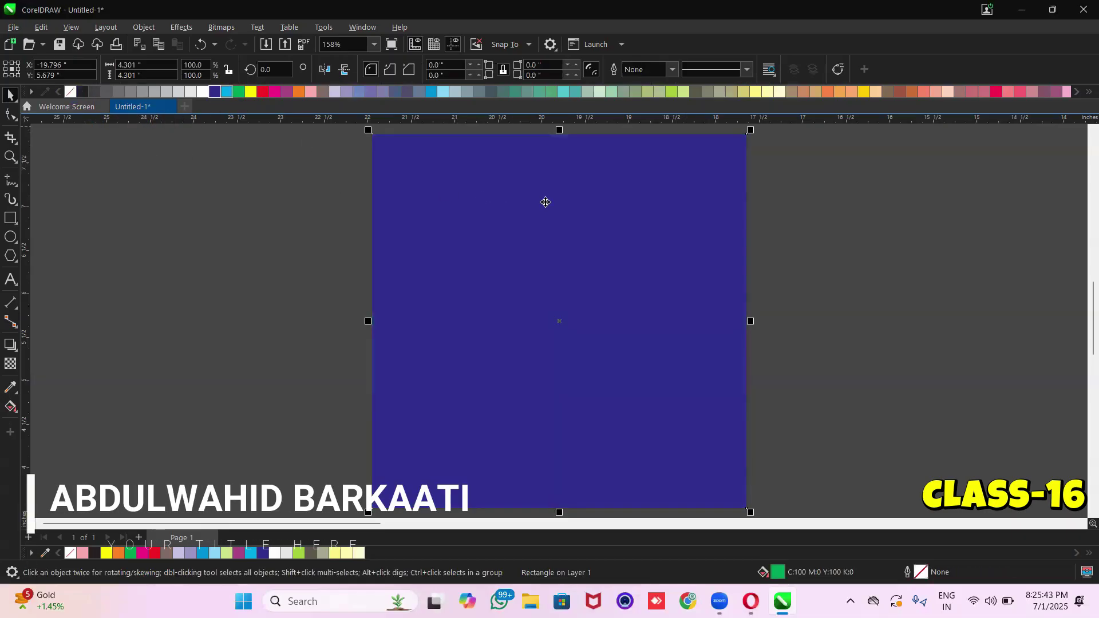
Convert the dark blue square to a 300 dpi CMYK Color (32-bit) bitmap with anti-aliasing and a transparent background
left_click(225, 27)
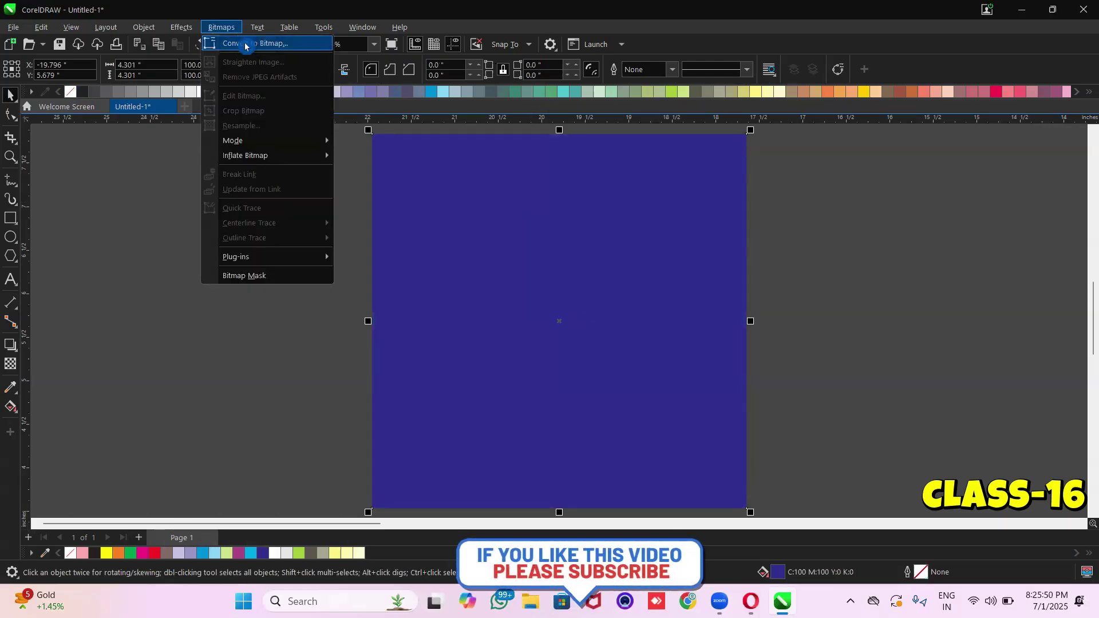
left_click(278, 44)
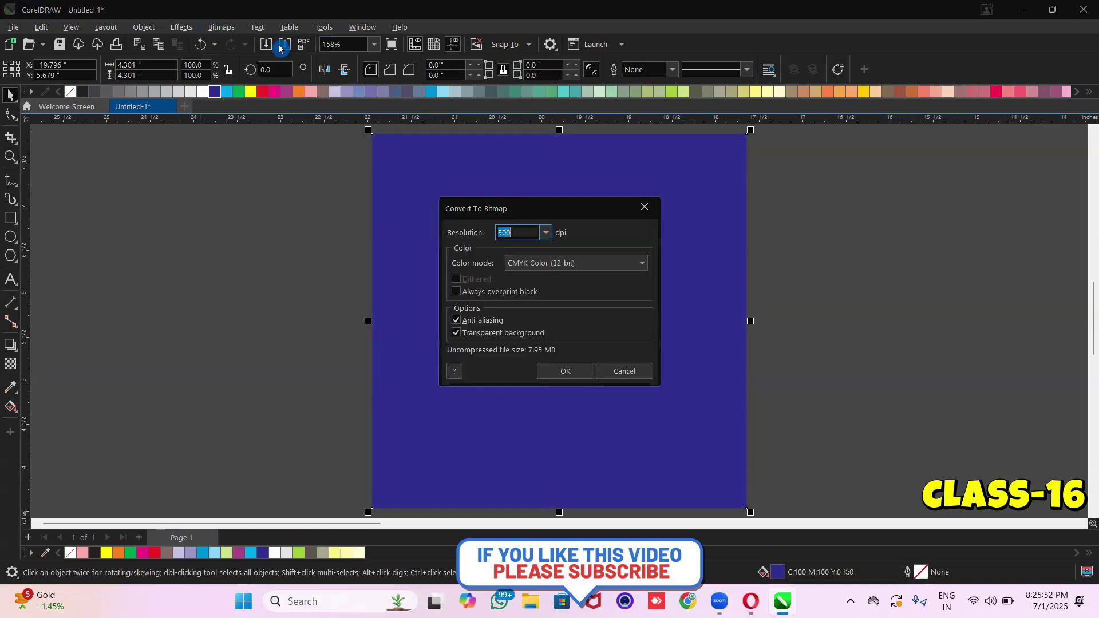
left_click(522, 264)
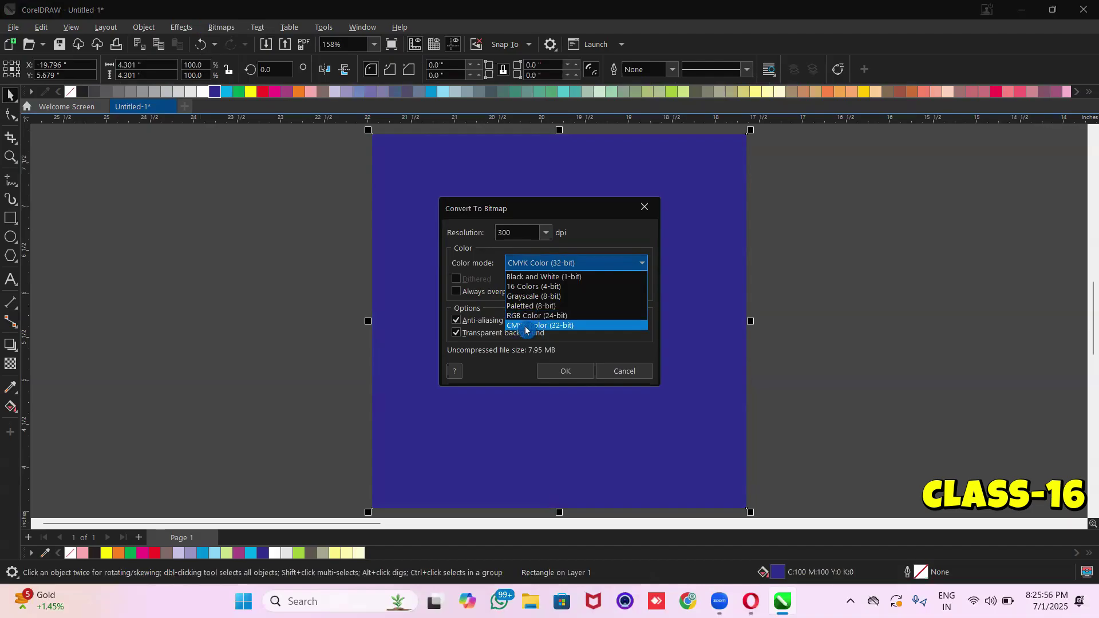
left_click(530, 262)
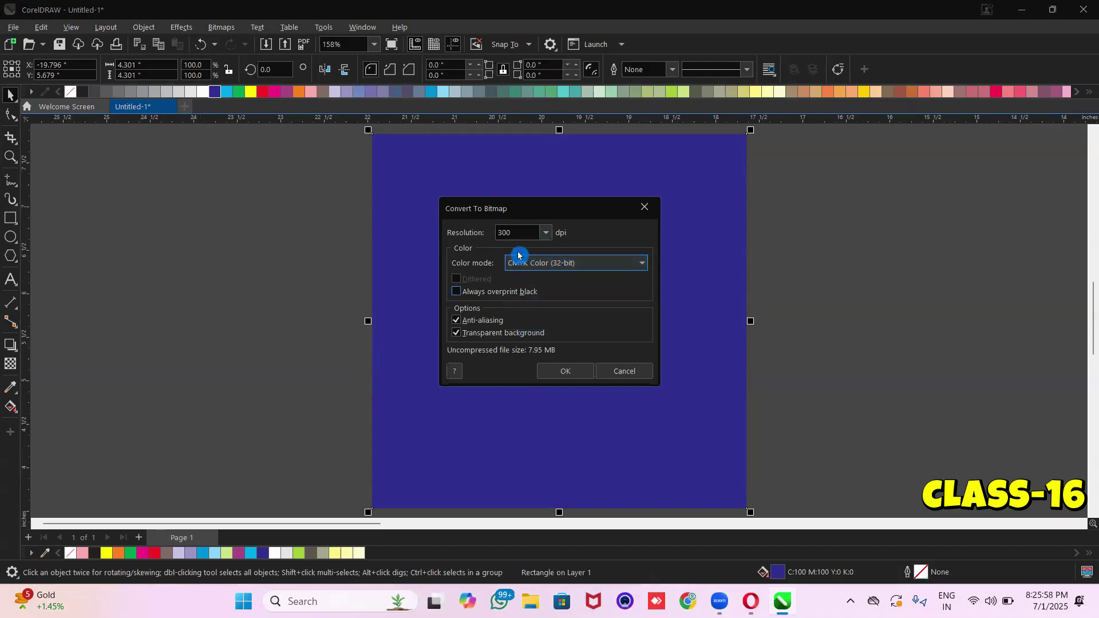
left_click(526, 266)
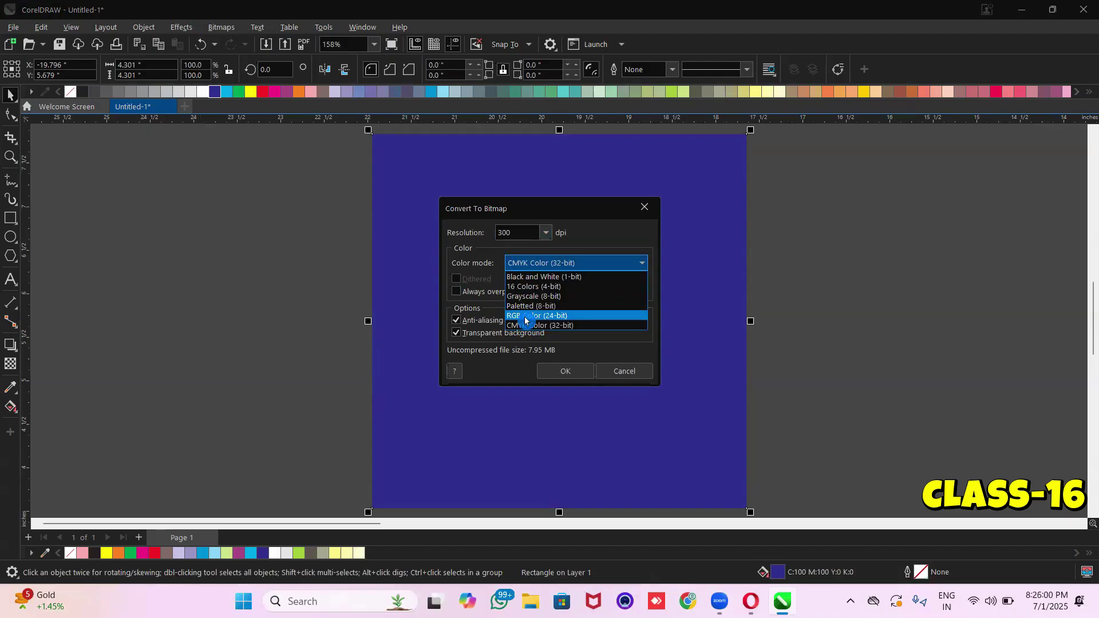
left_click(522, 264)
left_click(525, 235)
left_click(563, 374)
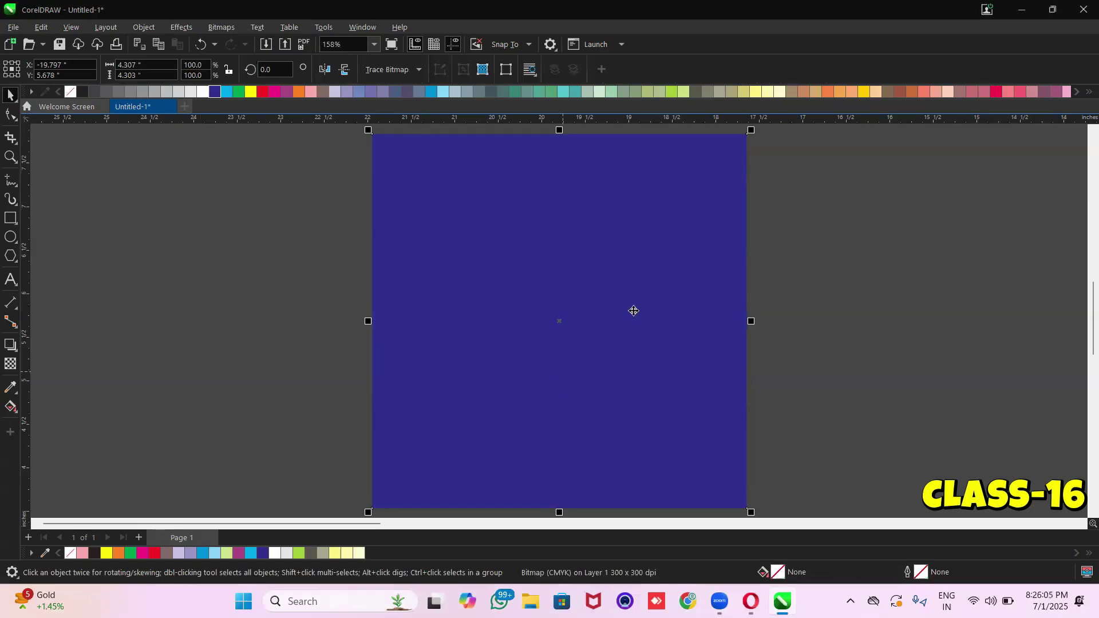
Shift the dark blue bitmap slightly up and to the left, and open the Page Curl 3D effect for it
left_click_drag(610, 310, 624, 304)
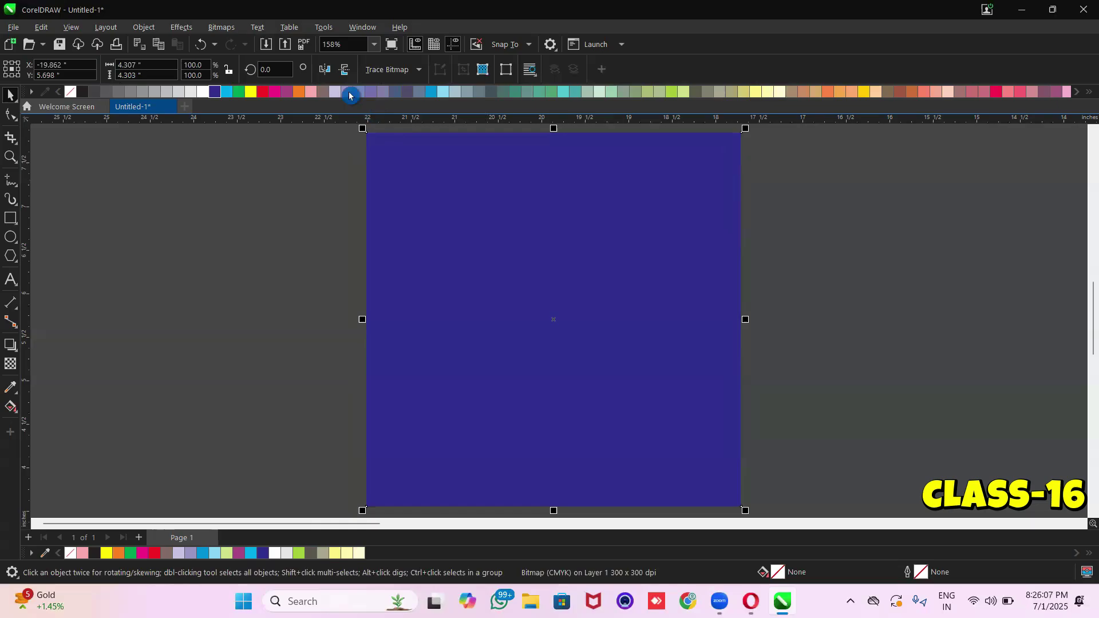
left_click(492, 219)
key("shift+F2")
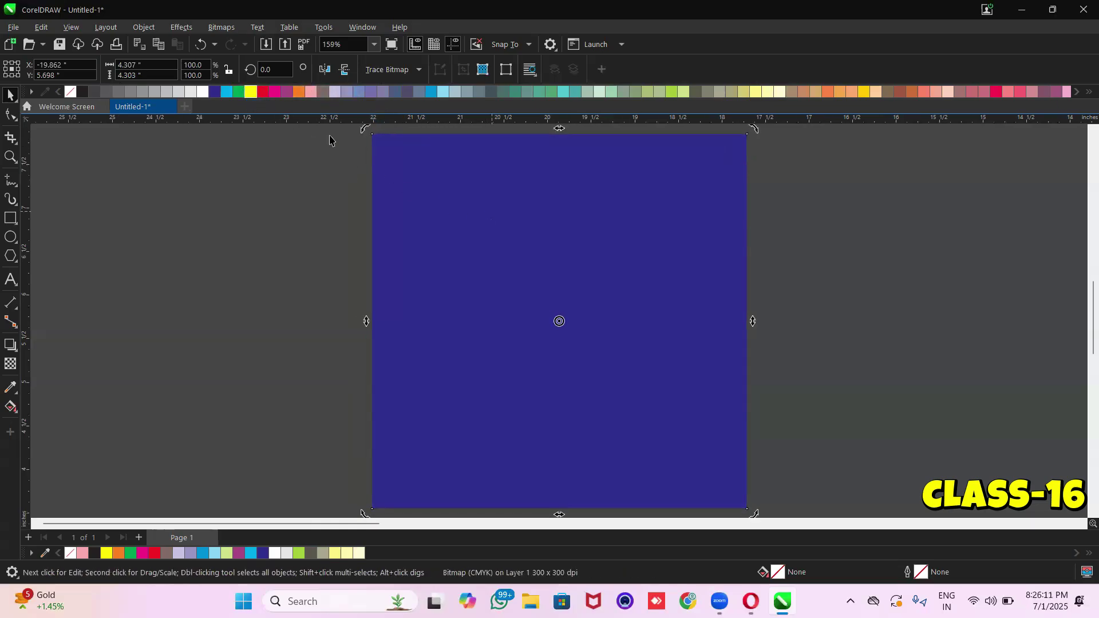
left_click(190, 29)
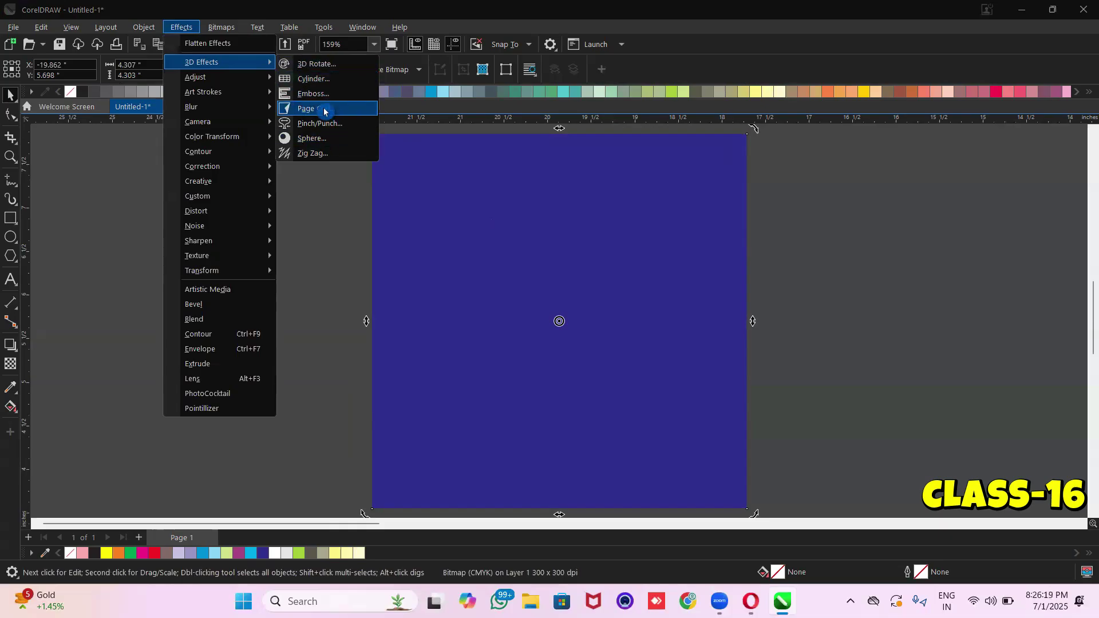
left_click(344, 108)
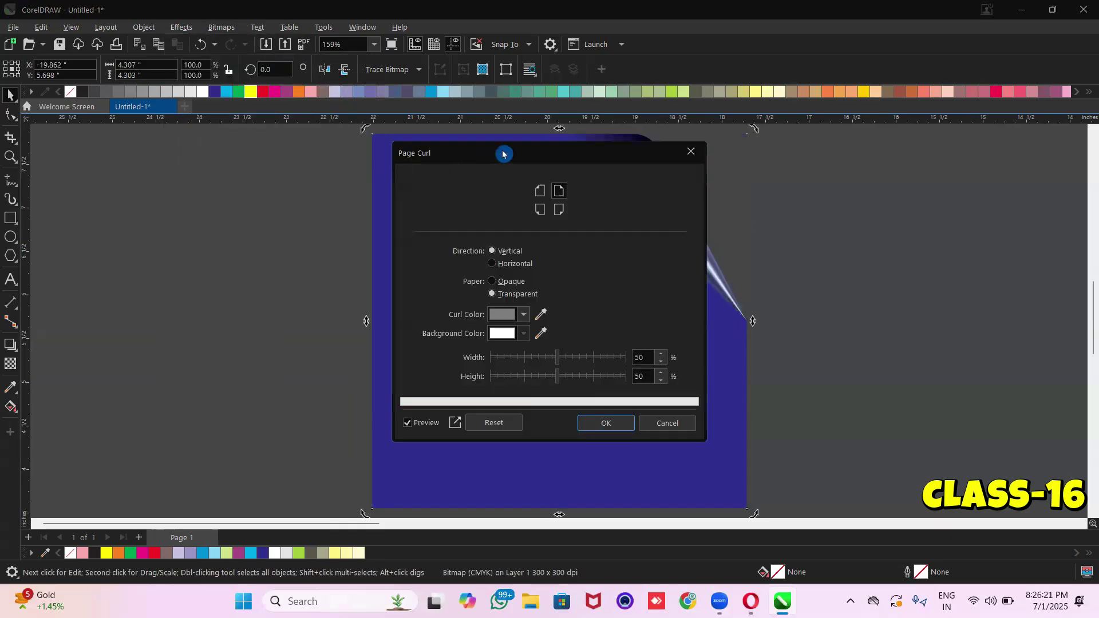
Try the corner options for the page curl and move its dialog clear of the blue bitmap
left_click_drag(506, 153, 604, 138)
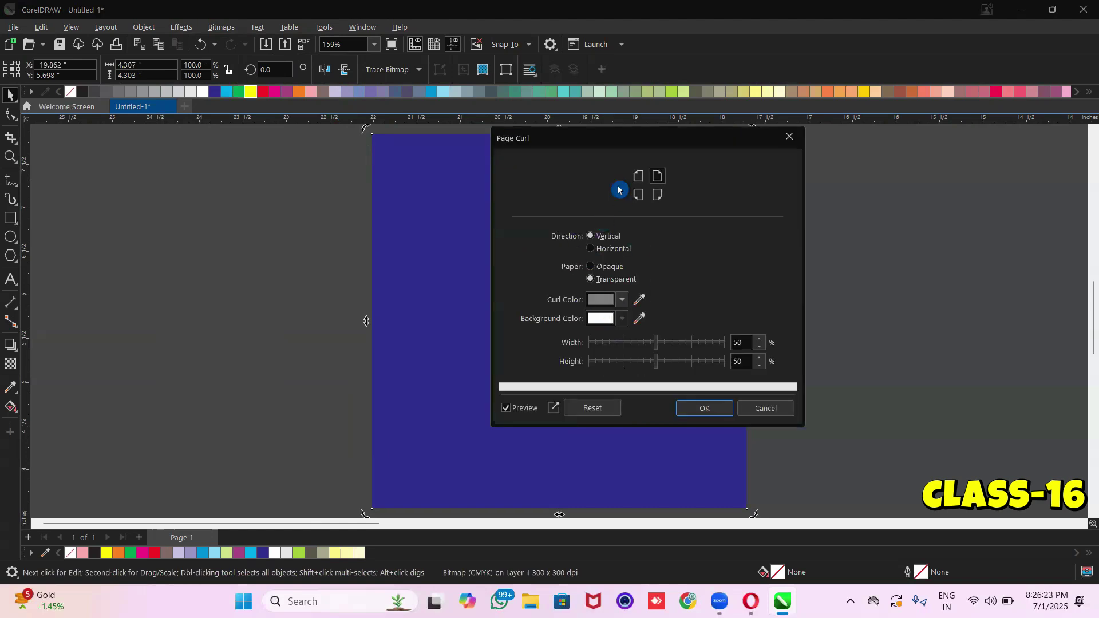
left_click(636, 176)
left_click(657, 195)
left_click(657, 176)
left_click(636, 195)
left_click(655, 197)
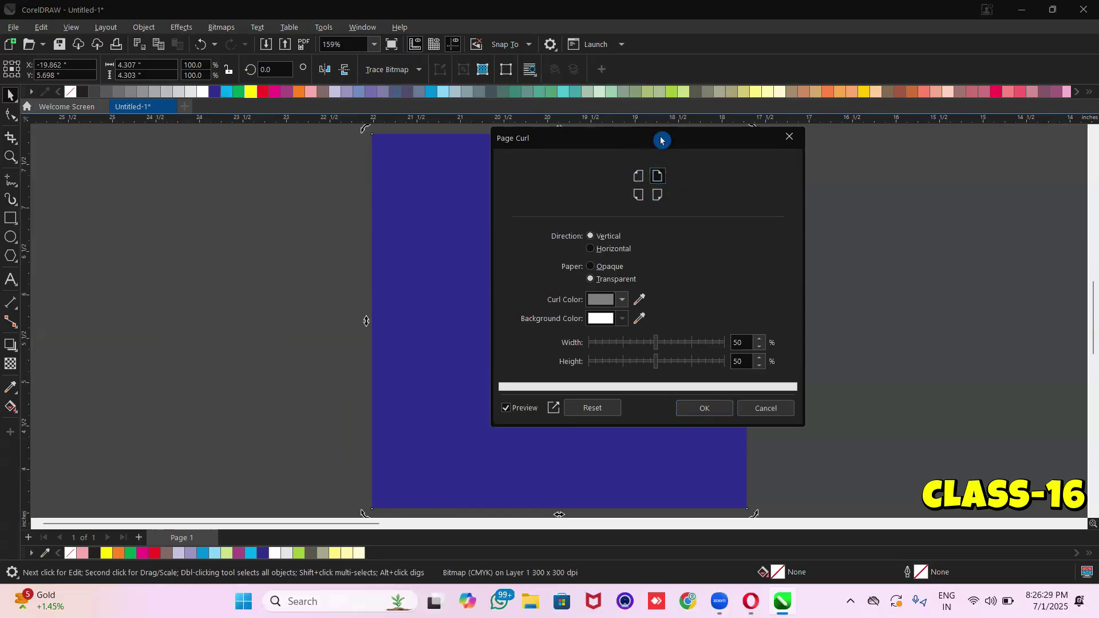
left_click_drag(661, 140, 228, 151)
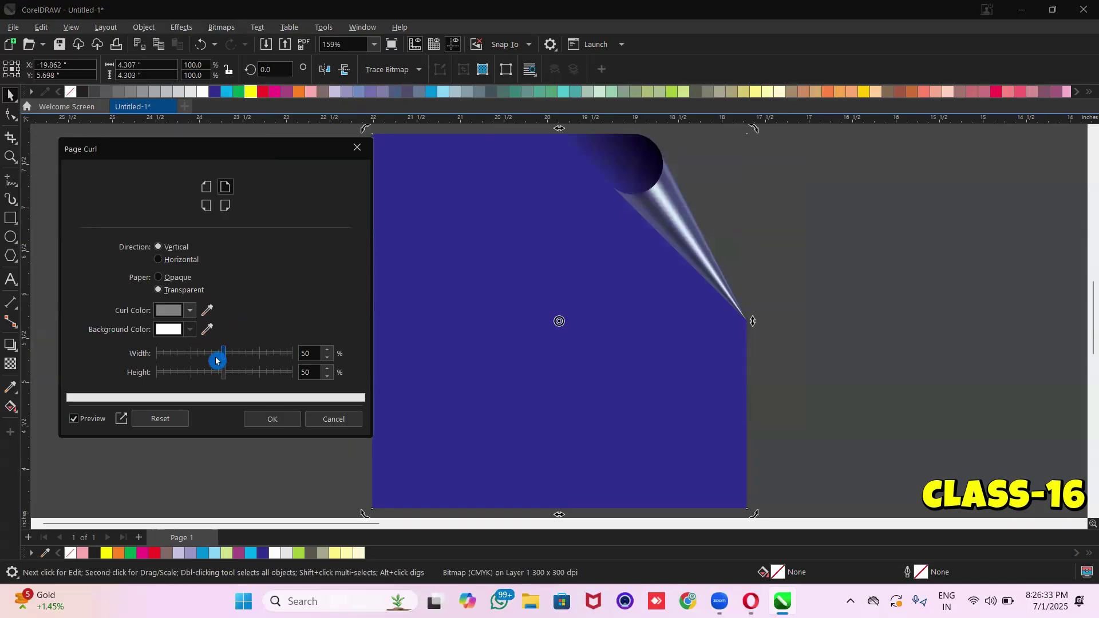
Set the page curl's width to 53% and its height to 52%
left_click(235, 353)
left_click_drag(271, 355, 256, 374)
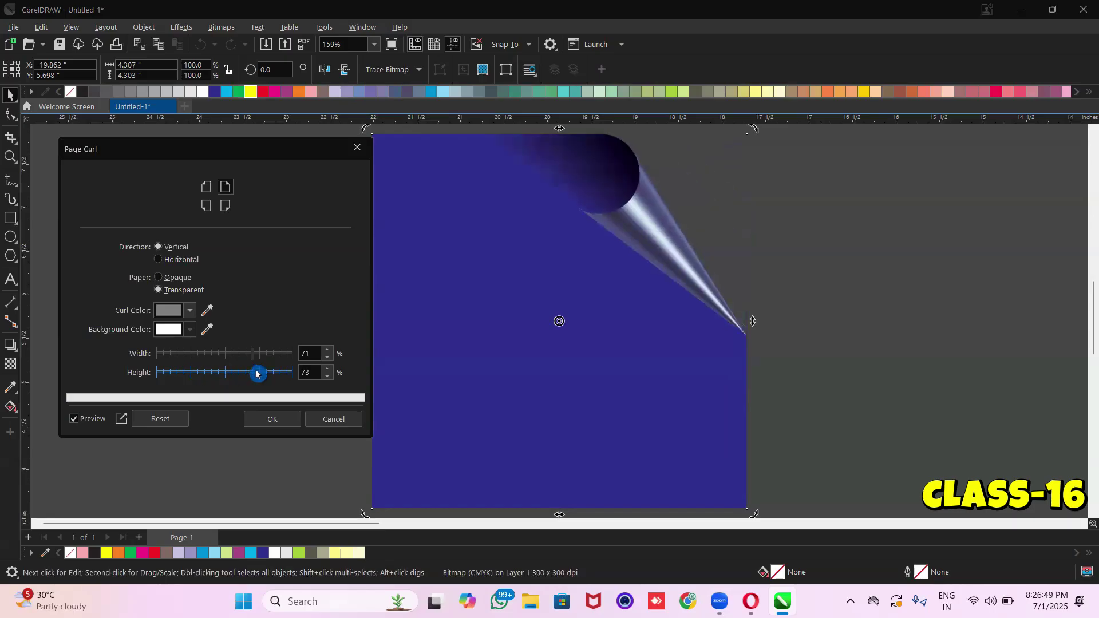
left_click(227, 372)
left_click_drag(252, 355, 228, 356)
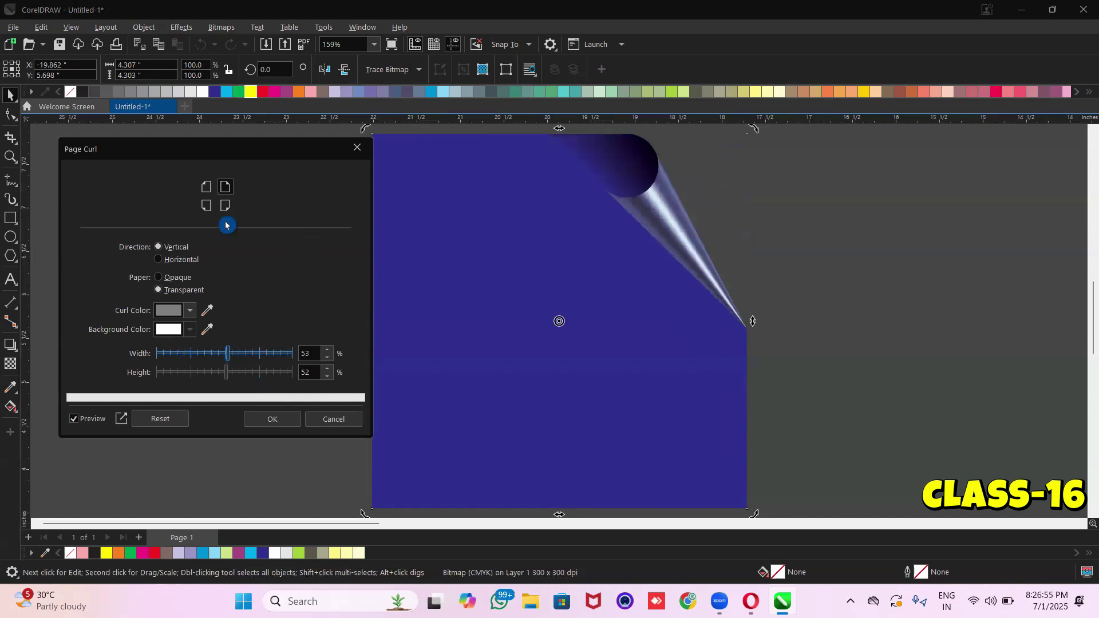
Set the curl color to red with C 0, M 100, Y 100, K 0
left_click(190, 312)
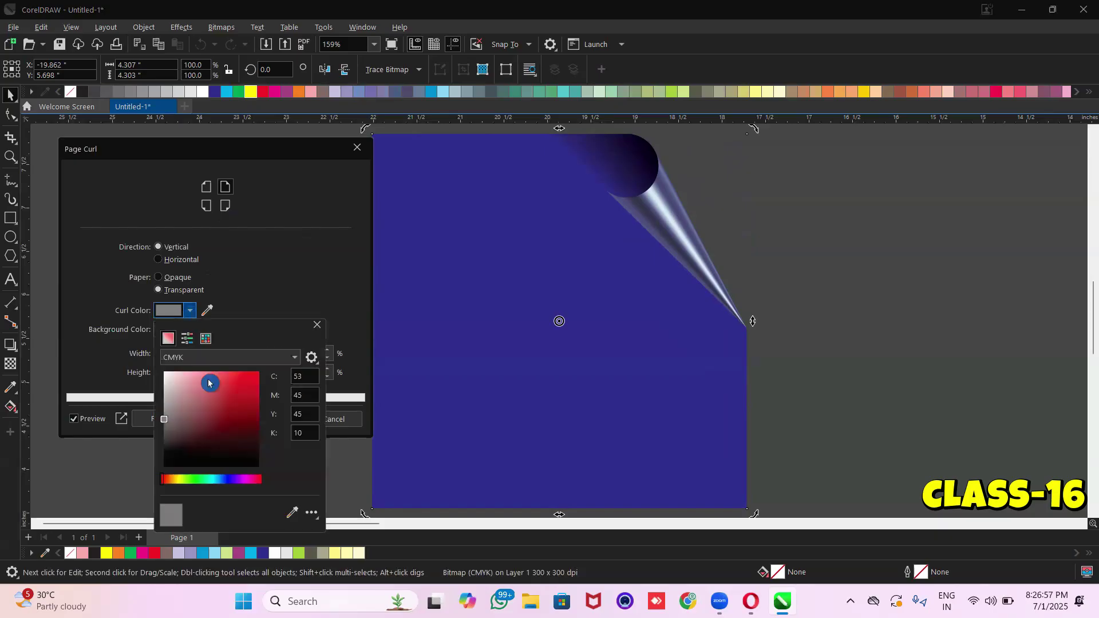
left_click_drag(247, 384, 259, 373)
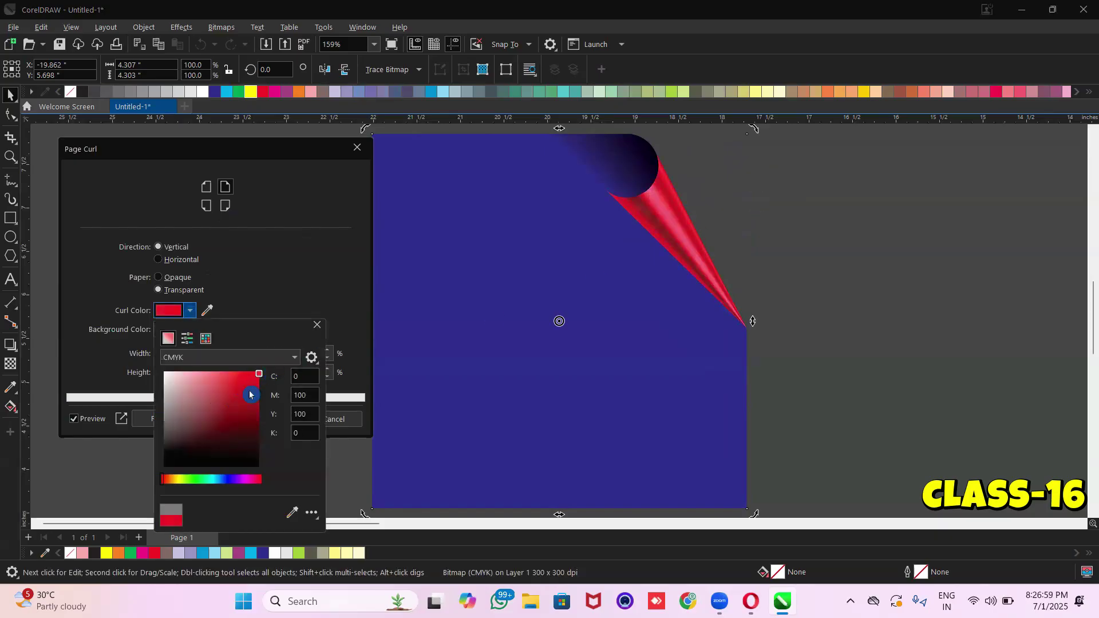
left_click(316, 325)
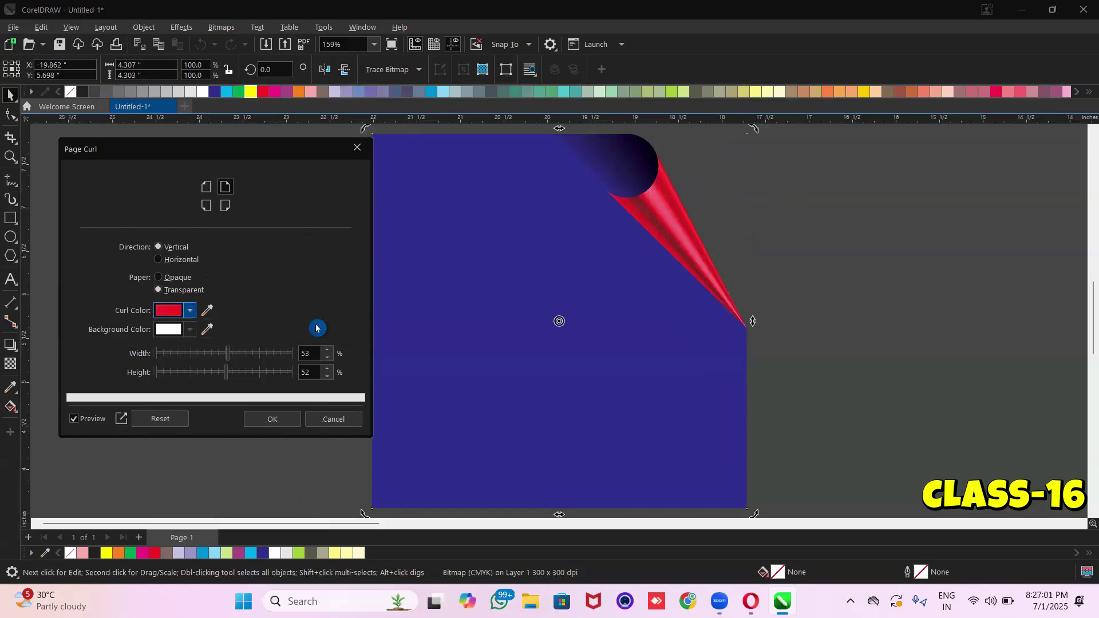
Change the curl color to a light grey and discard the page curl without applying it
left_click(193, 328)
left_click(169, 381)
left_click_drag(171, 393, 170, 398)
left_click(334, 255)
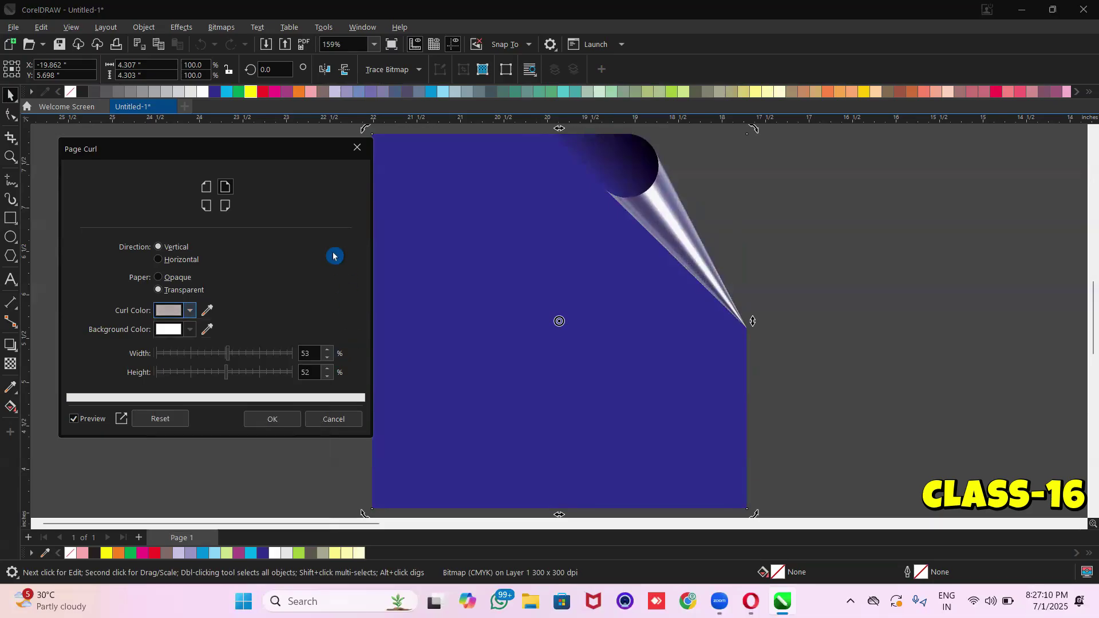
left_click(357, 147)
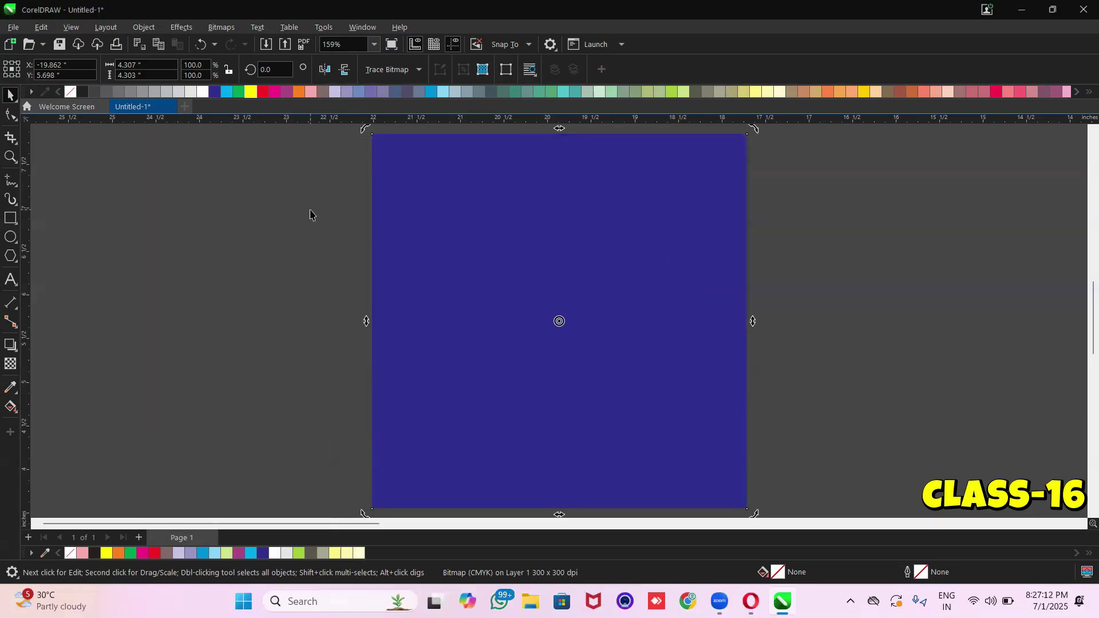
Apply a Page Curl to the bitmap's upper-right corner with vertical direction, transparent paper, and 50% width and height
left_click(181, 27)
mouse_move(198, 63)
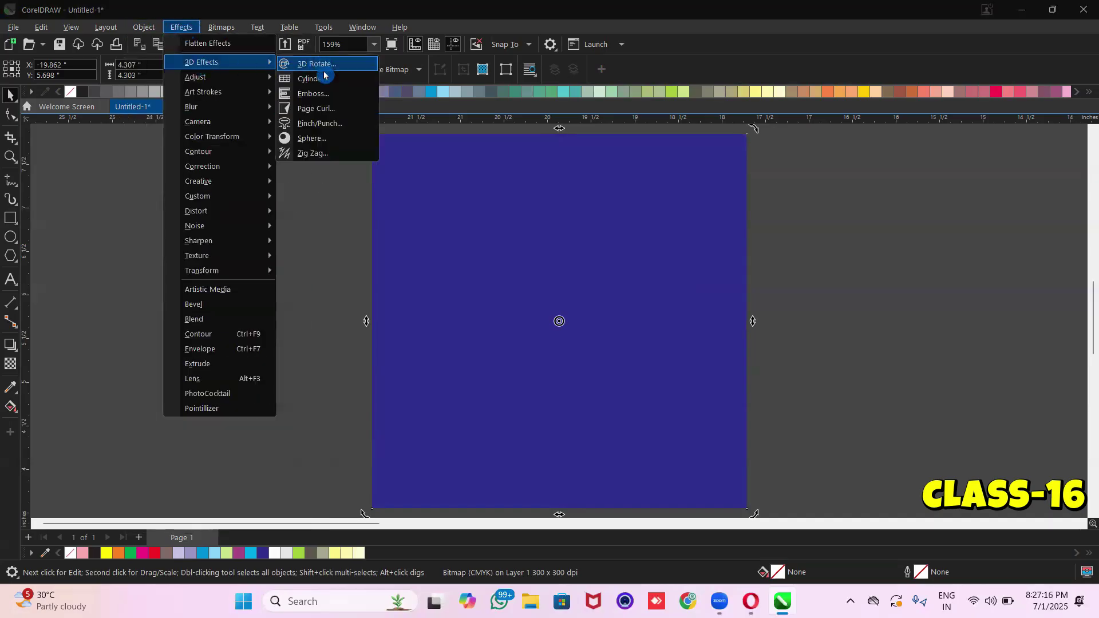
left_click(315, 109)
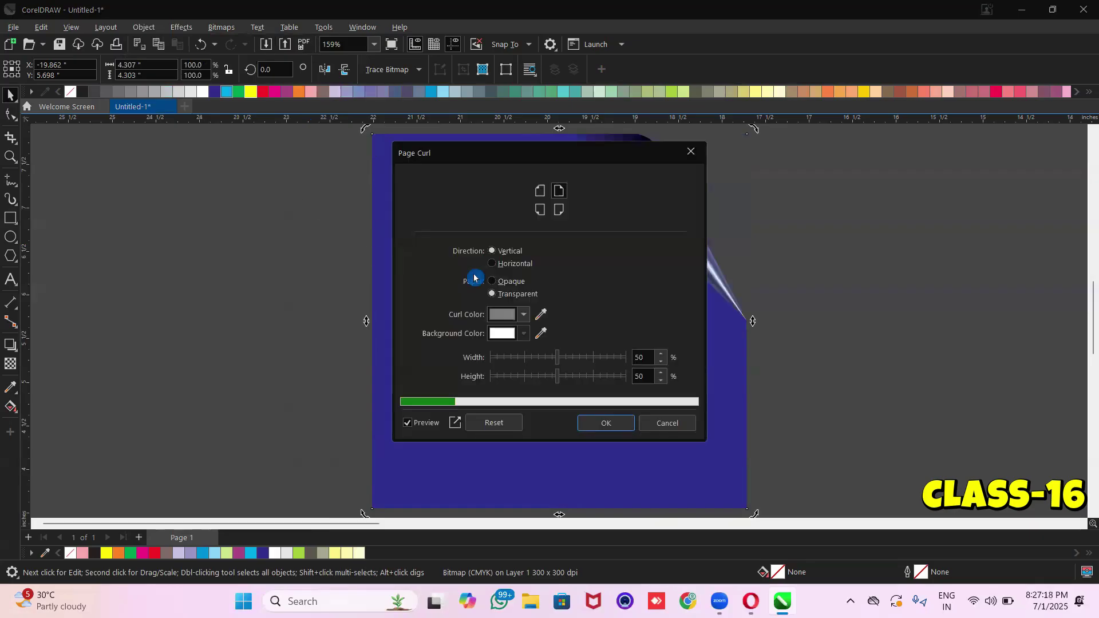
left_click_drag(503, 154, 208, 186)
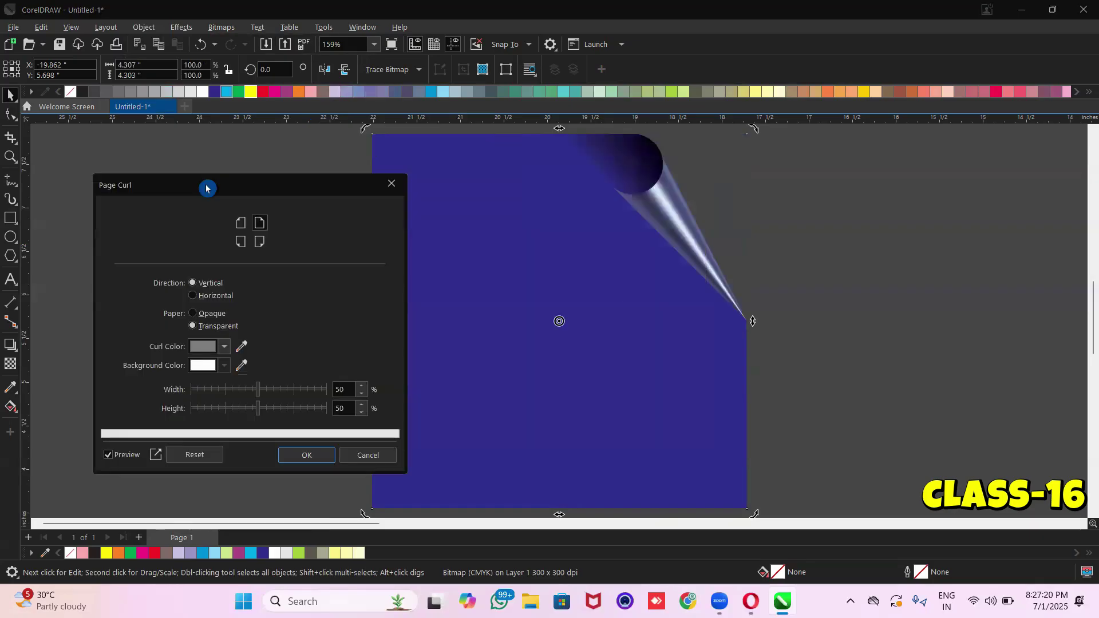
left_click(308, 456)
left_click(299, 455)
left_click(439, 390)
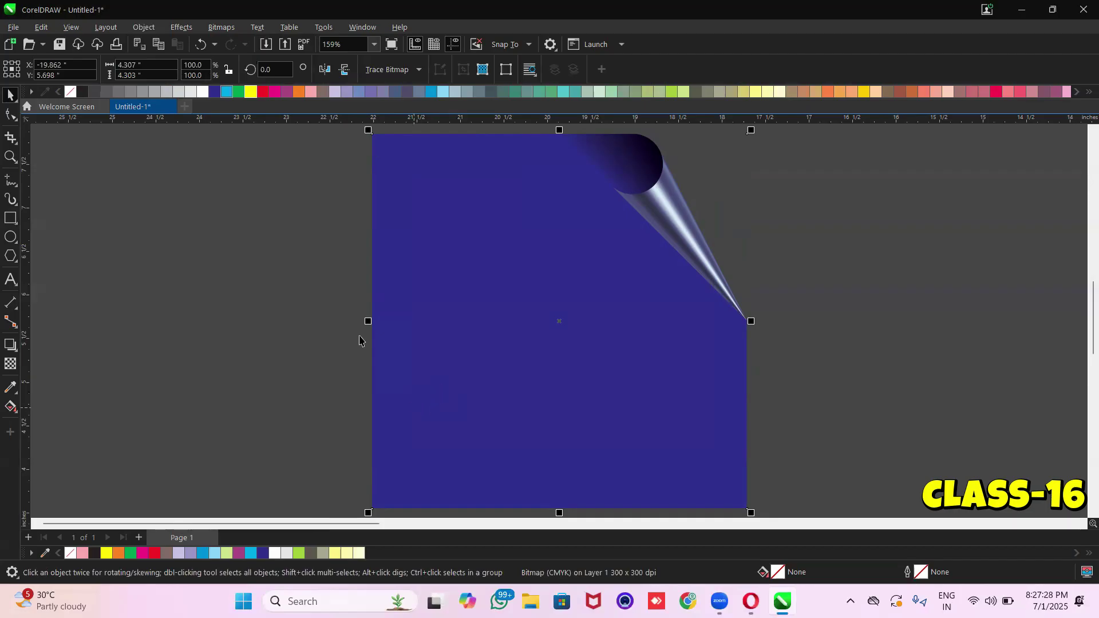
Scale the curled bitmap down proportionally to about 2.28 inches and shift it toward the upper left
left_click(679, 471)
left_click(716, 477)
left_click_drag(751, 513, 617, 379)
left_click_drag(514, 323, 475, 379)
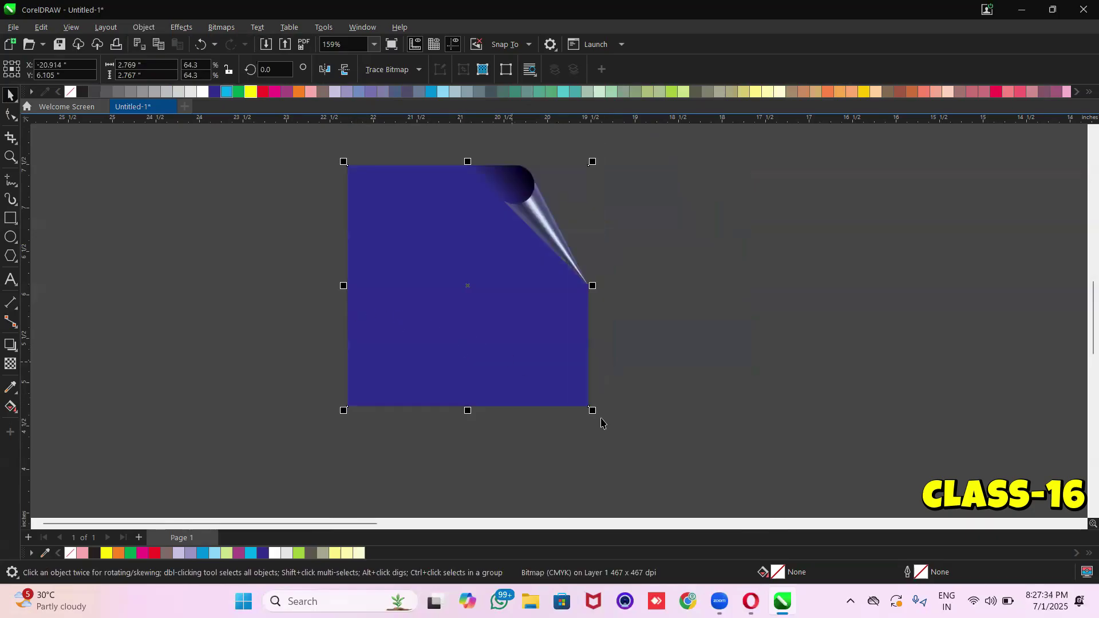
left_click_drag(592, 412, 545, 364)
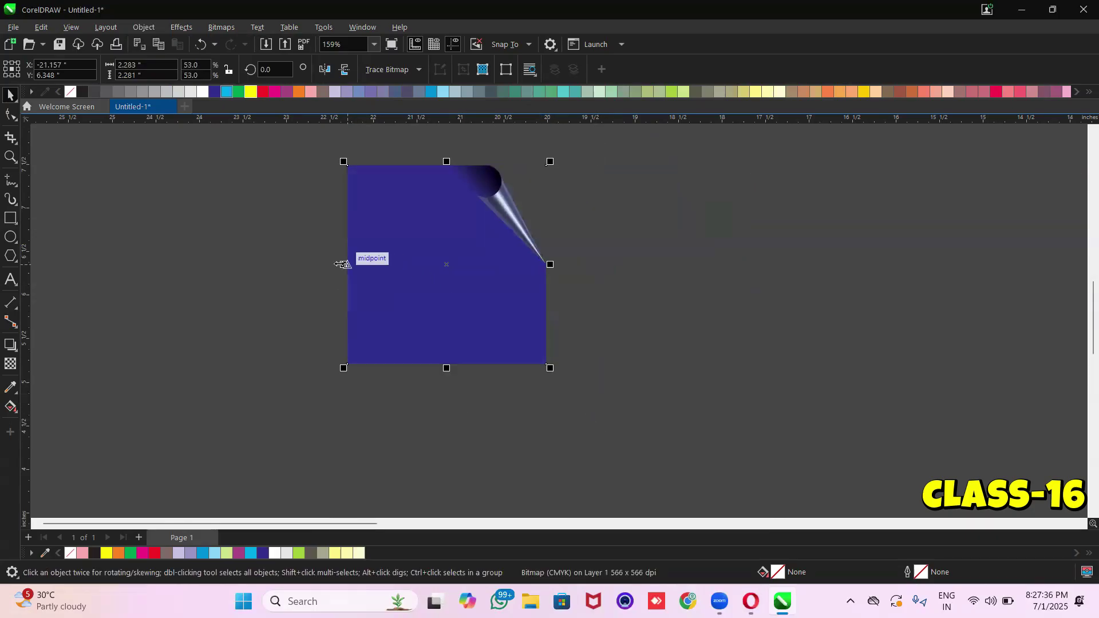
Mirror a copy of the curled bitmap to its right, and mirror the pair upward to form a diamond-shaped opening
left_click_drag(357, 266, 594, 267)
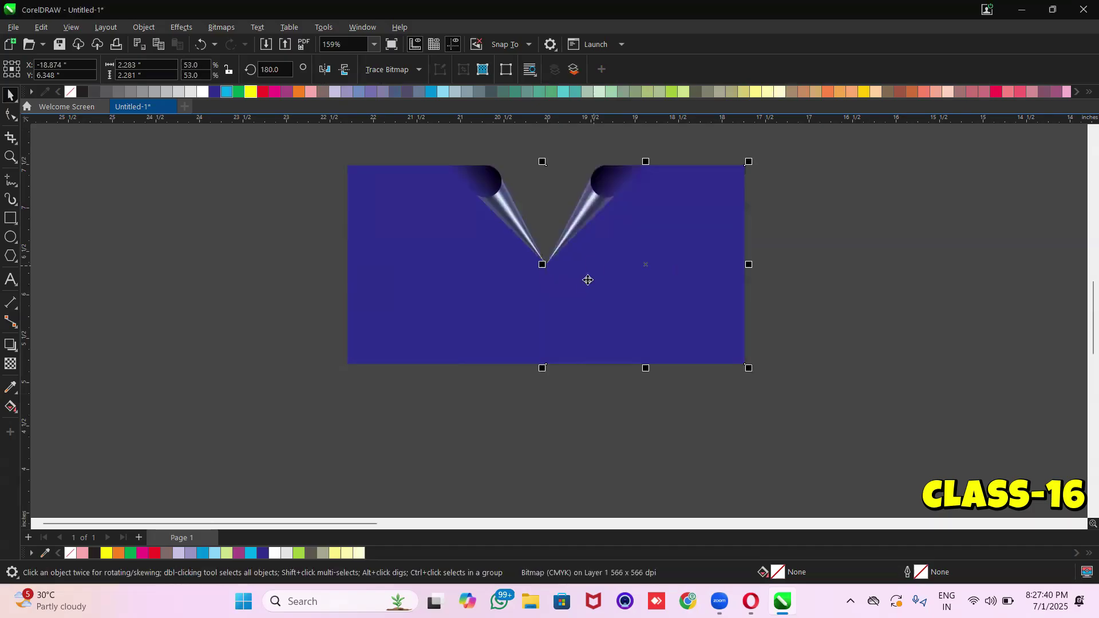
left_click_drag(297, 150, 841, 429)
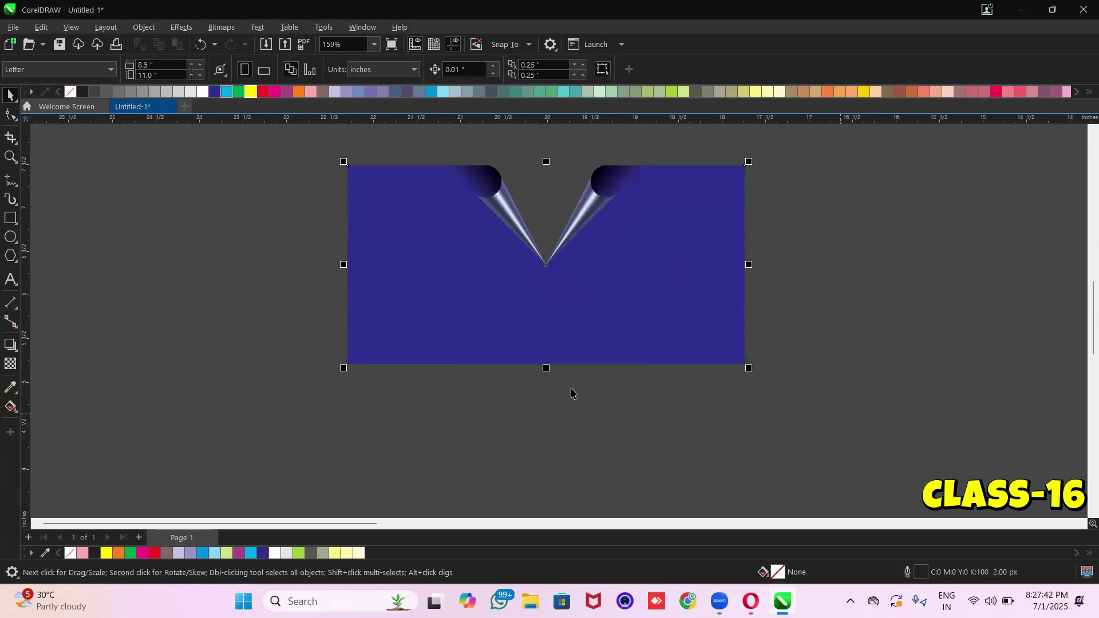
left_click_drag(548, 320, 558, 157)
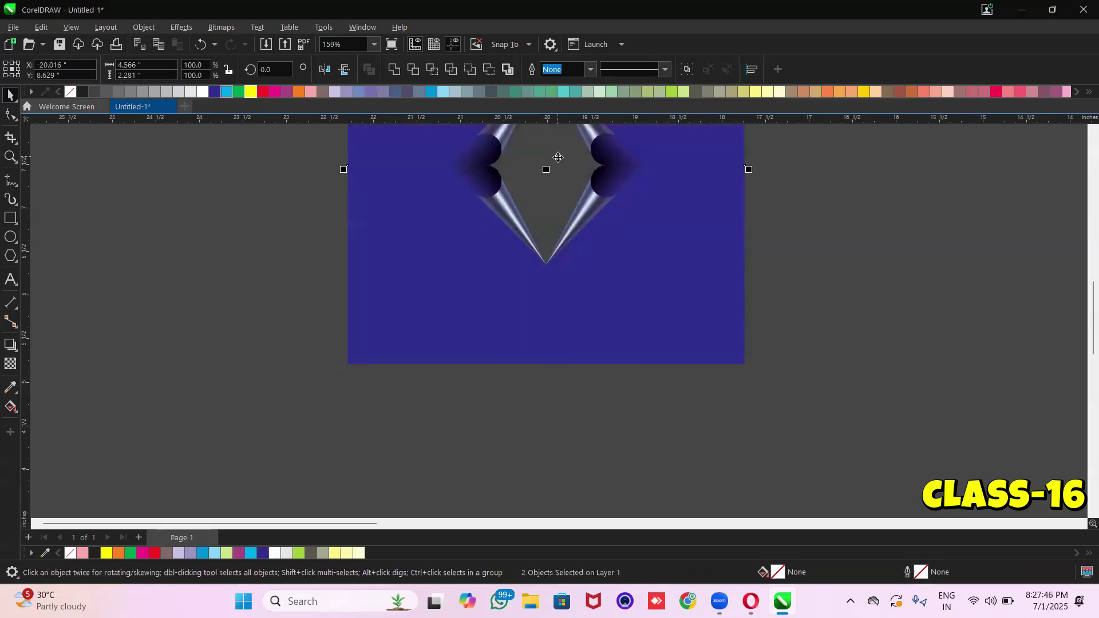
key("shift+F4")
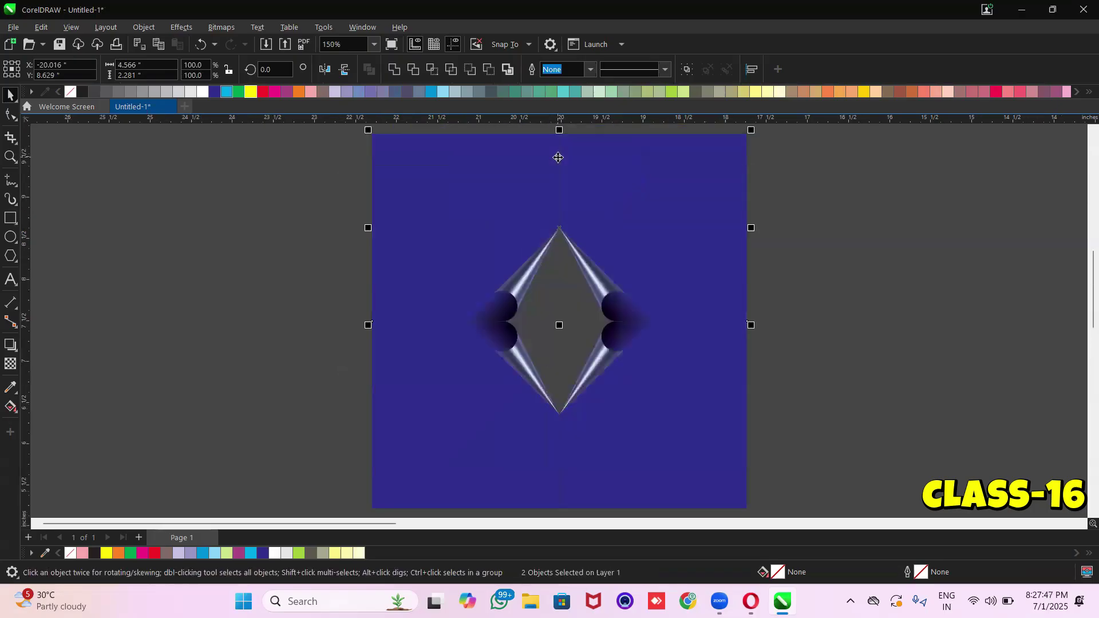
left_click(287, 228)
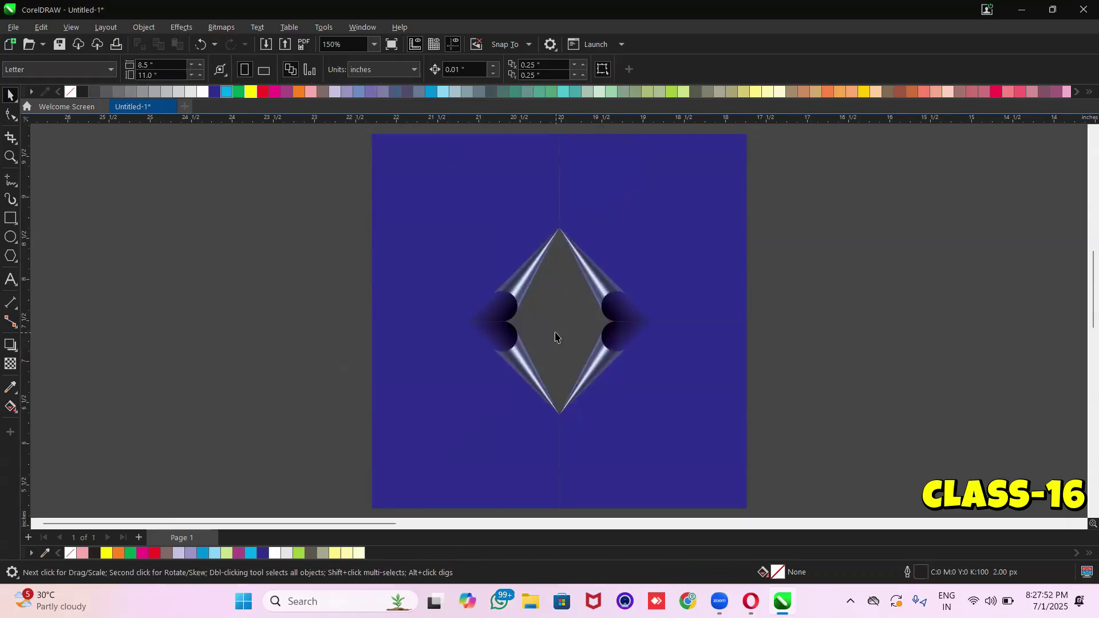
Bring the portrait image 1.jpg from the desktop into the drawing
left_click(1021, 10)
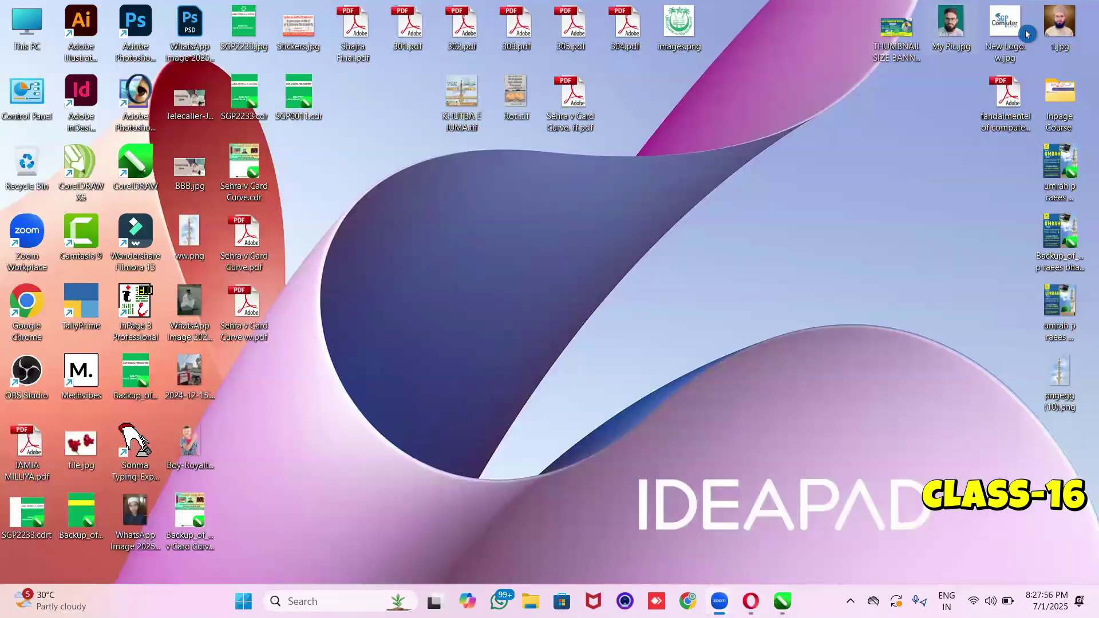
left_click_drag(1059, 27, 764, 422)
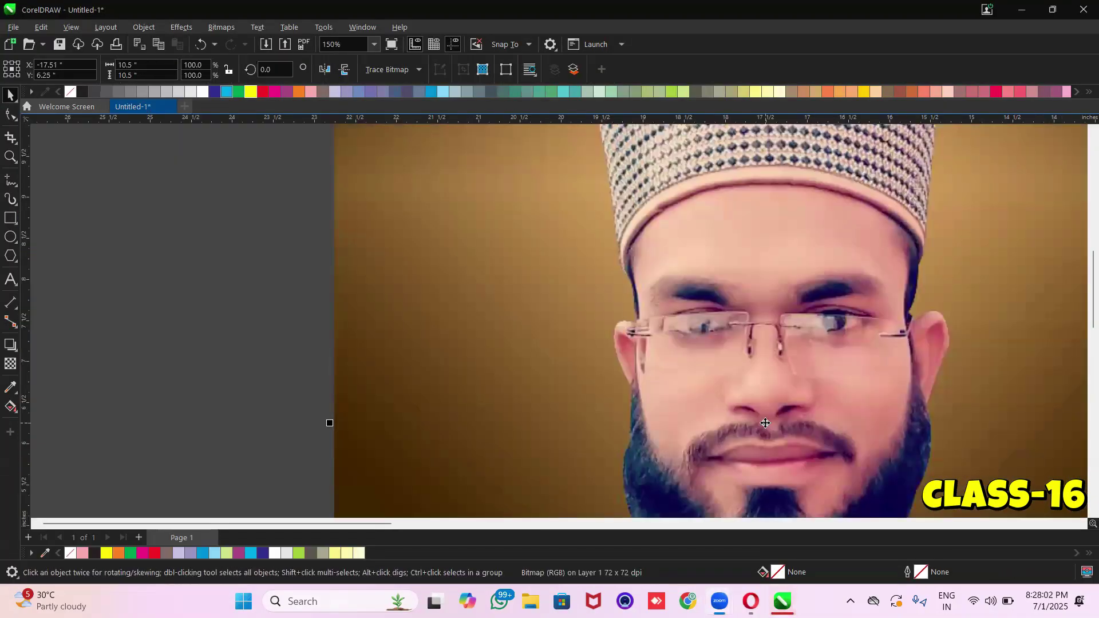
left_click(285, 311)
key("F4")
Scale the portrait down to about 2.45 inches square and center it over the diamond opening
left_click(656, 243)
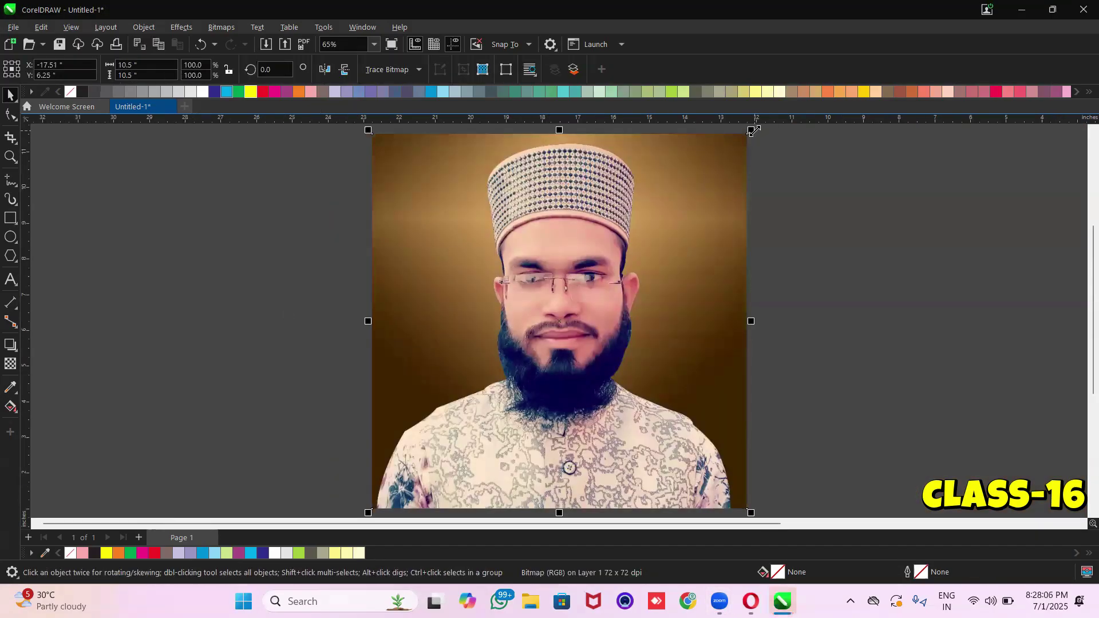
left_click_drag(746, 135, 667, 292)
key("F4")
left_click_drag(723, 432, 519, 321)
left_click_drag(599, 397, 628, 448)
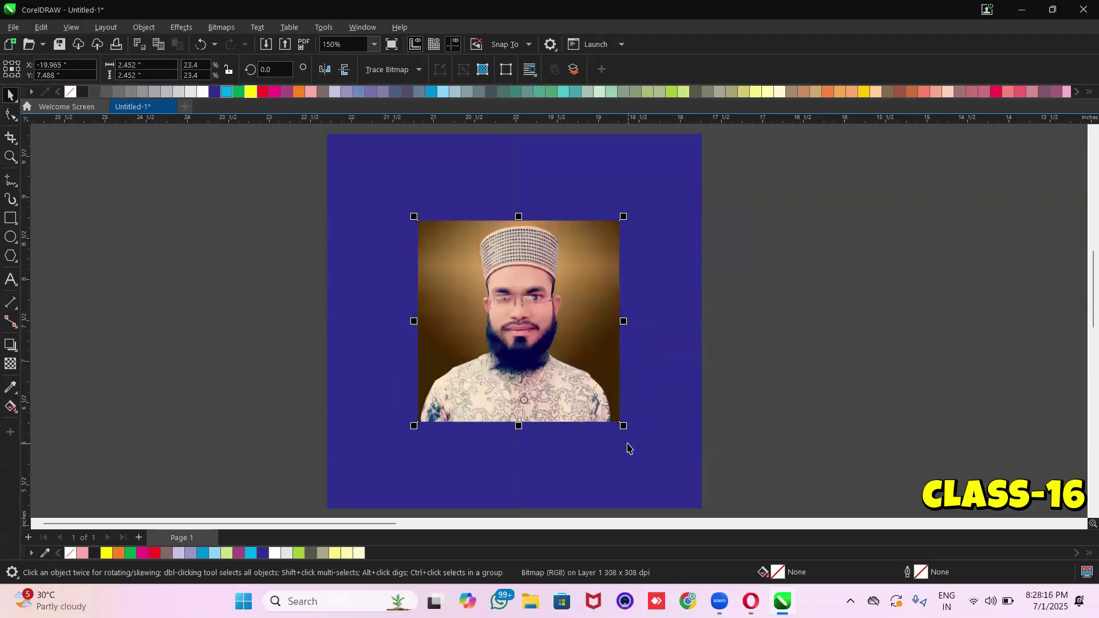
Send the portrait backward behind all four blue pieces
left_click(685, 215)
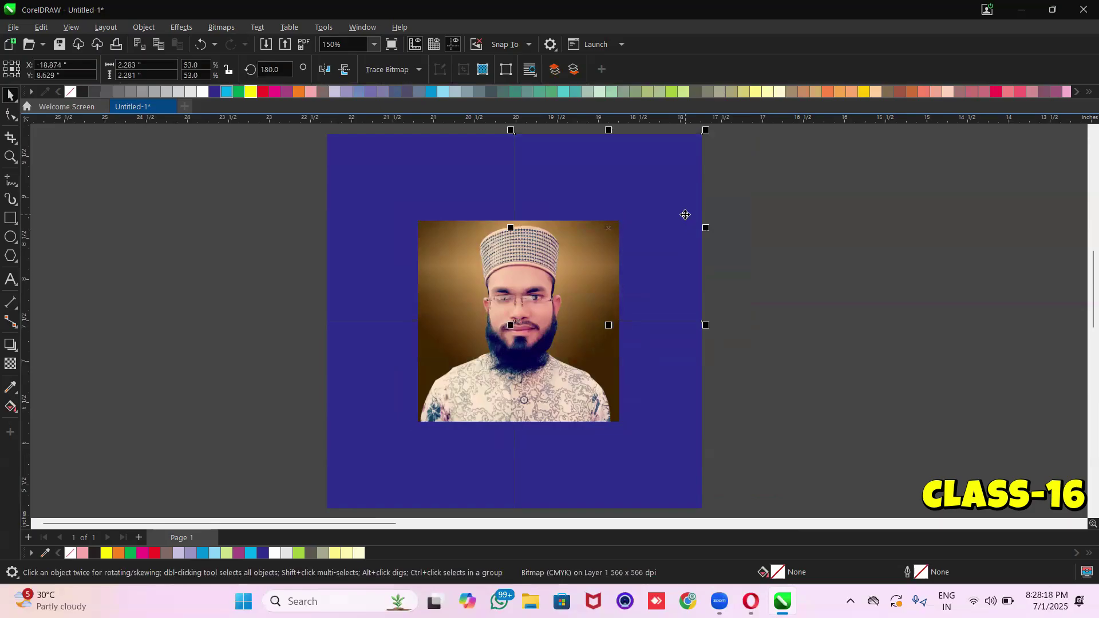
left_click(532, 304)
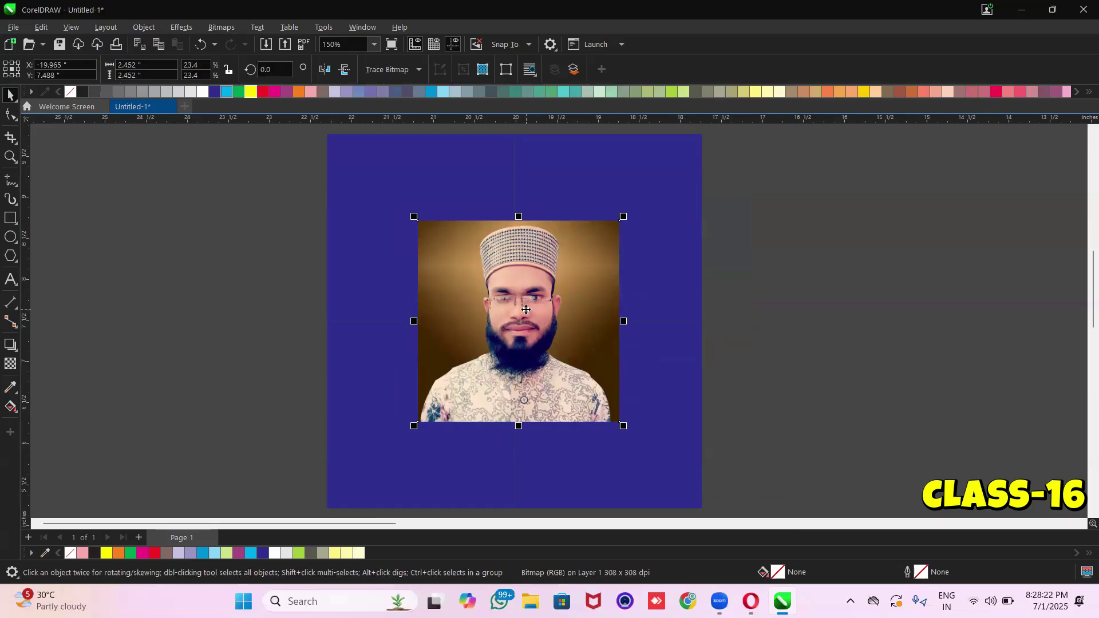
key("ctrl+Page_Down")
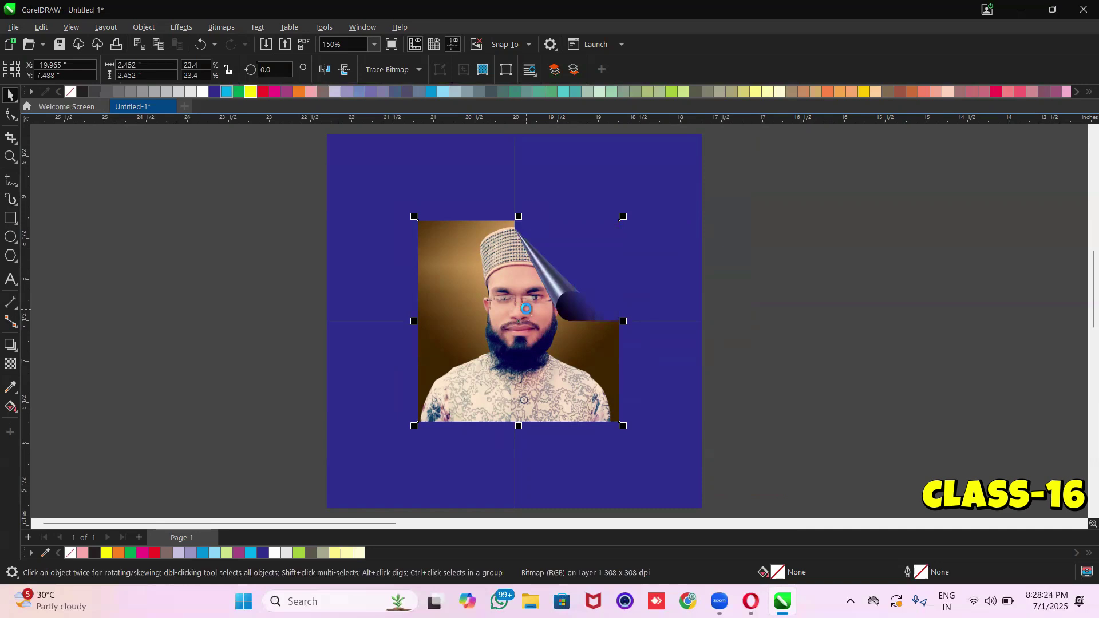
key("ctrl+Page_Down")
key("ctrl+Page_Down")
key("ctrl+Page_Down")
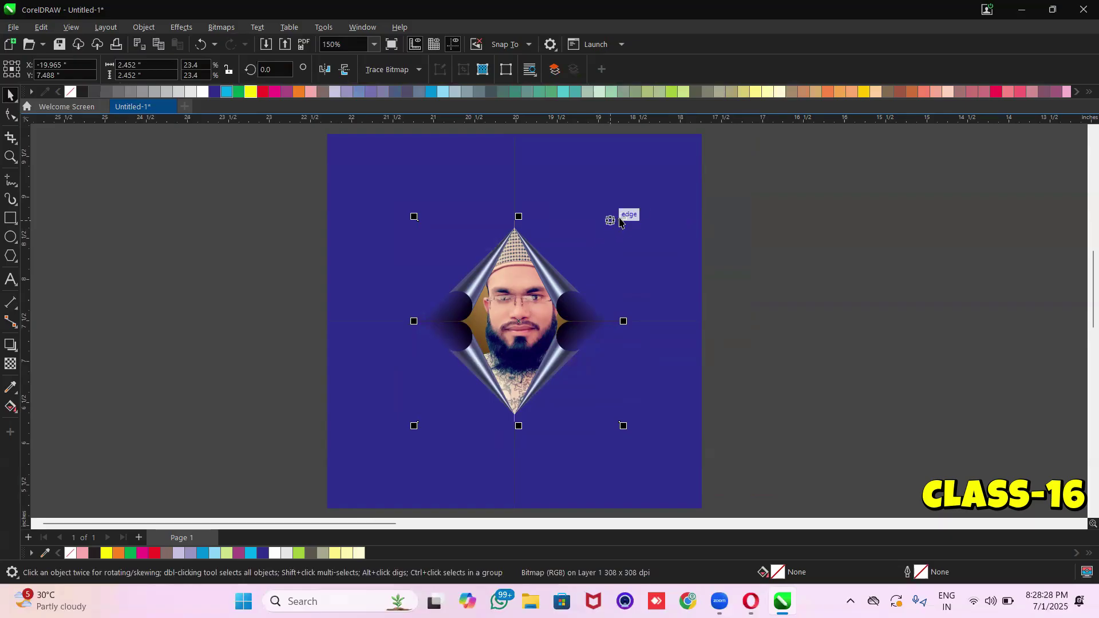
Shrink the portrait to about 1.95 inches square and undo the accidental shift of the upper-right blue piece
left_click_drag(622, 217, 601, 238)
left_click_drag(521, 305, 515, 306)
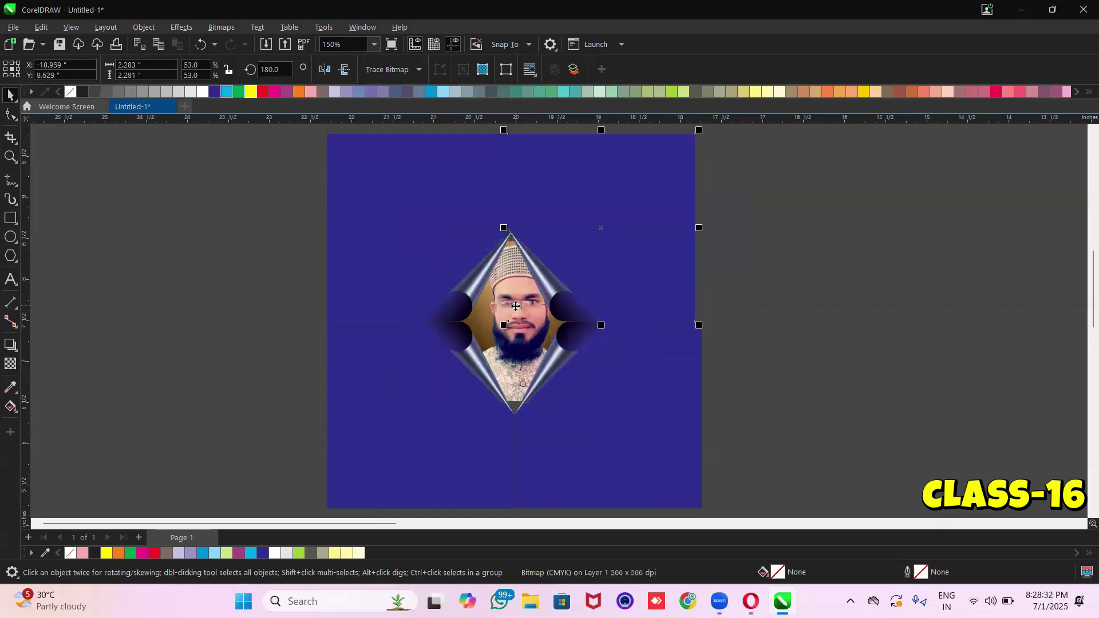
key("ctrl+z")
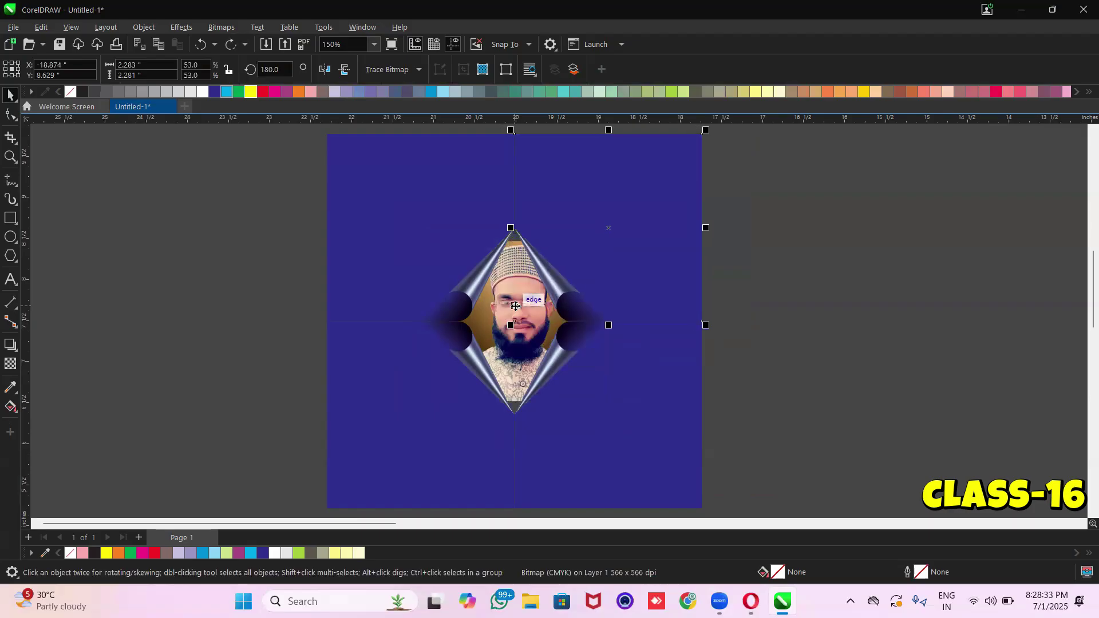
Group the four blue curled pieces into one frame and clear the selection
left_click(433, 217, "shift")
left_click(406, 422, "shift")
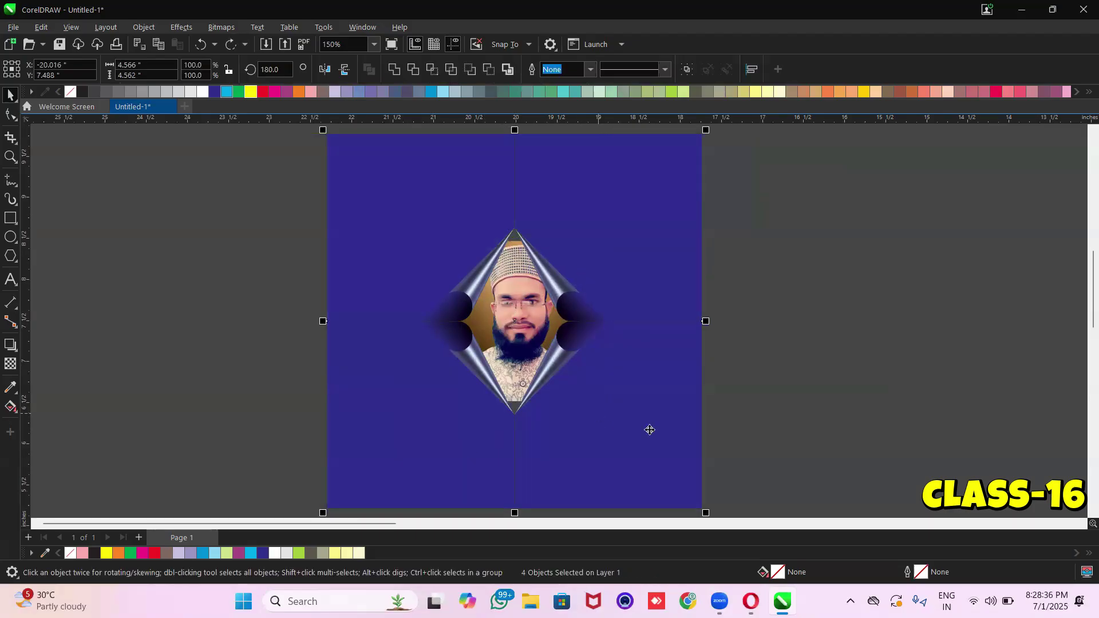
key("ctrl+g")
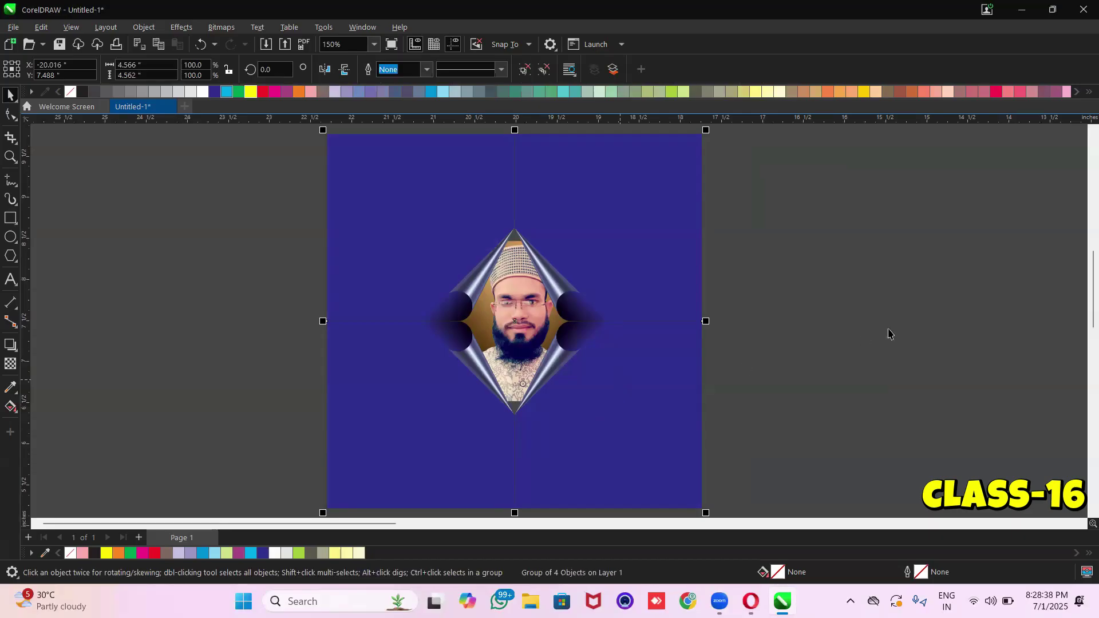
left_click(890, 331)
Move the portrait out from behind the frame to the empty area on its right
left_click(523, 333)
left_click_drag(246, 177, 807, 456)
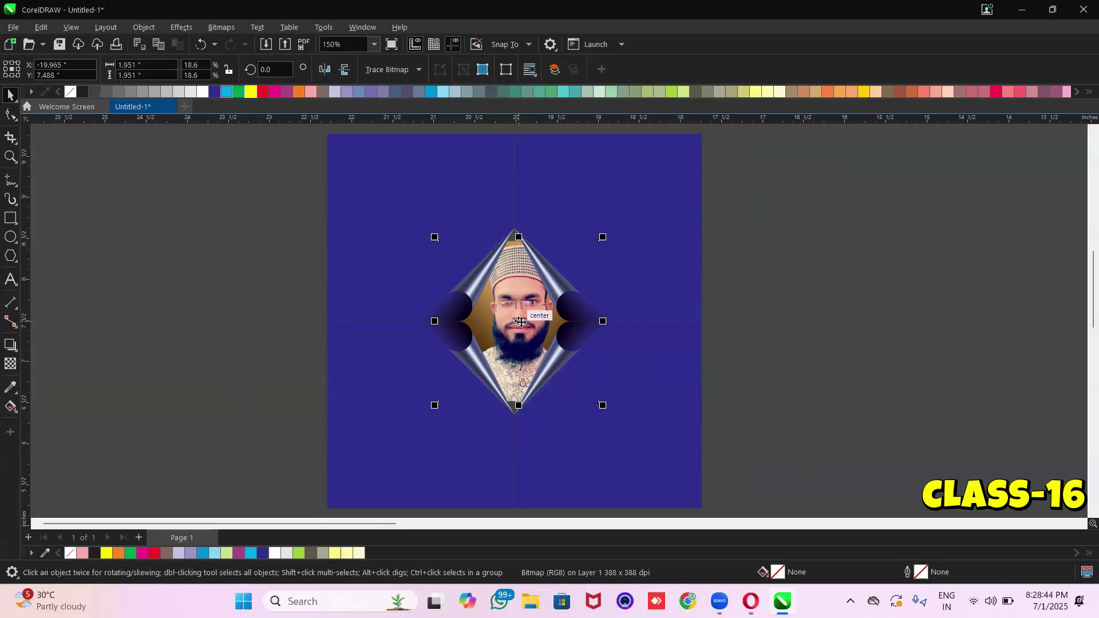
left_click_drag(521, 323, 848, 326)
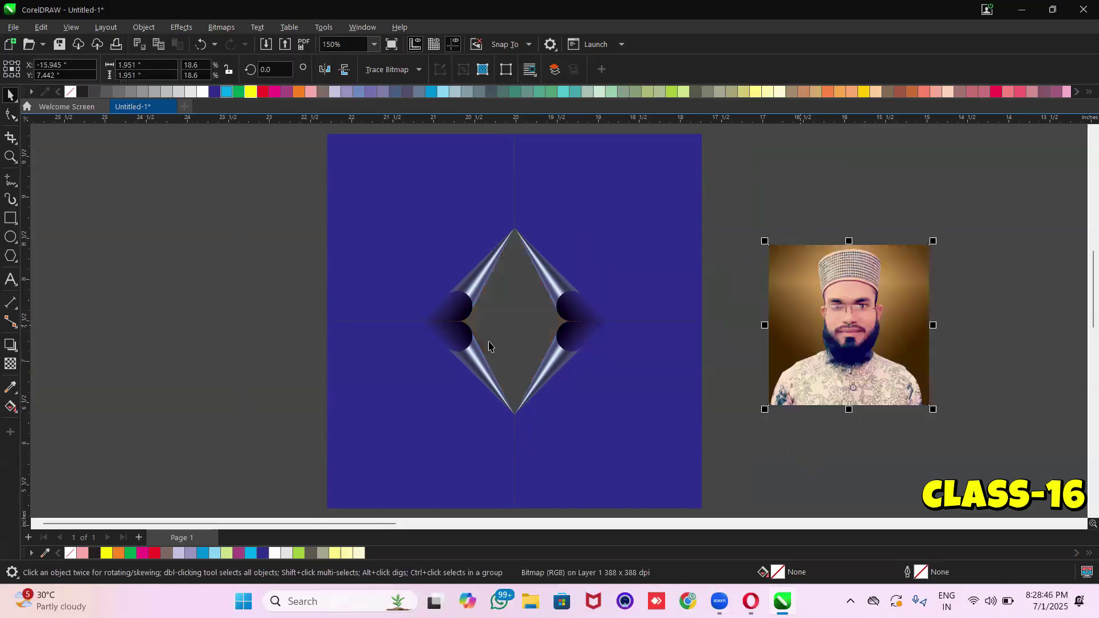
Draw a closed four-corner diamond about 1.47 × 2.36 inches around the frame's opening with the Freehand tool
left_click(10, 156)
left_click_drag(419, 208, 620, 425)
left_click(10, 94)
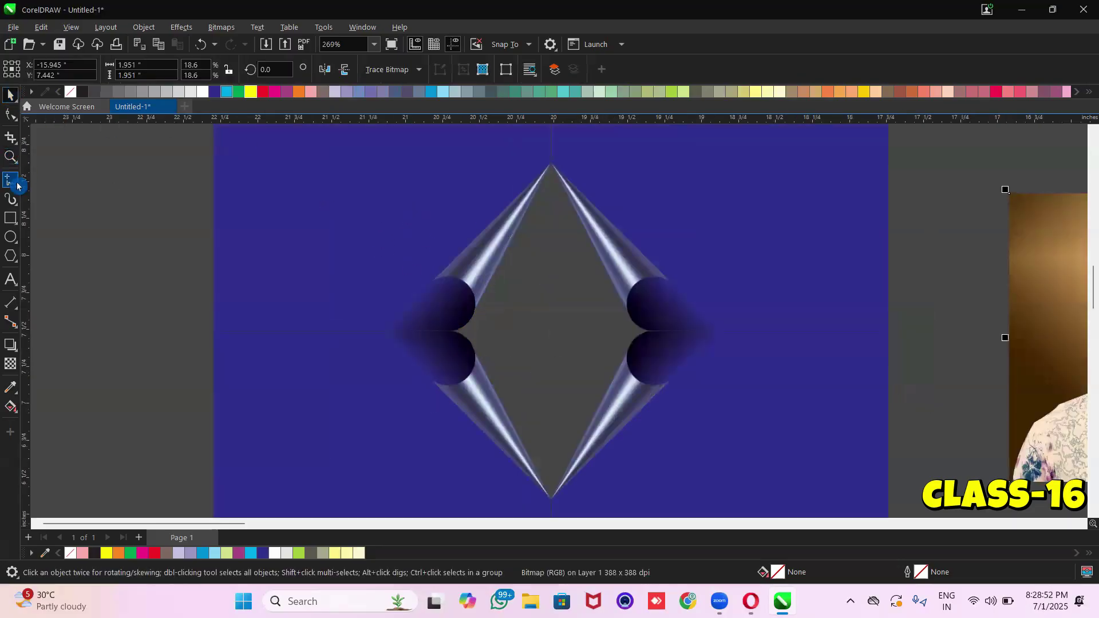
left_click(15, 183)
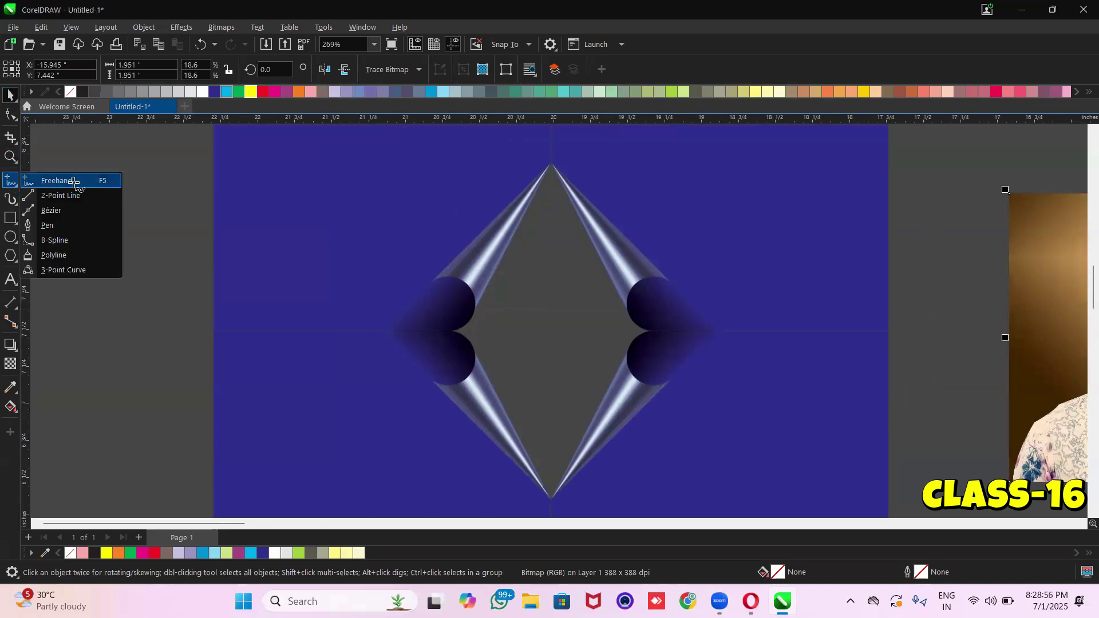
left_click(75, 181)
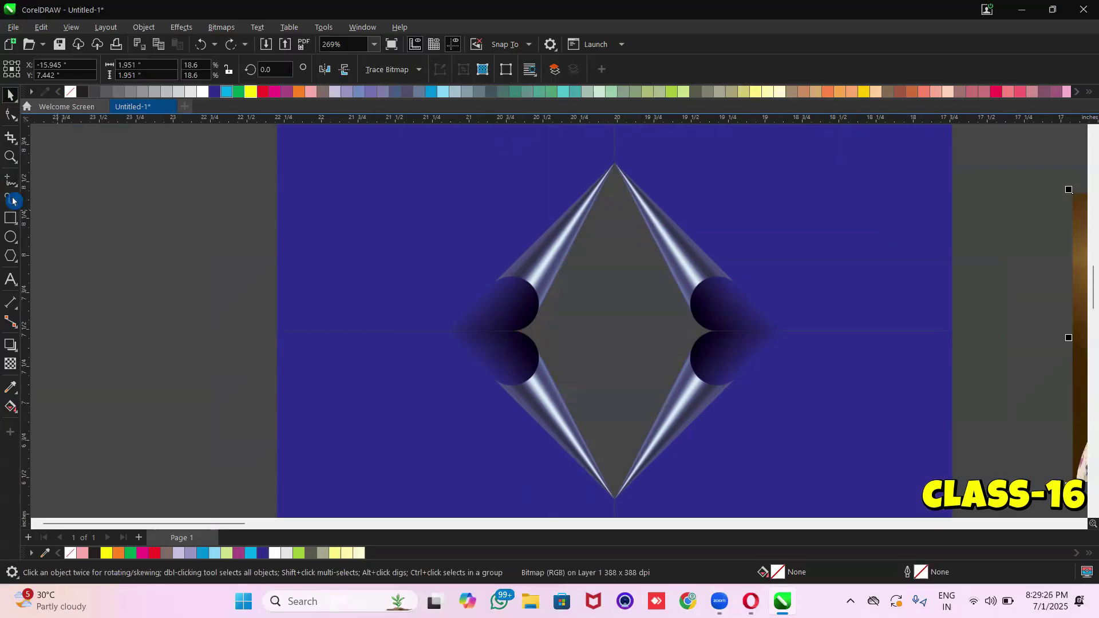
key("F5")
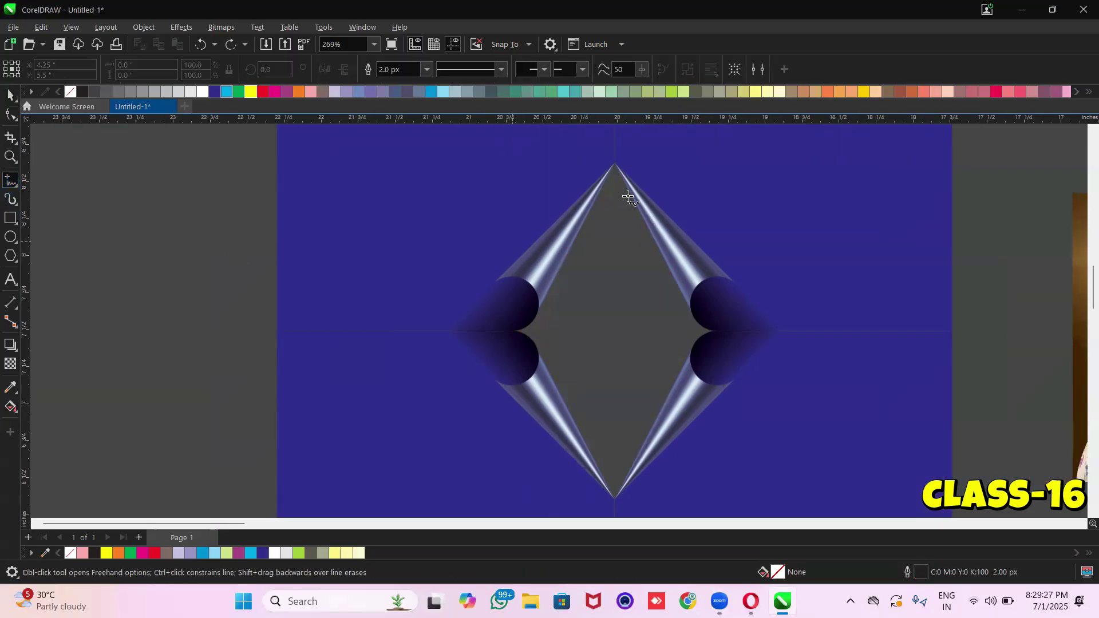
left_click(610, 164)
double_click(501, 335)
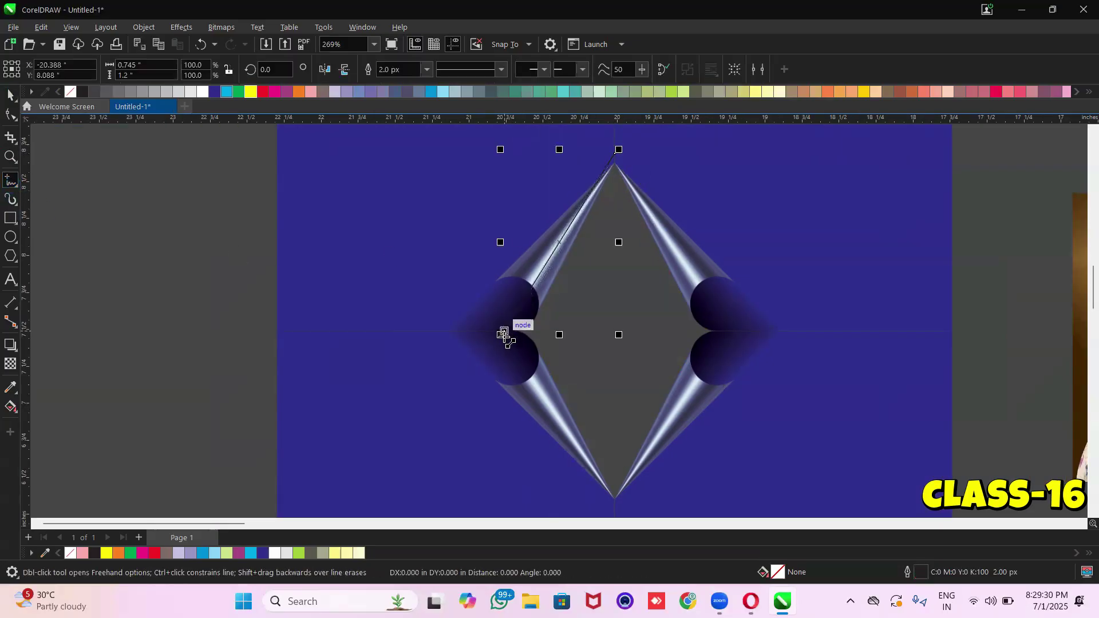
double_click(617, 502)
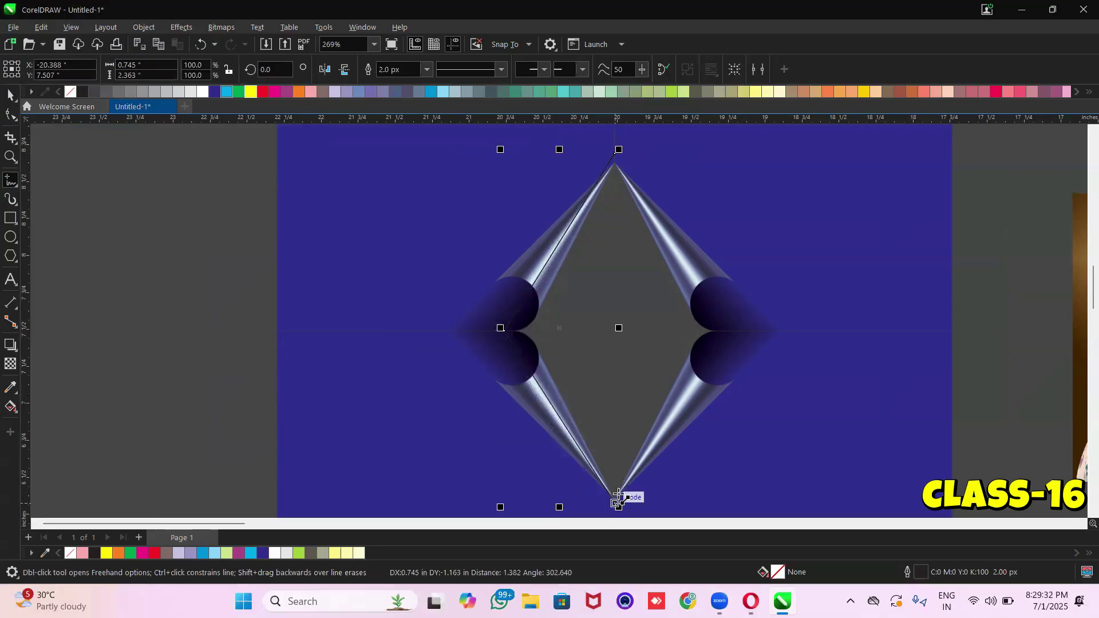
double_click(722, 328)
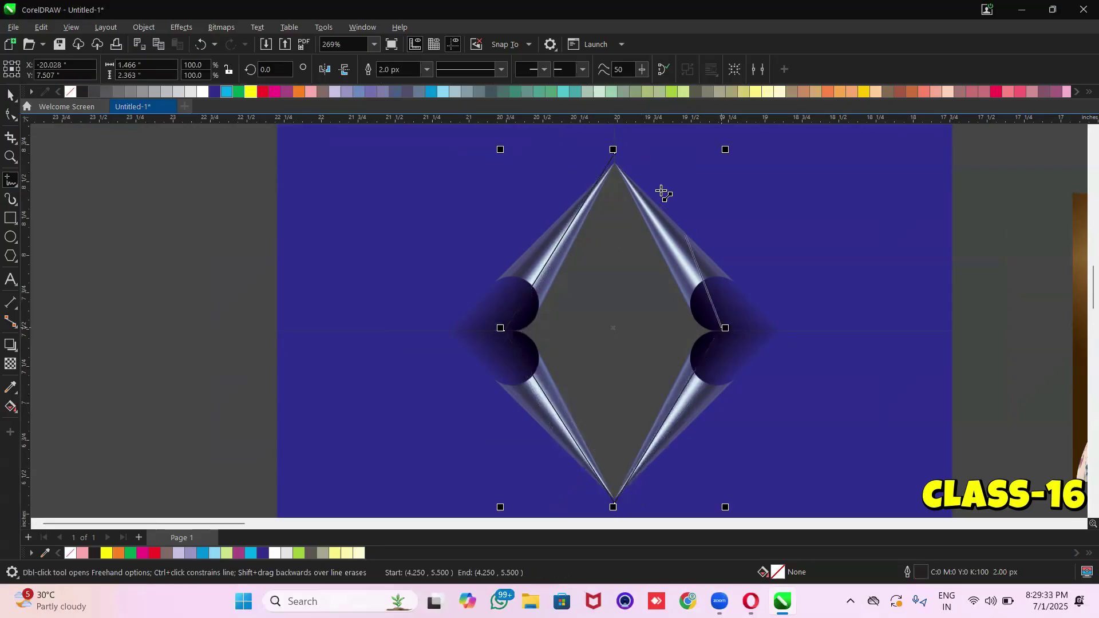
double_click(612, 150)
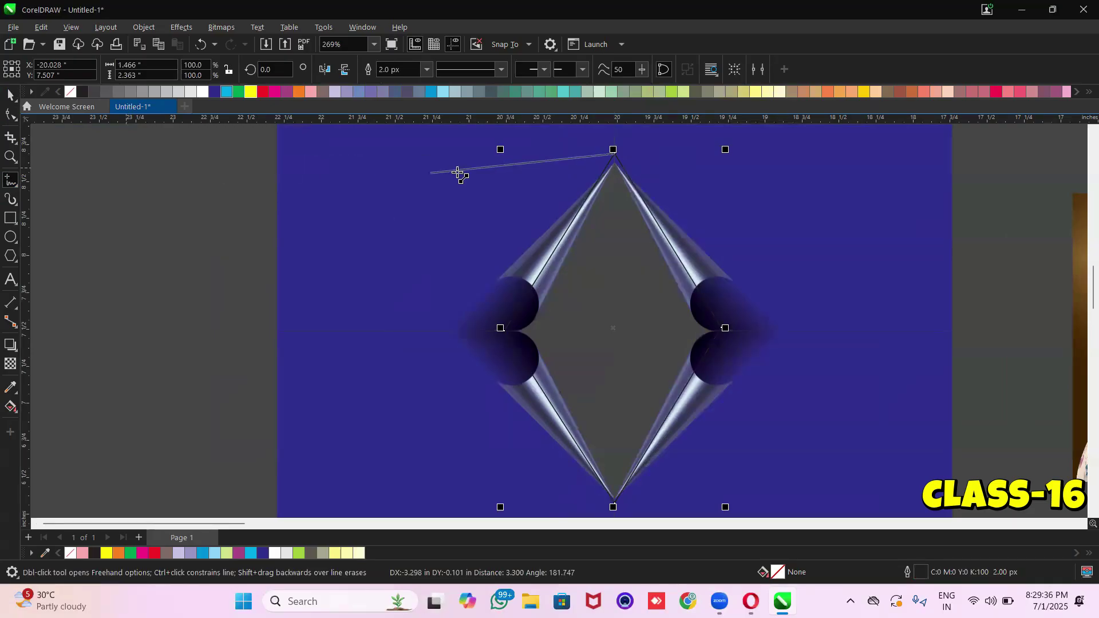
key("Escape")
Adjust the diamond's four corner nodes to fit the curled opening, making the outline about 1.4 × 2.34 inches
left_click(11, 115)
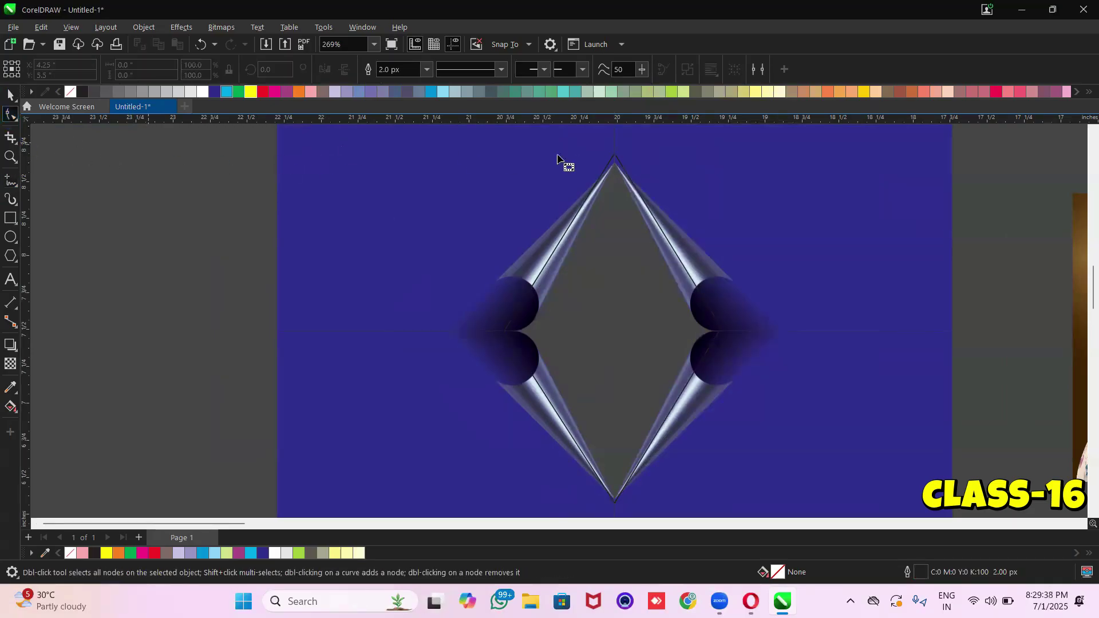
left_click(504, 333)
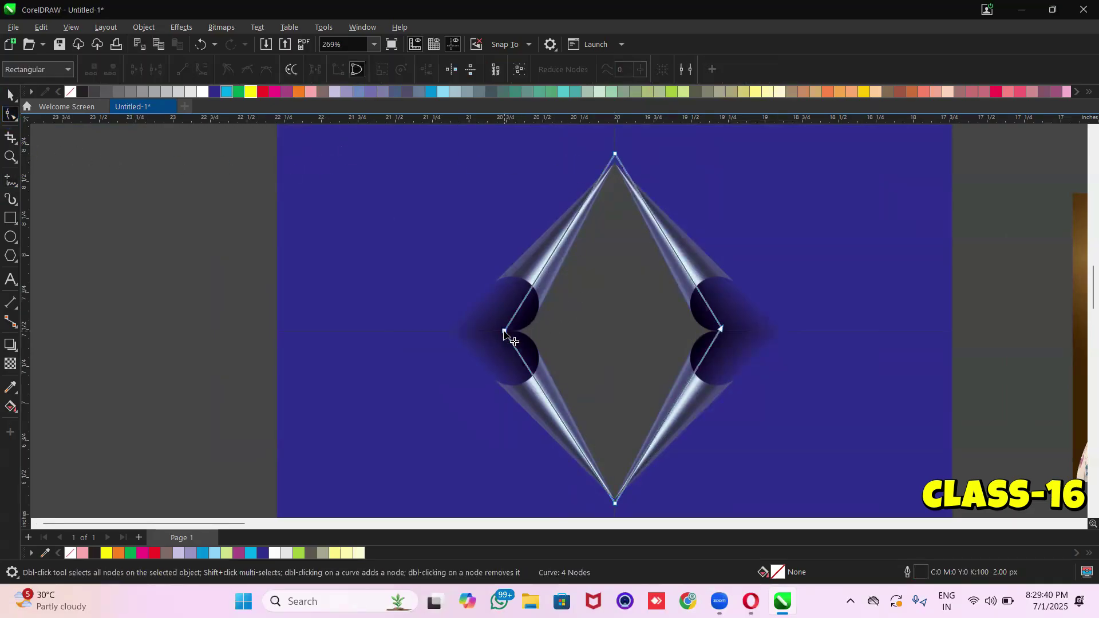
left_click(504, 332)
left_click_drag(505, 331, 511, 331)
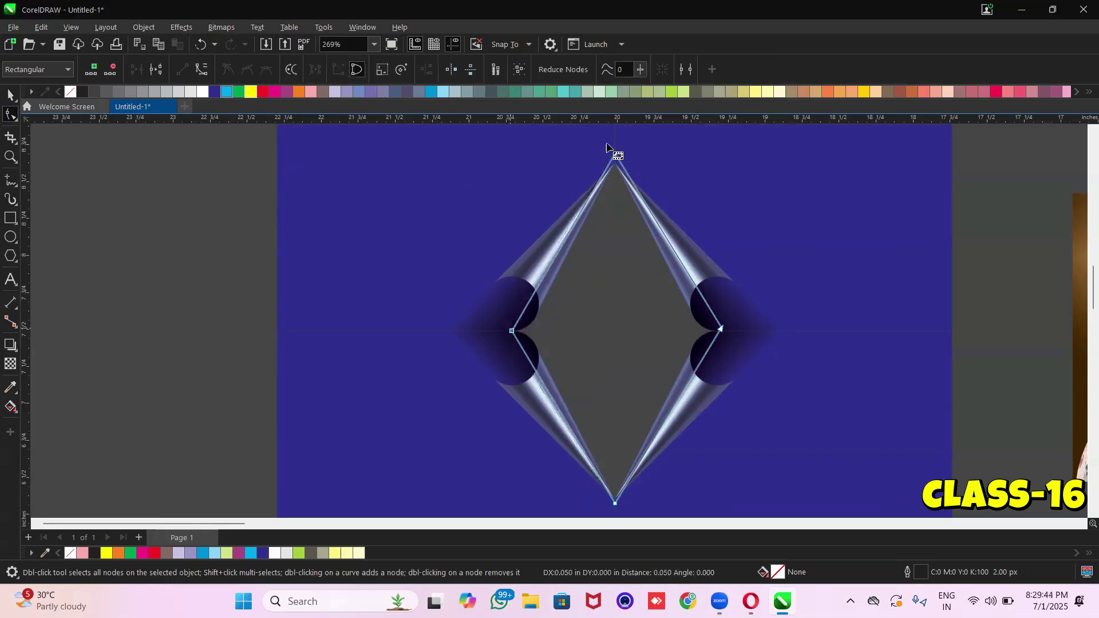
left_click_drag(614, 154, 614, 162)
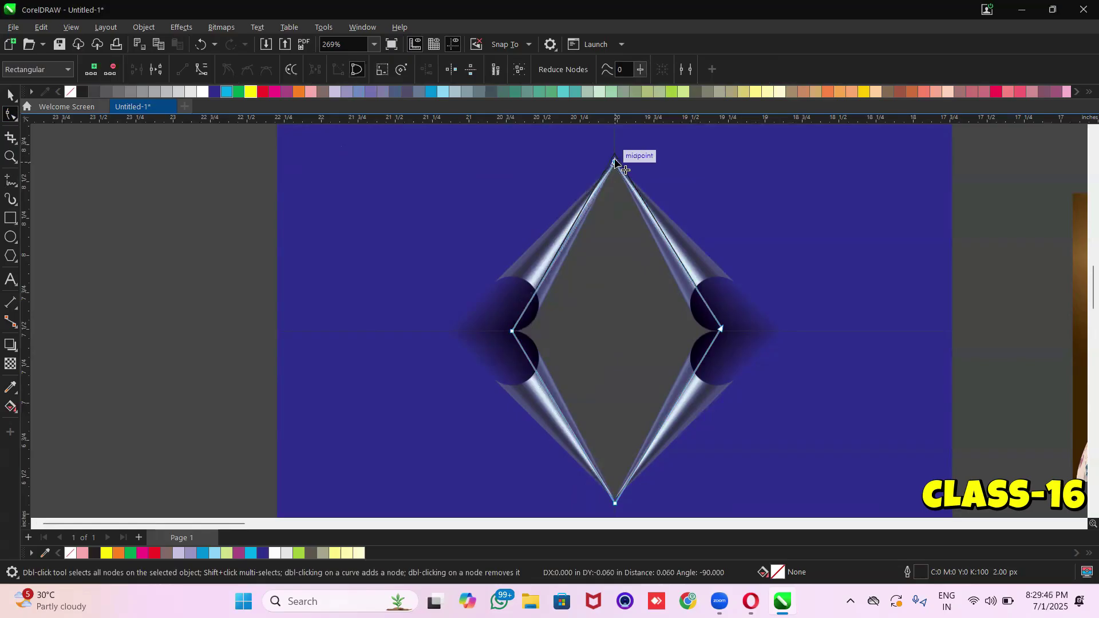
left_click_drag(722, 331, 718, 332)
left_click_drag(614, 504, 615, 508)
left_click(11, 95)
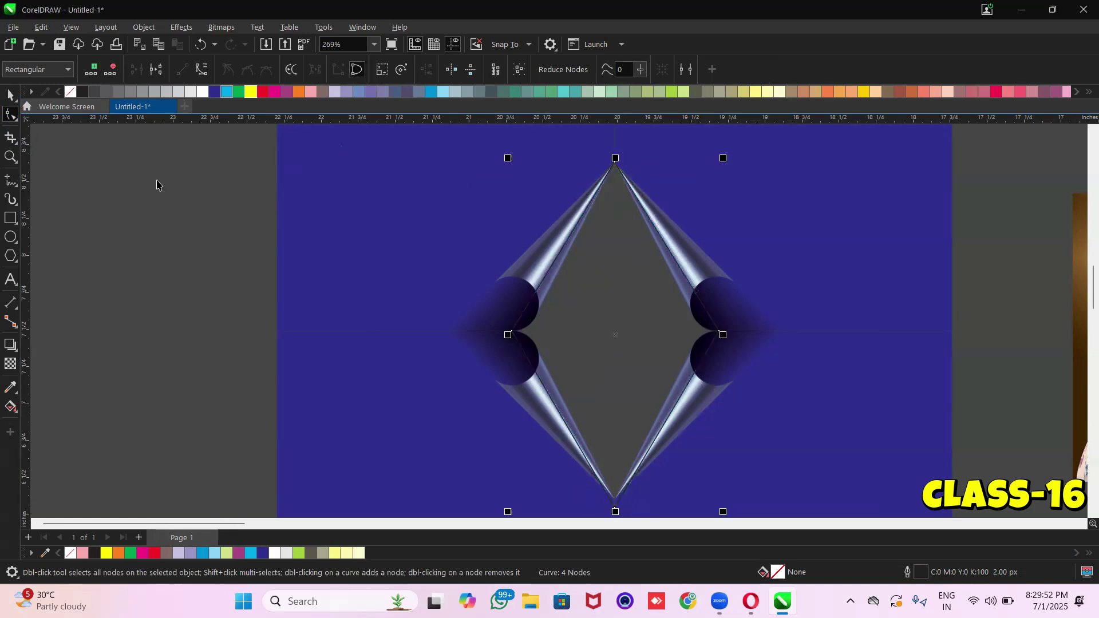
Move the portrait closer to the frame and place it inside the diamond outline with PowerClip
left_click(961, 403)
left_click_drag(1074, 432, 956, 410)
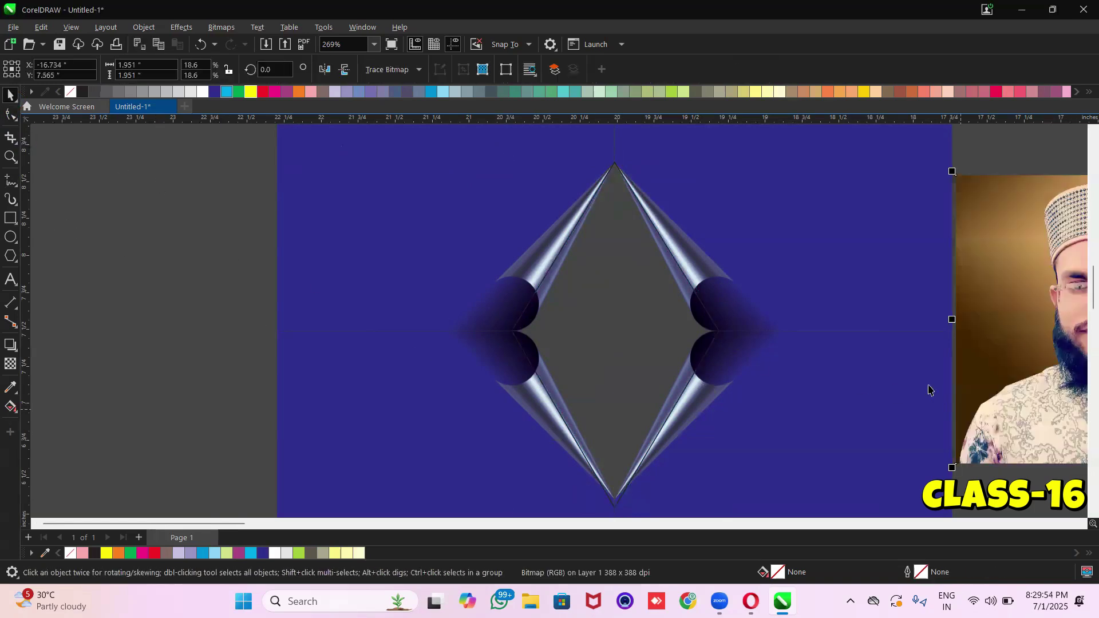
left_click(178, 27)
mouse_move(151, 26)
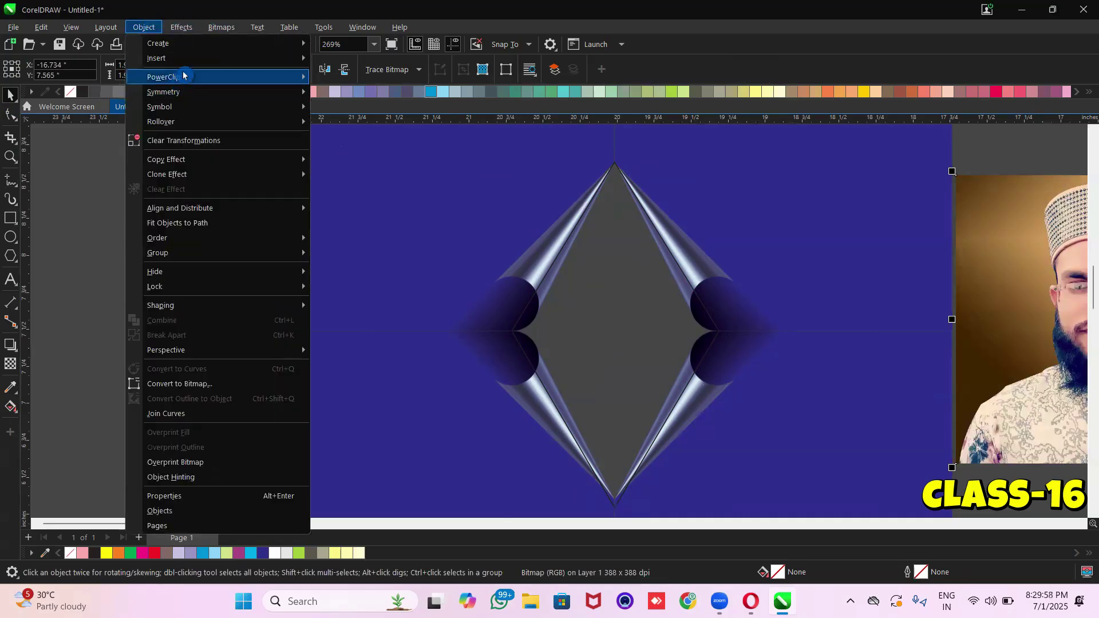
mouse_move(180, 76)
left_click(371, 82)
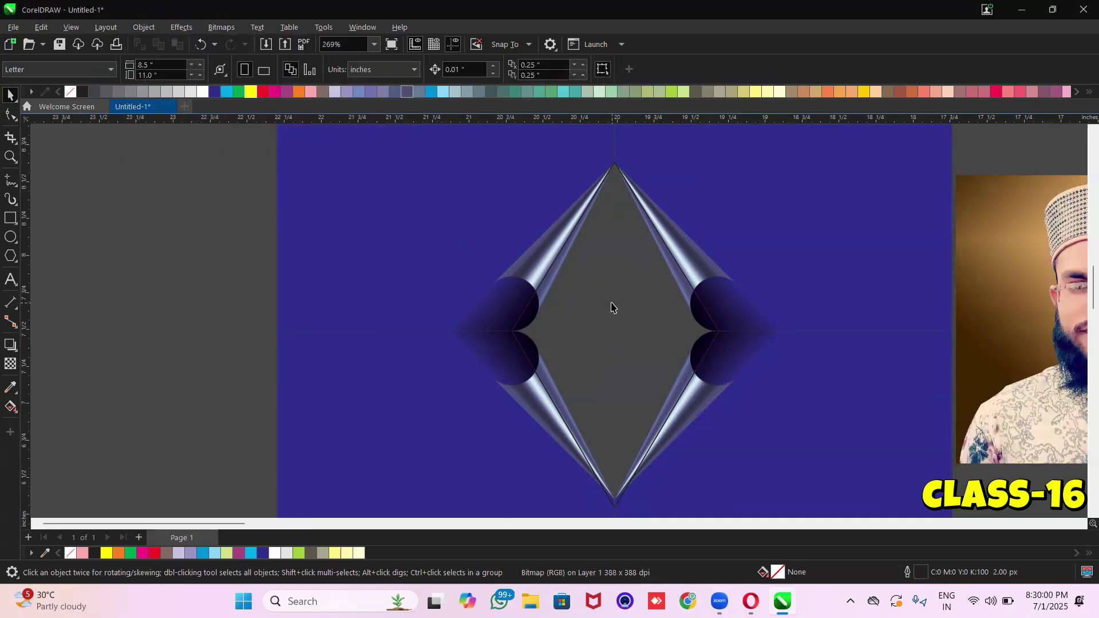
left_click(612, 308)
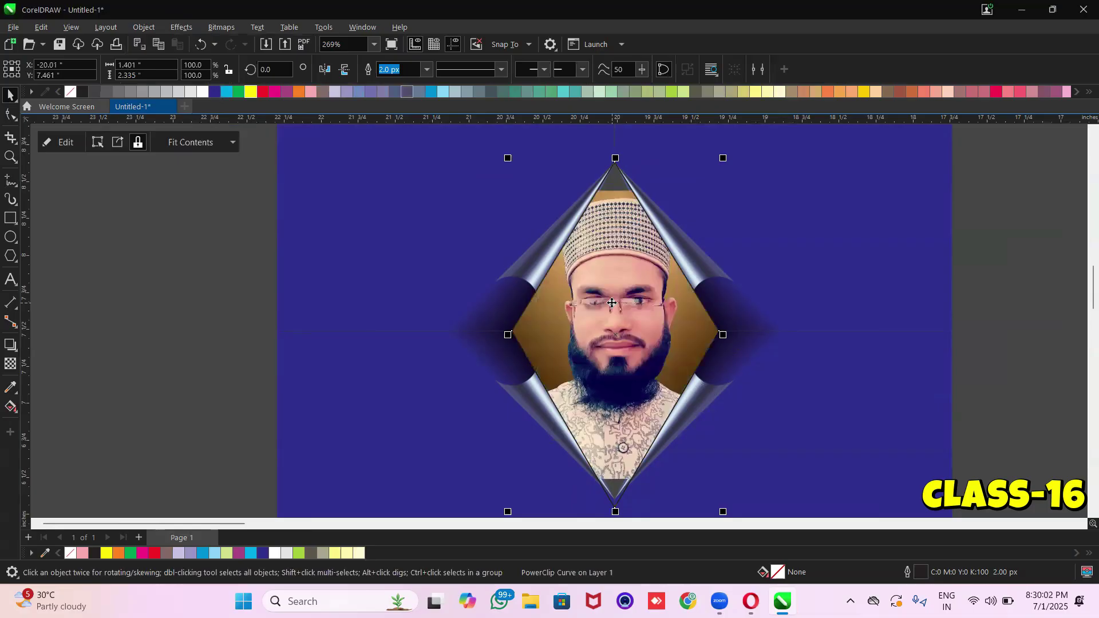
Edit the PowerClip contents and enlarge the portrait to about 2.4 inches square, covering the diamond
right_click(612, 302)
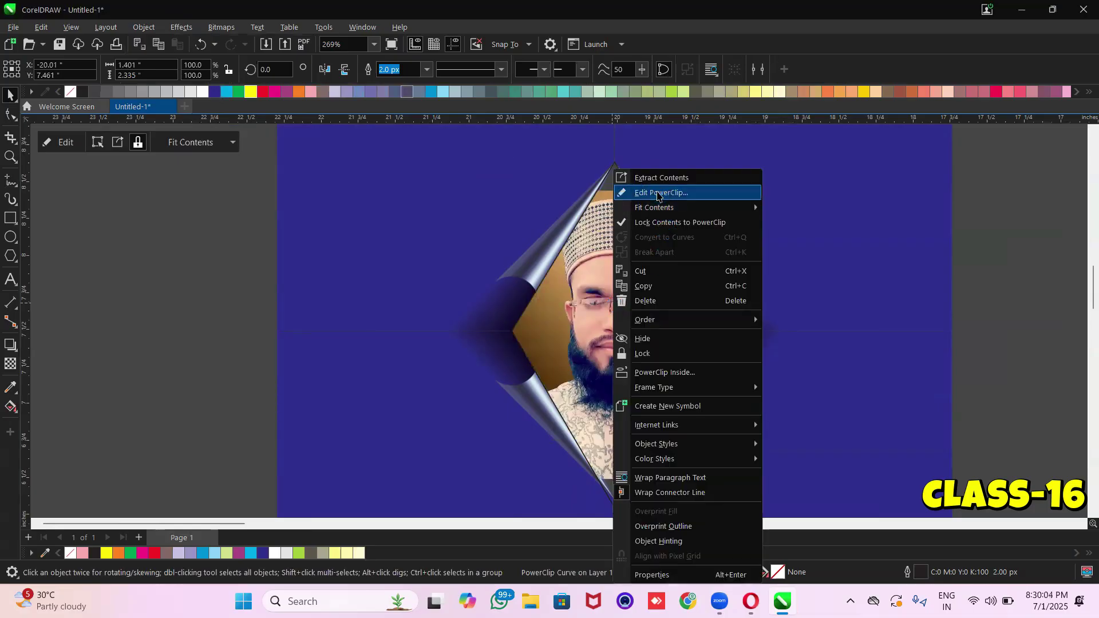
left_click(658, 194)
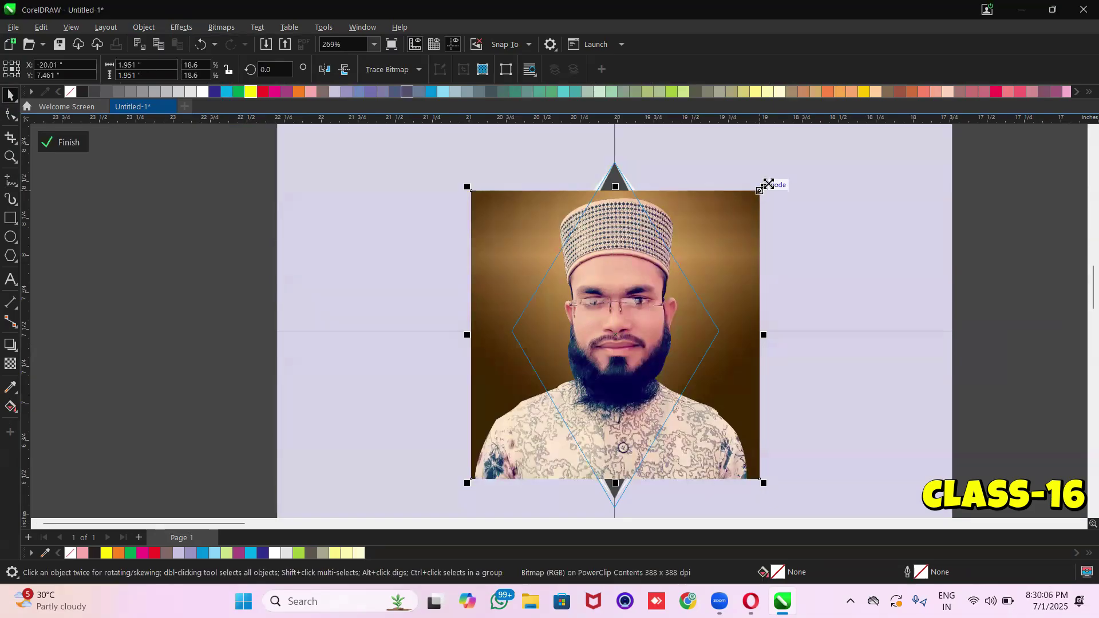
left_click_drag(767, 184, 796, 154)
mouse_move(721, 211)
left_mouse_down()
mouse_move(724, 230)
mouse_move(737, 201)
left_mouse_up()
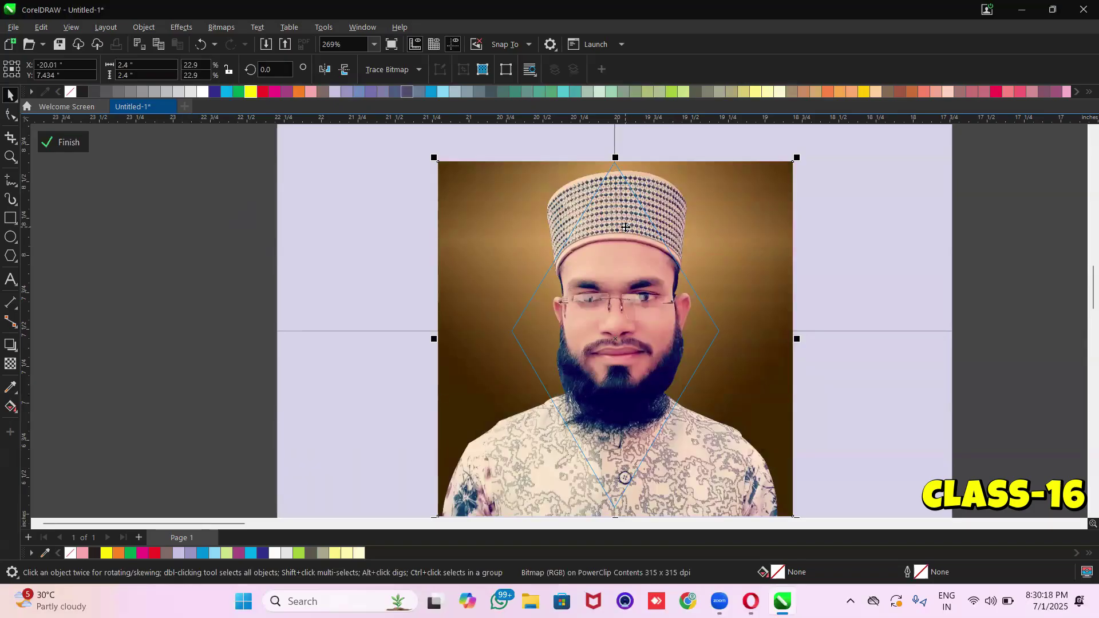
Delete the portrait from inside the diamond PowerClip and leave contents editing
key("Delete")
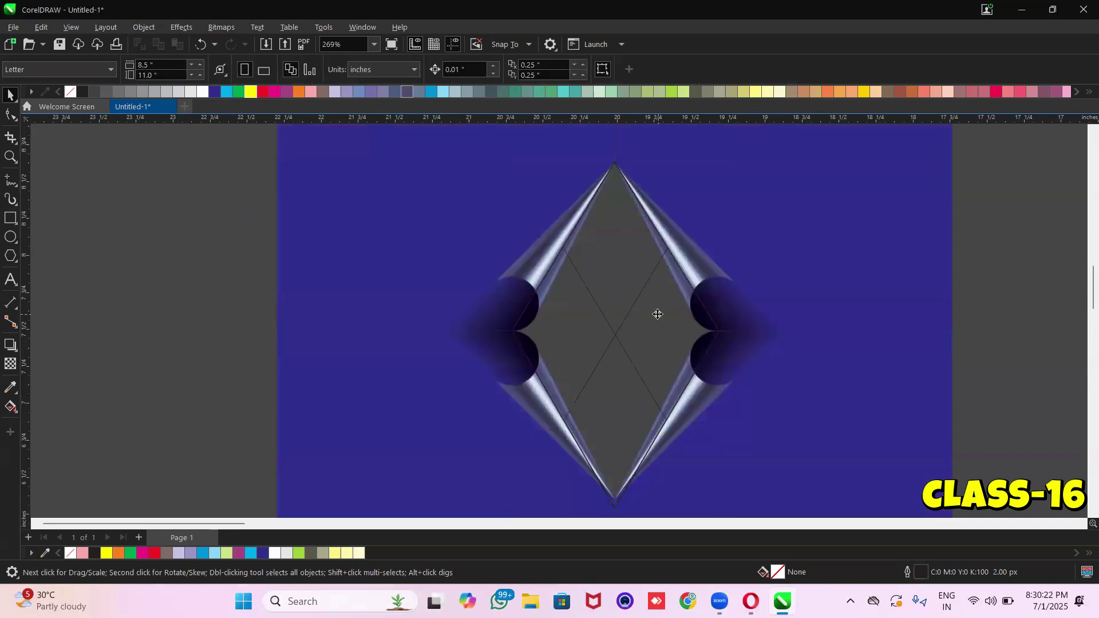
left_click(657, 316)
Import the cut-out boy photo from the desktop into CorelDRAW and move it to the empty area left of the frame
left_click(1021, 9)
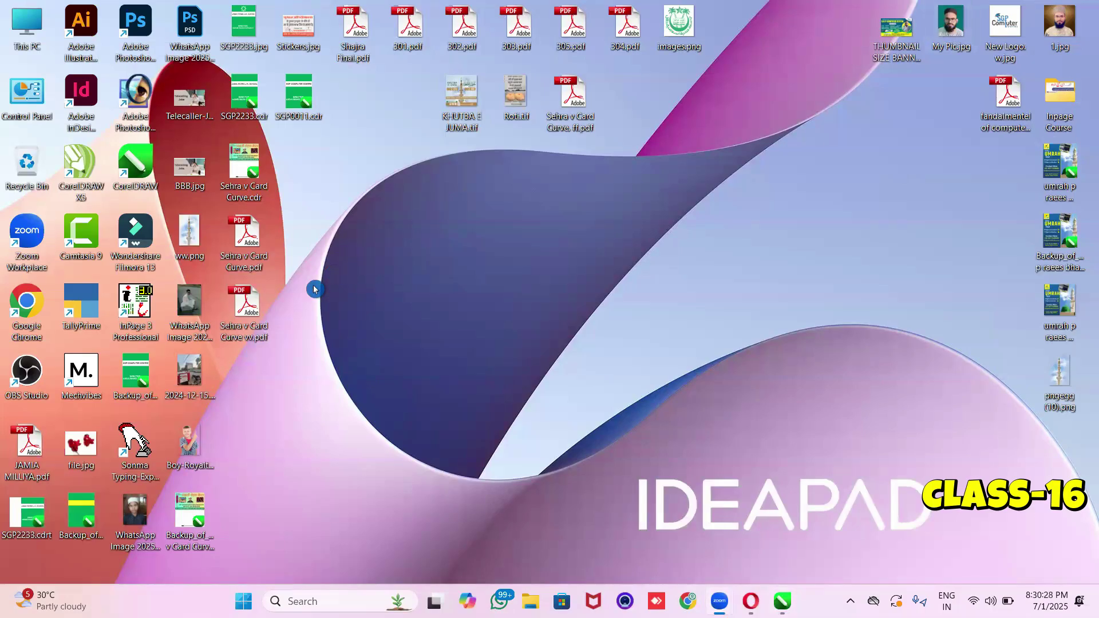
mouse_move(189, 445)
left_mouse_down()
mouse_move(259, 444)
mouse_move(442, 475)
mouse_move(695, 550)
mouse_move(781, 590)
mouse_move(737, 399)
left_mouse_up()
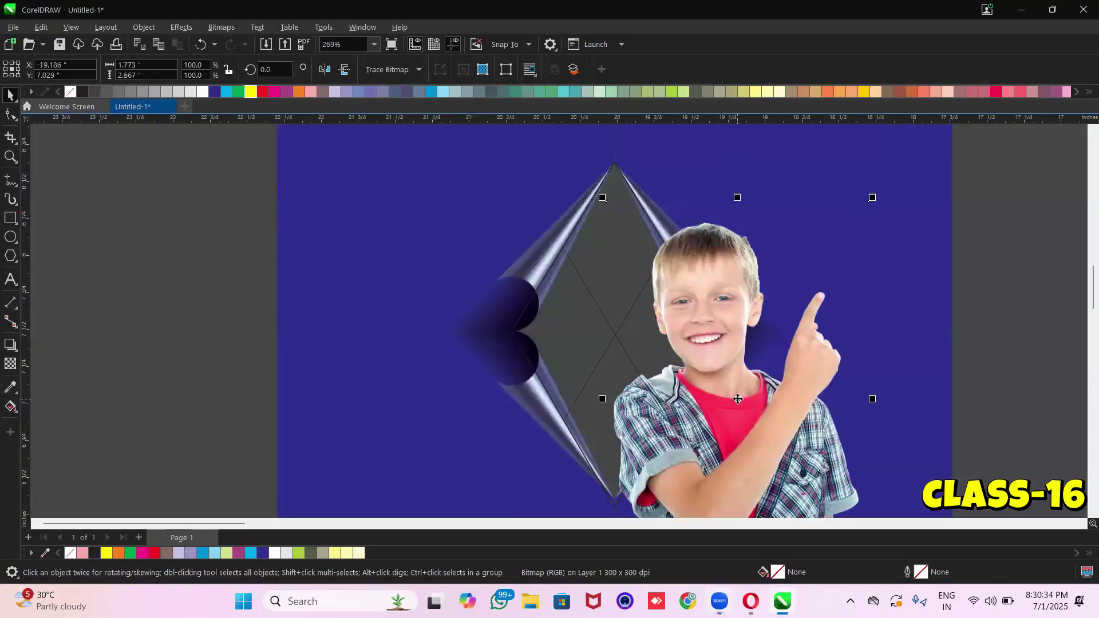
key("F4")
left_click_drag(622, 432, 301, 387)
Sample the pinkish-red of the boy's T-shirt with the eyedropper and fill the diamond with it
left_click(10, 387)
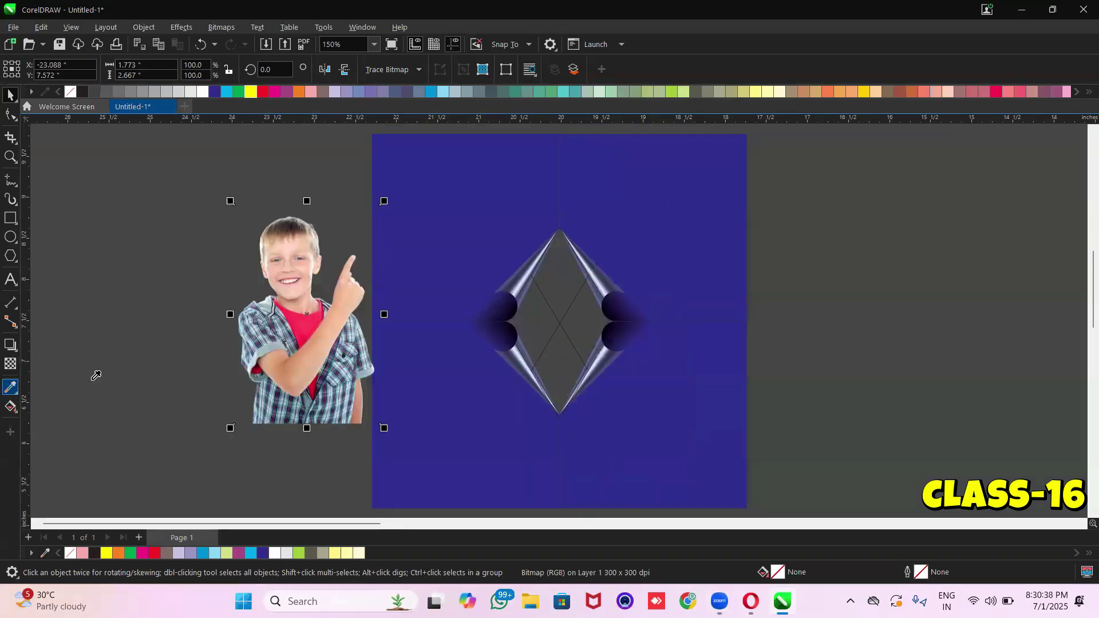
left_click(309, 337)
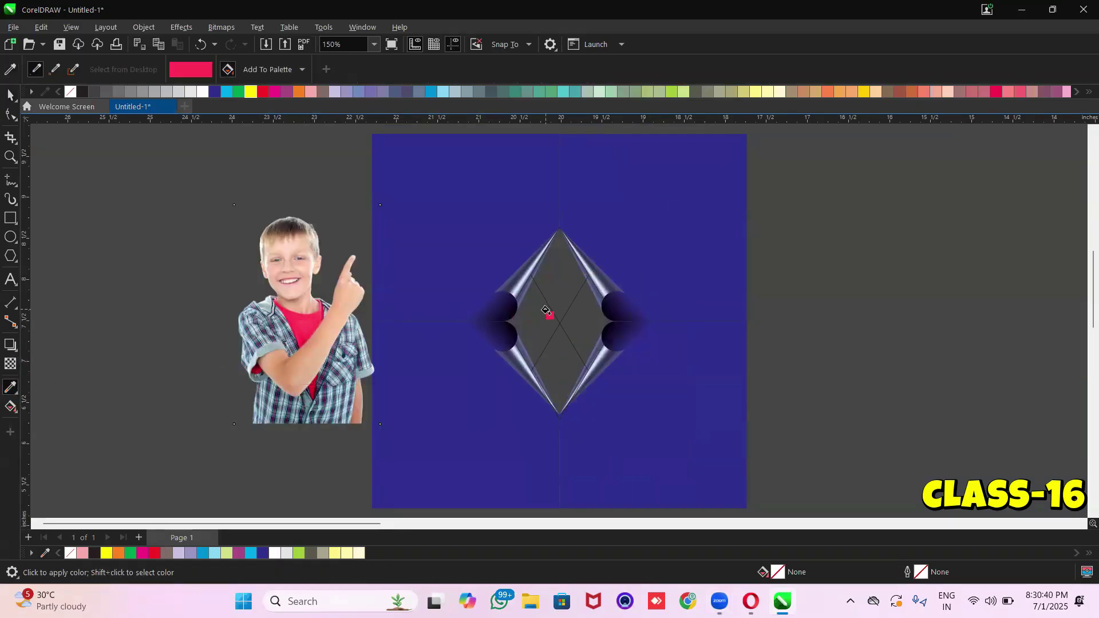
left_click(548, 310)
left_click(14, 95)
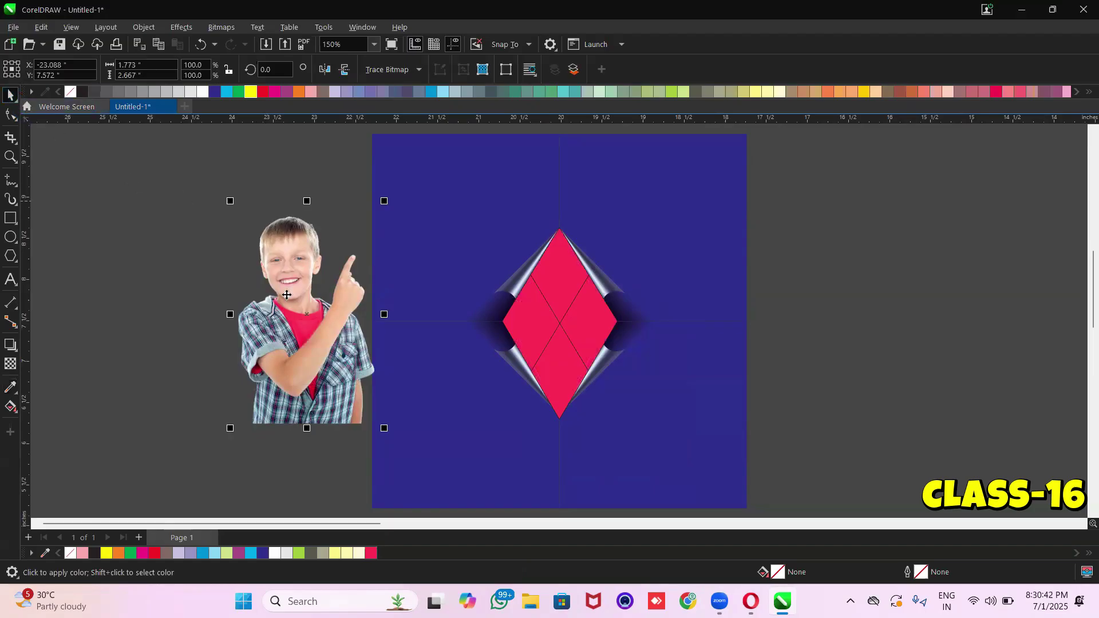
Place the boy photo inside the red diamond with PowerClip
left_click(143, 27)
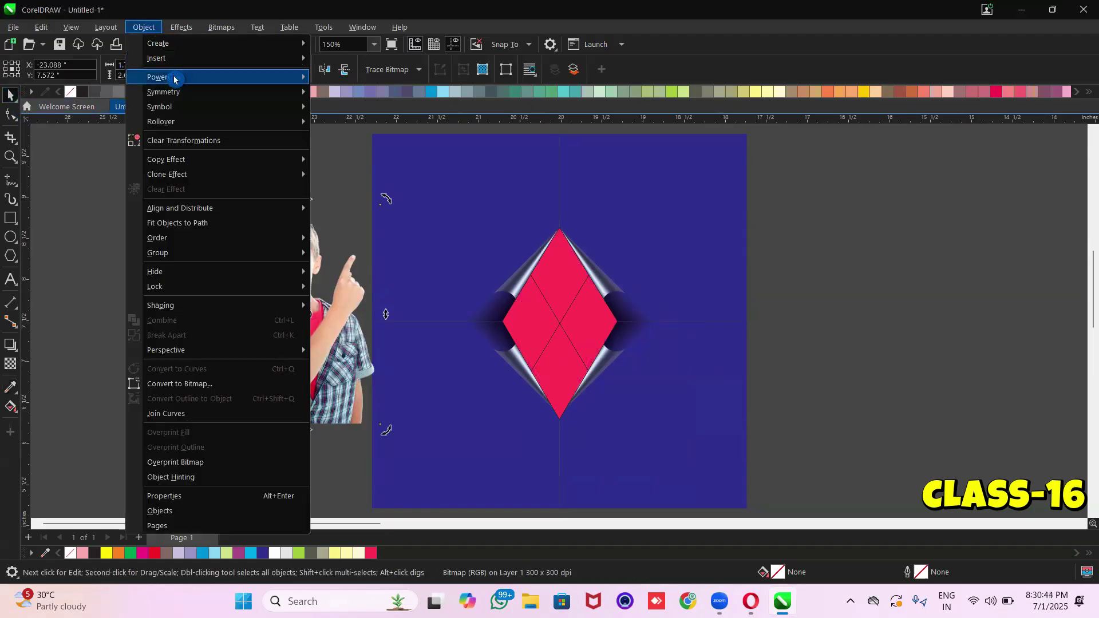
key("Escape")
key("Escape")
left_click(558, 279)
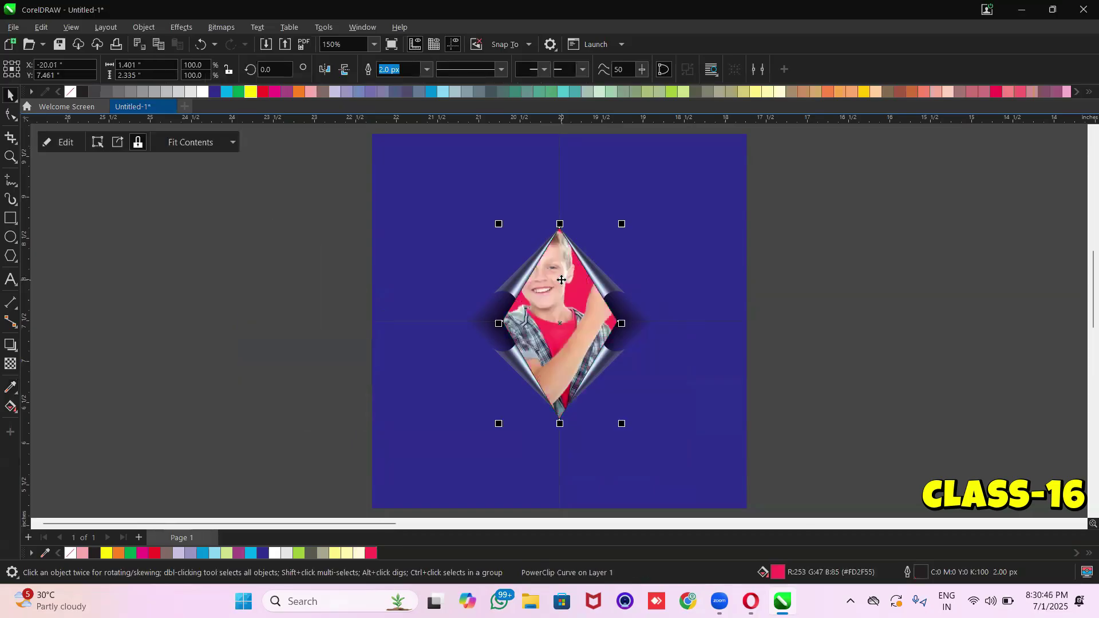
Edit the PowerClip contents, scale the boy photo to about 1.67 × 2.52 inches, lower it within the diamond and finish editing
right_click(558, 279)
left_click(597, 197)
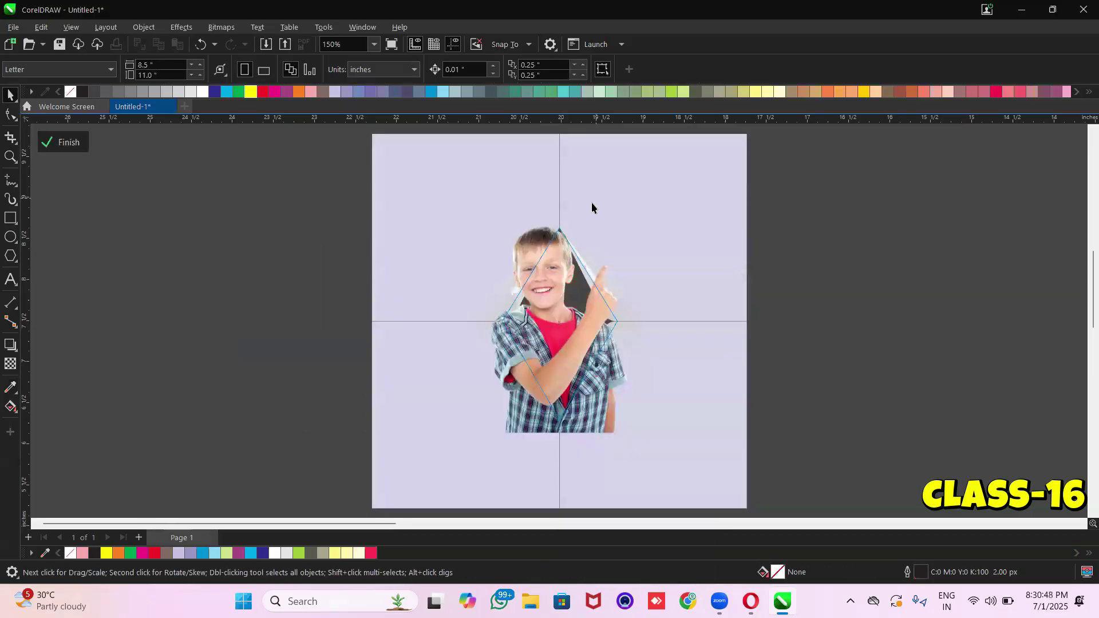
left_click(556, 299)
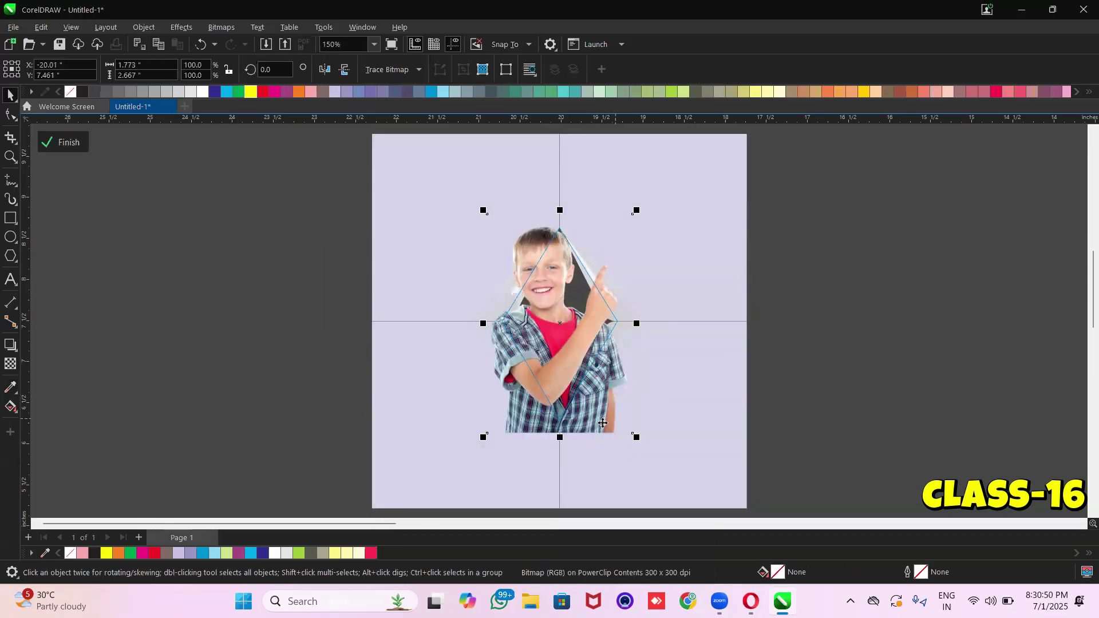
mouse_move(595, 421)
left_mouse_down()
mouse_move(635, 430)
mouse_move(598, 404)
left_mouse_up()
left_click_drag(597, 405, 598, 410)
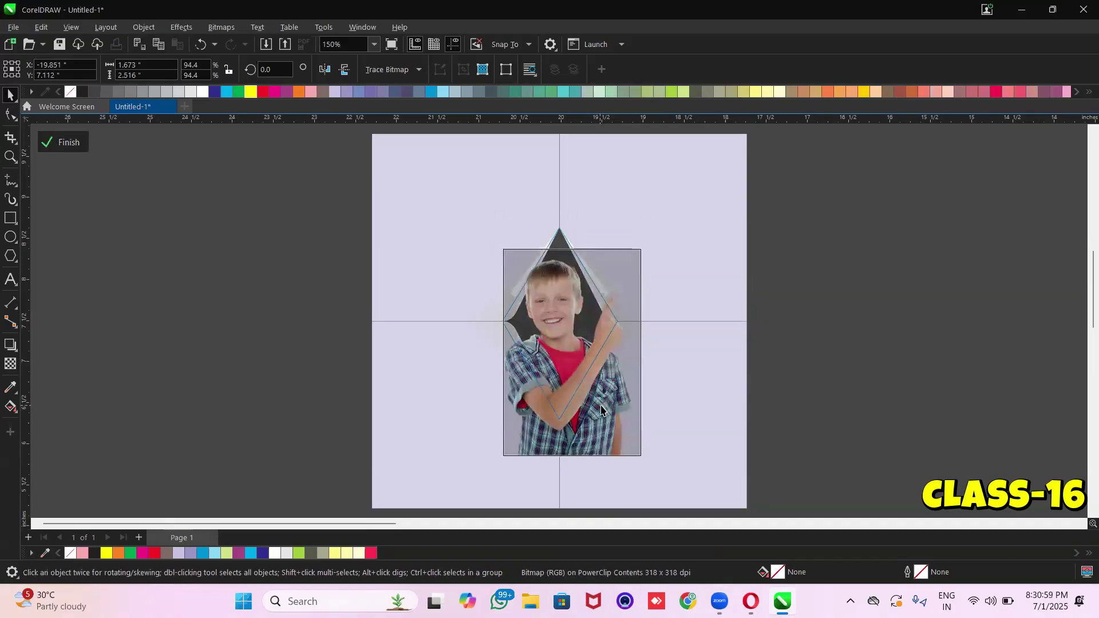
left_click(58, 146)
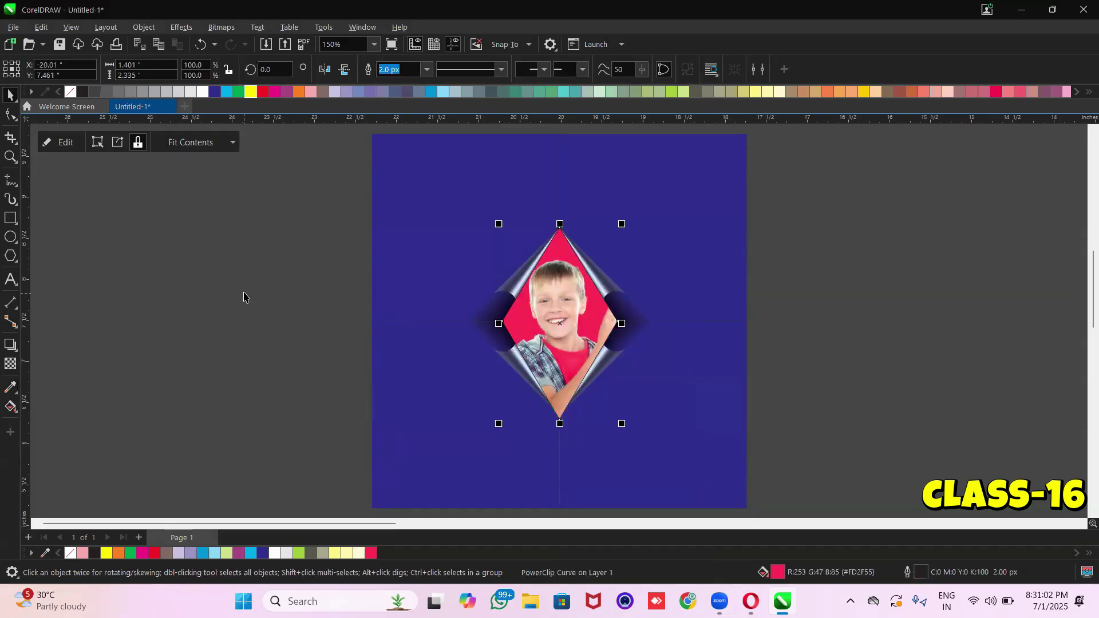
Bring the grouped blue curled frame to the front of the layer, over the diamond photo, and clear the selection
left_click(692, 208)
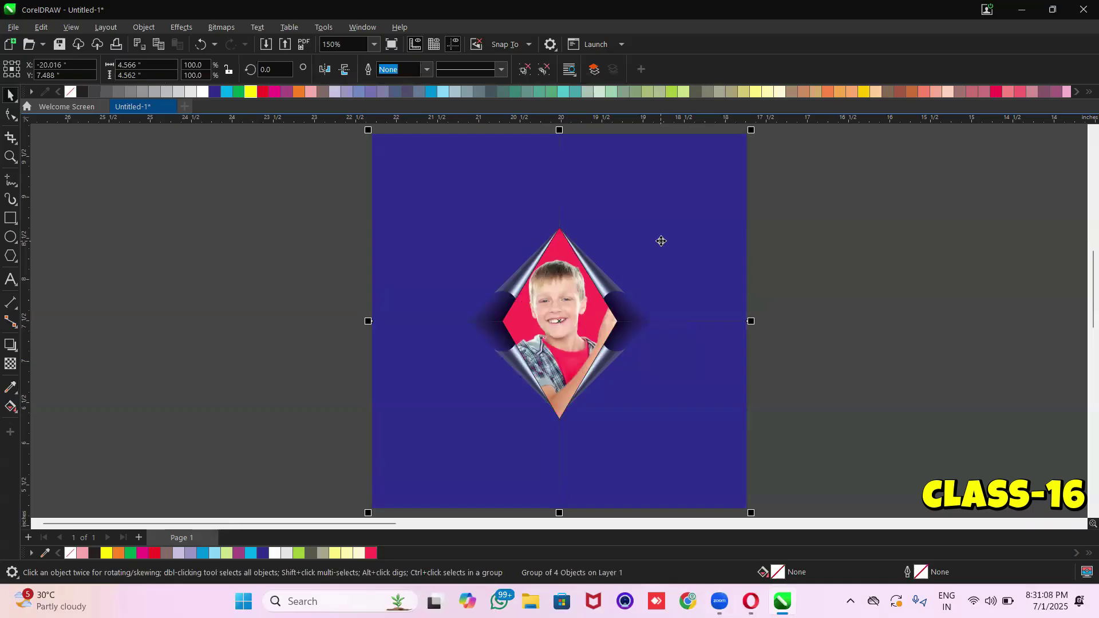
key("shift+Page_Up")
left_click(302, 243)
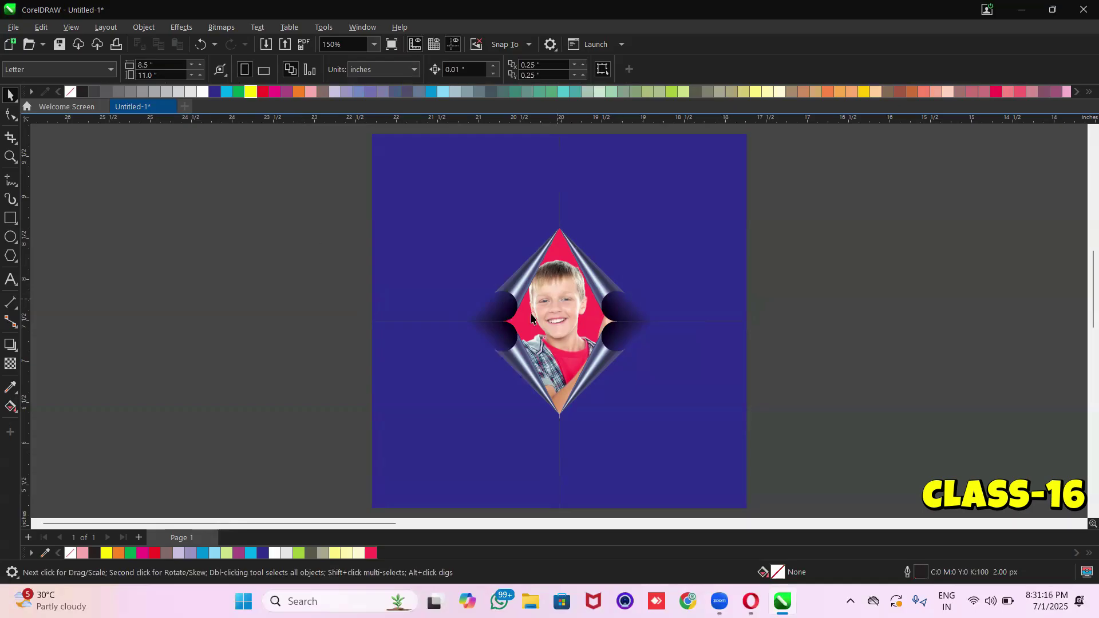
left_click(143, 27)
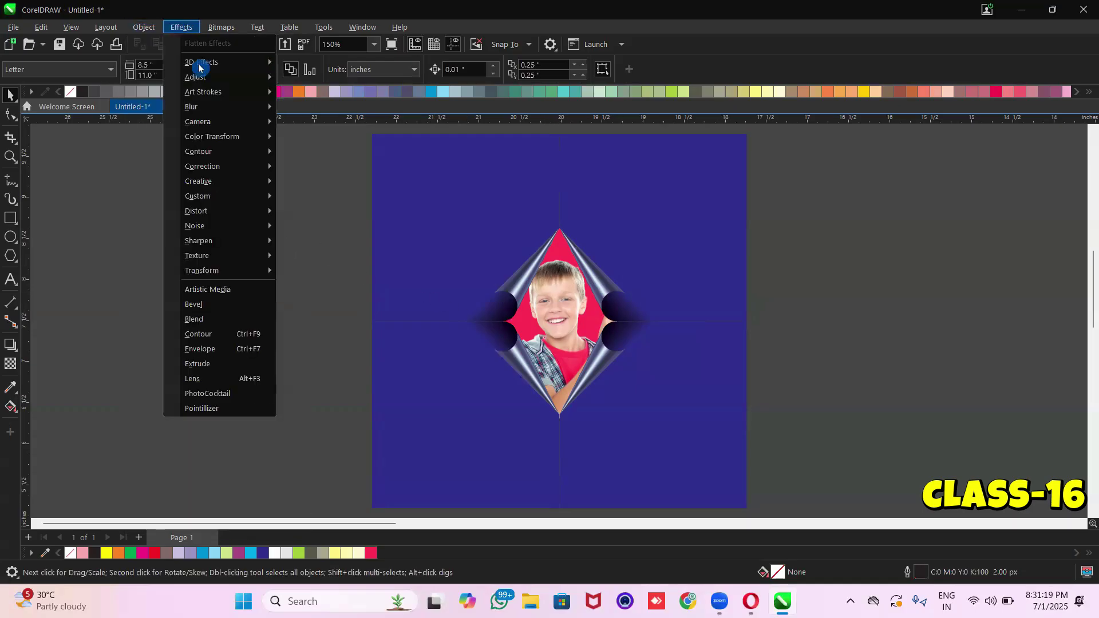
Delete the grouped blue curled frame and the diamond photo behind it, clearing the drawing area
mouse_move(211, 106)
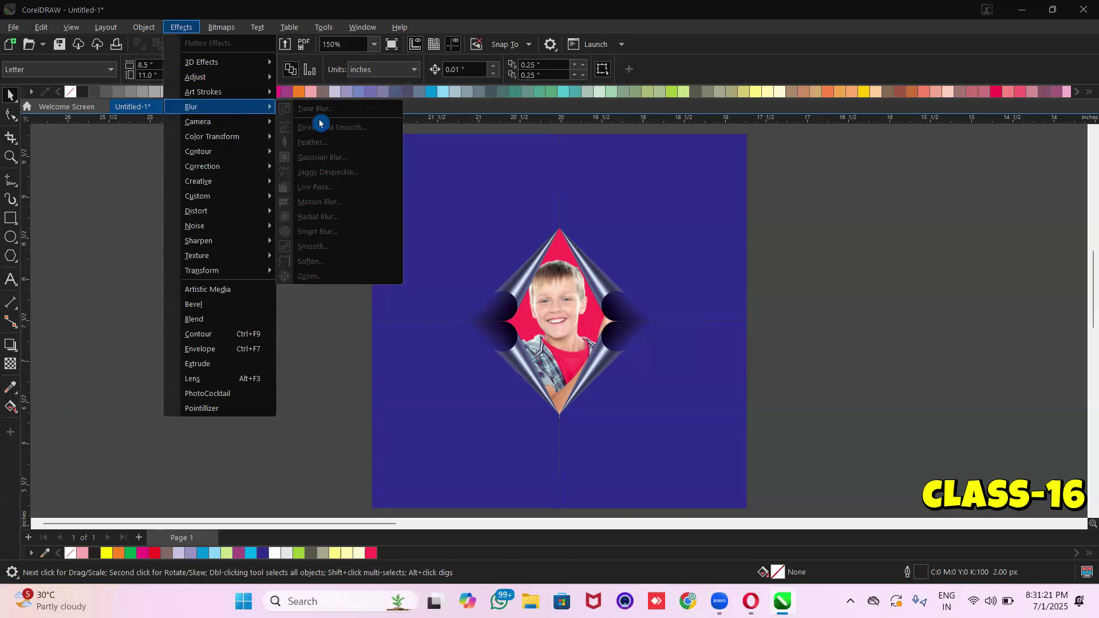
left_click(125, 176)
left_click(533, 208)
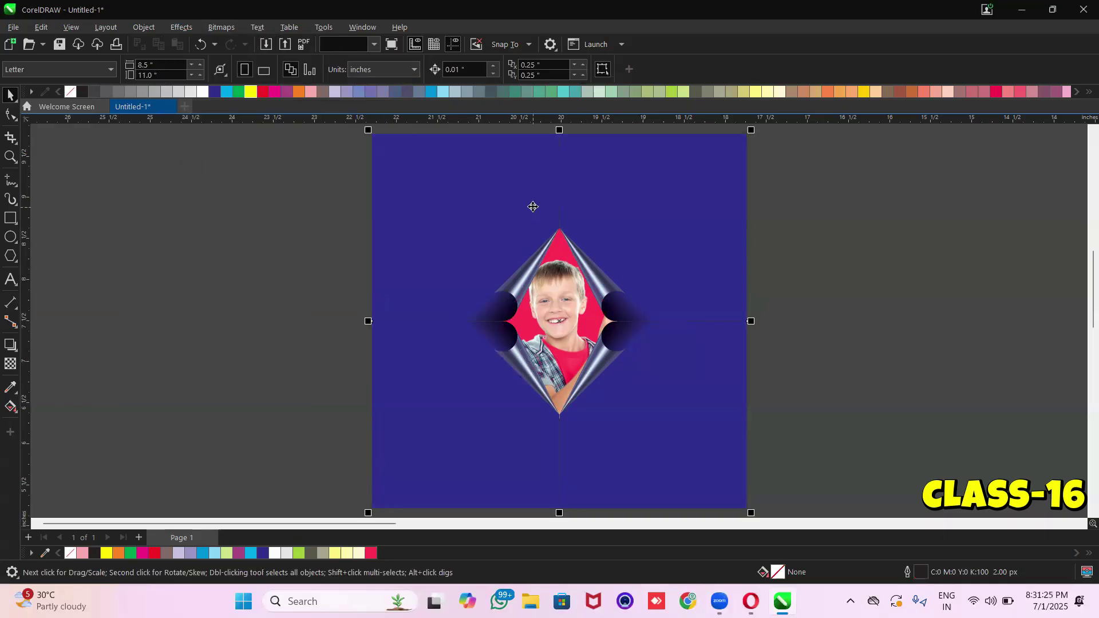
key("Delete")
left_click(557, 311)
key("Delete")
Draw a horizontal rectangle about 2.18 × 0.44 inches and fill it with yellow
left_click(17, 219)
left_click_drag(369, 255, 547, 291)
left_click(253, 95)
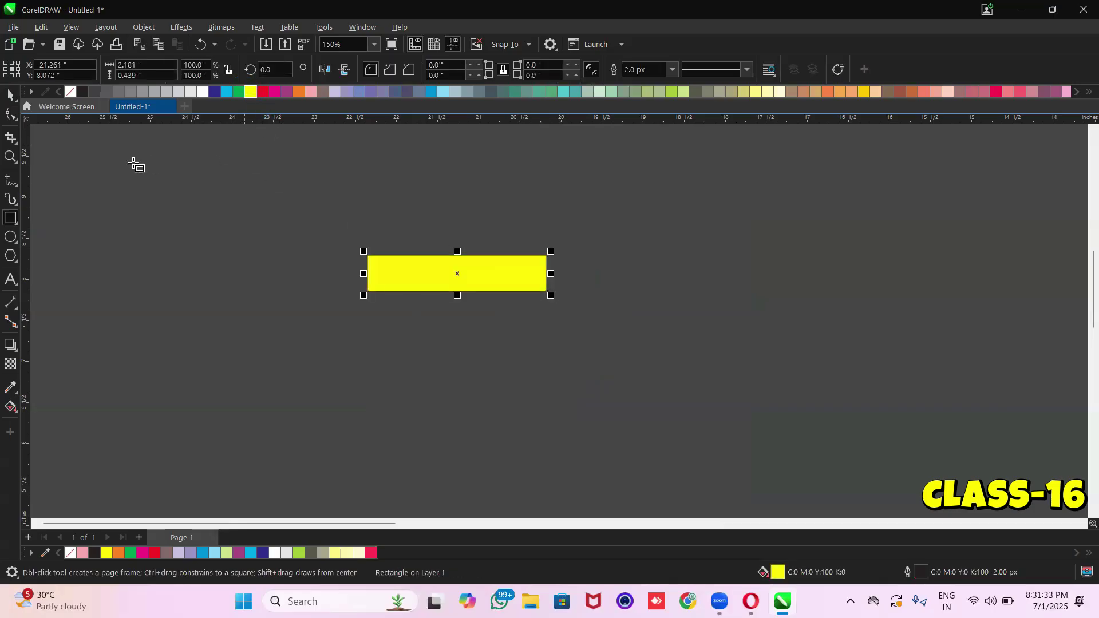
Create a black copy of the yellow rectangle without an outline, slightly lower and narrowed to about 1.17 inches wide
left_click(11, 96)
left_click(444, 283)
left_click_drag(458, 275, 458, 293)
left_click_drag(550, 291, 468, 291)
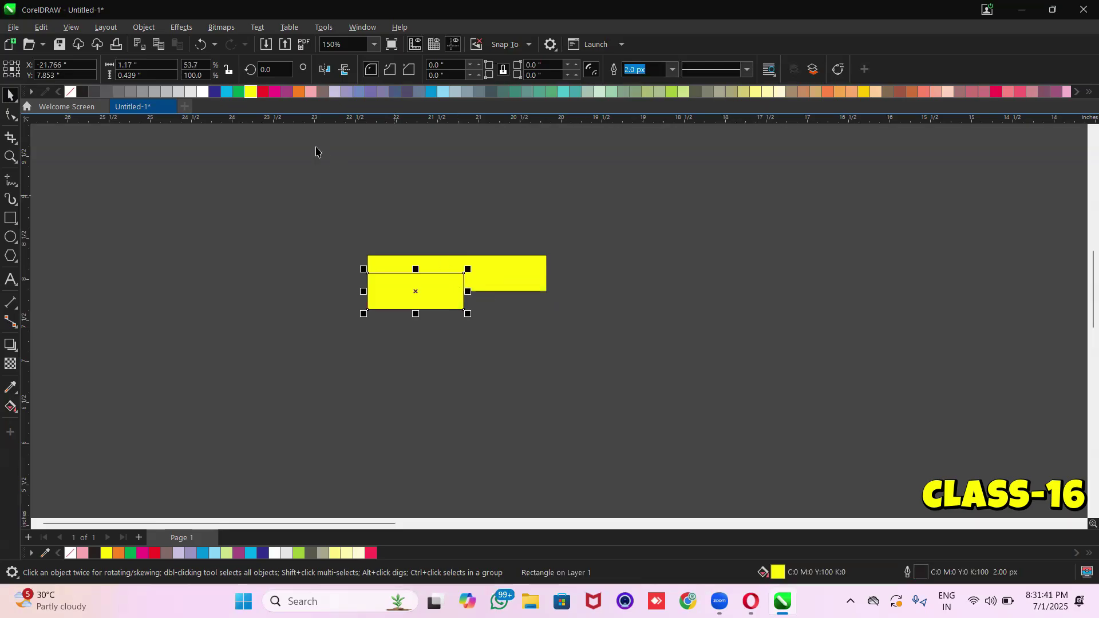
left_click(83, 92)
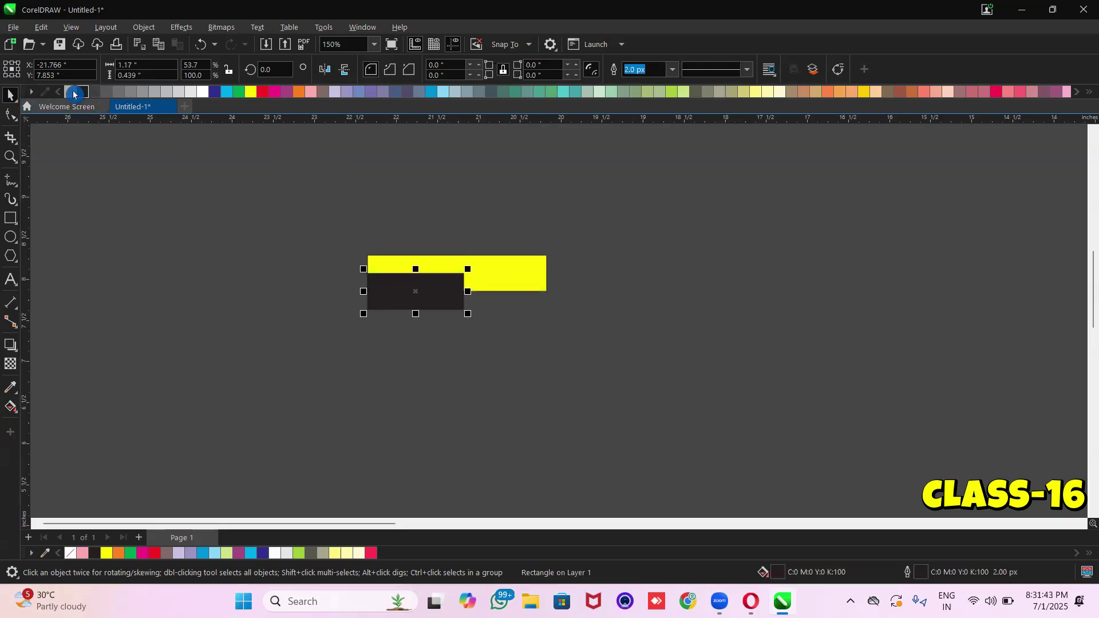
right_click(70, 92)
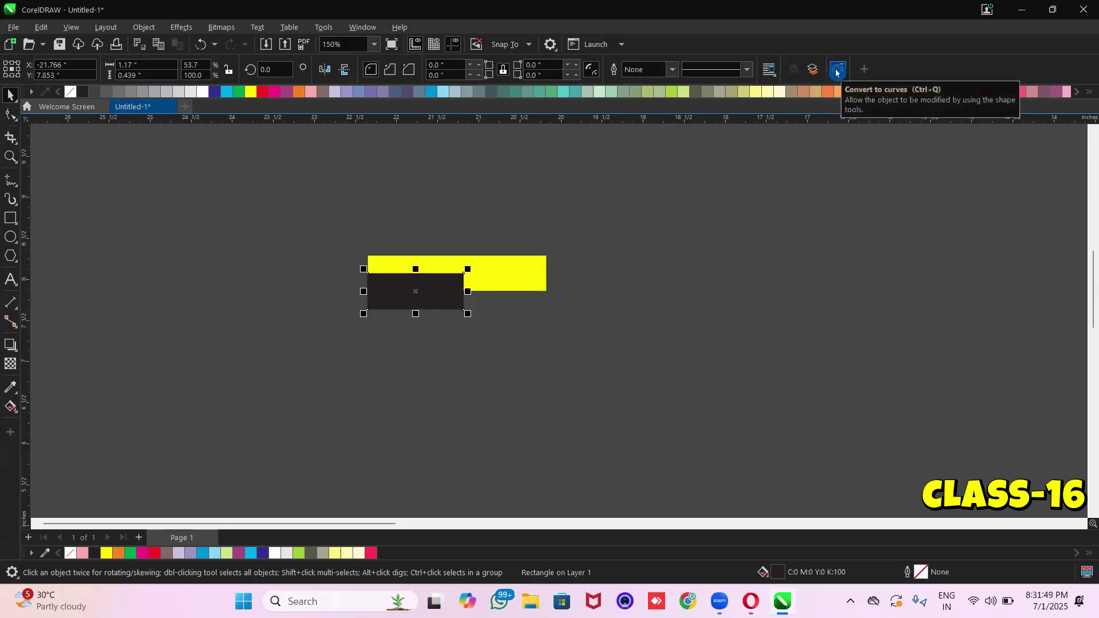
Convert the black rectangle to curves and move its lower-right node up and slightly outward to taper the shape
left_click(836, 71)
left_click(10, 114)
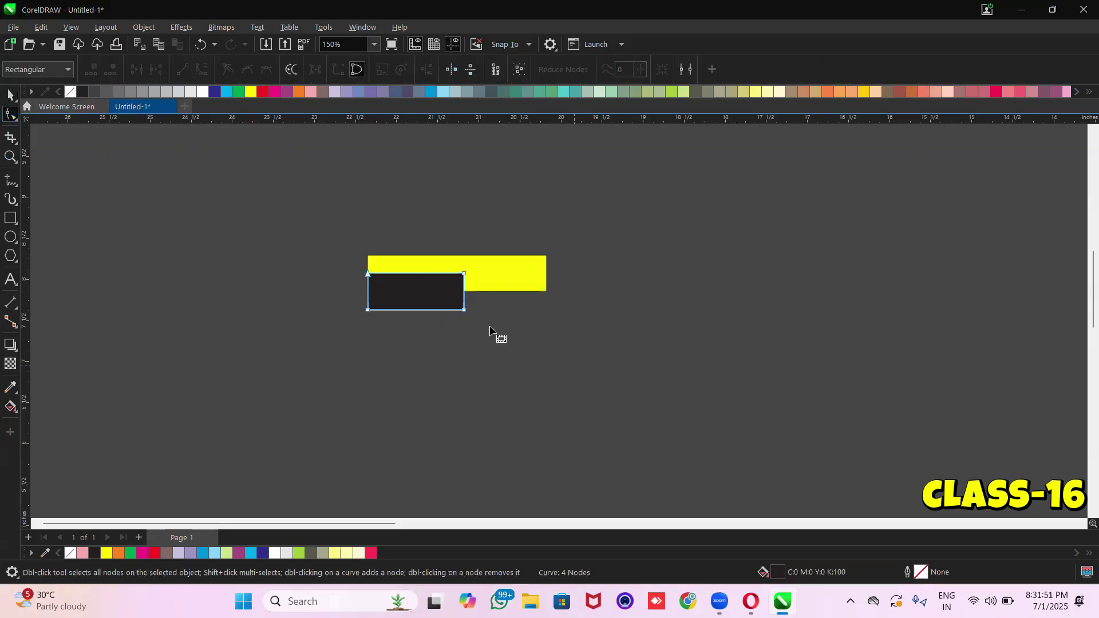
left_click_drag(464, 311, 473, 287)
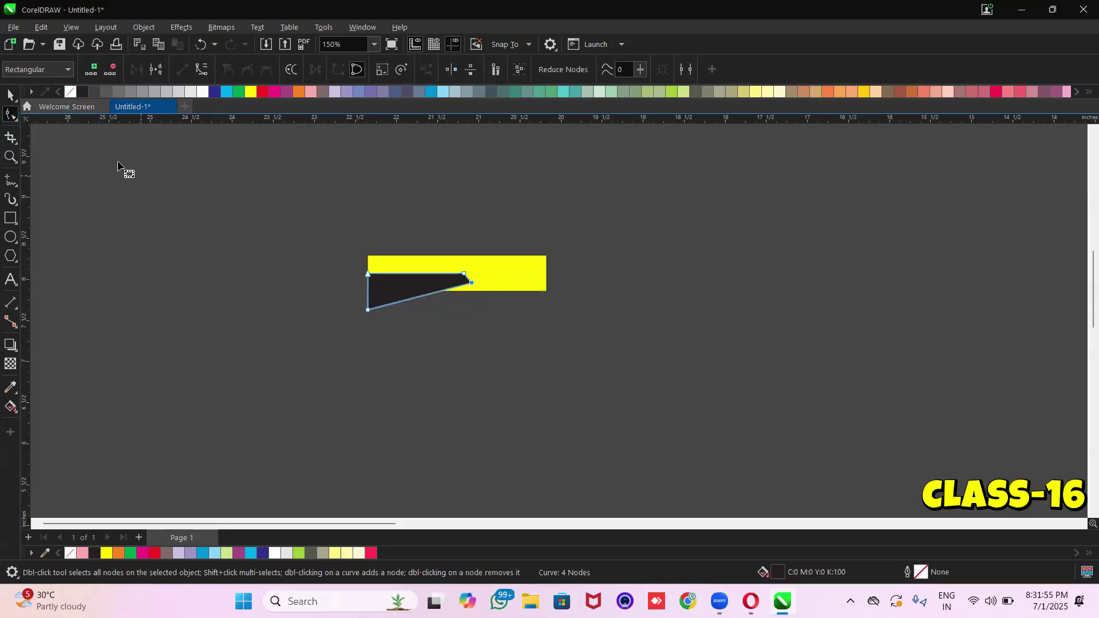
key("F4")
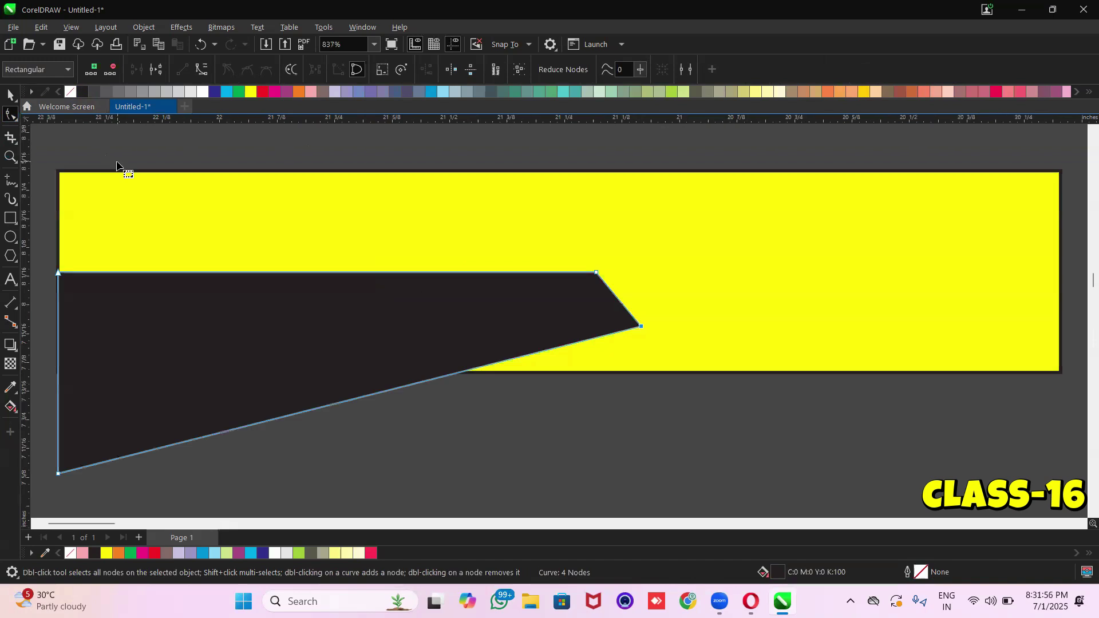
Convert the tapered black shape to a 300 dpi CMYK Color (32-bit) bitmap with anti-aliasing and a transparent background
left_click(10, 96)
key("space")
left_click(269, 329)
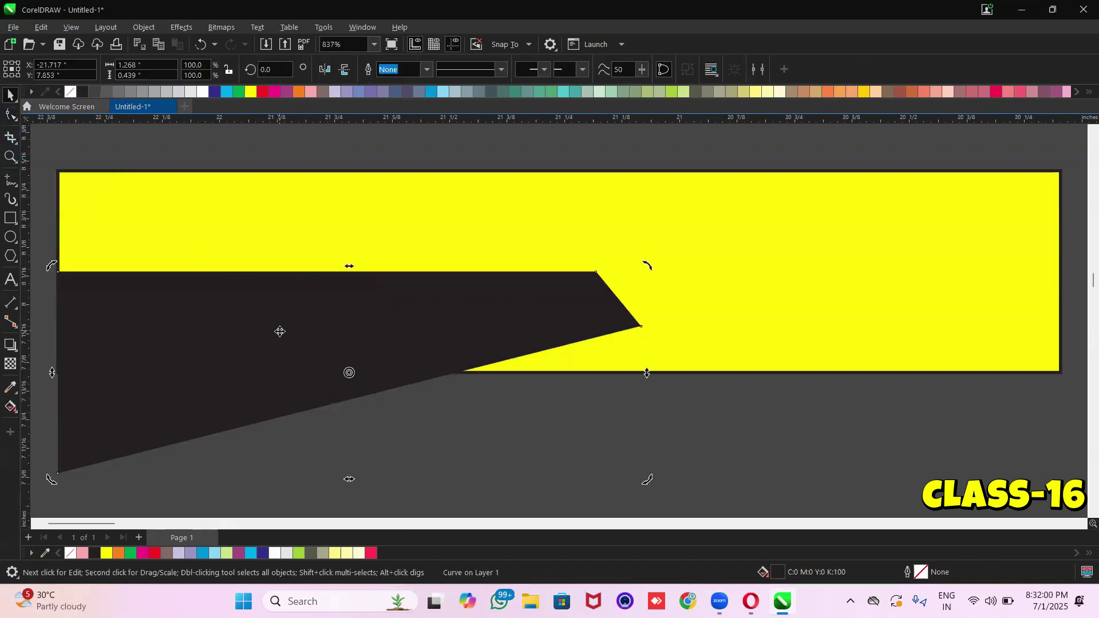
left_click(221, 27)
left_click(236, 45)
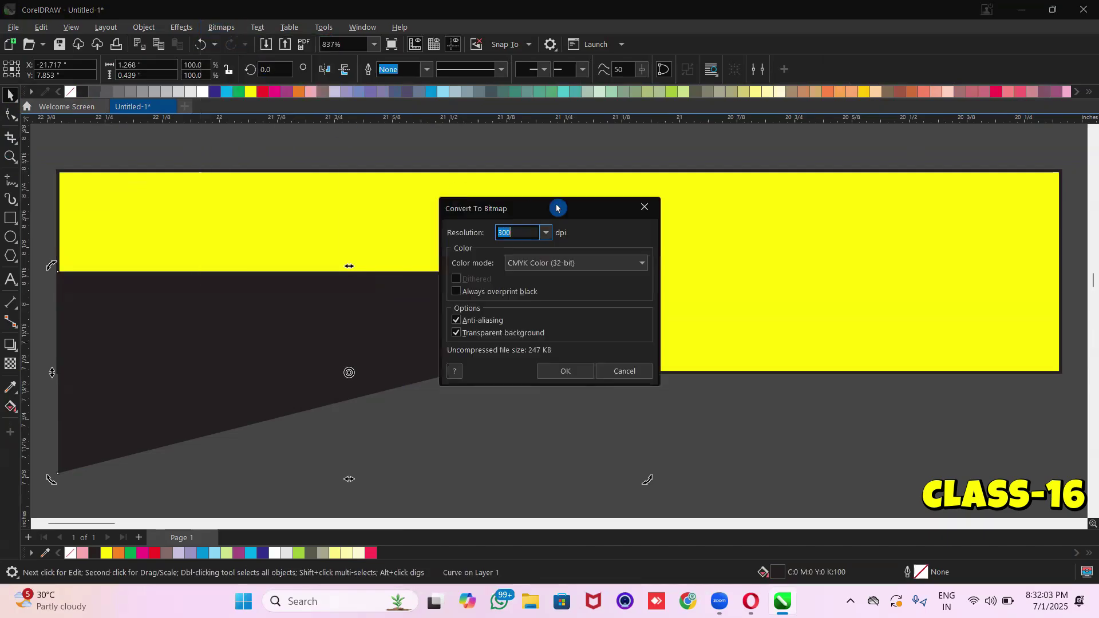
left_click(528, 267)
left_click(524, 261)
double_click(523, 230)
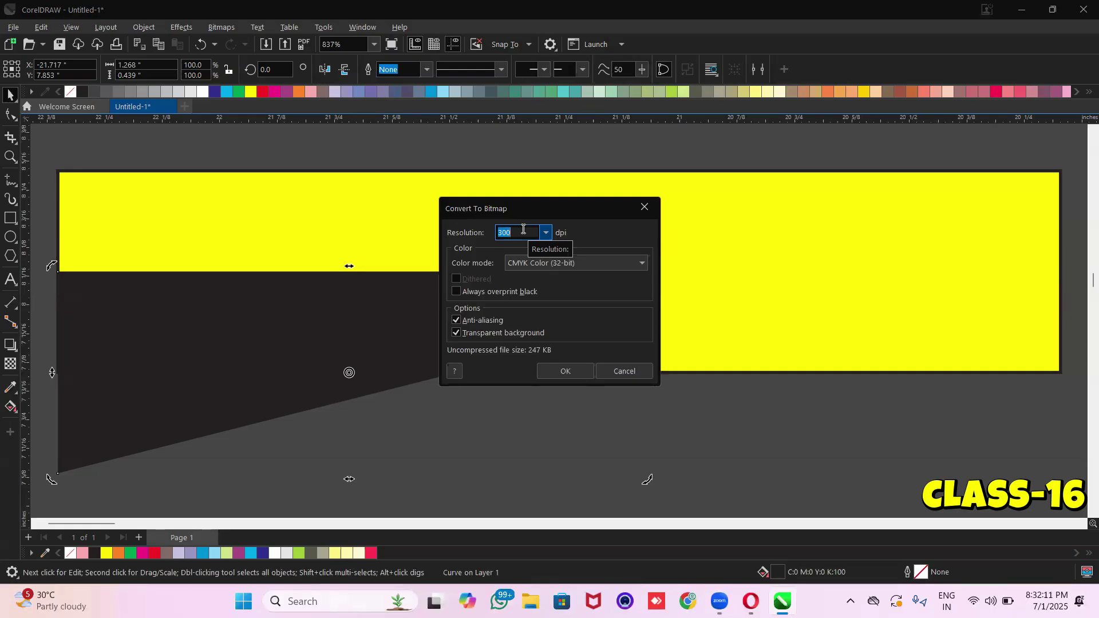
left_click(549, 372)
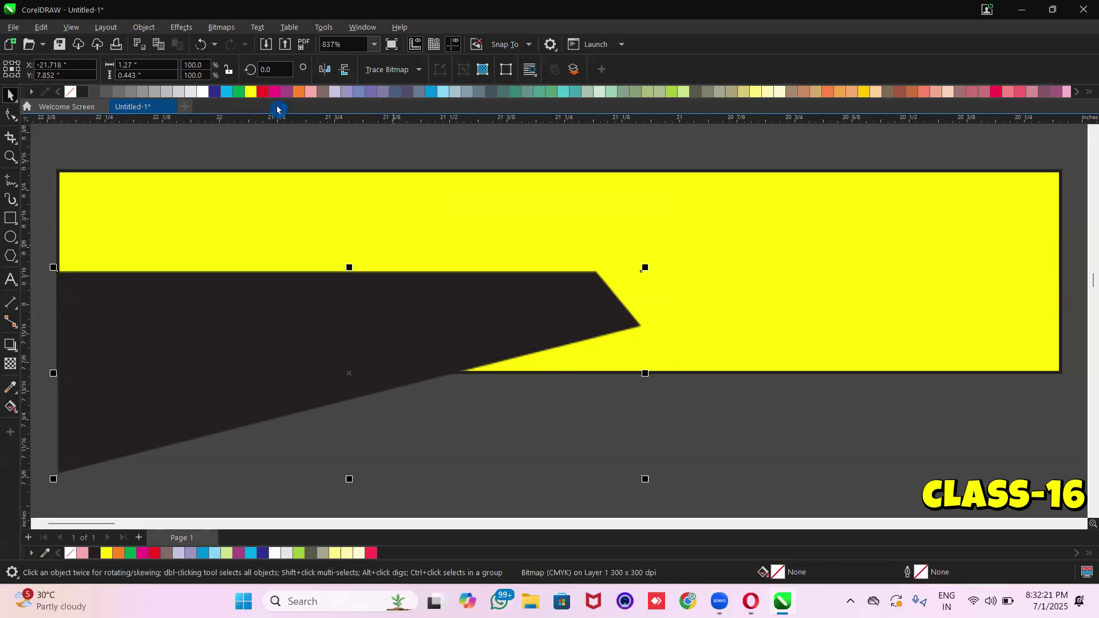
Apply a Gaussian Blur with a radius of 18.7 pixels to the black bitmap
left_click(189, 30)
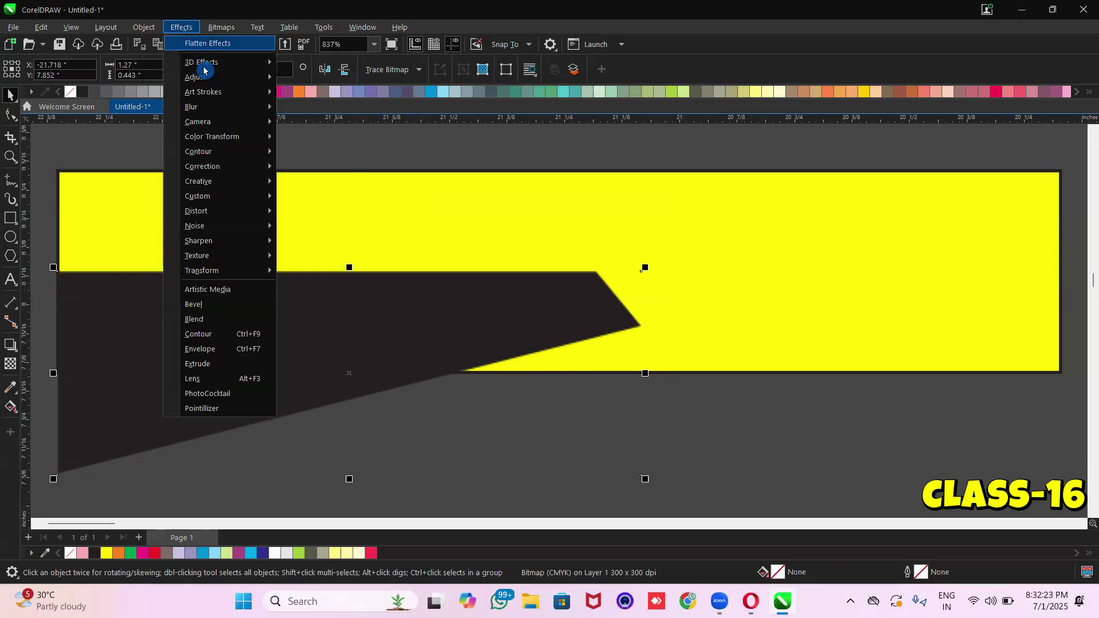
mouse_move(257, 107)
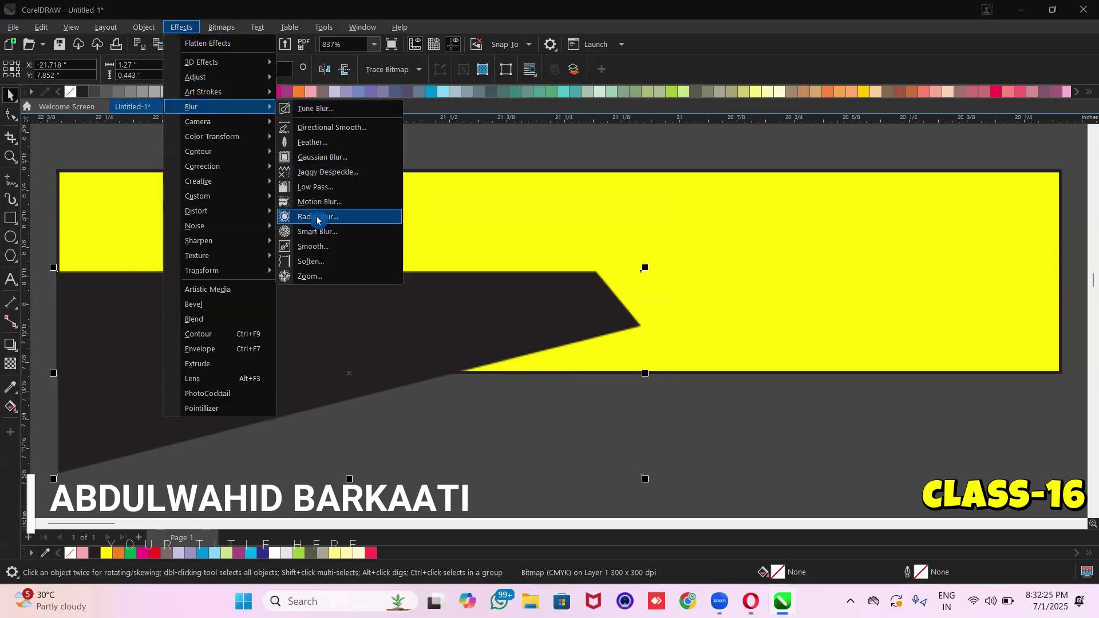
left_click(336, 157)
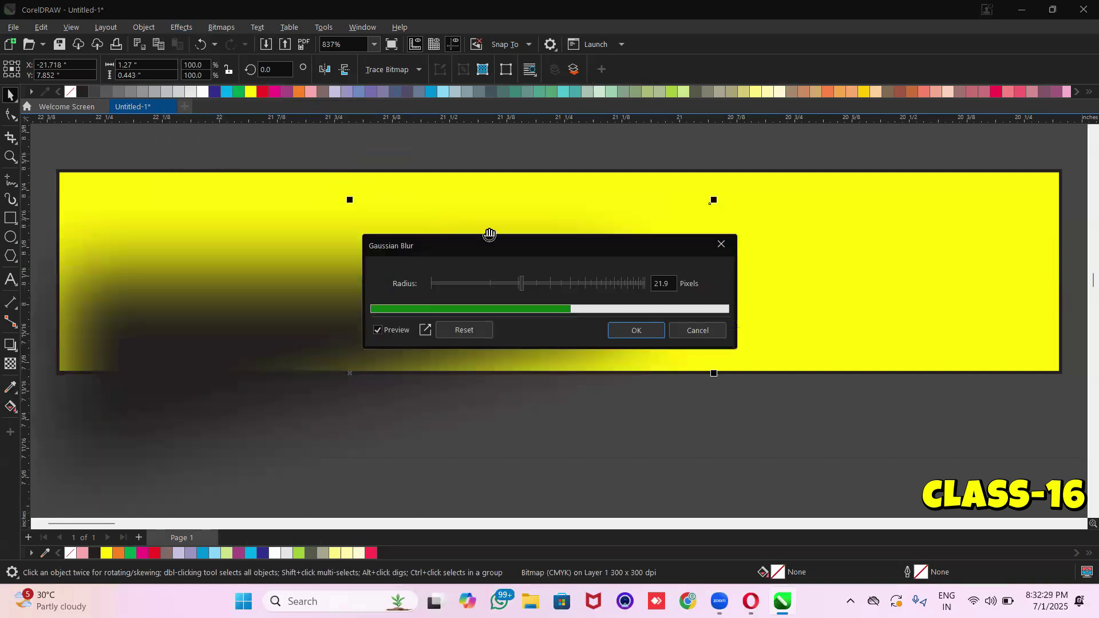
left_click_drag(490, 245, 555, 143)
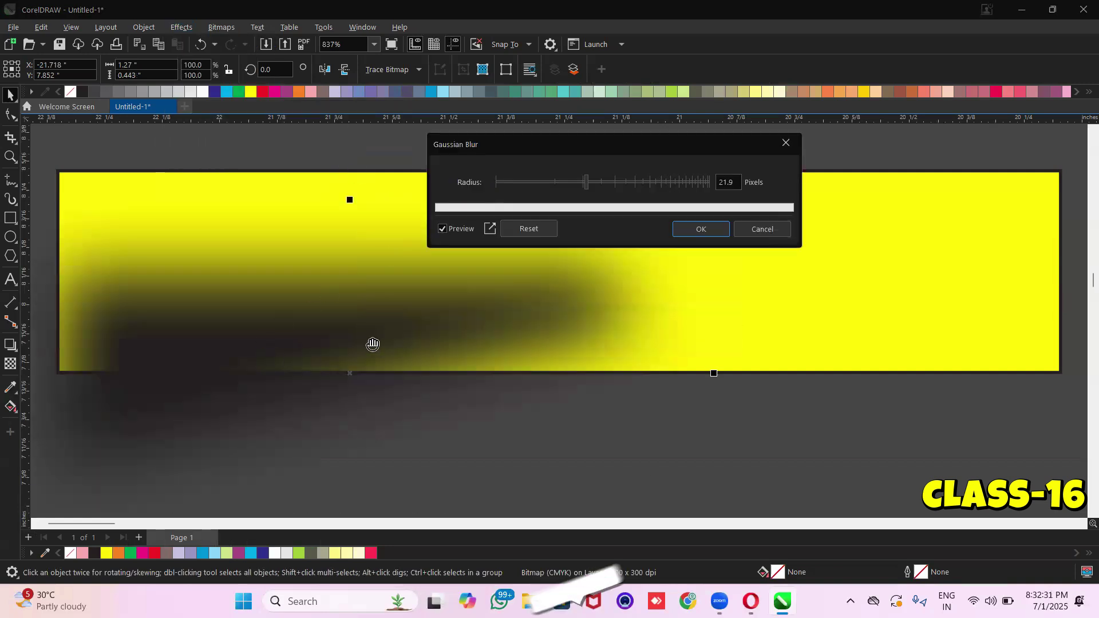
mouse_move(578, 186)
left_mouse_down()
mouse_move(595, 182)
mouse_move(566, 185)
mouse_move(585, 199)
left_mouse_up()
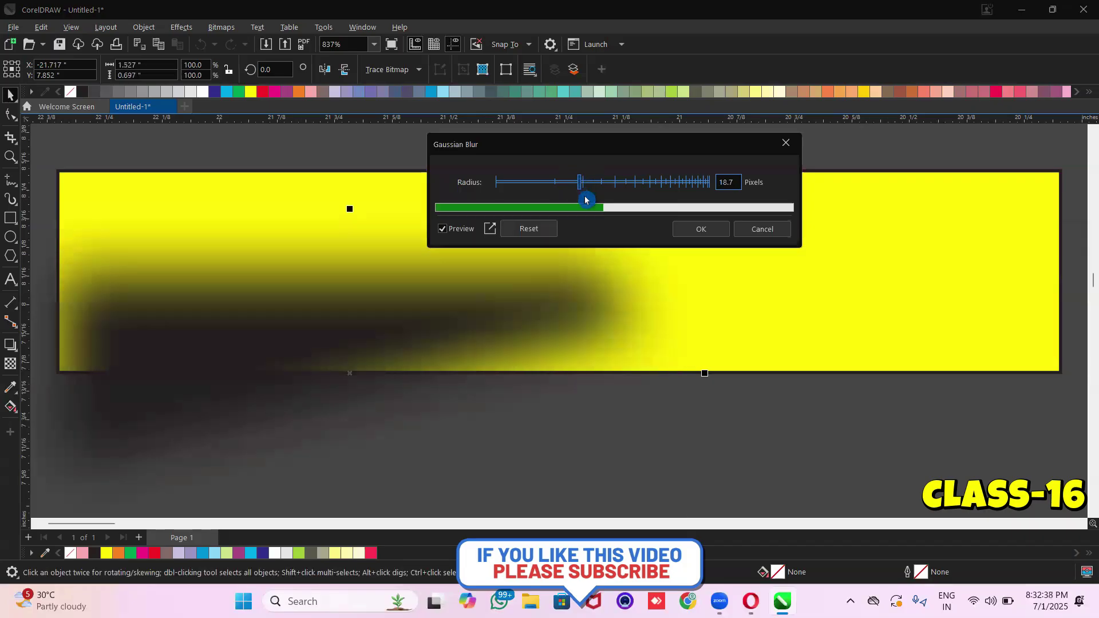
left_click(693, 230)
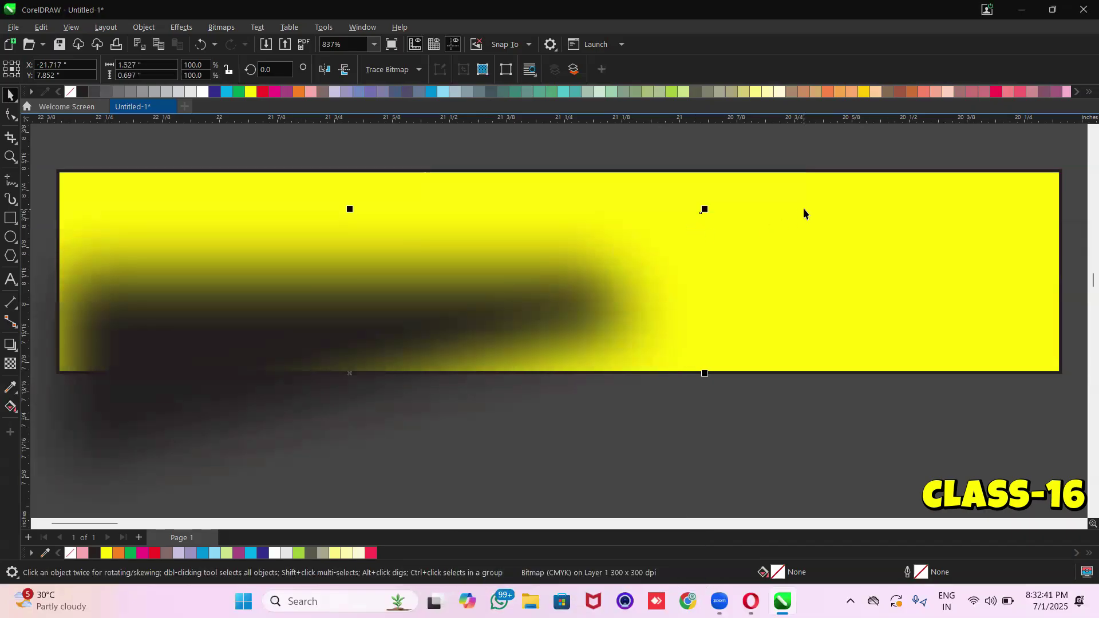
Bring the yellow rectangle in front of the blurred shadow, and nudge the shadow 0.08 inches up and 0.02 inches right
left_click(803, 207)
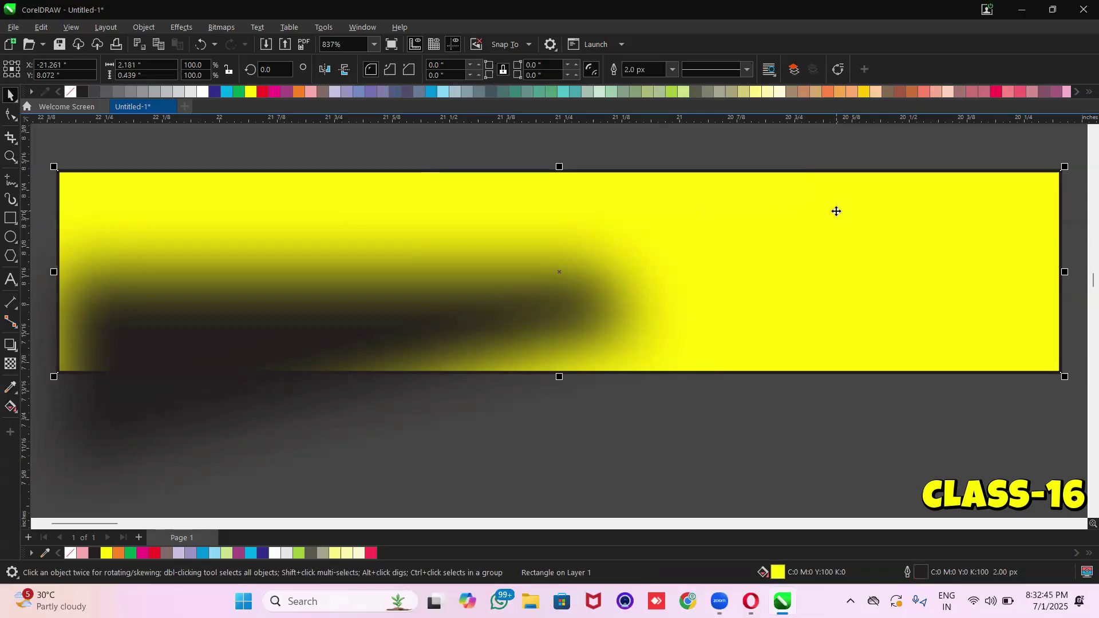
key("shift+Page_Up")
left_click(634, 415)
left_click(184, 428)
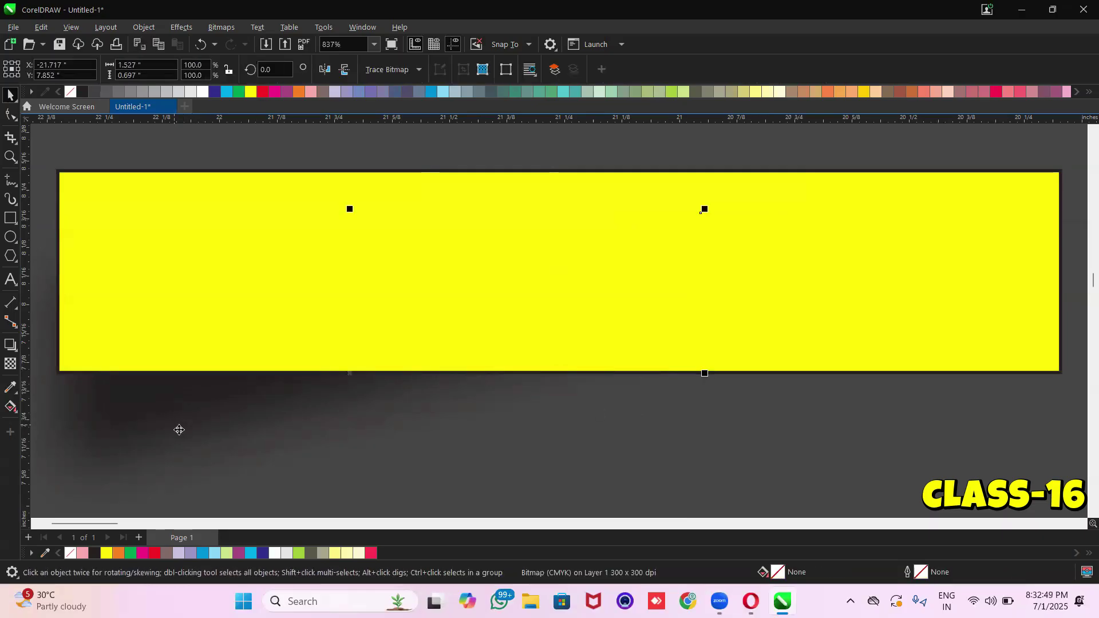
key("Up")
key("Up")
key("Up")
key("Up")
key("Up")
key("Up")
key("Up")
key("Up")
key("Right")
key("Right")
left_click(199, 153)
Group the blurred shadow with the yellow rectangle
left_click(163, 399)
left_click(191, 304, "shift")
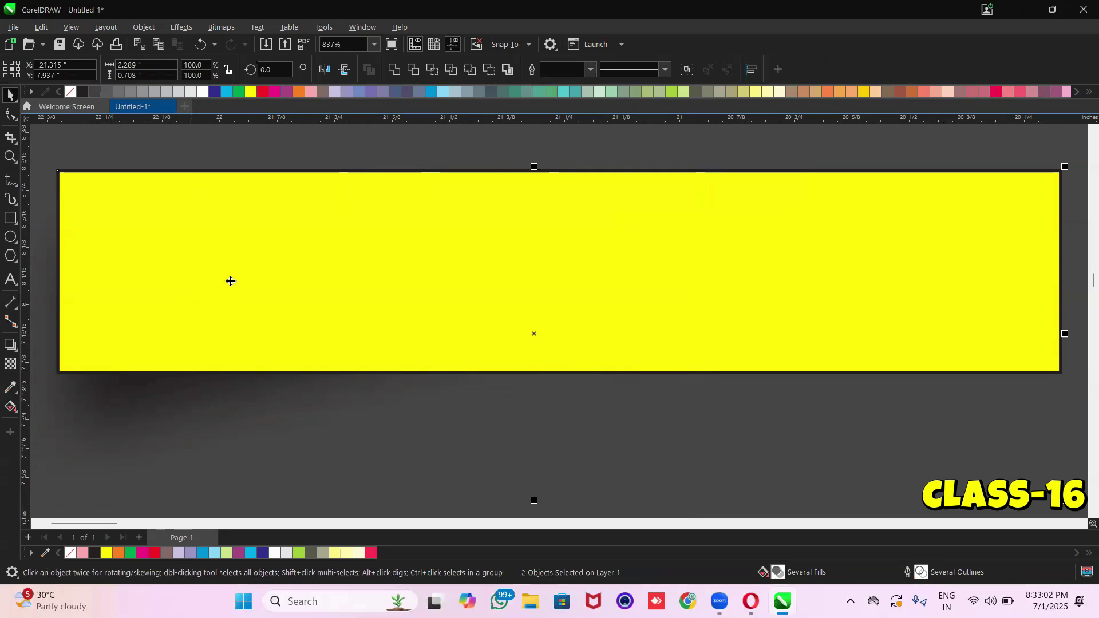
scroll(231, 281, "down", 1)
scroll(284, 290, "down", 1)
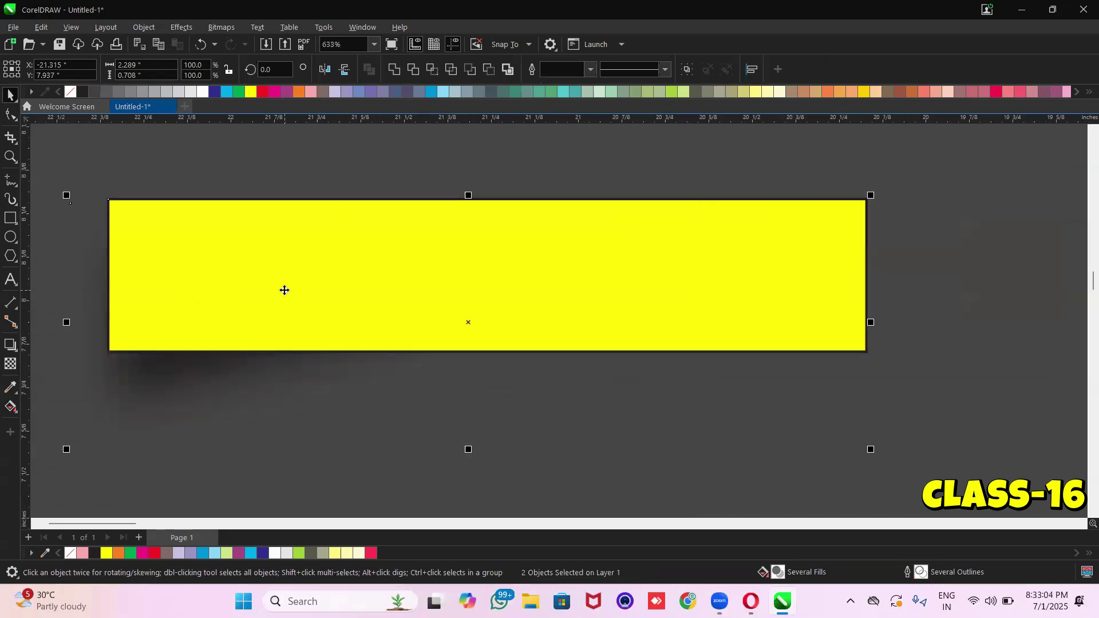
key("ctrl+g")
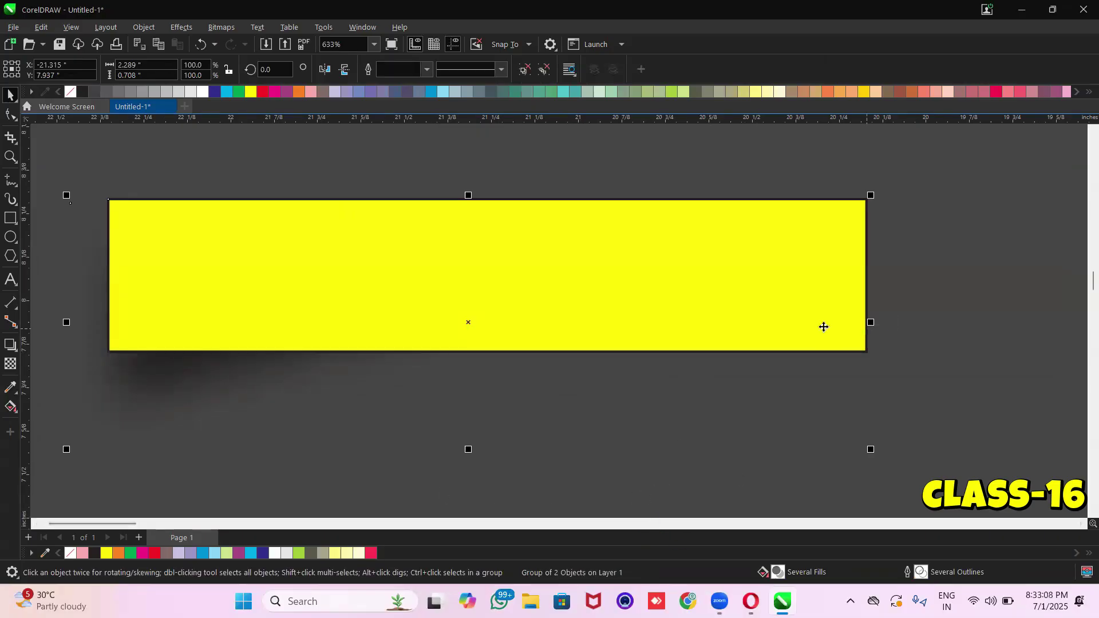
Add a page-size rectangle and move the grouped yellow banner onto the upper part of the white page
left_click(10, 218)
double_click(10, 219)
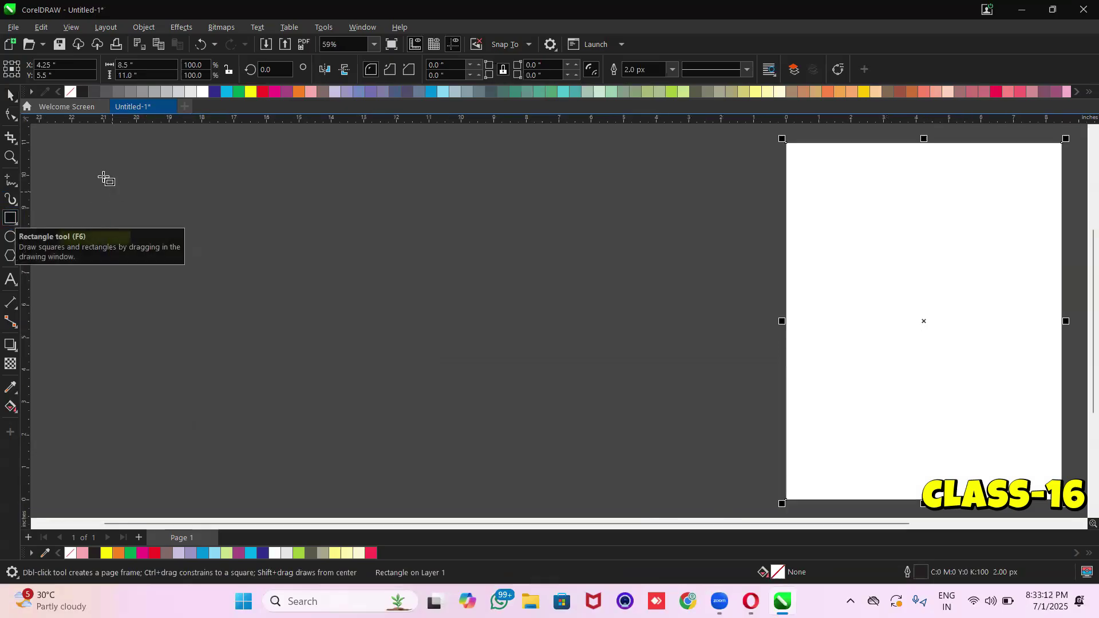
left_click(10, 95)
left_click(113, 239)
left_click_drag(113, 239, 926, 251)
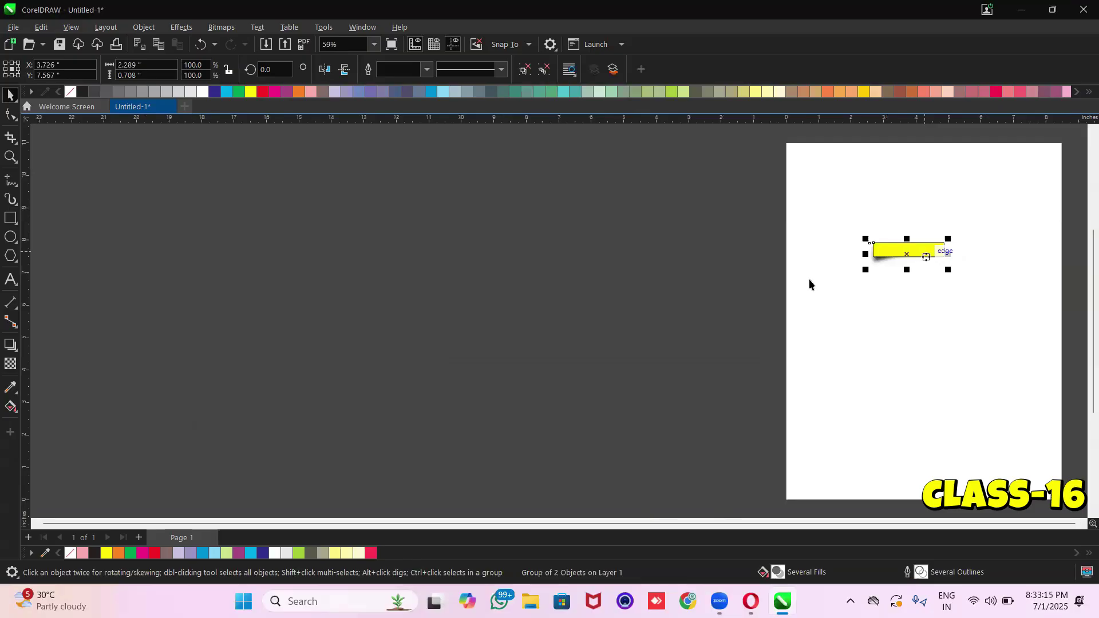
left_click(681, 297)
left_click_drag(522, 335, 509, 277)
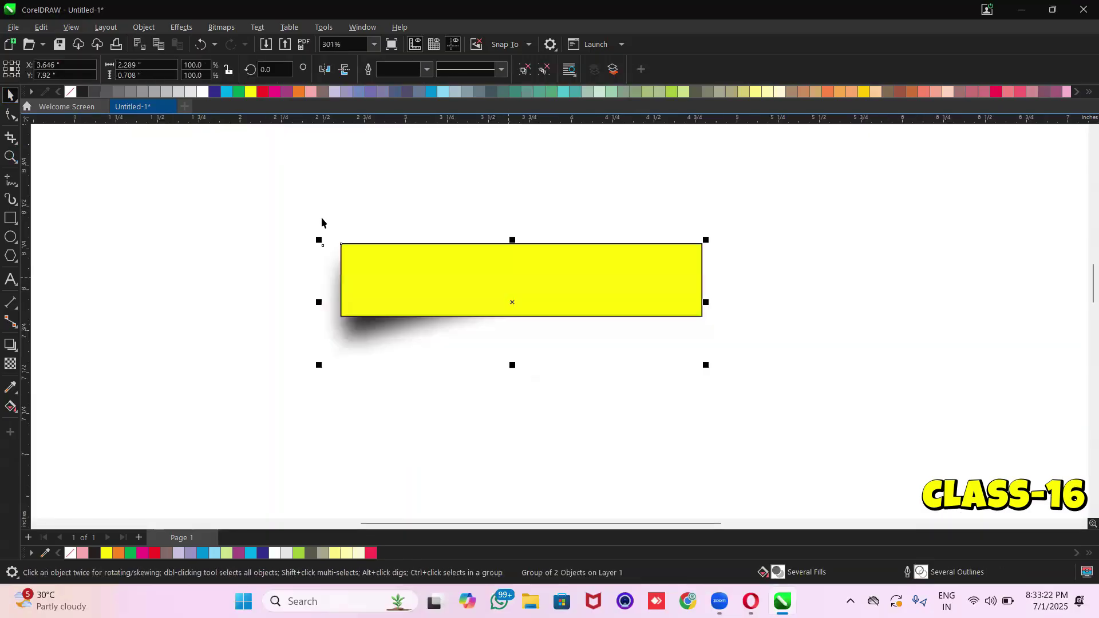
Ungroup the yellow rectangle and its shadow, and delete the page-size rectangle
left_click(524, 70)
left_click(362, 340)
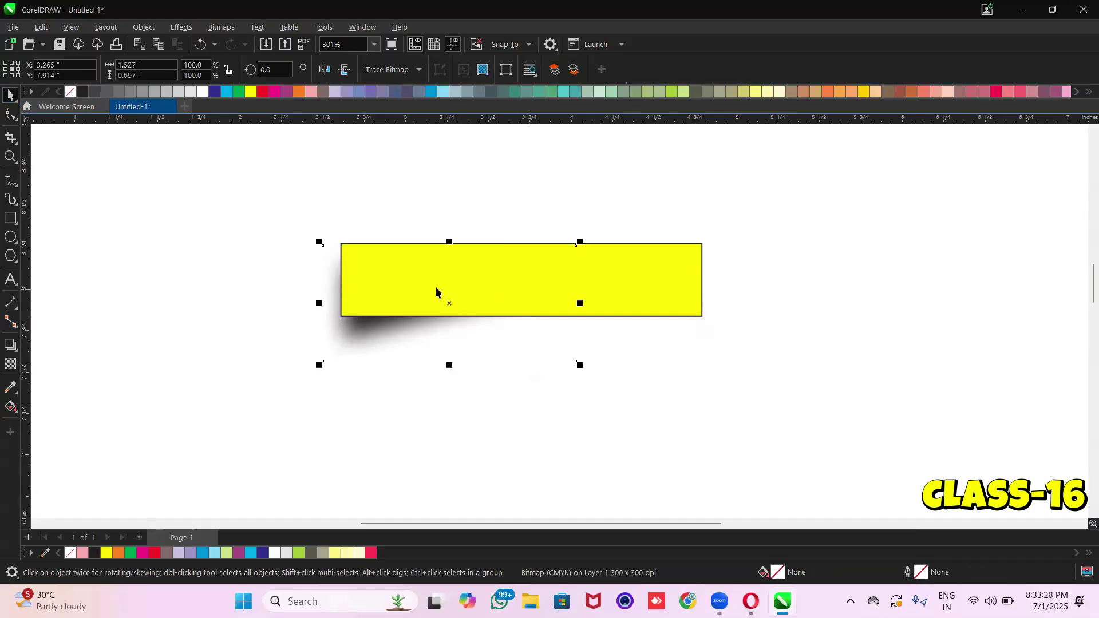
left_click_drag(251, 204, 907, 448)
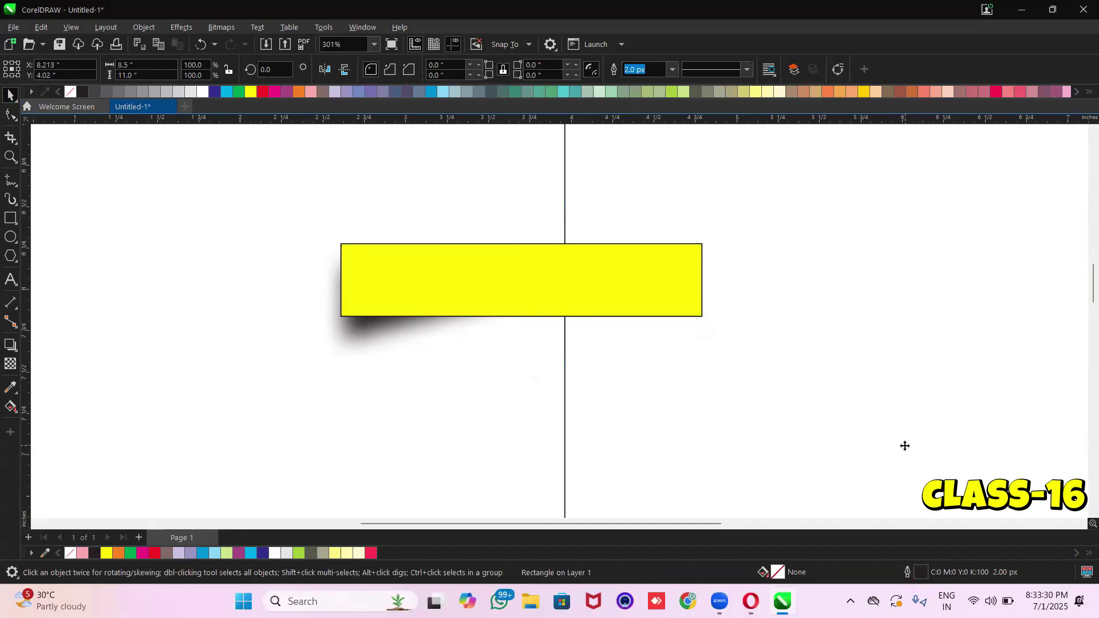
key("Delete")
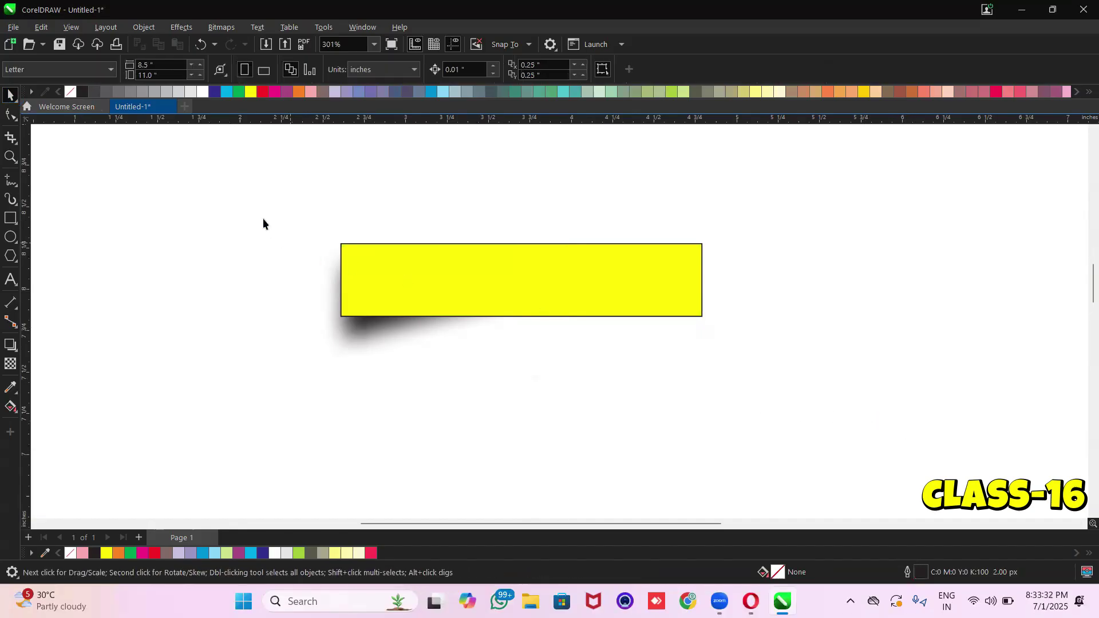
Duplicate the yellow rectangle with its shadow directly below the original, and remove the upper rectangle's outline
left_click_drag(552, 277, 565, 417)
left_click(371, 282)
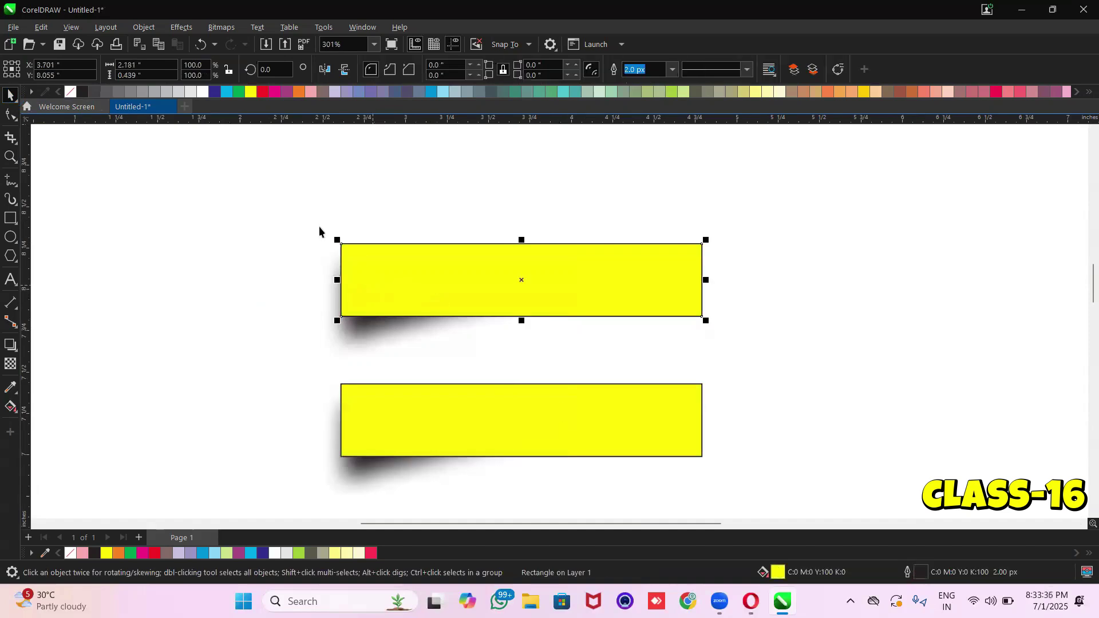
left_click(76, 92)
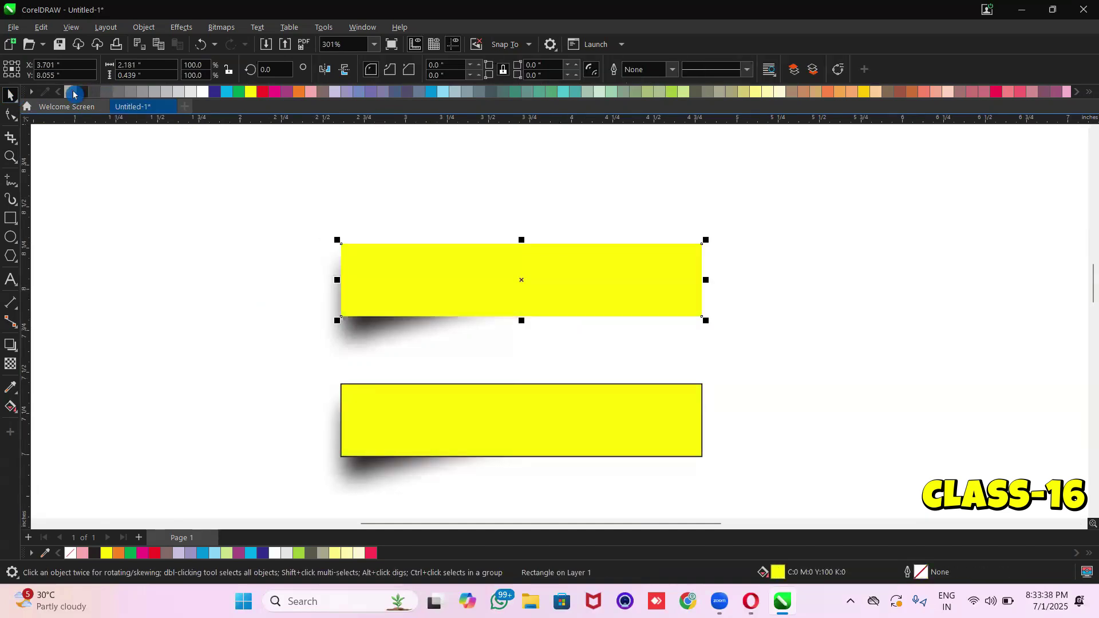
left_click(256, 232)
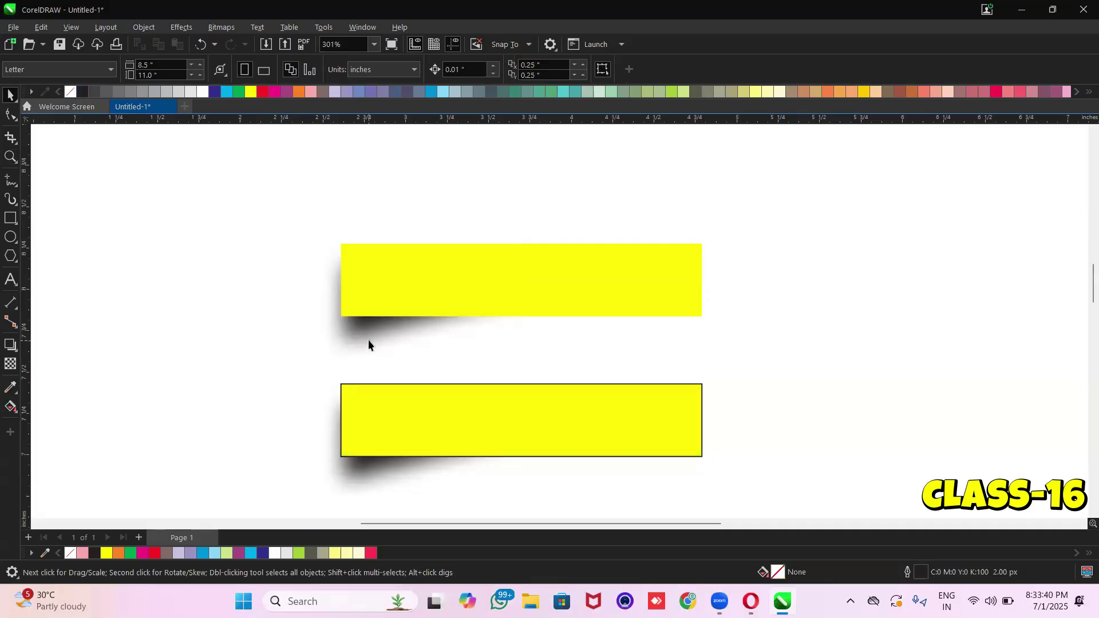
left_click(575, 303)
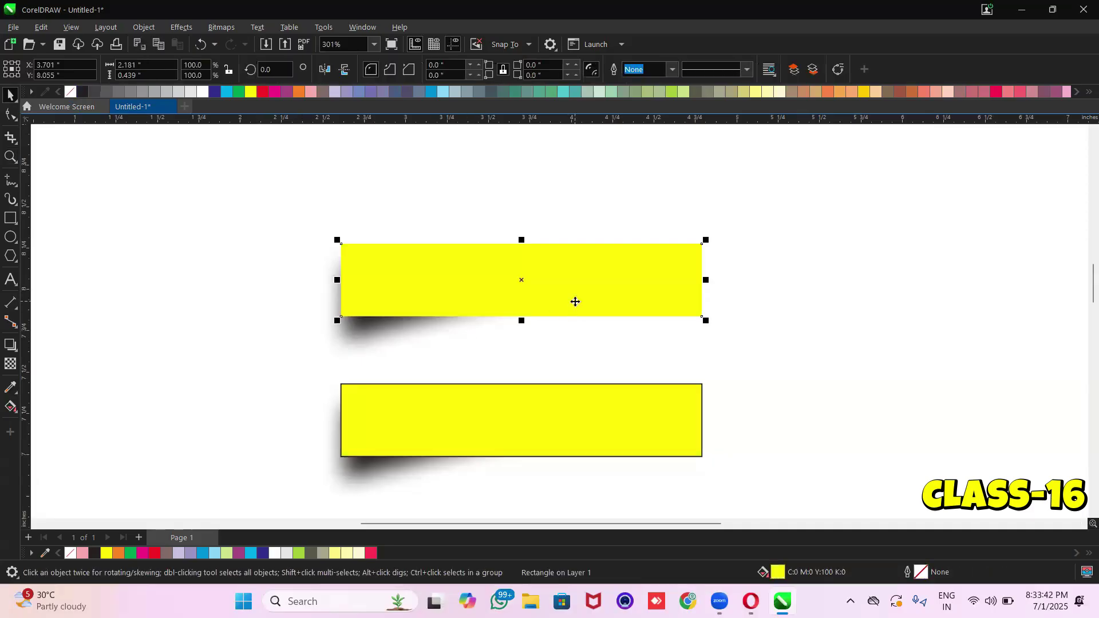
left_click(428, 440)
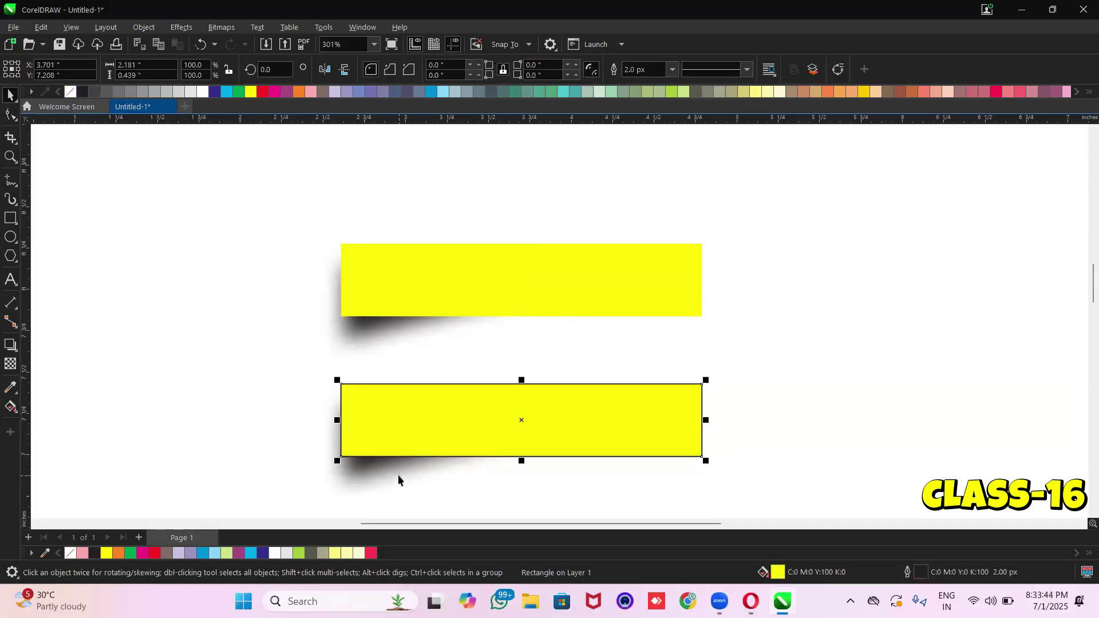
Place a horizontally mirrored copy of the shadow at the lower yellow rectangle's right corner and bring the rectangle to the front
left_click(384, 476)
left_click_drag(318, 445, 618, 436)
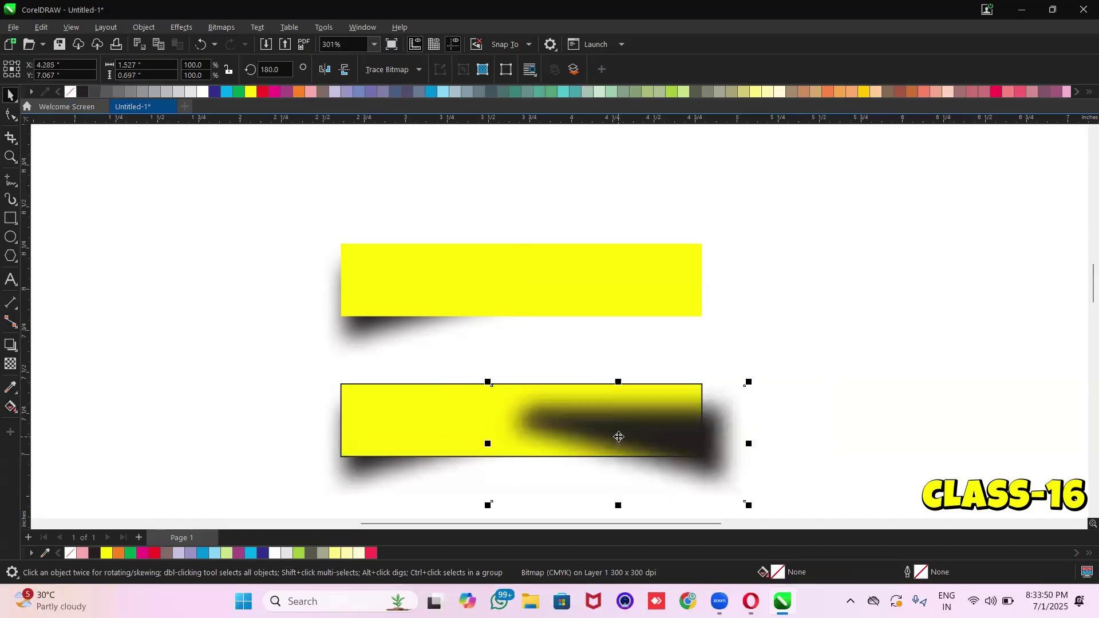
key("Left")
key("Left")
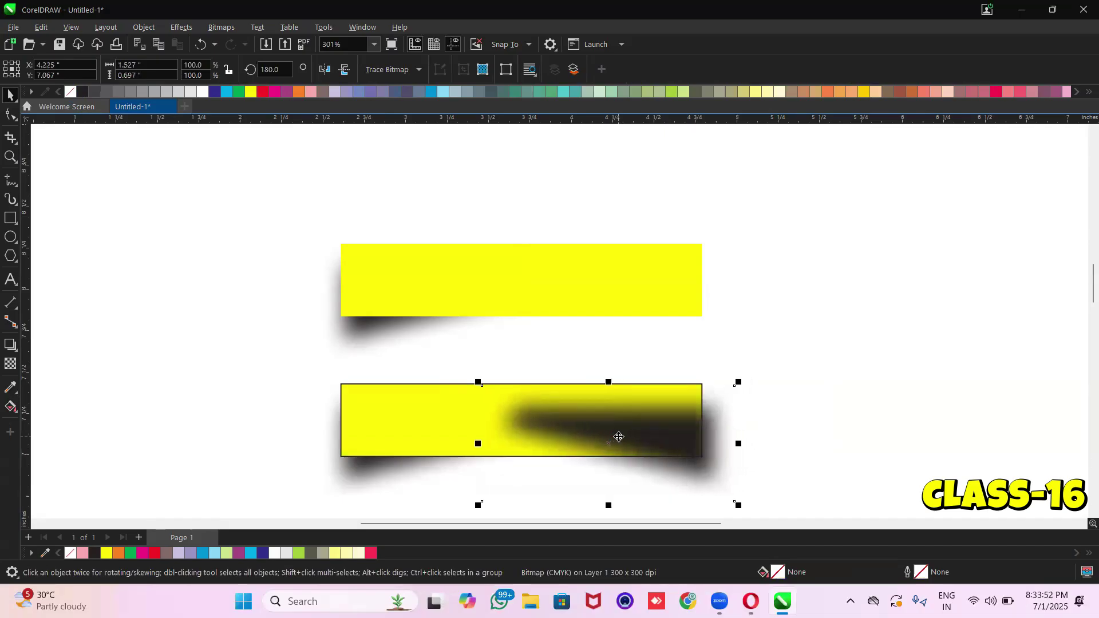
left_click(423, 415)
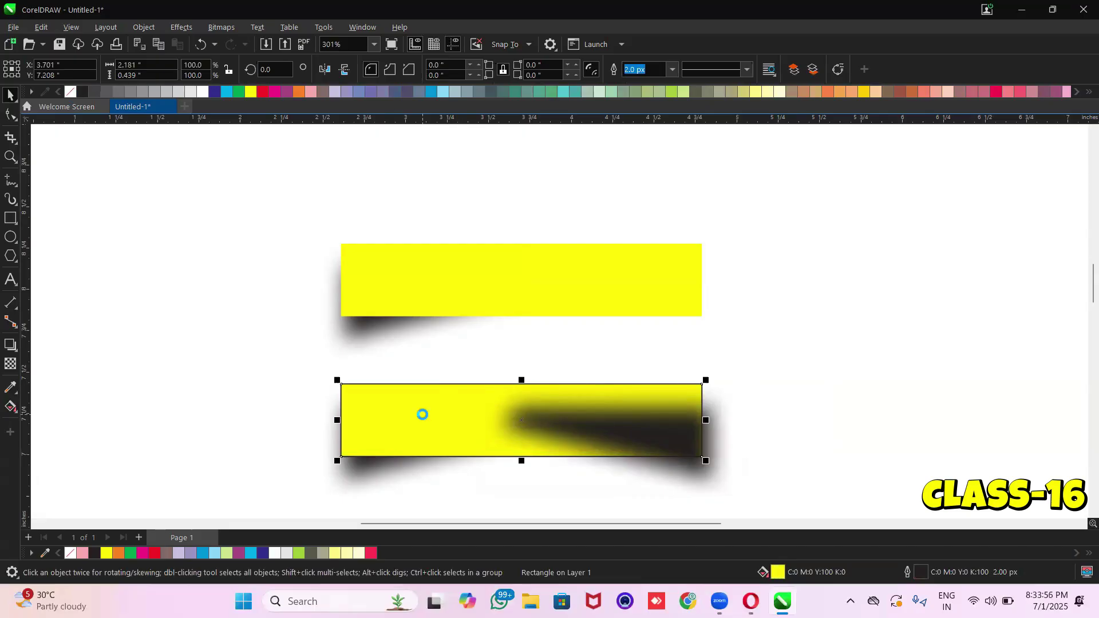
key("shift+Page_Up")
Nudge the lower rectangle's right shadow inward until only a narrow edge extends beyond the rectangle's right side
left_click(689, 477)
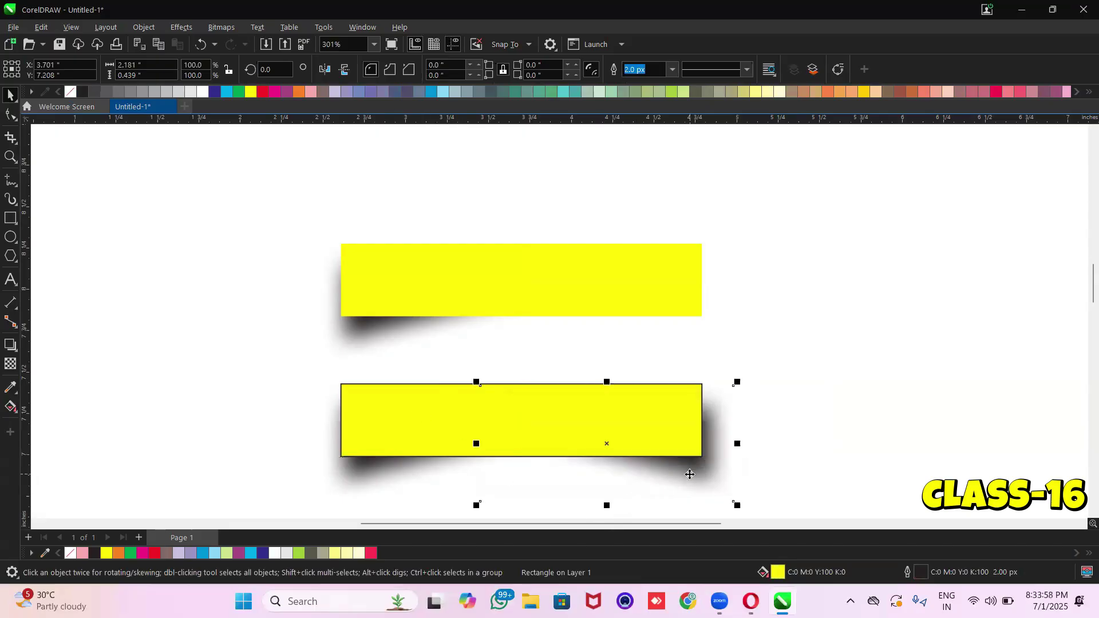
key("Left")
key("Left")
key("Left")
key("Left")
key("Left")
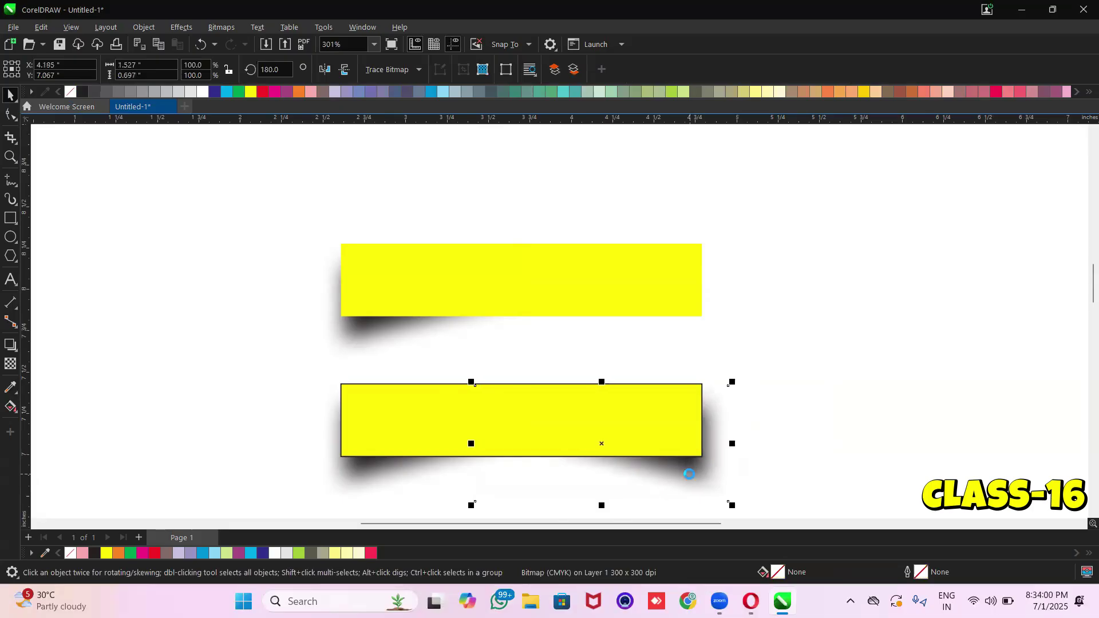
key("Left")
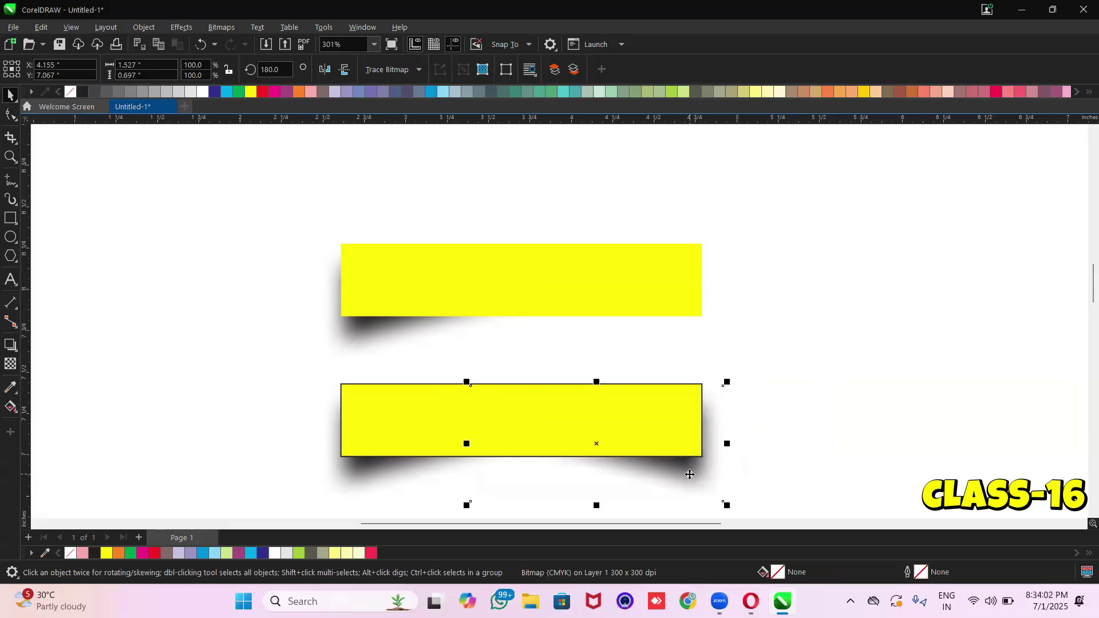
Nudge both corner shadows of the lower rectangle slightly upward together
left_click(370, 470, "shift")
key("Up")
key("Up")
key("Up")
key("Up")
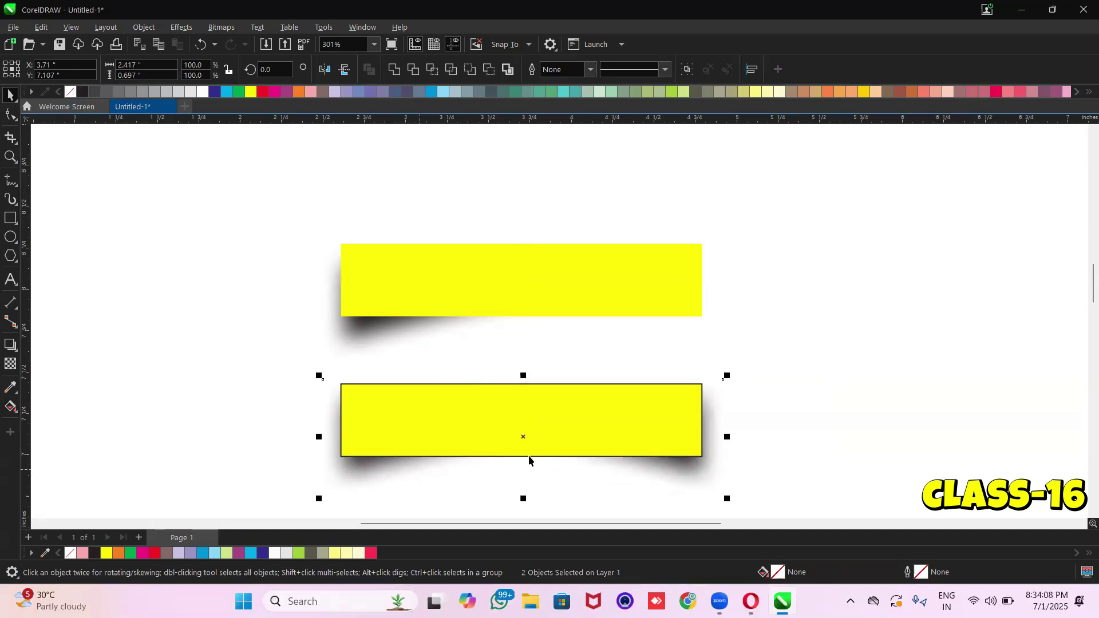
Give both yellow rectangles a white outline, replacing the lower one's black outline
left_click(589, 402)
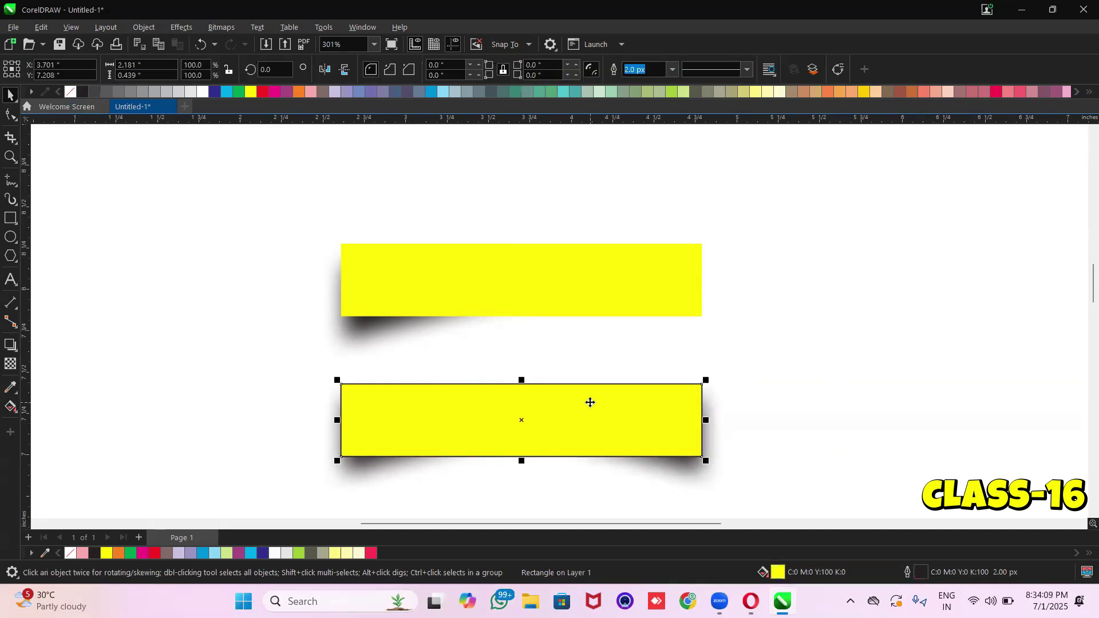
right_click(70, 93)
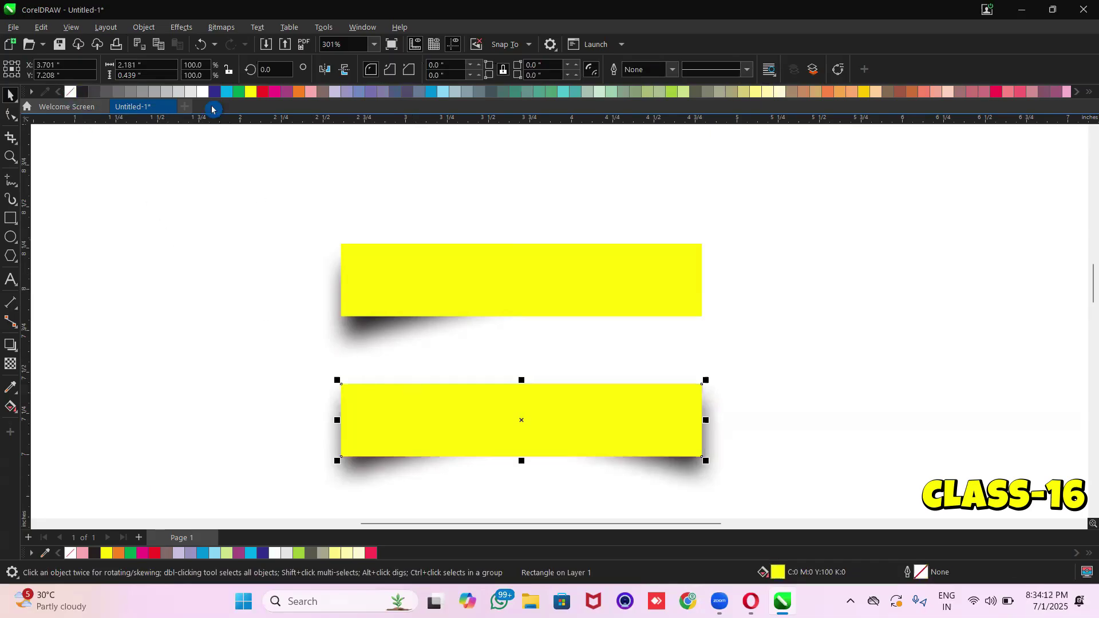
left_click(248, 254)
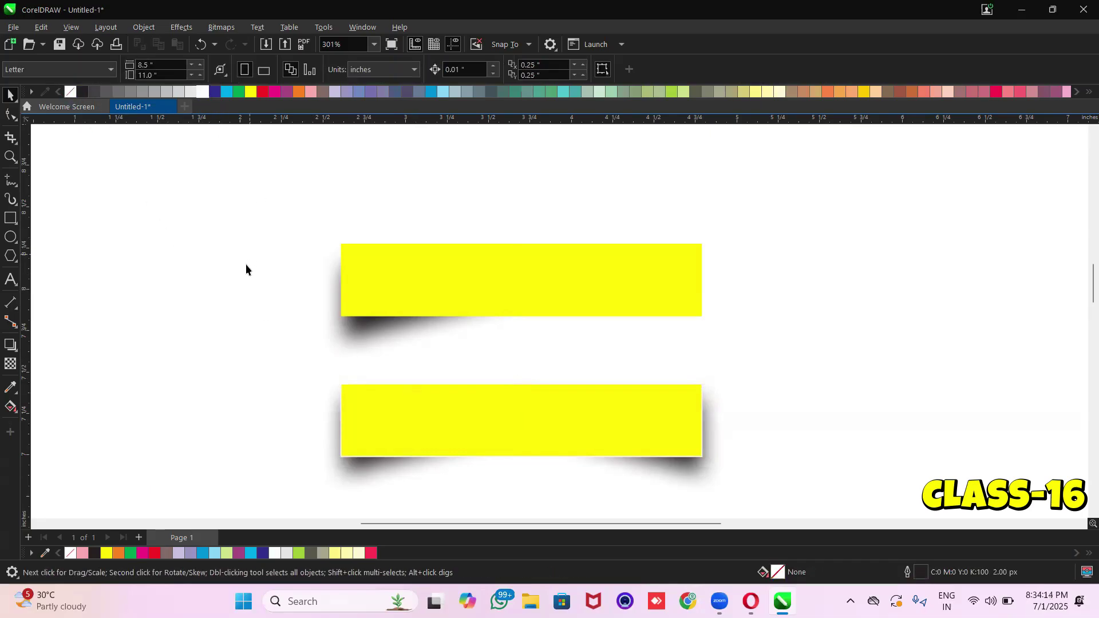
left_click(389, 278)
right_click(202, 92)
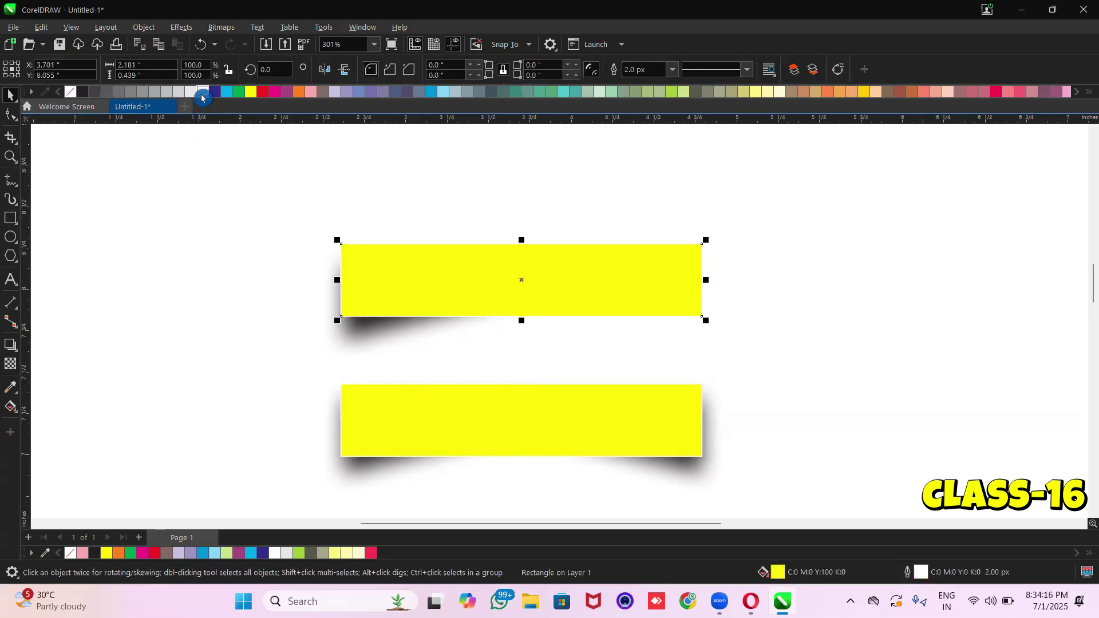
Set the white outline width of both yellow rectangles to 5 px
left_click(673, 69)
left_click(654, 166)
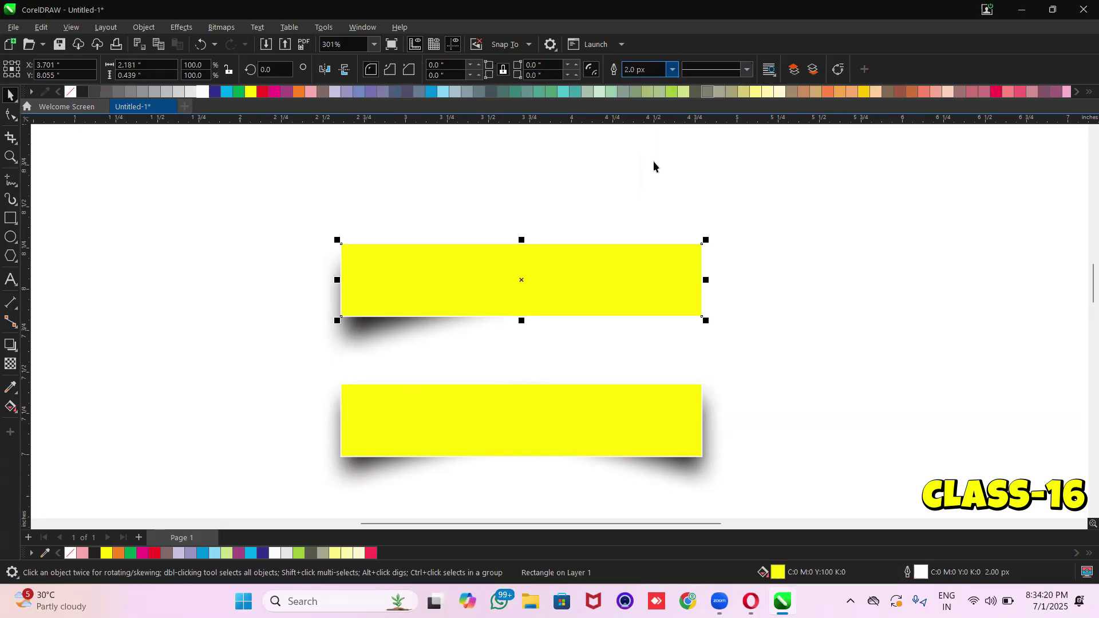
left_click(672, 69)
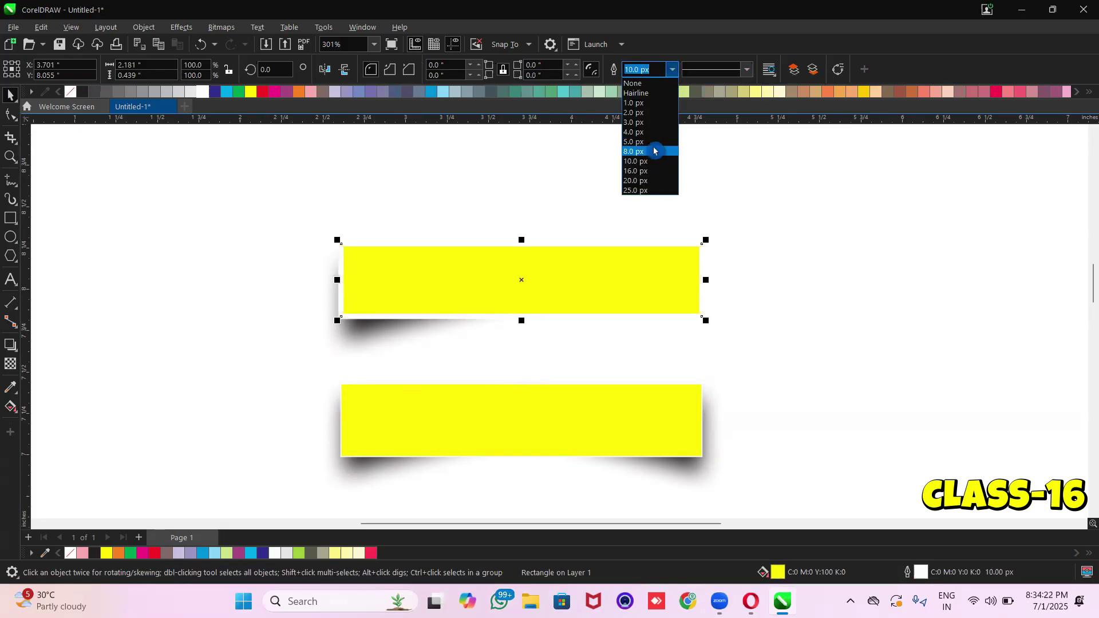
left_click(650, 151)
left_click(267, 179)
left_click(405, 436)
left_click(672, 69)
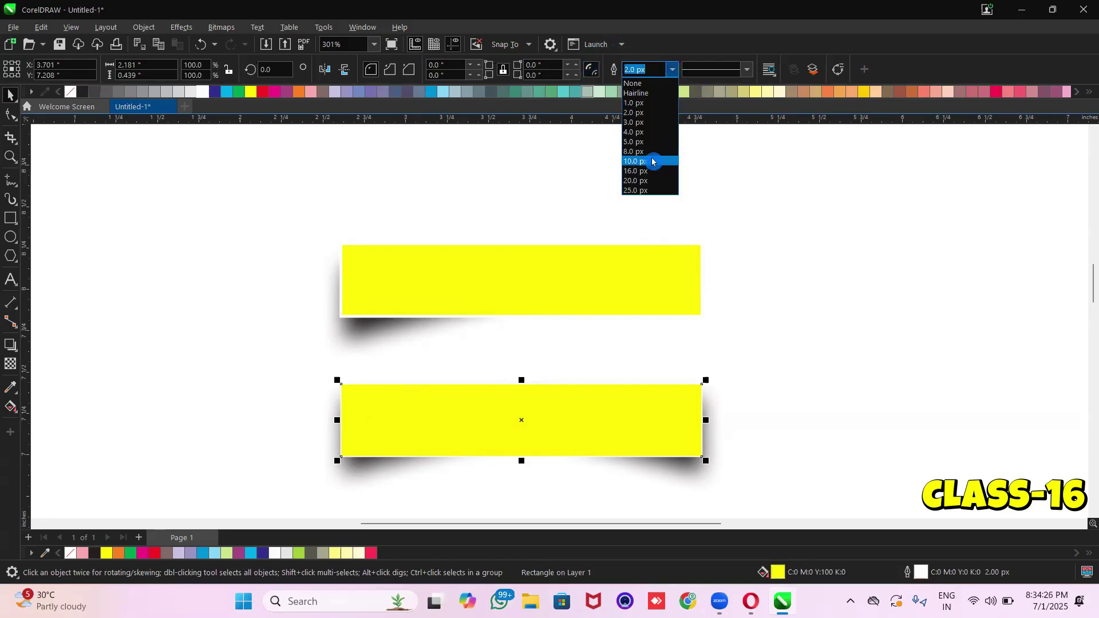
left_click(649, 150)
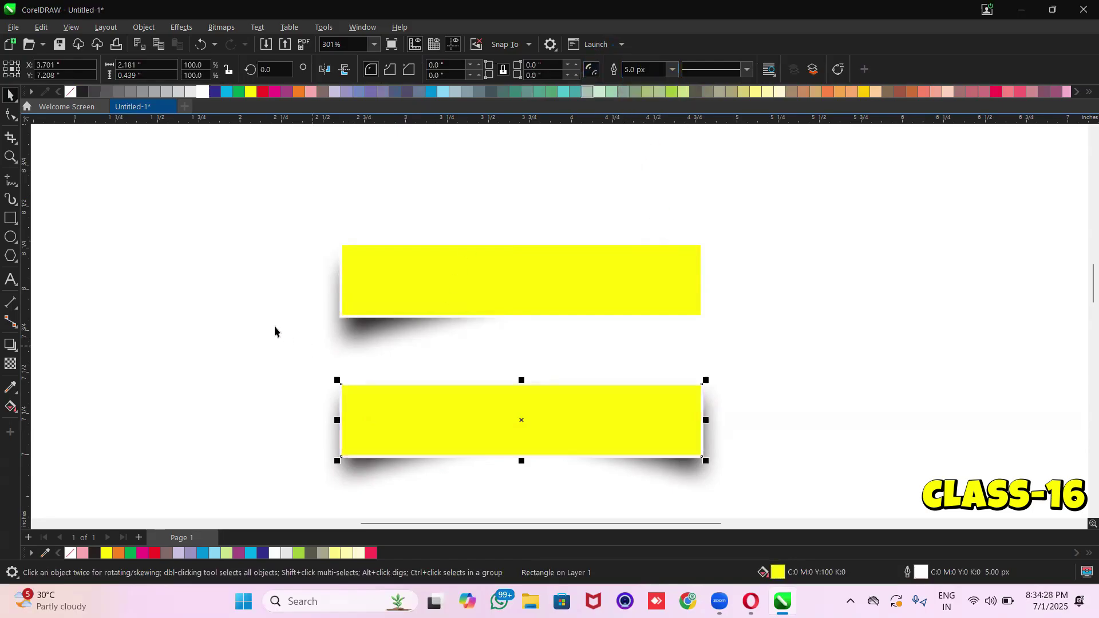
left_click(149, 251)
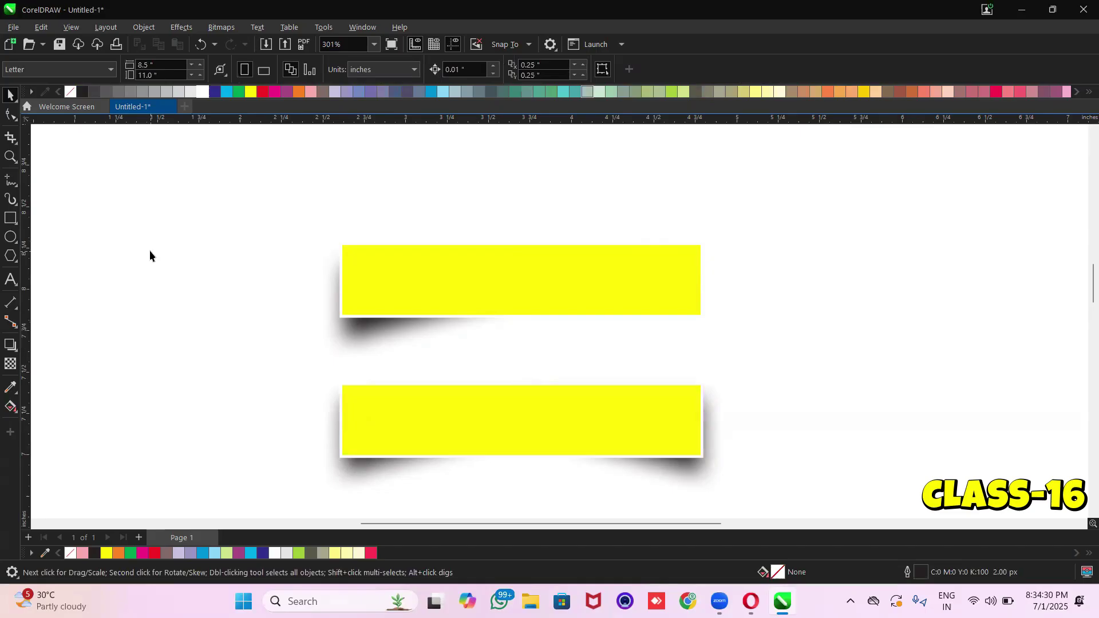
Try several fill colours on the upper rectangle and fill both rectangles with cyan
left_click(413, 295)
left_click(264, 94)
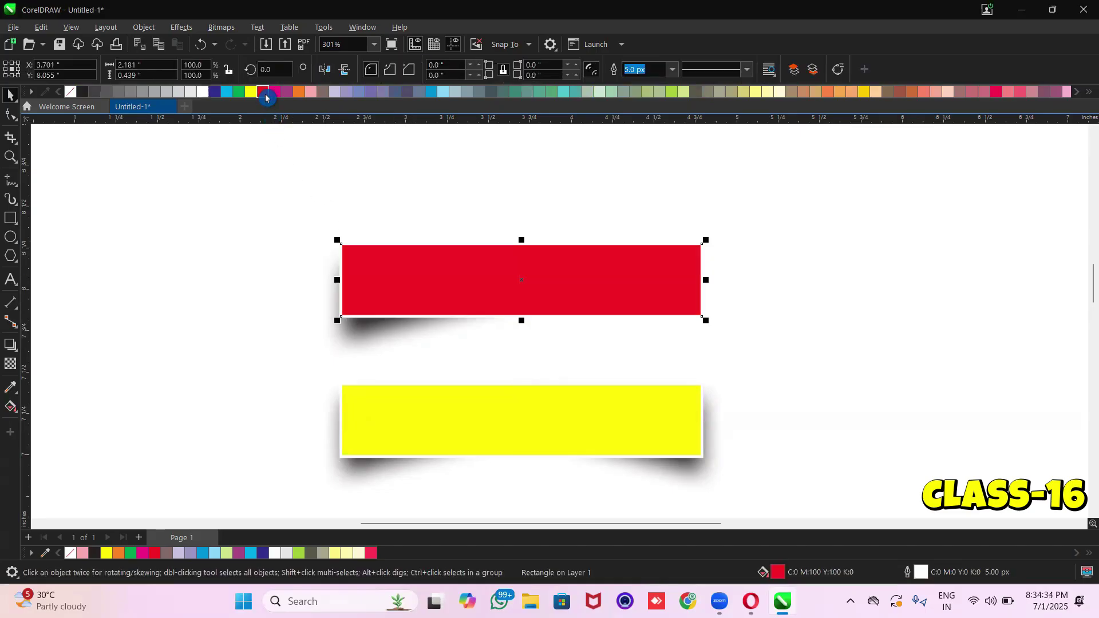
left_click(286, 92)
left_click(251, 91)
left_click(239, 91)
left_click(227, 92)
left_click(460, 424)
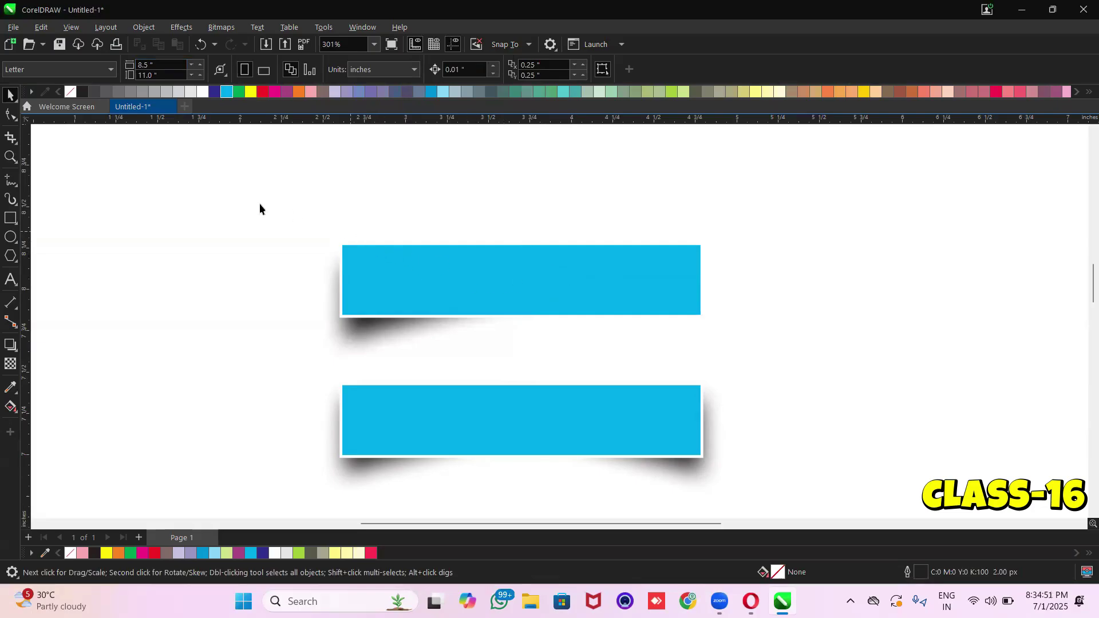
left_click(146, 27)
left_click(178, 29)
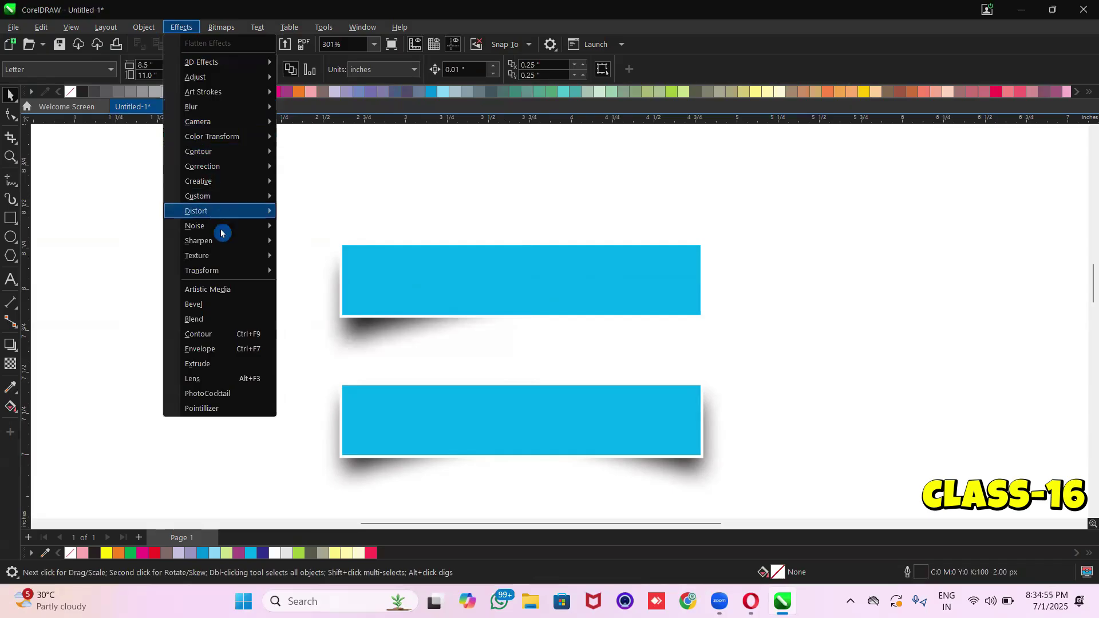
left_click(355, 180)
Delete both cyan banners with their shadows and draw a square about 1.41 inches wide in their place
left_click_drag(788, 508, 789, 482)
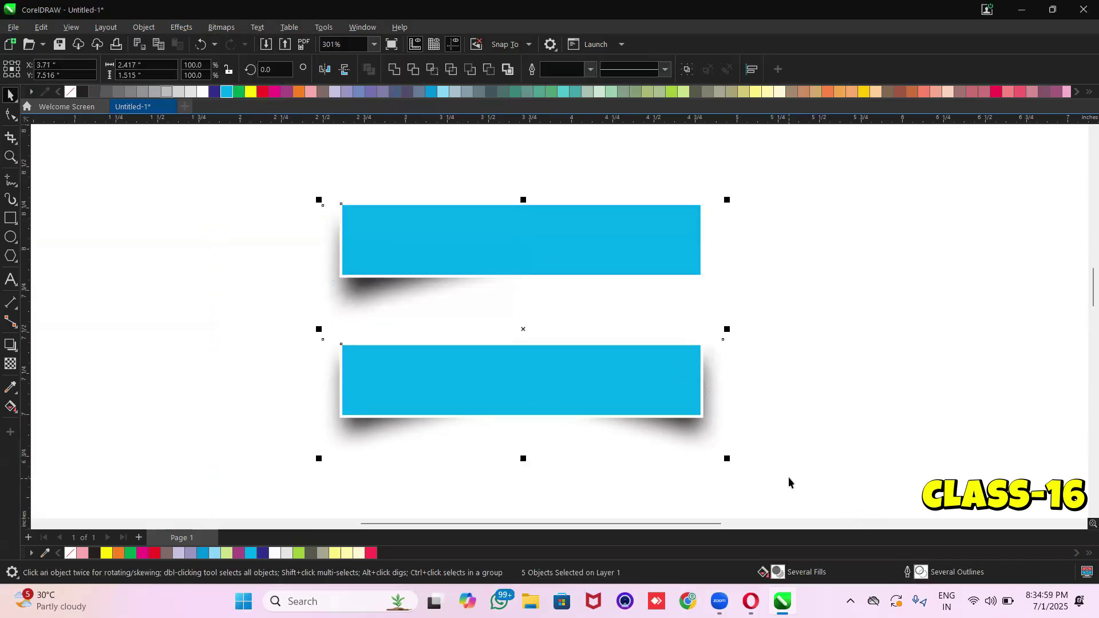
key("Delete")
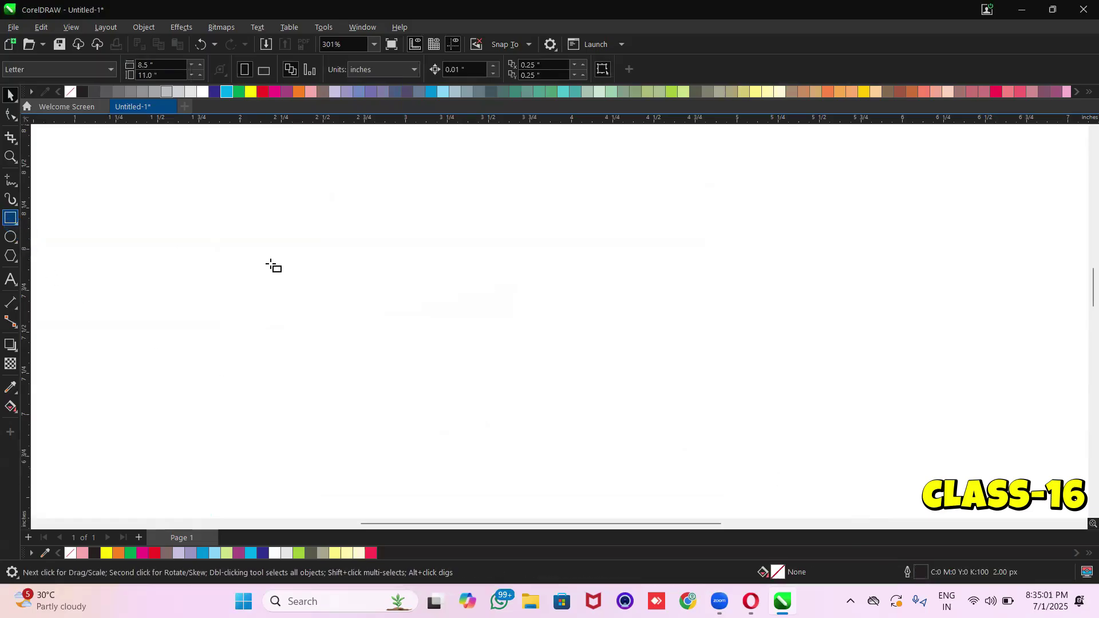
left_click_drag(405, 221, 639, 455)
left_click(10, 95)
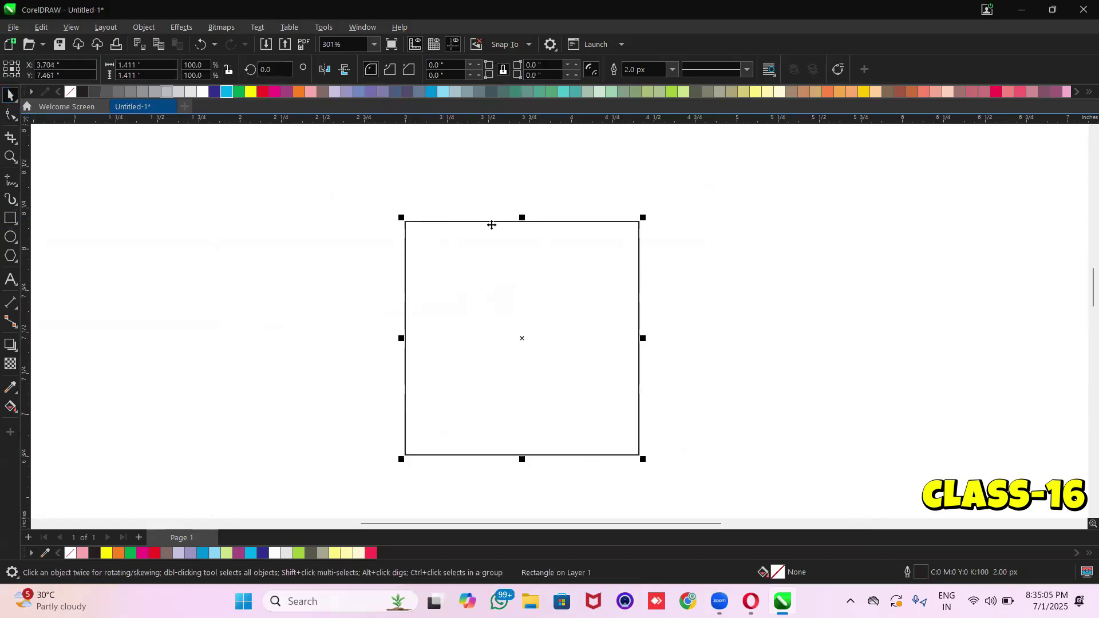
Enlarge the square to about 1.59 inches and fill it with red, keeping it near the middle of the view
left_click_drag(511, 248, 466, 223)
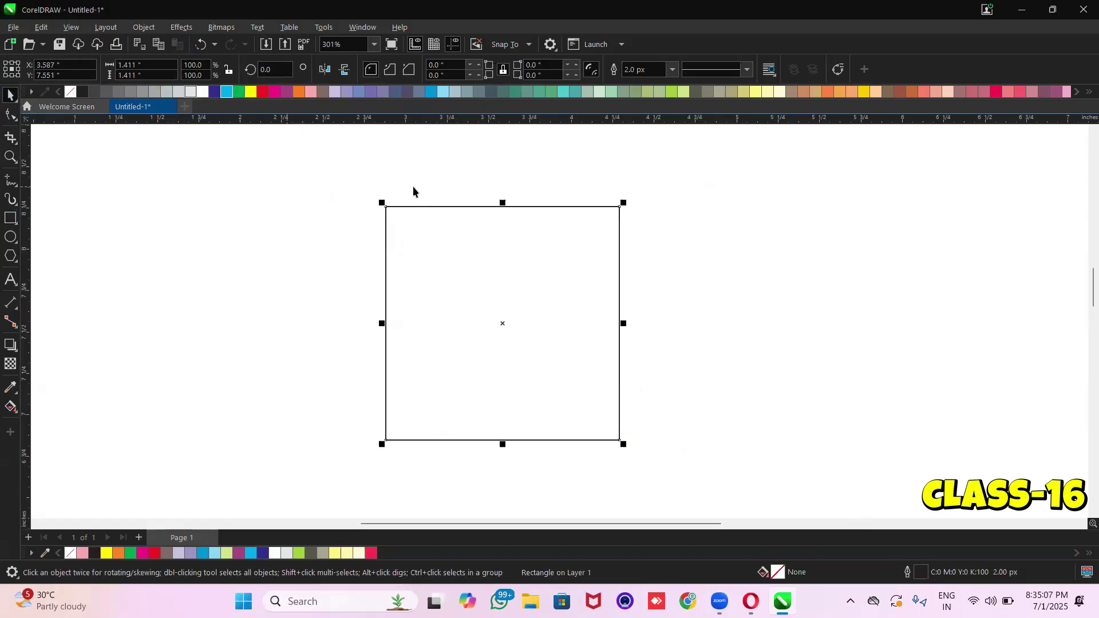
left_click_drag(377, 198, 342, 174)
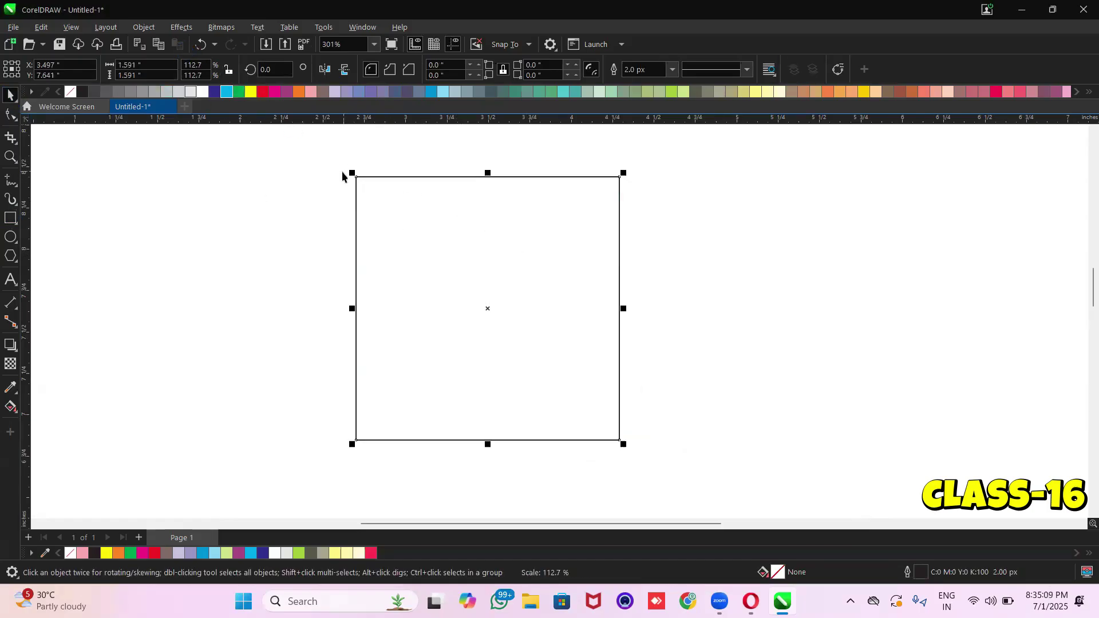
left_click_drag(424, 226, 450, 232)
left_click(178, 27)
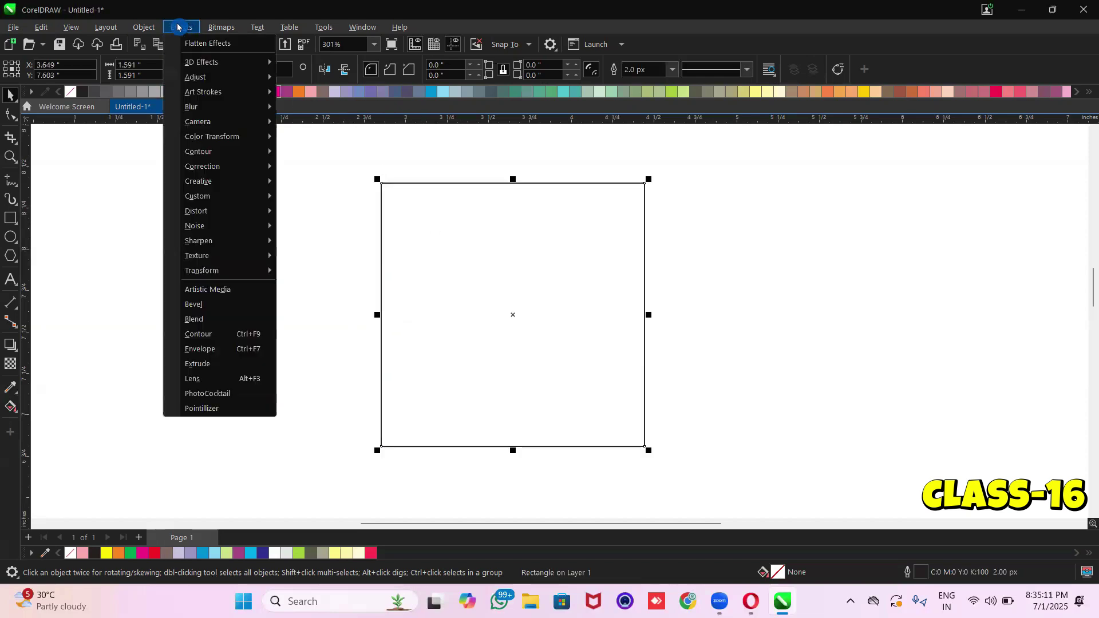
left_click(269, 86)
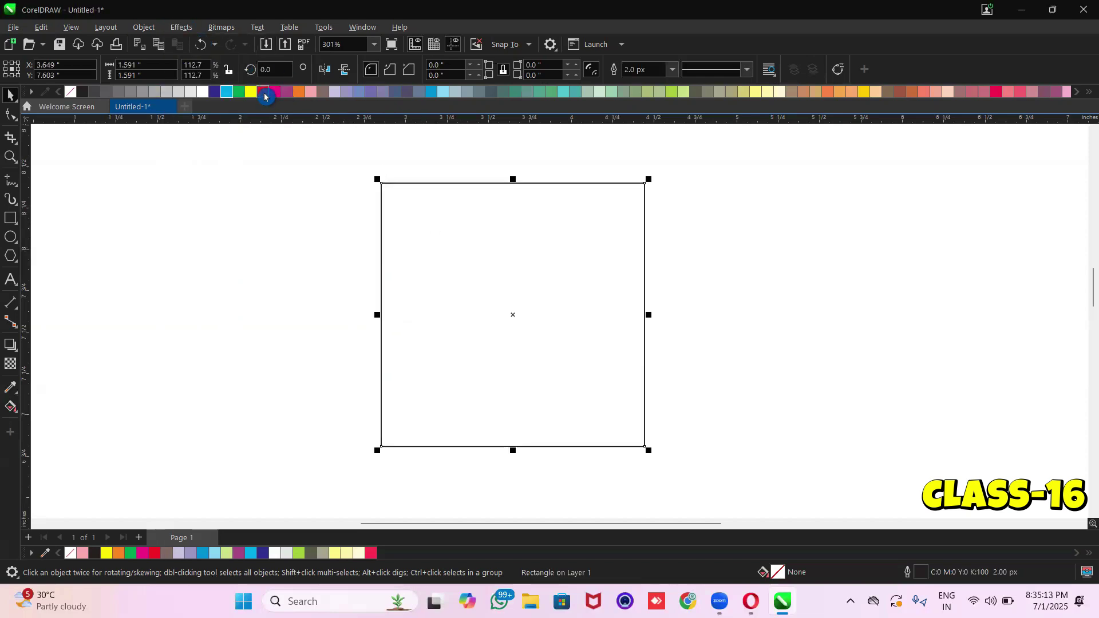
left_click(264, 93)
left_click_drag(503, 268, 513, 269)
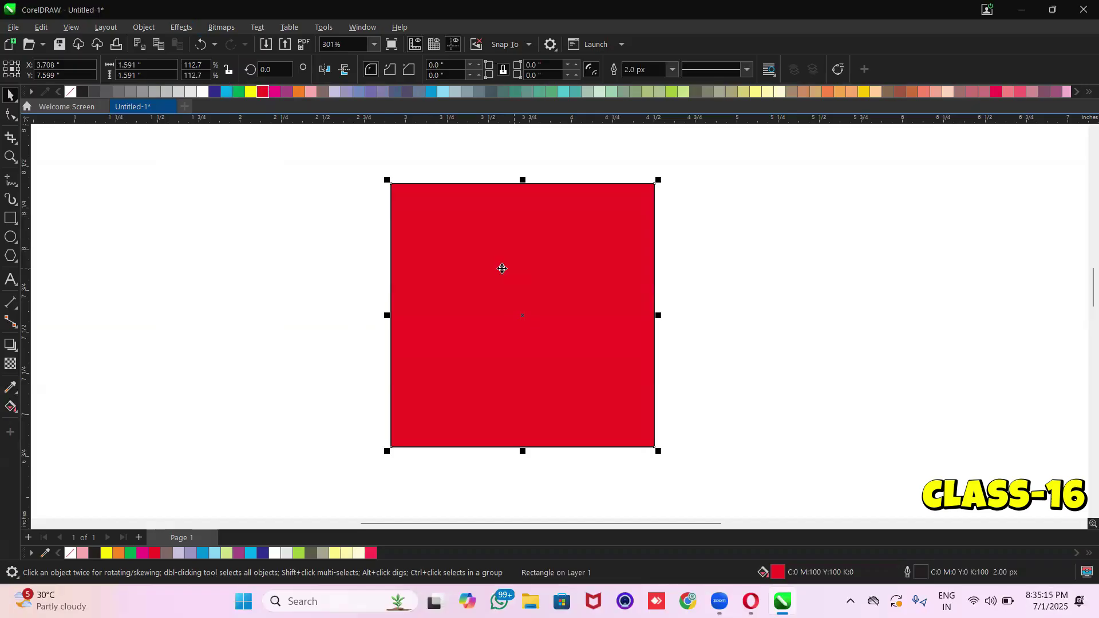
Apply the Brick Wall texture effect to the red square with a roughness of 28
left_click(176, 27)
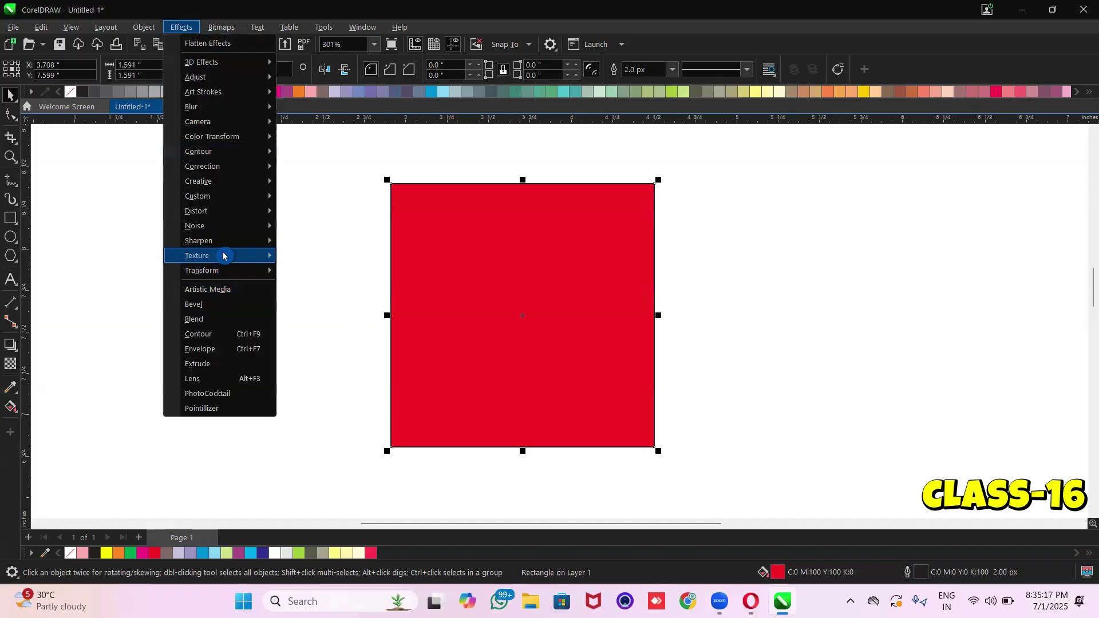
mouse_move(223, 255)
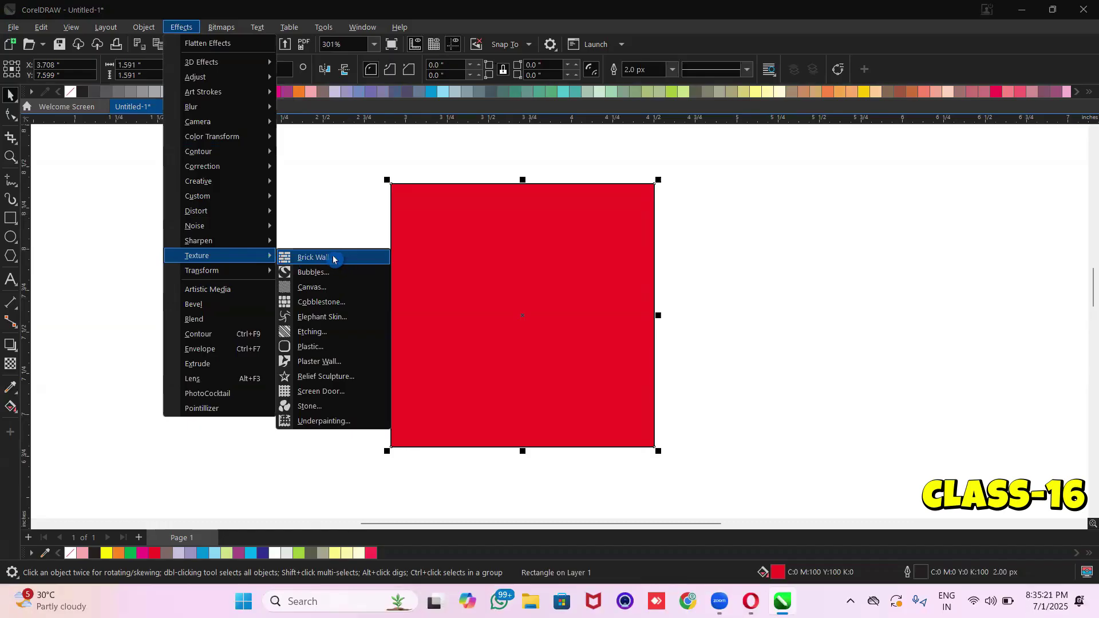
left_click(332, 257)
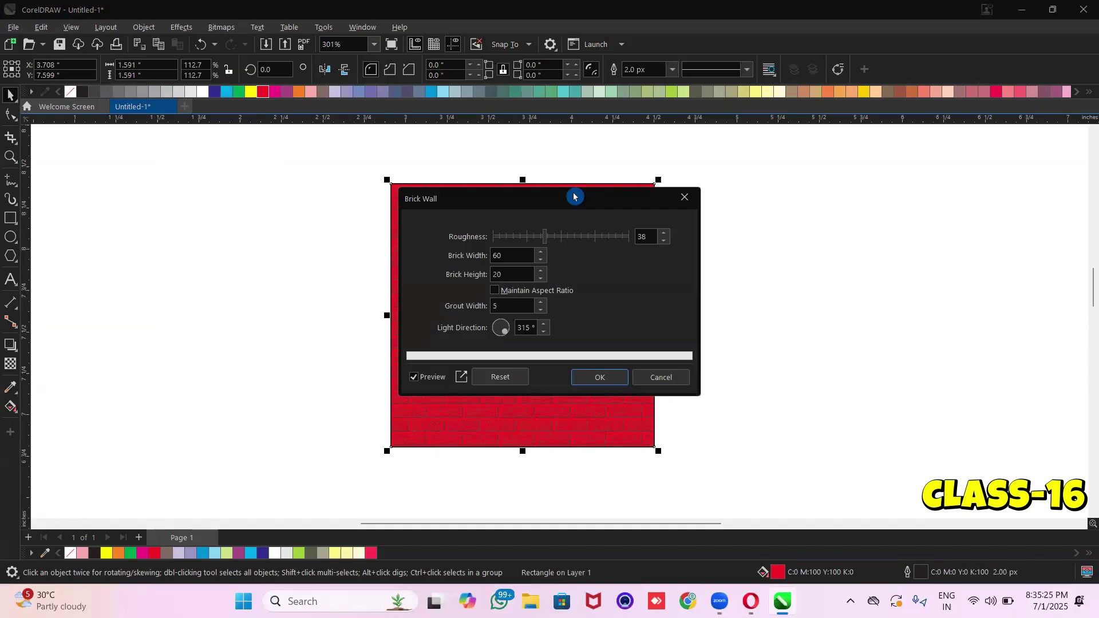
left_click_drag(574, 197, 776, 215)
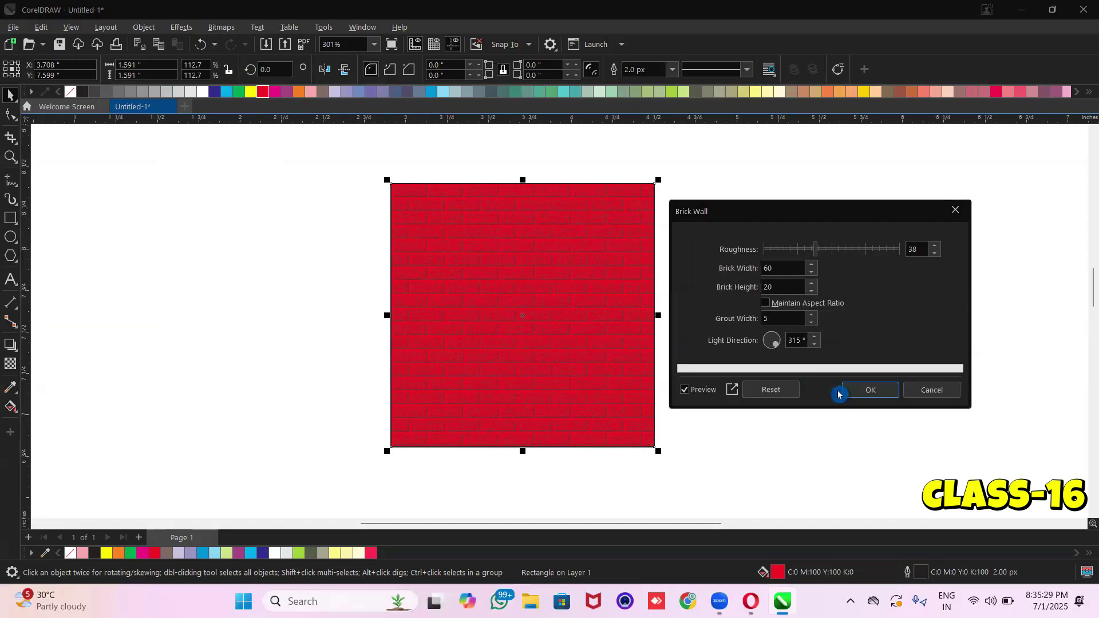
left_click_drag(819, 250, 871, 251)
left_click_drag(789, 250, 820, 249)
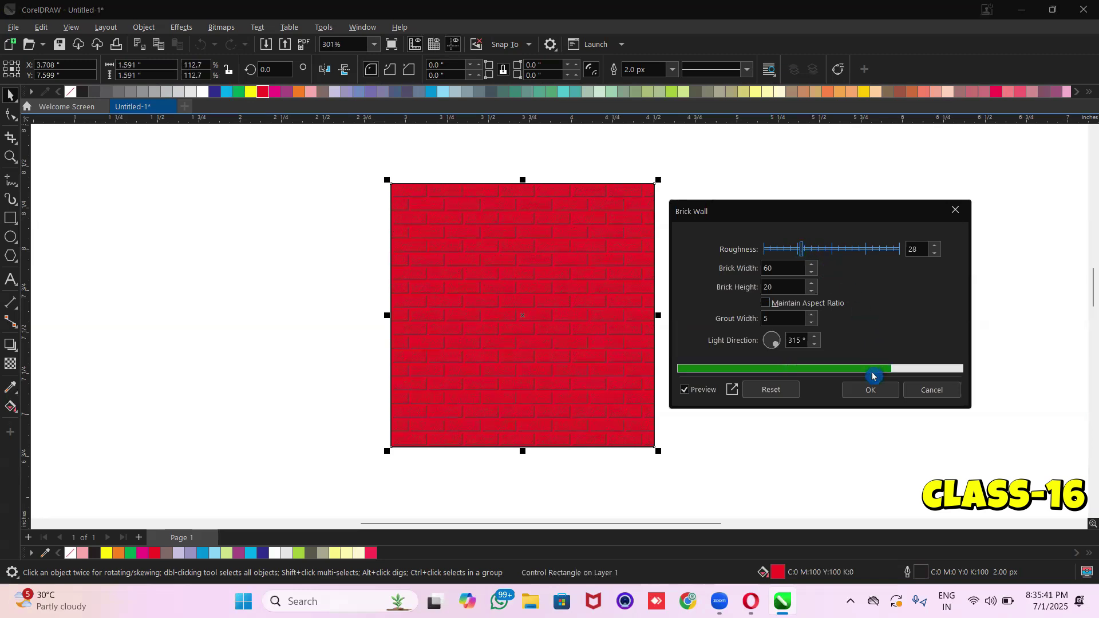
left_click(870, 389)
left_click(729, 337)
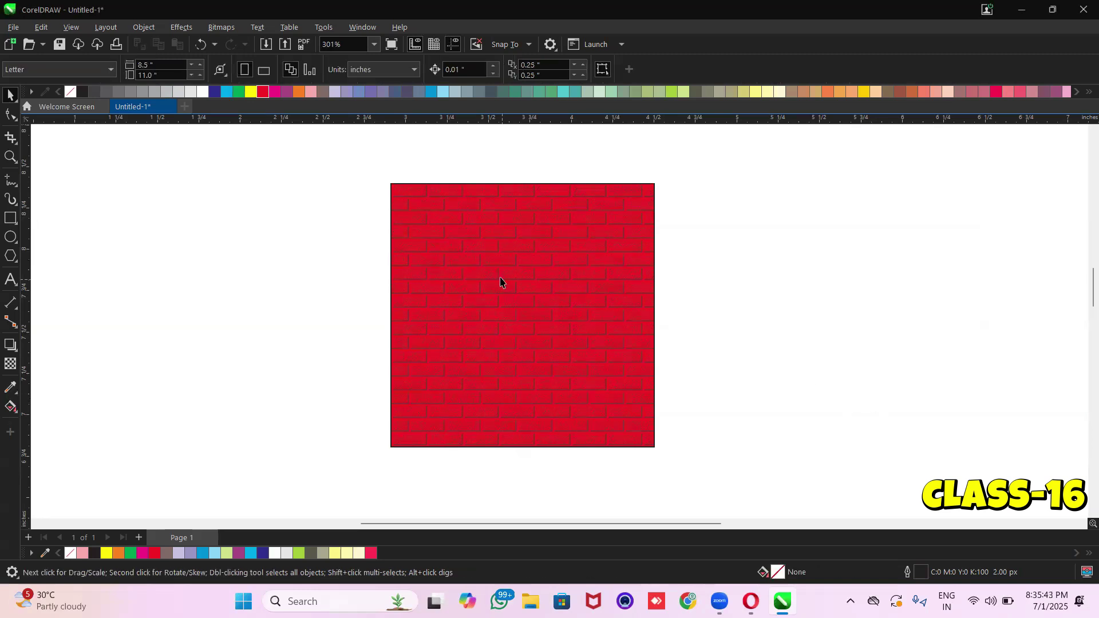
Examine the brick texture on the upper part of the red square up close
scroll(500, 281, "down", 1)
left_click(10, 156)
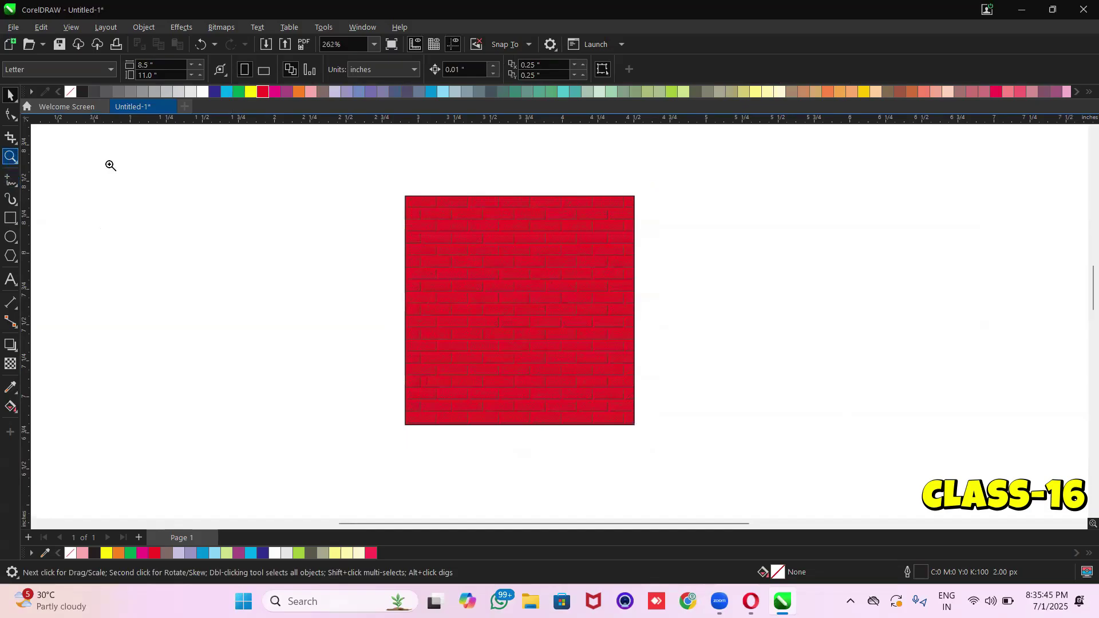
left_click_drag(421, 204, 628, 284)
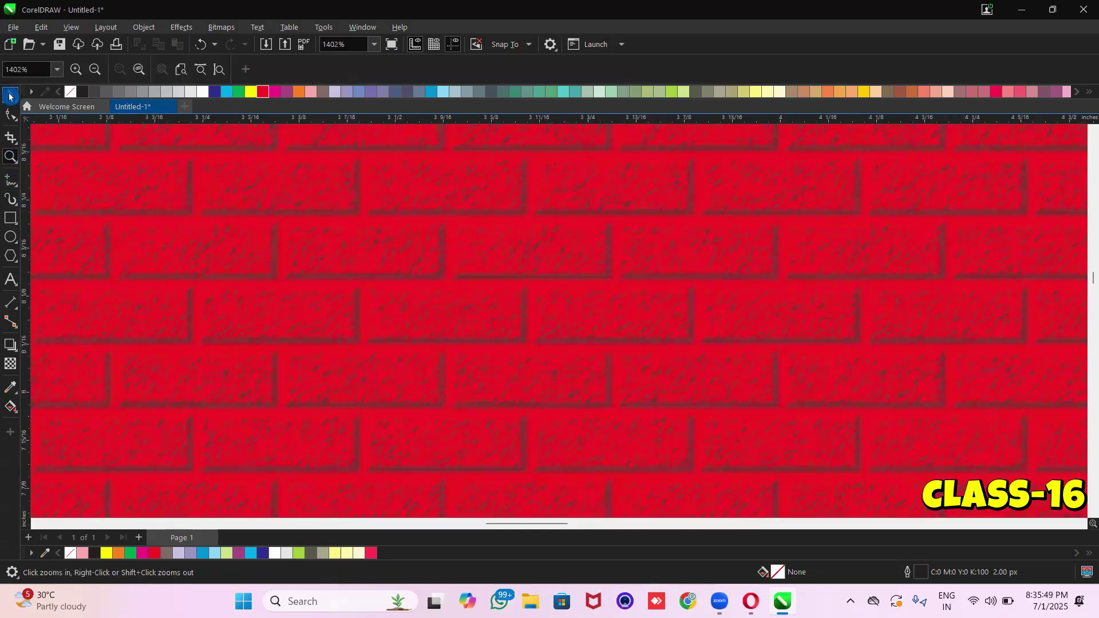
Try the Bubbles texture on the brick-patterned square, cancel it, and undo the Brick Wall effect
left_click(8, 94)
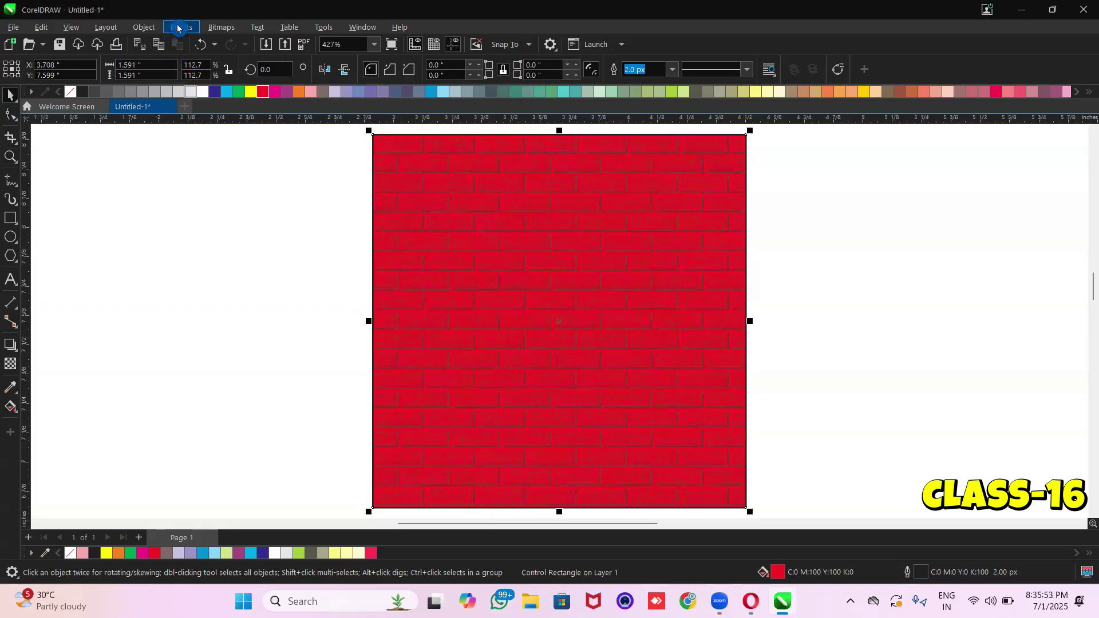
left_click(177, 28)
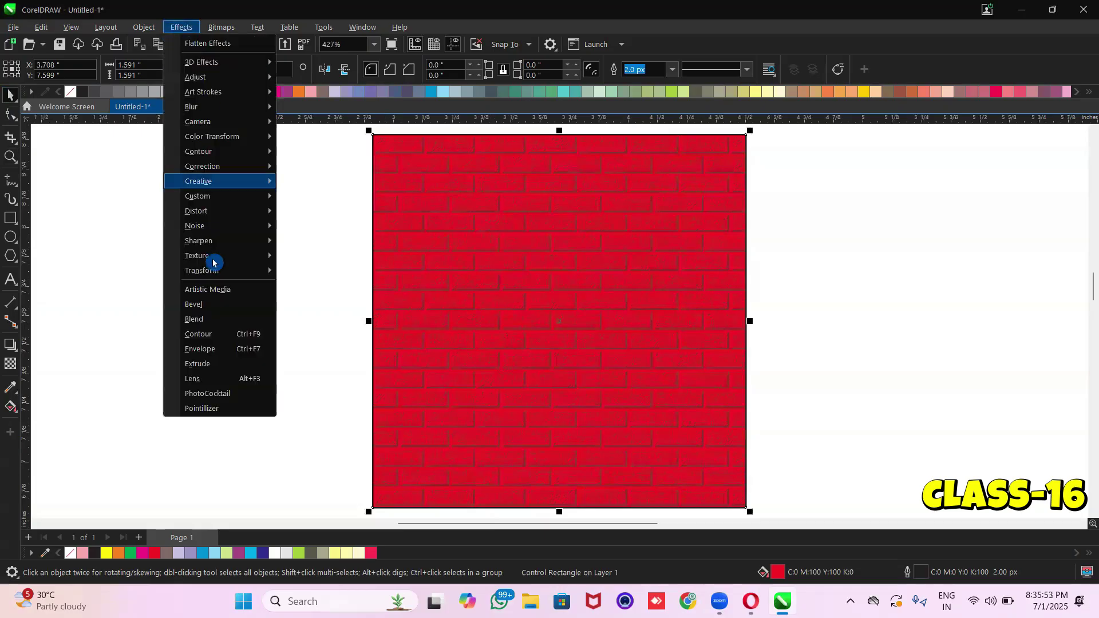
mouse_move(218, 255)
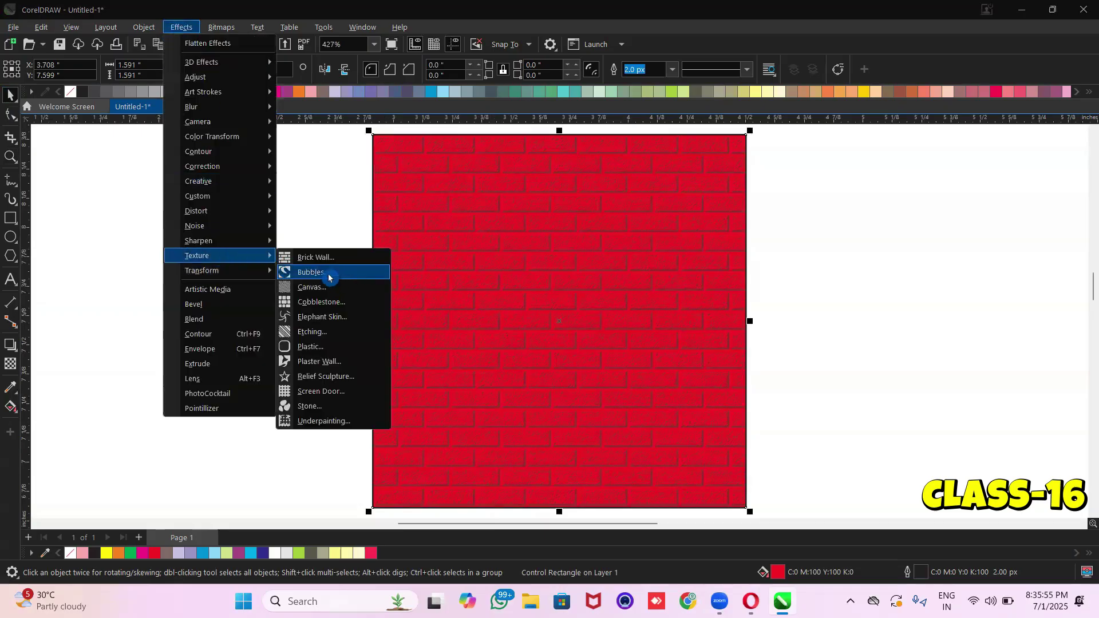
left_click(334, 273)
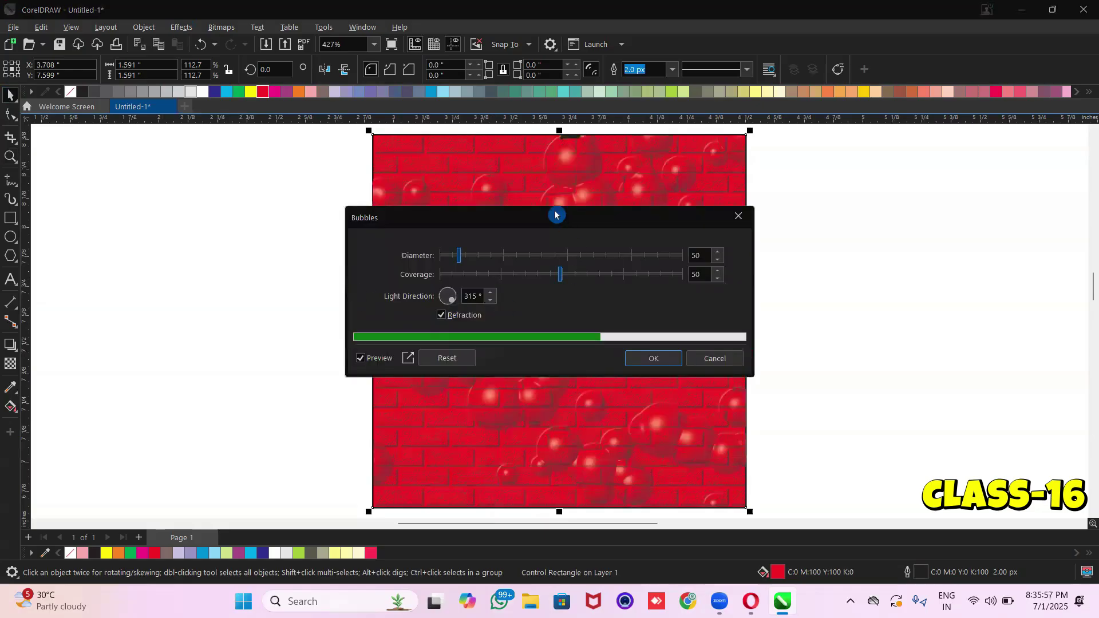
left_click_drag(555, 228, 826, 252)
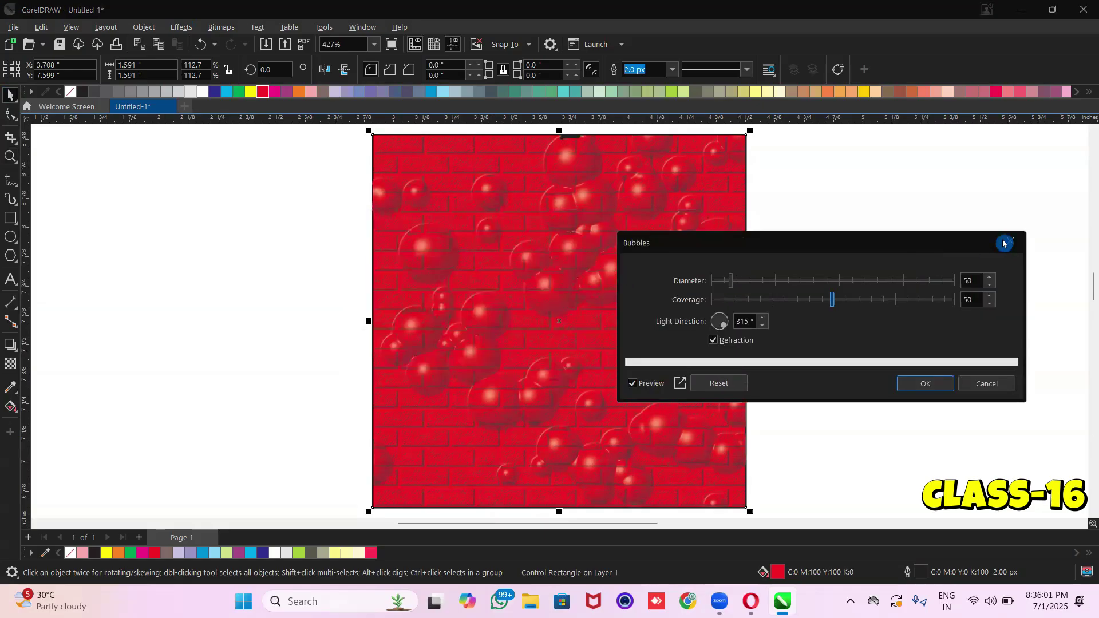
left_click(1008, 240)
key("ctrl+z")
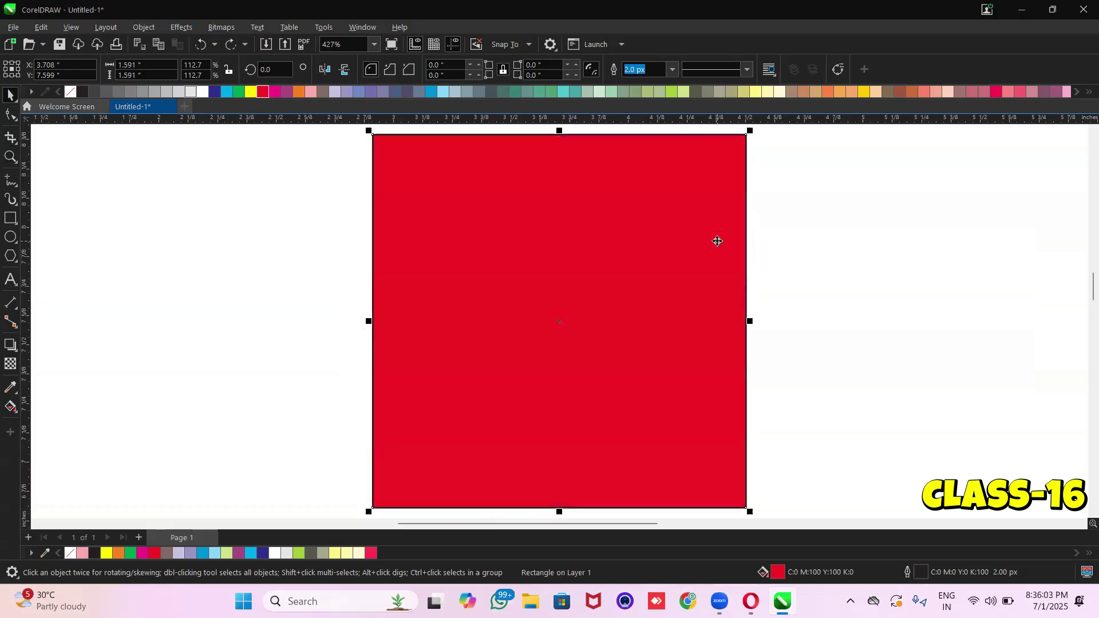
Try the Bubbles texture on the plain red square with diameter 57 and coverage 34, and undo it
left_click(144, 27)
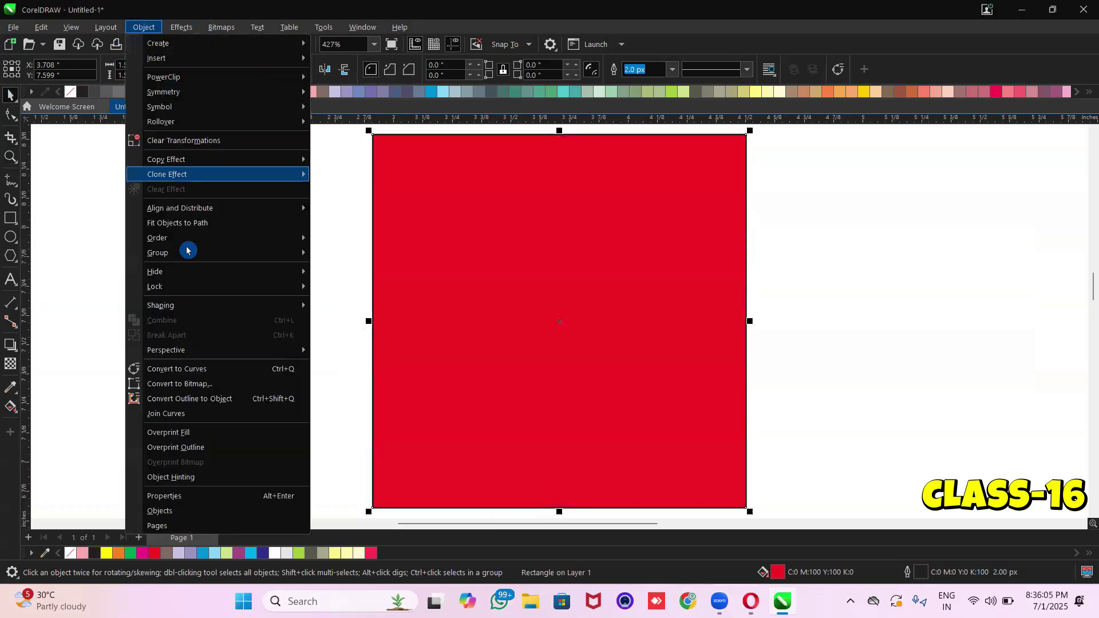
left_click(180, 27)
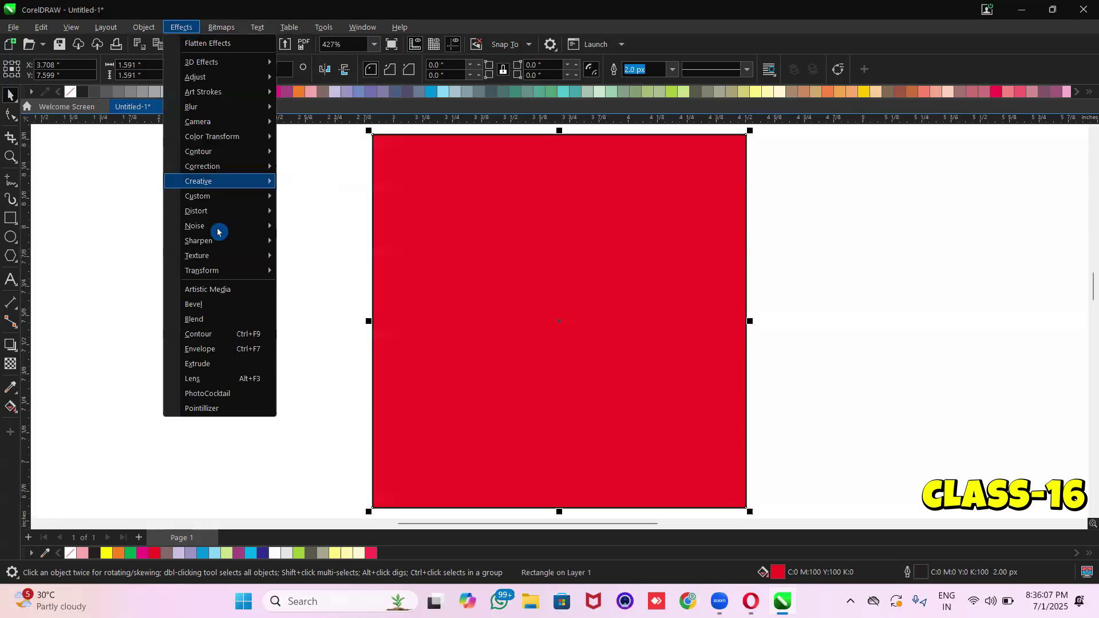
mouse_move(268, 255)
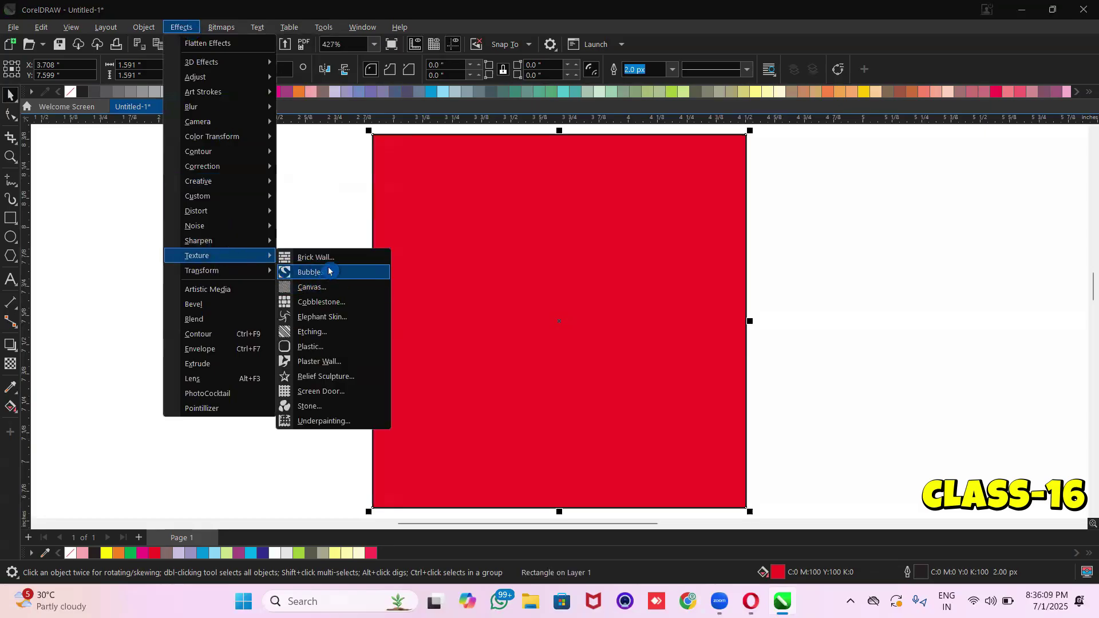
left_click(326, 270)
left_click_drag(491, 218, 862, 246)
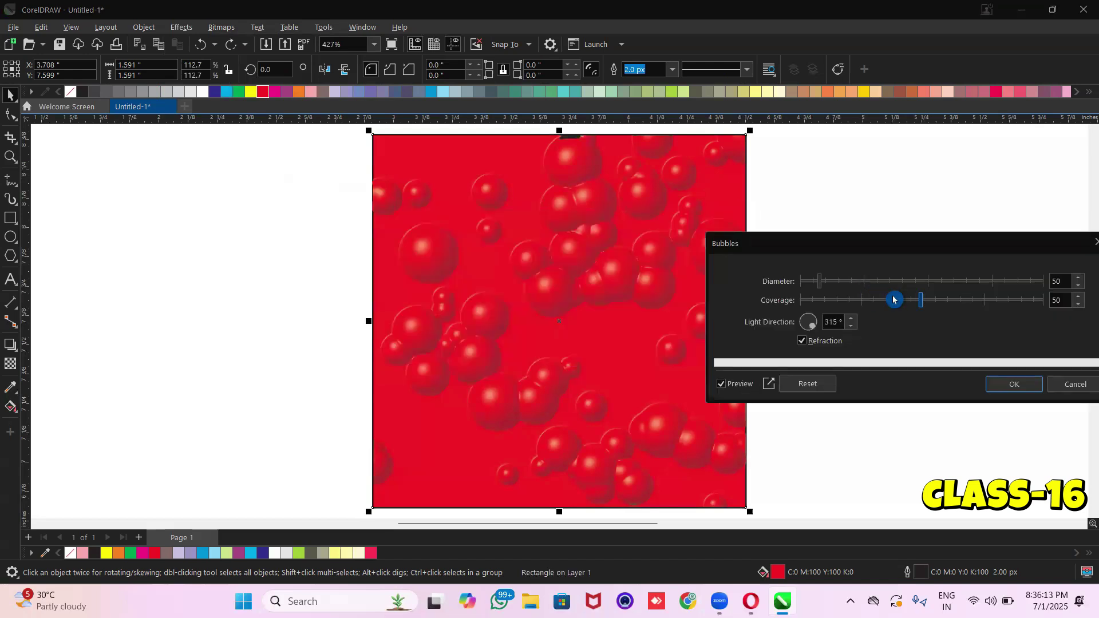
left_click(894, 299)
left_click_drag(856, 299, 811, 284)
left_click(862, 300)
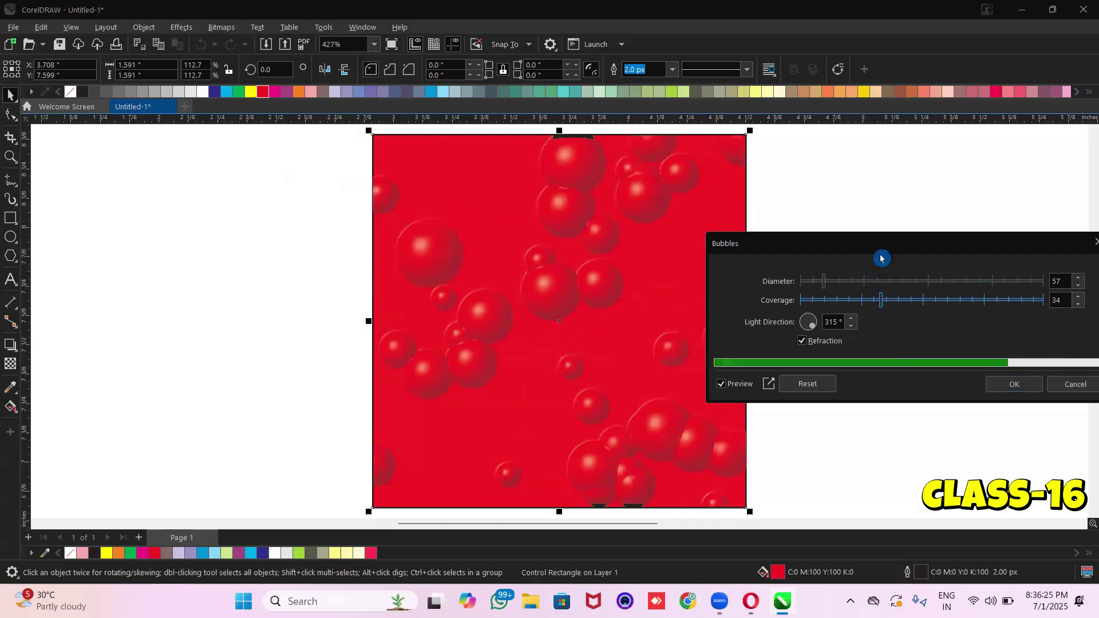
left_click_drag(886, 239, 835, 217)
left_click(963, 362)
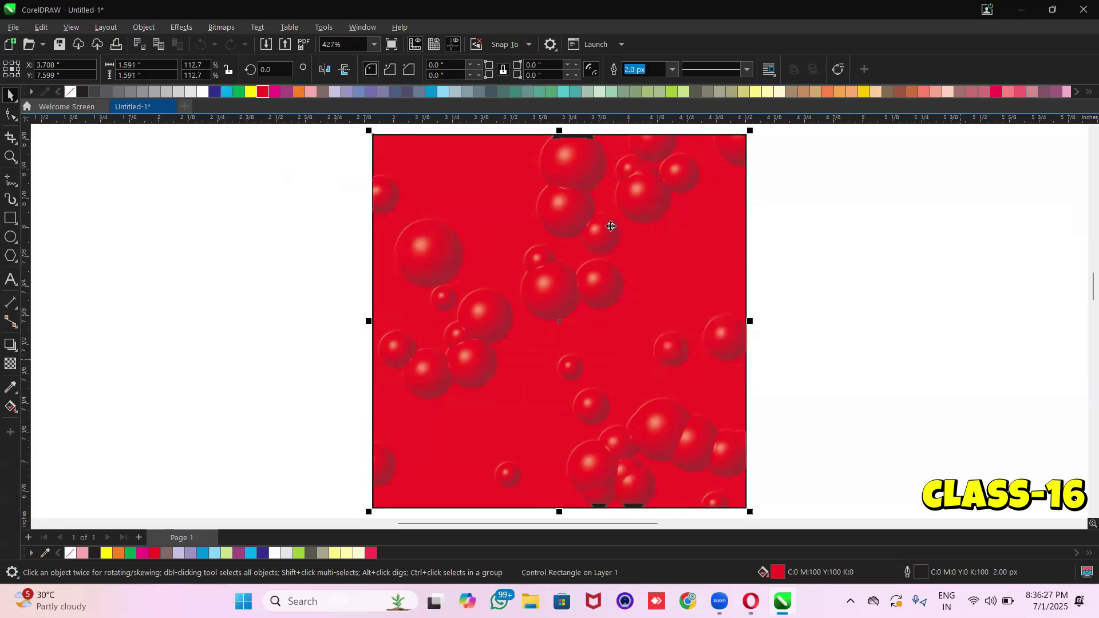
key("ctrl+z")
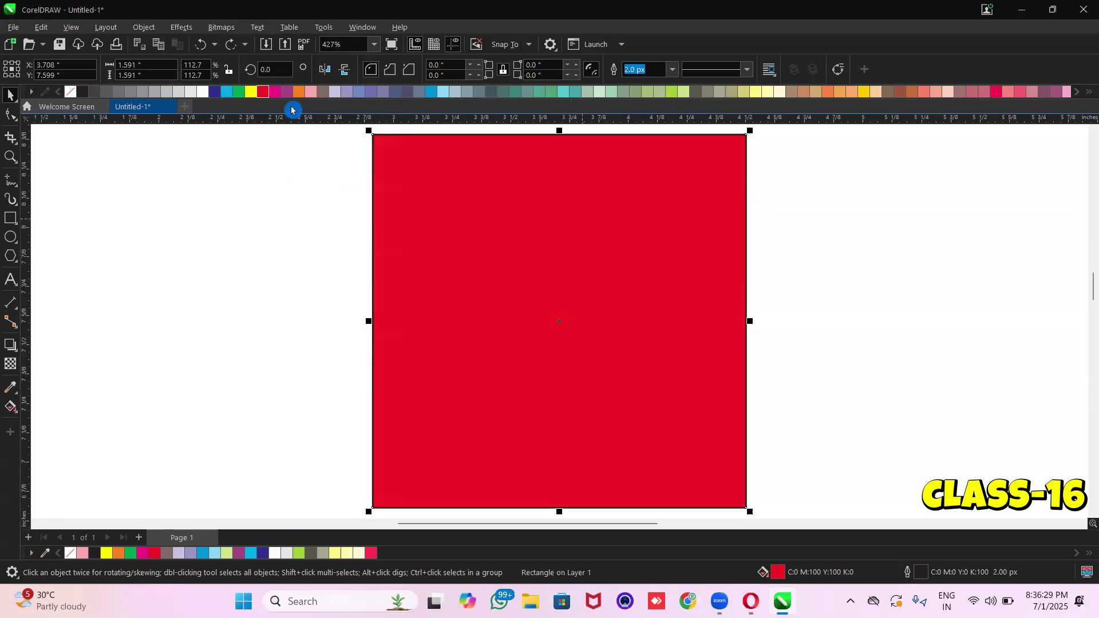
left_click(181, 28)
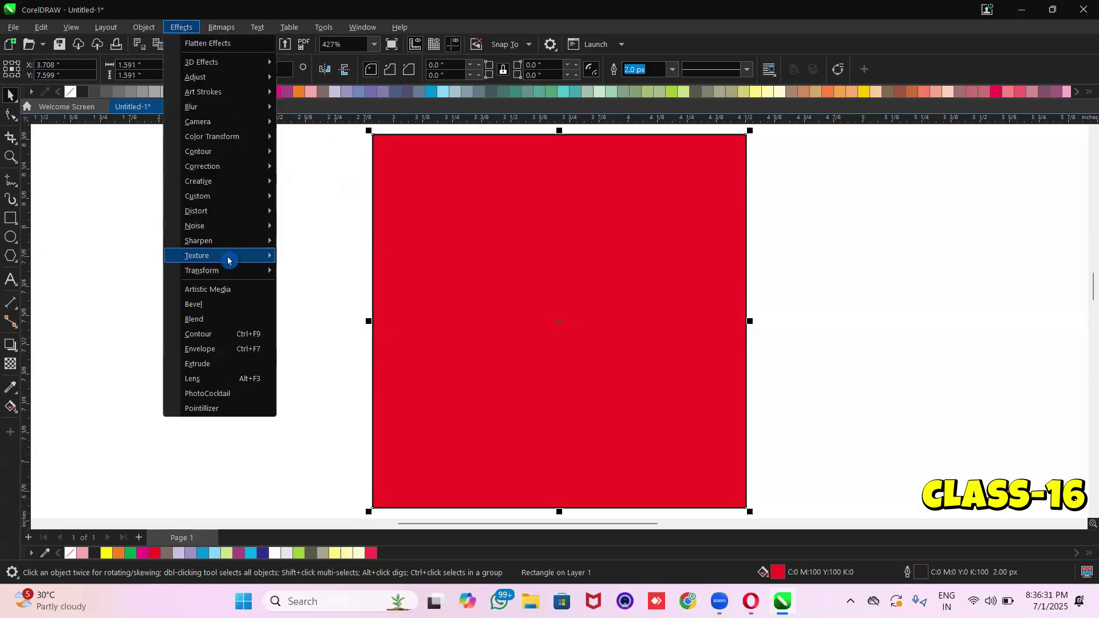
mouse_move(237, 256)
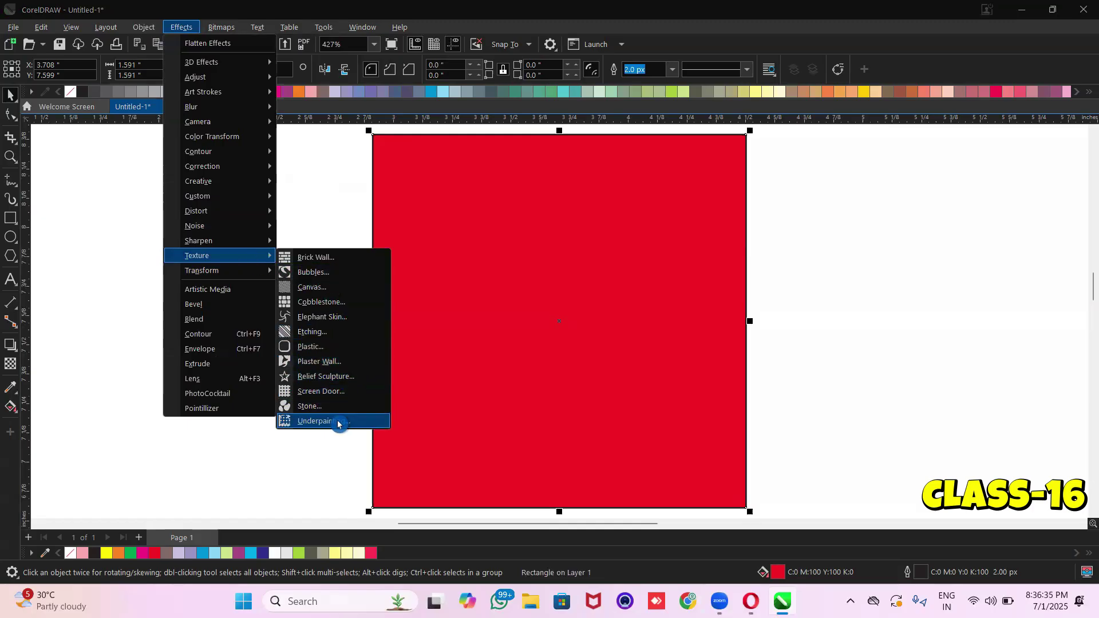
left_click(339, 379)
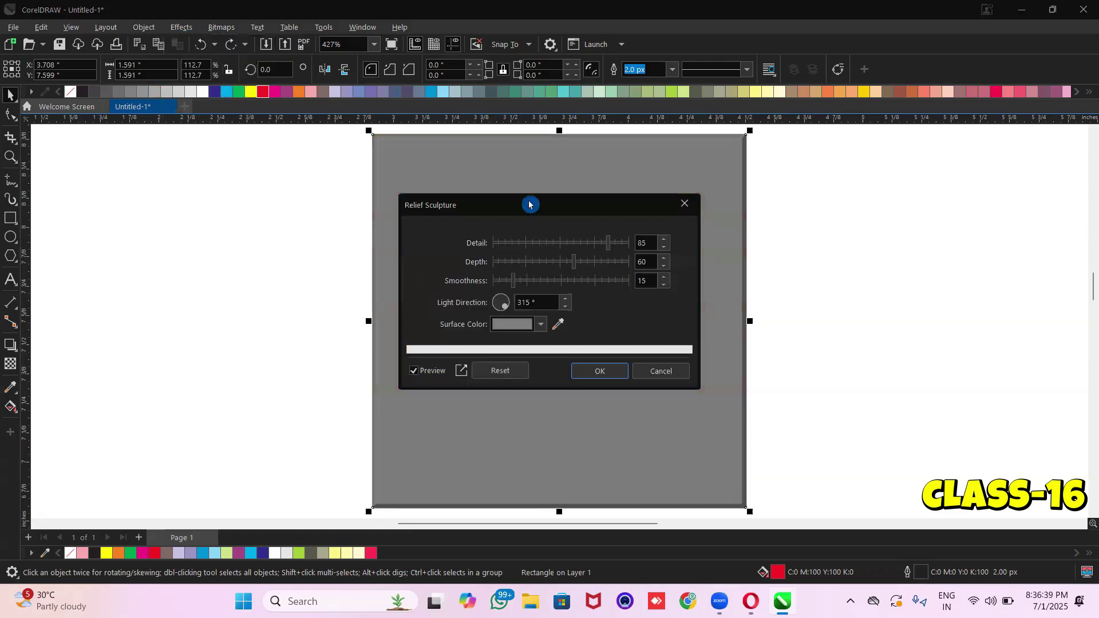
left_click_drag(531, 209, 888, 237)
left_click(909, 260)
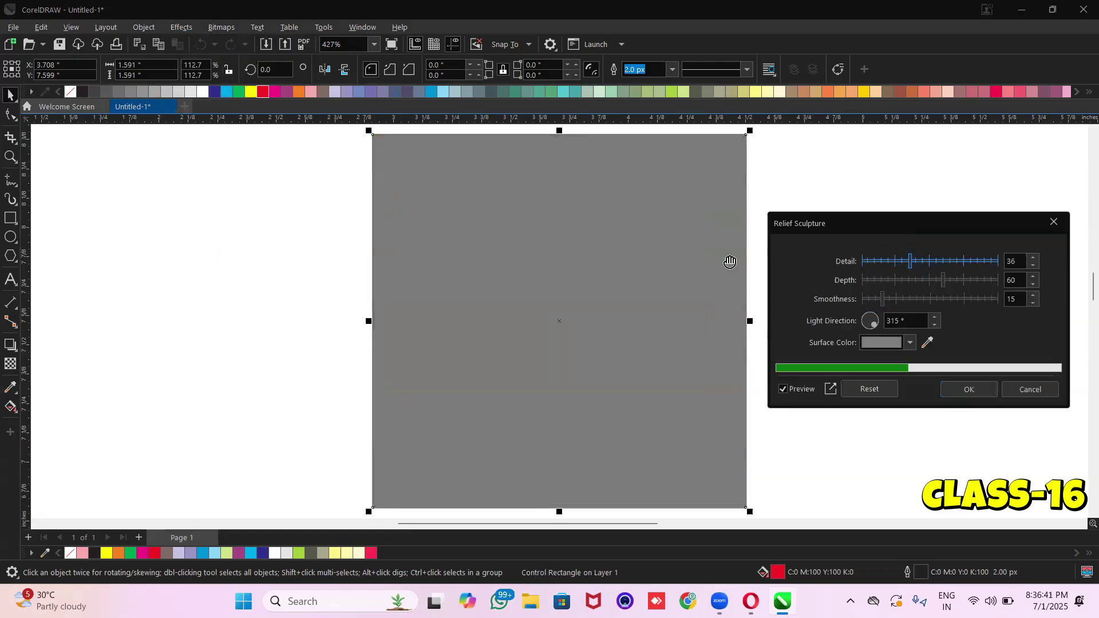
left_click(1053, 222)
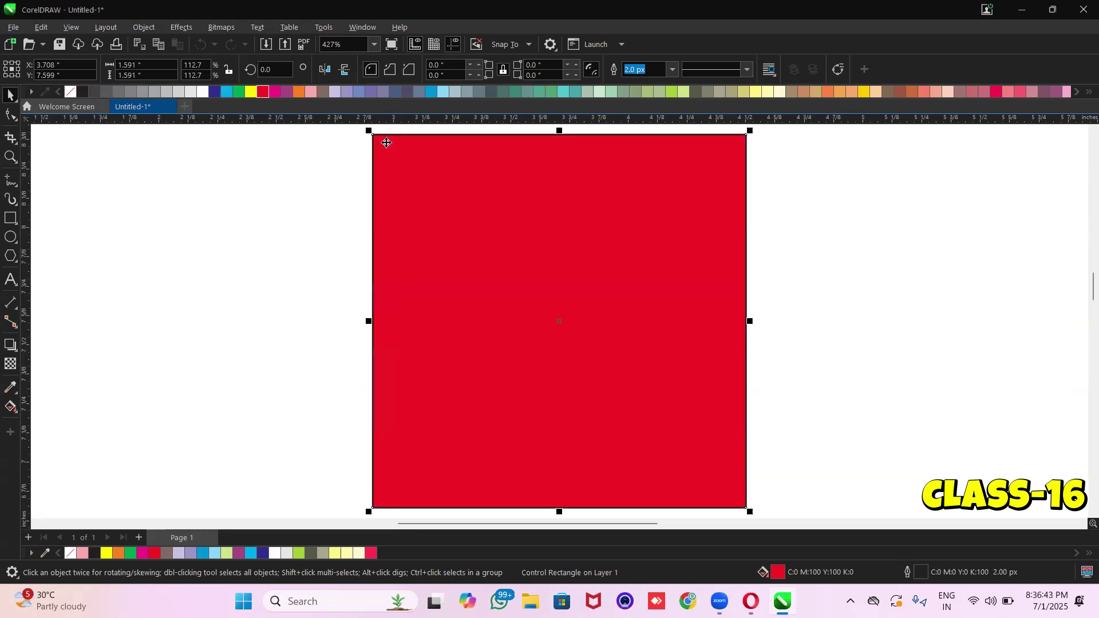
Apply the Stone texture effect to the red square with a roughness of 89 and a detail of 86
left_click(182, 27)
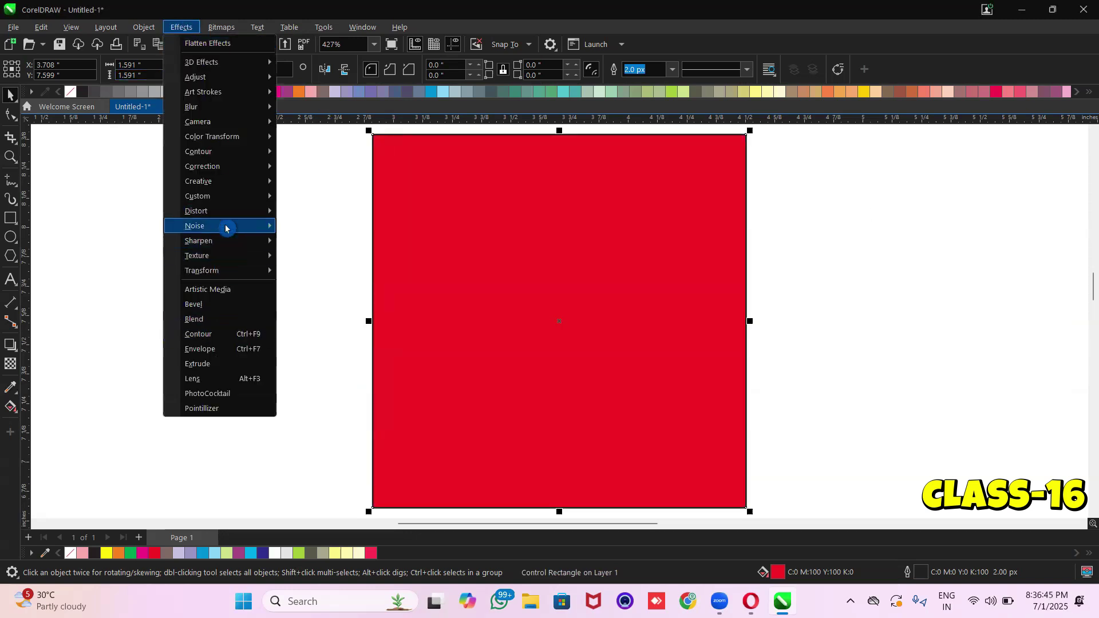
mouse_move(226, 228)
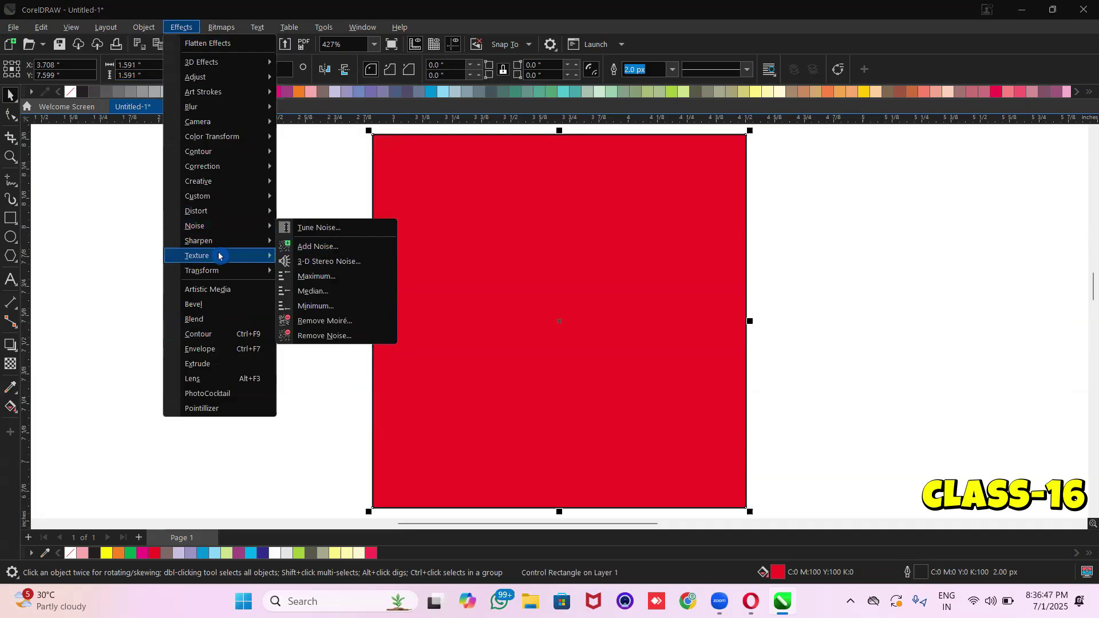
mouse_move(213, 272)
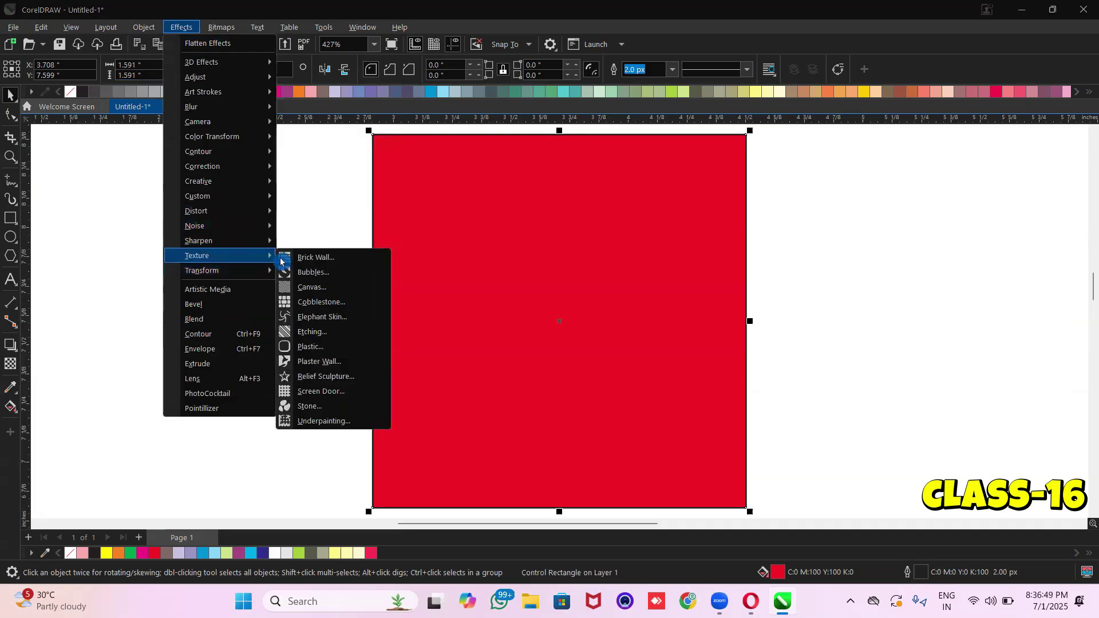
left_click(327, 406)
left_click(524, 195)
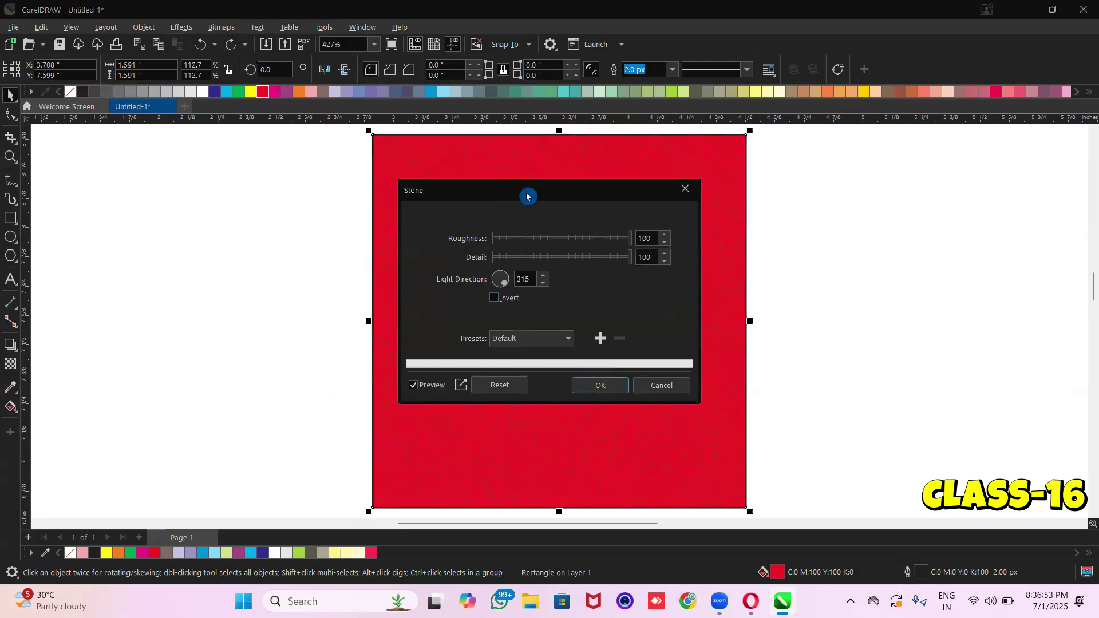
left_click_drag(527, 196, 889, 226)
left_click(926, 269)
left_click(937, 287)
left_click_drag(945, 285, 976, 295)
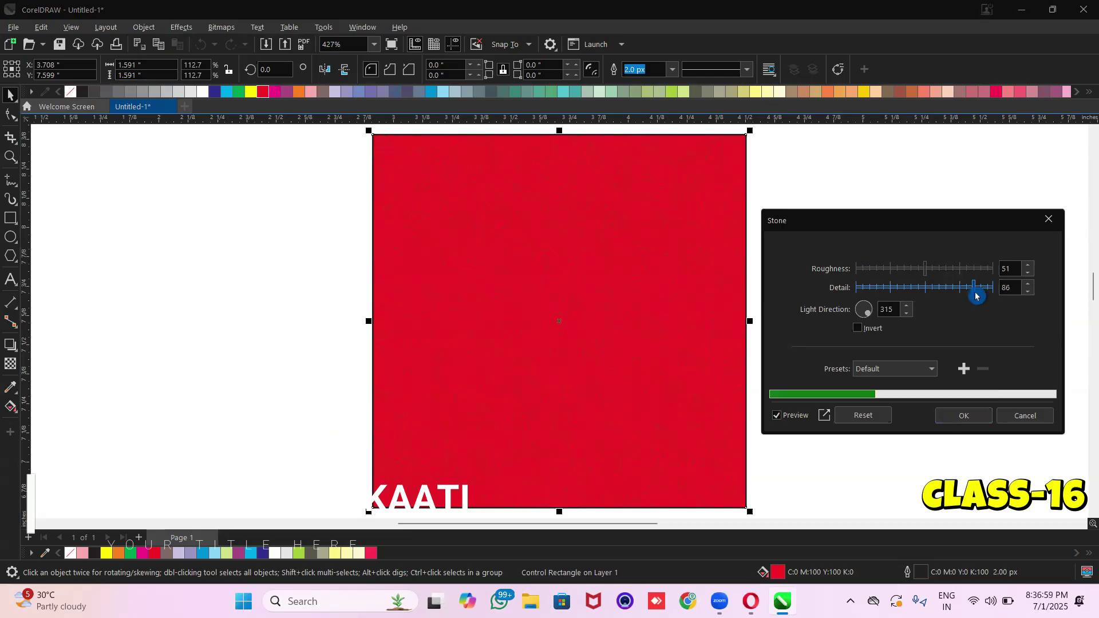
left_click(978, 269)
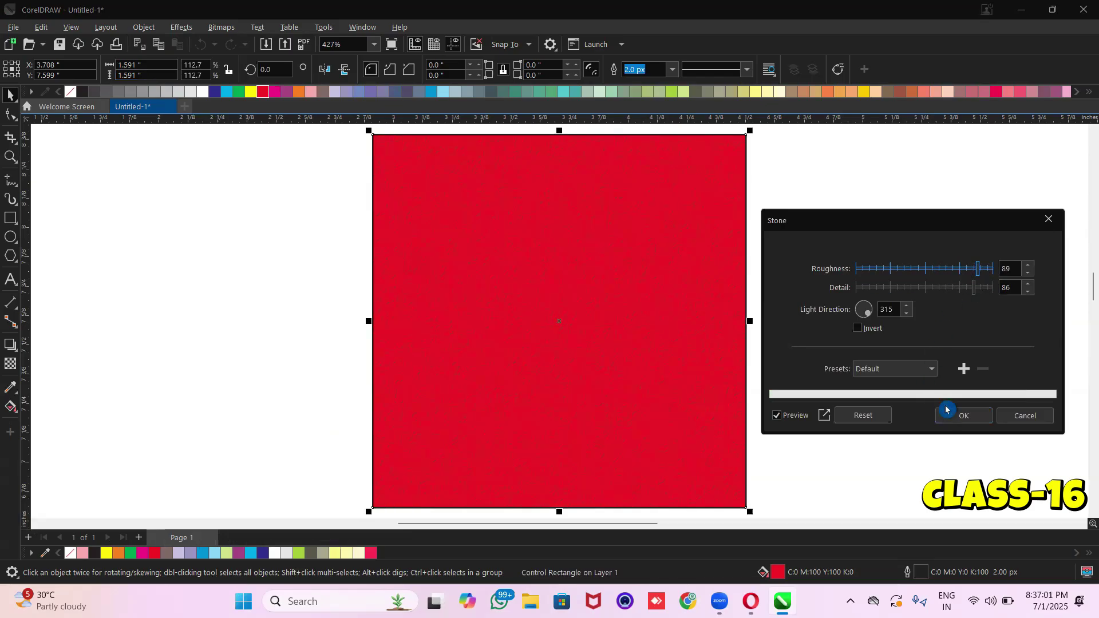
left_click(964, 415)
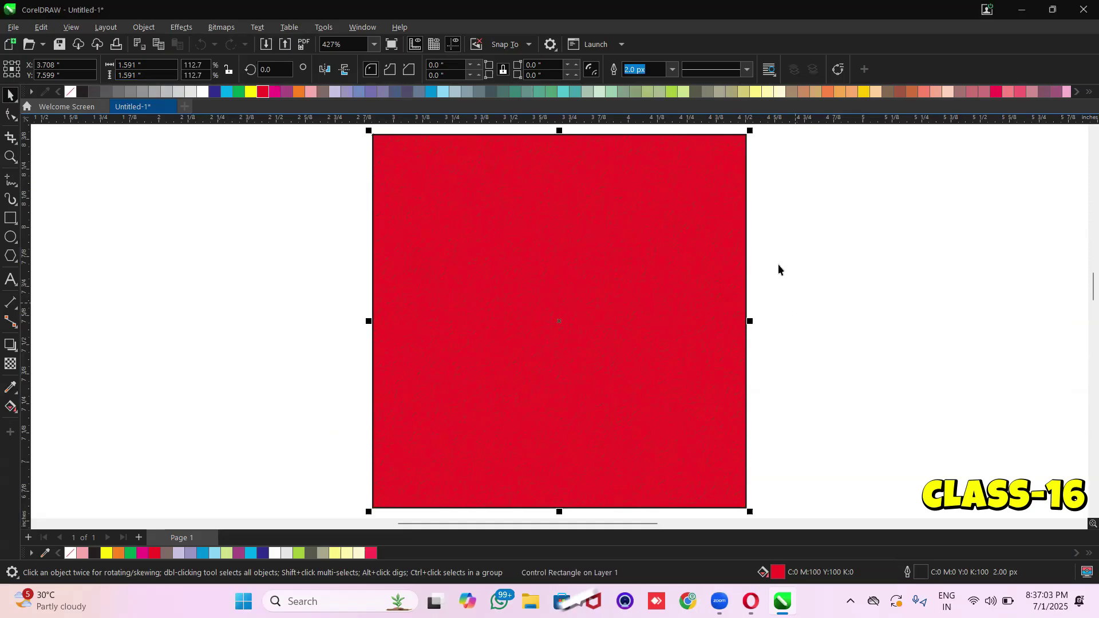
Delete the stone-textured red square from the page
left_click(179, 27)
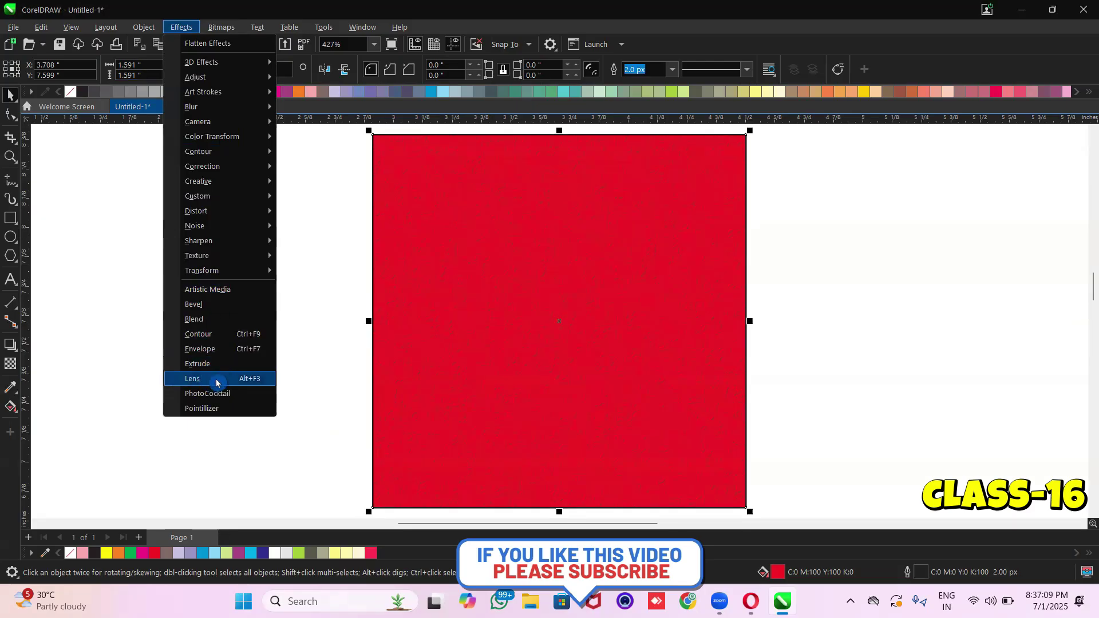
left_click(443, 317)
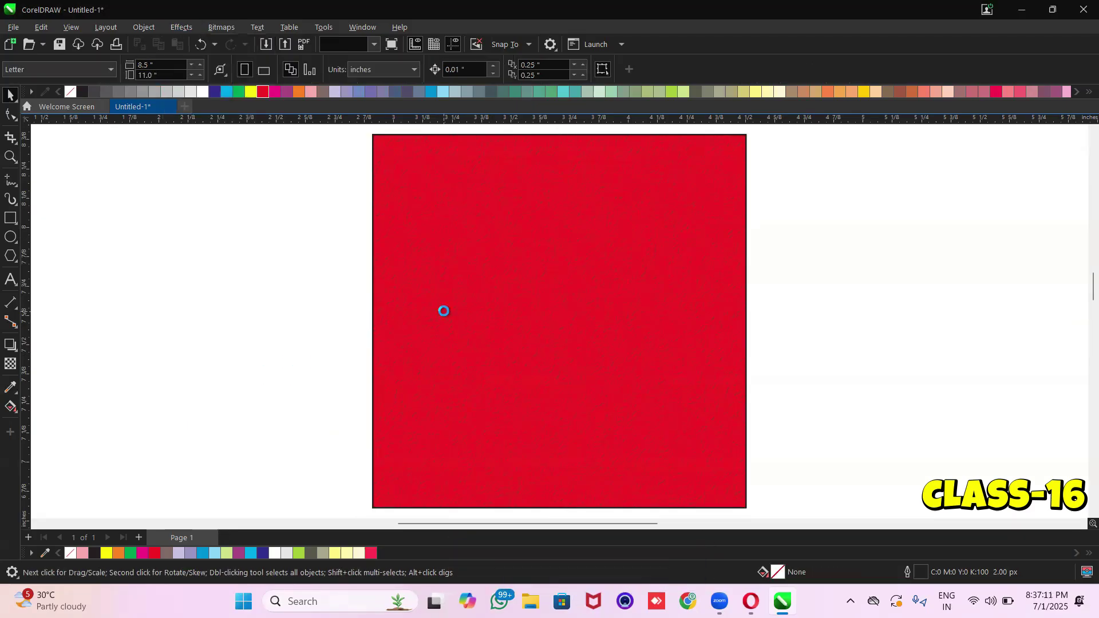
key("Delete")
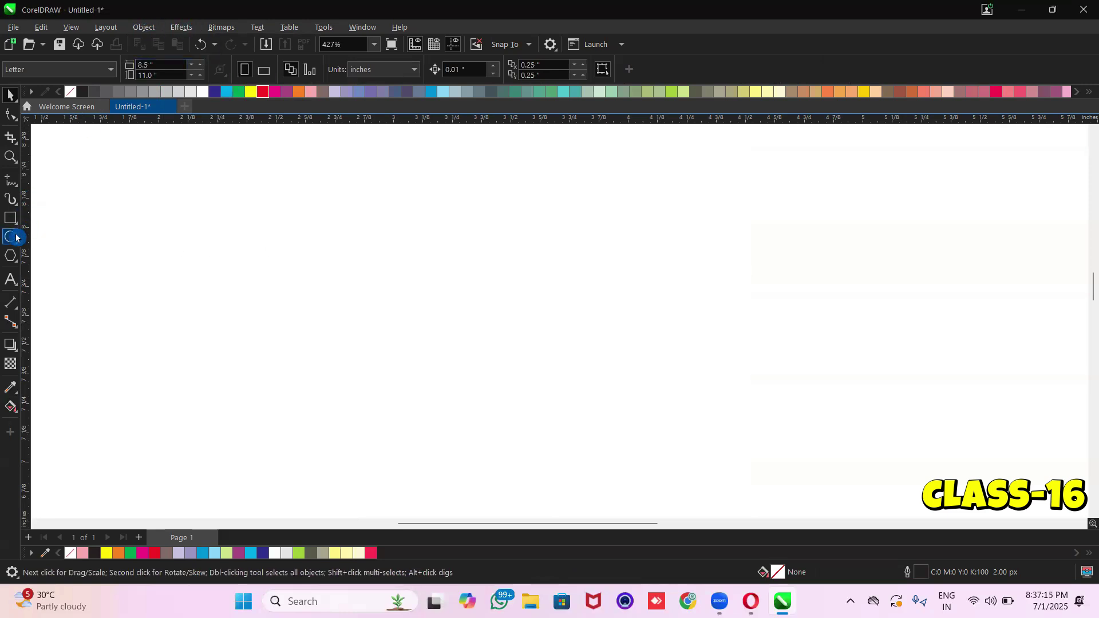
Draw a six-sided polygon, scale it to about 0.38 by 0.43 inches and place its centre near X 2.17, Y 8.08 inches
left_click(10, 256)
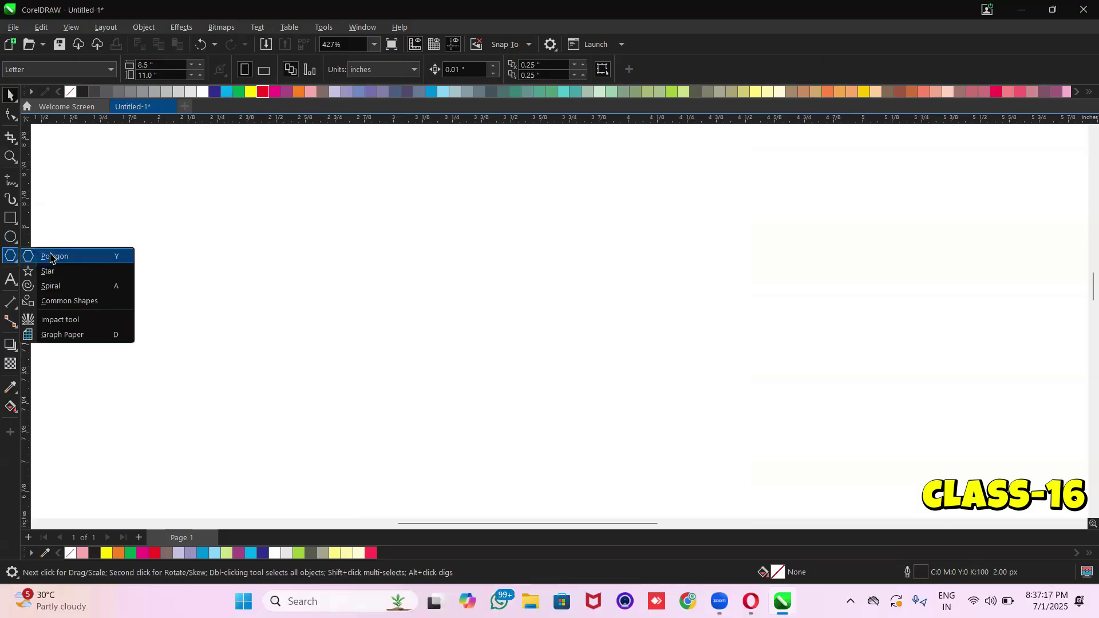
left_click(51, 256)
left_click_drag(362, 230, 496, 387)
left_click(399, 66)
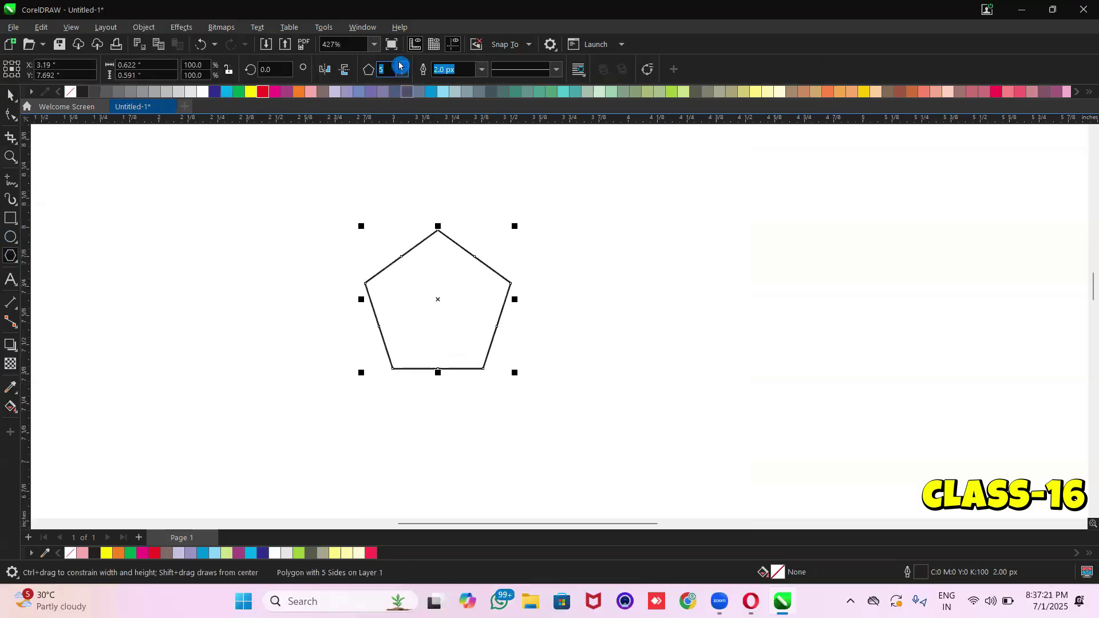
left_click(401, 65)
left_click(10, 94)
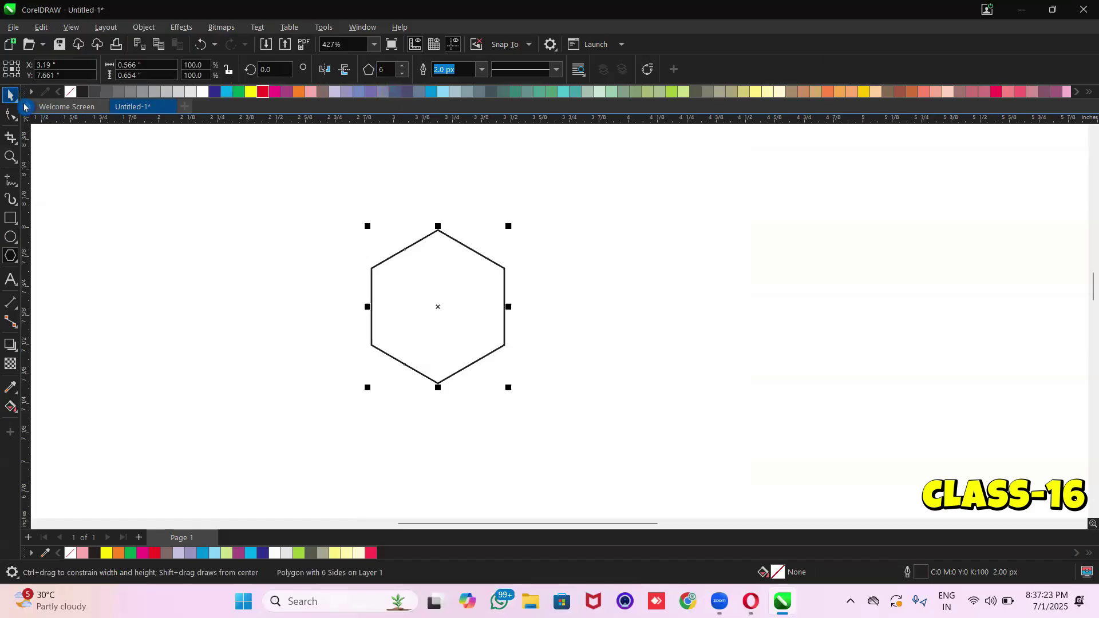
left_click_drag(507, 386, 461, 369)
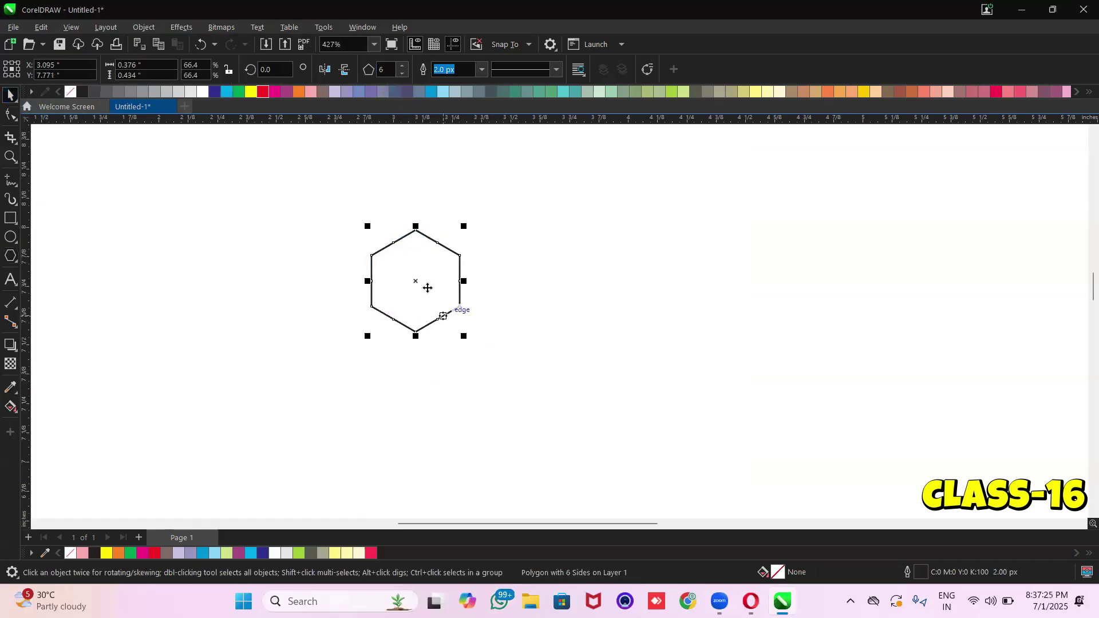
left_click_drag(417, 278, 197, 208)
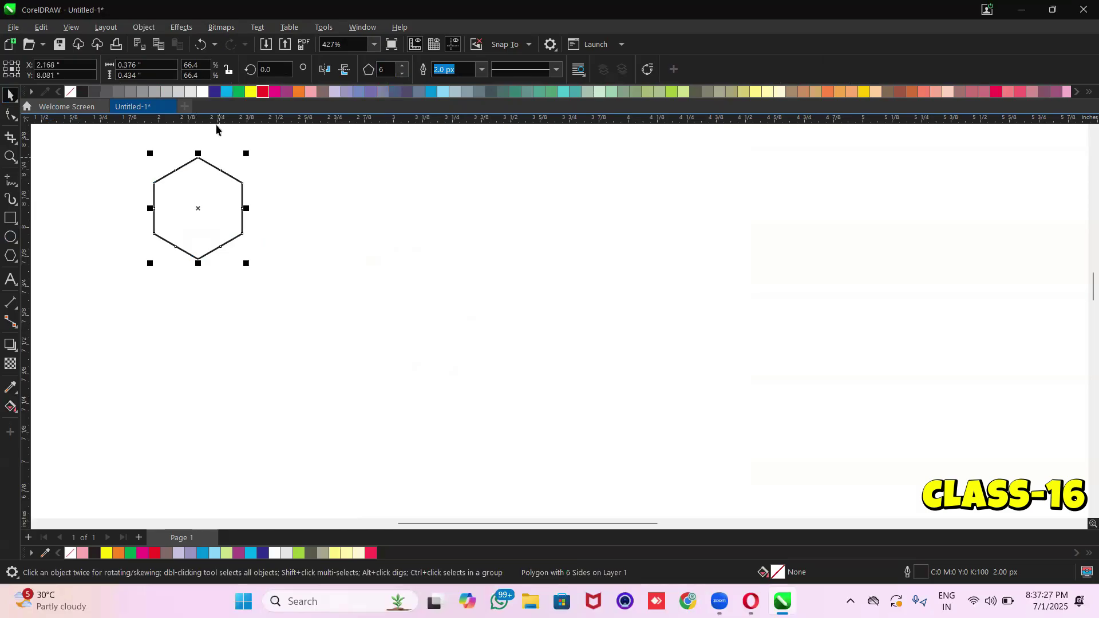
Fill the hexagon with black without an outline and duplicate it into a horizontal row of five, spaced about 0.4 inches apart
left_click(83, 92)
right_click(70, 94)
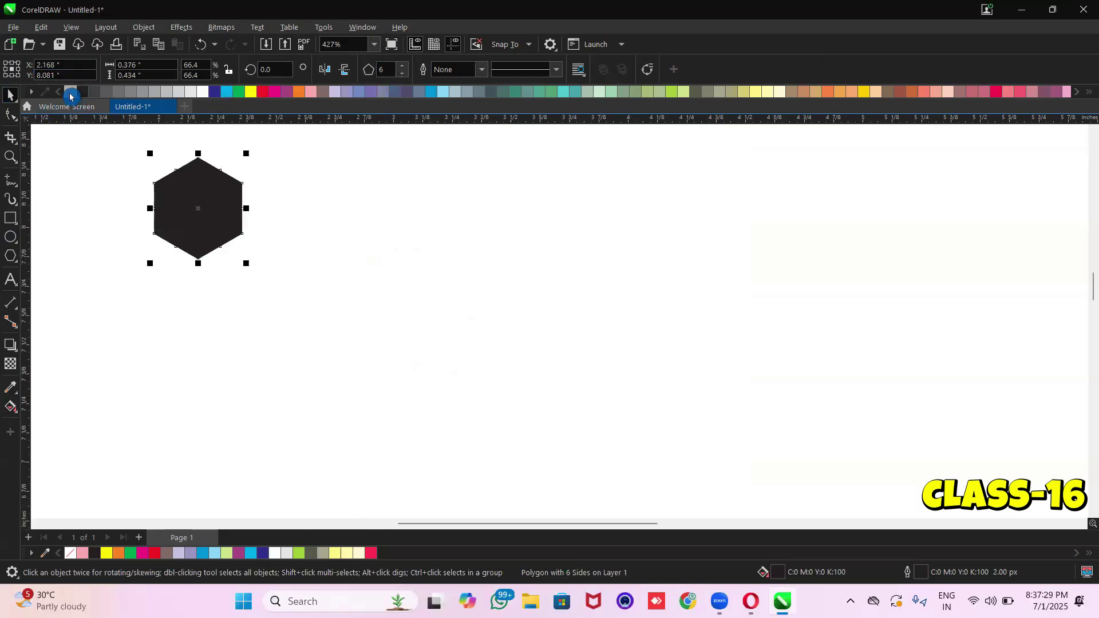
left_click_drag(203, 210, 293, 210)
right_click(292, 210)
key("ctrl+r")
key("ctrl+r")
key("ctrl+r")
key("ctrl+r")
key("ctrl+r")
key("ctrl+r")
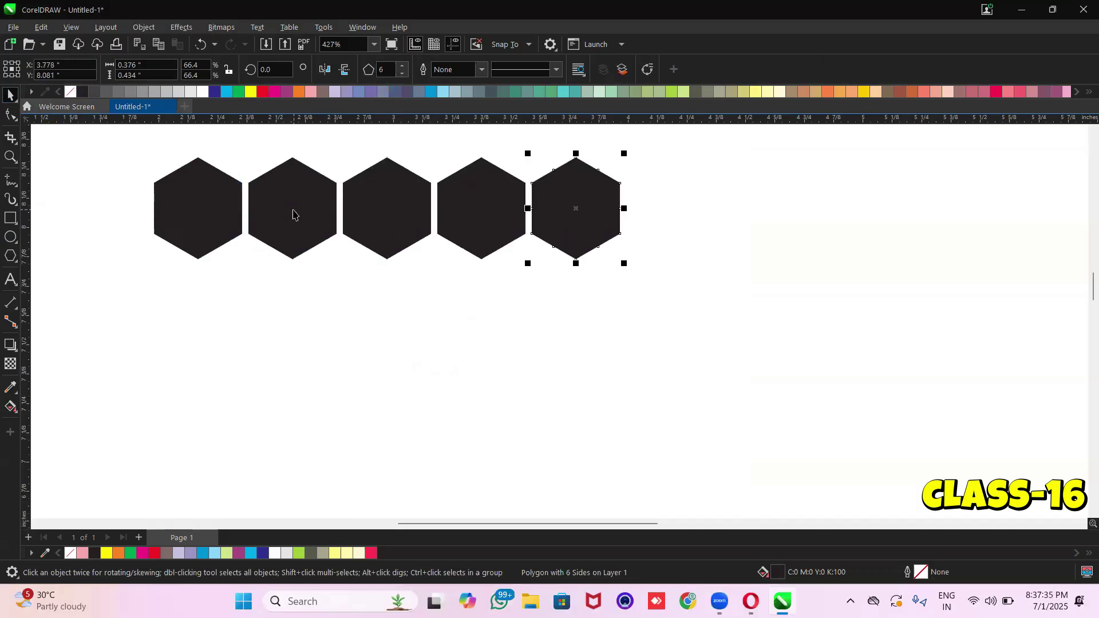
Extend the black hexagons to a row of eight and duplicate it diagonally downward, offset by half a hexagon, into eight interlocking rows
left_click_drag(129, 282, 230, 309)
left_click_drag(956, 231, 947, 143)
left_click_drag(771, 213, 724, 298)
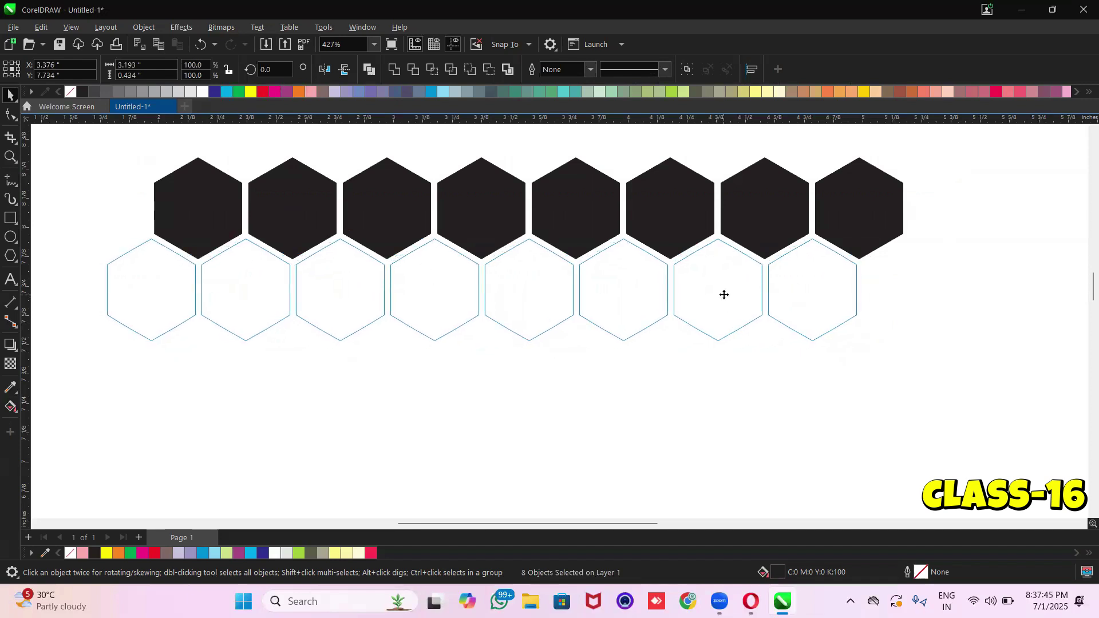
left_click_drag(724, 295, 724, 295)
key("ctrl+r")
key("ctrl+r")
key("ctrl+r")
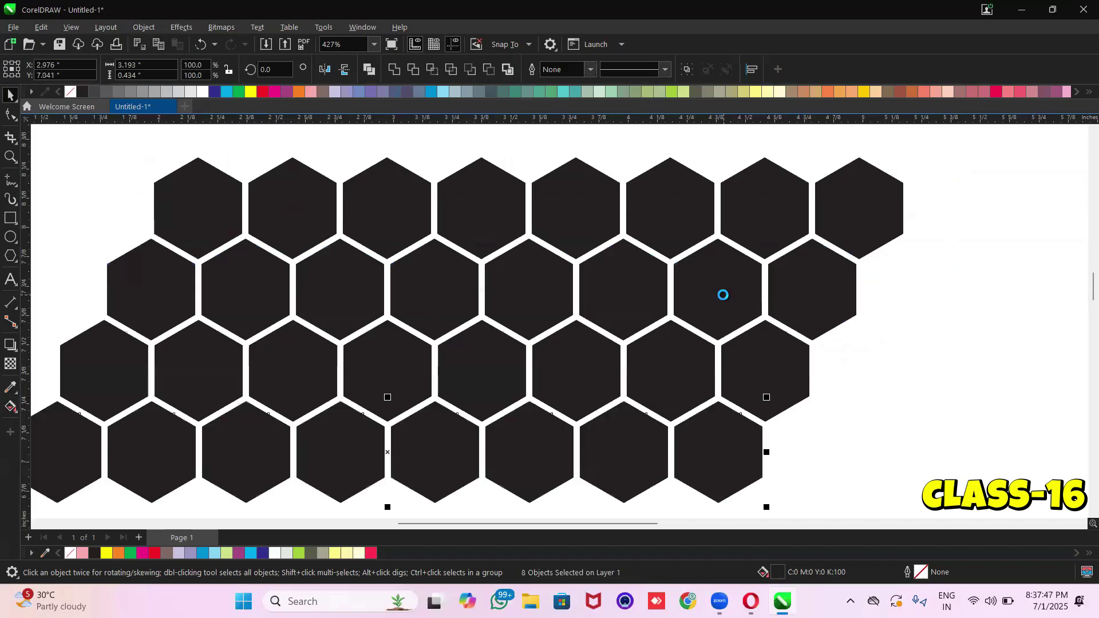
scroll(723, 295, "down", 2)
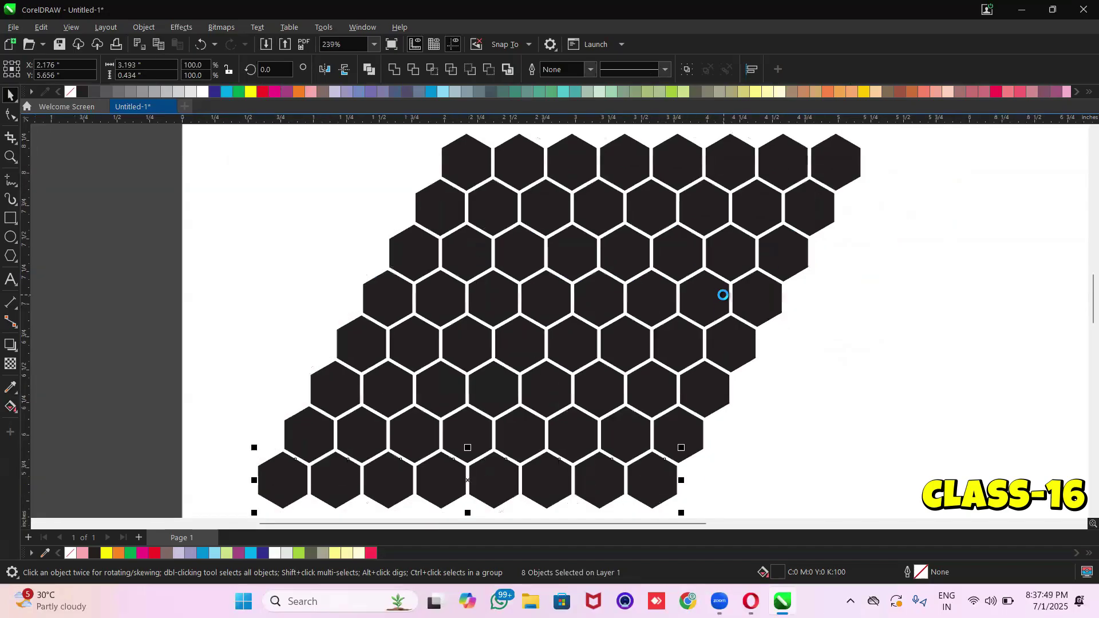
Draw a circle about 1.545 inches across, place its centre near X 2.775, Y 7.041 inches over the hexagons, and outline it in white
left_click(263, 246)
left_click(10, 237)
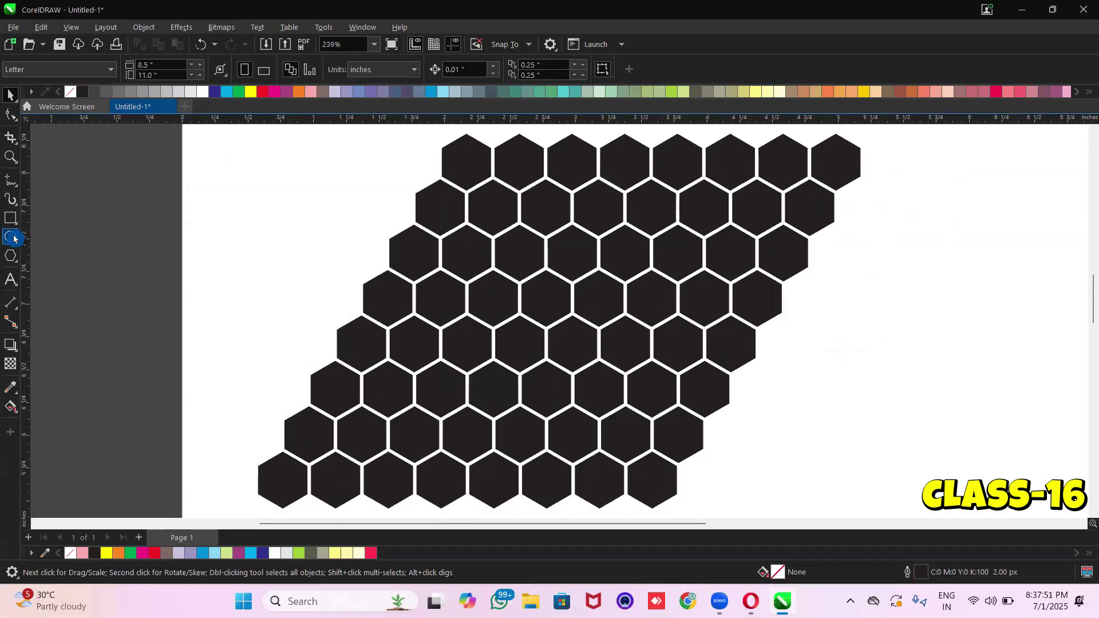
left_click_drag(275, 196, 436, 401)
key("space")
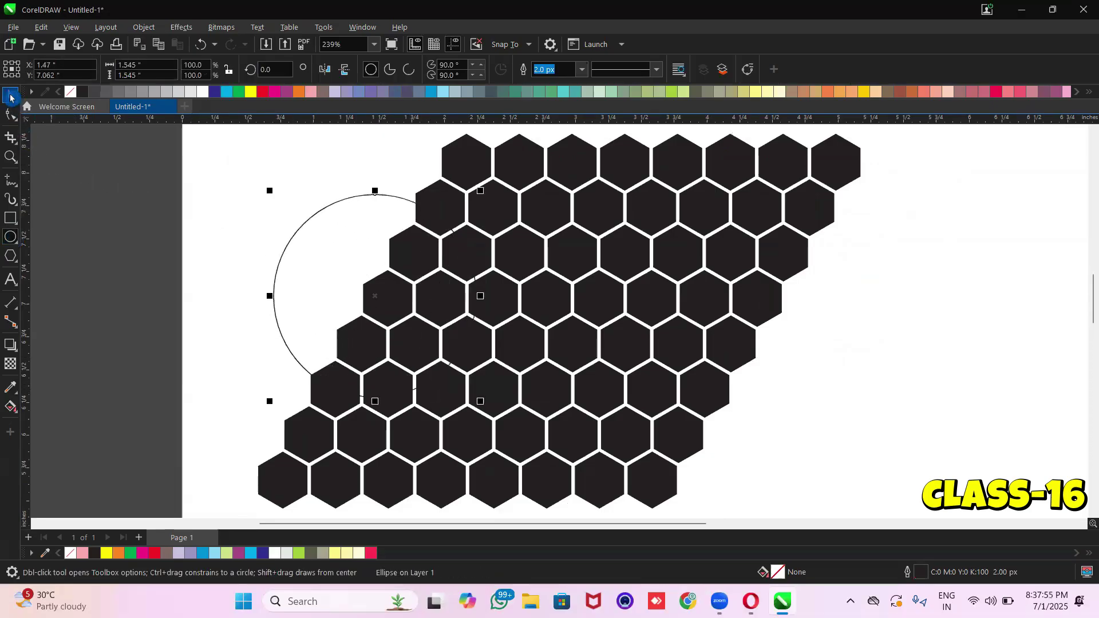
left_click_drag(378, 301, 549, 298)
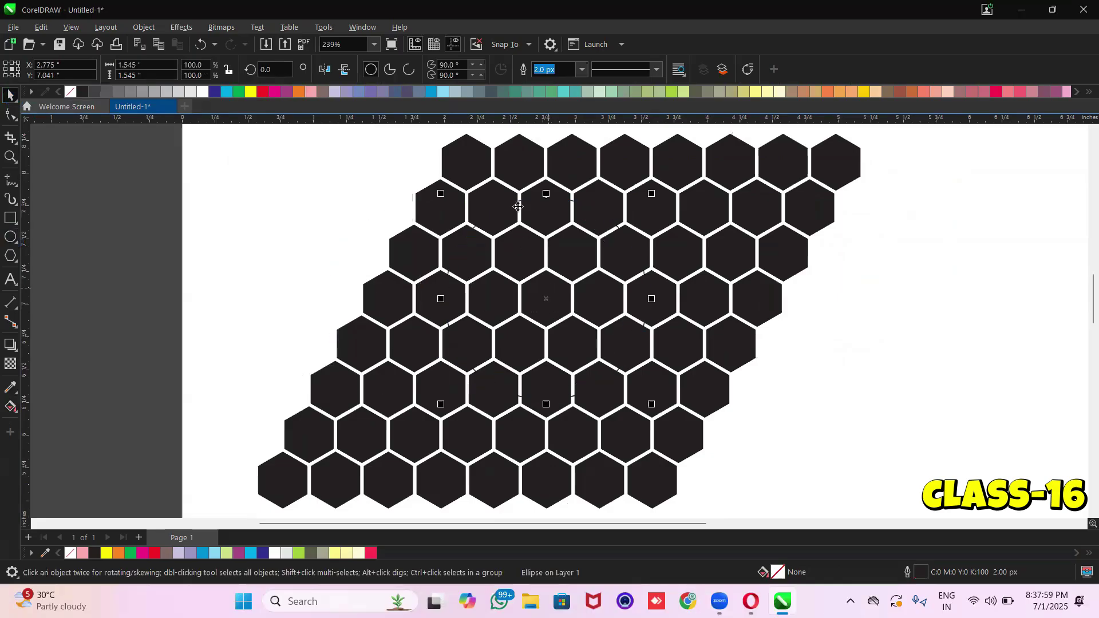
right_click(202, 91)
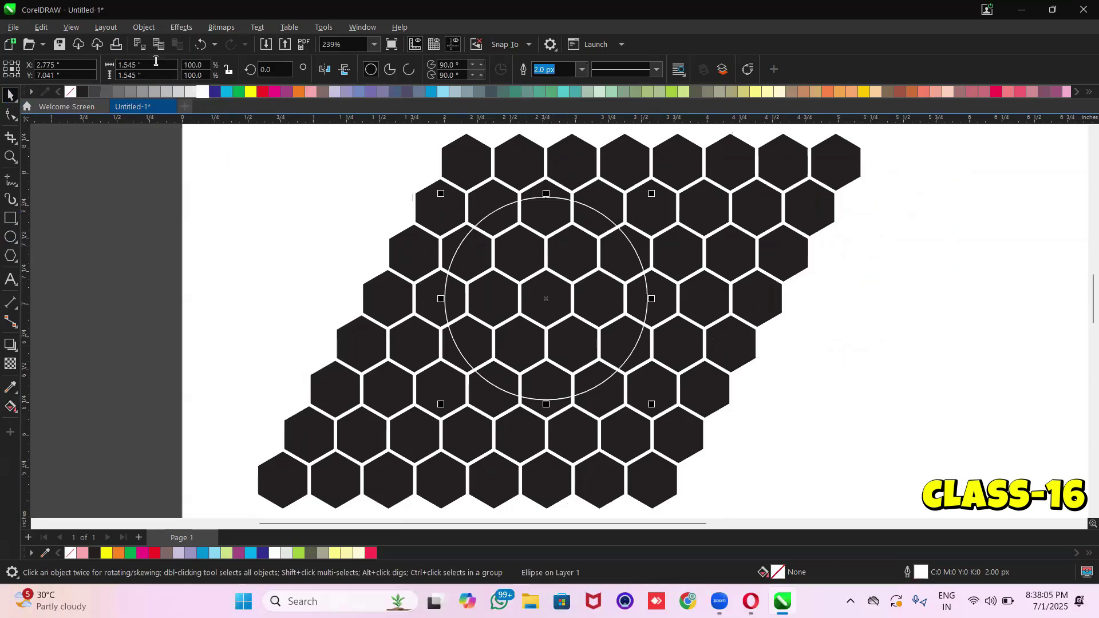
Apply a Fish Eye lens with a rate of 100% to the circle and freeze it
left_click(186, 30)
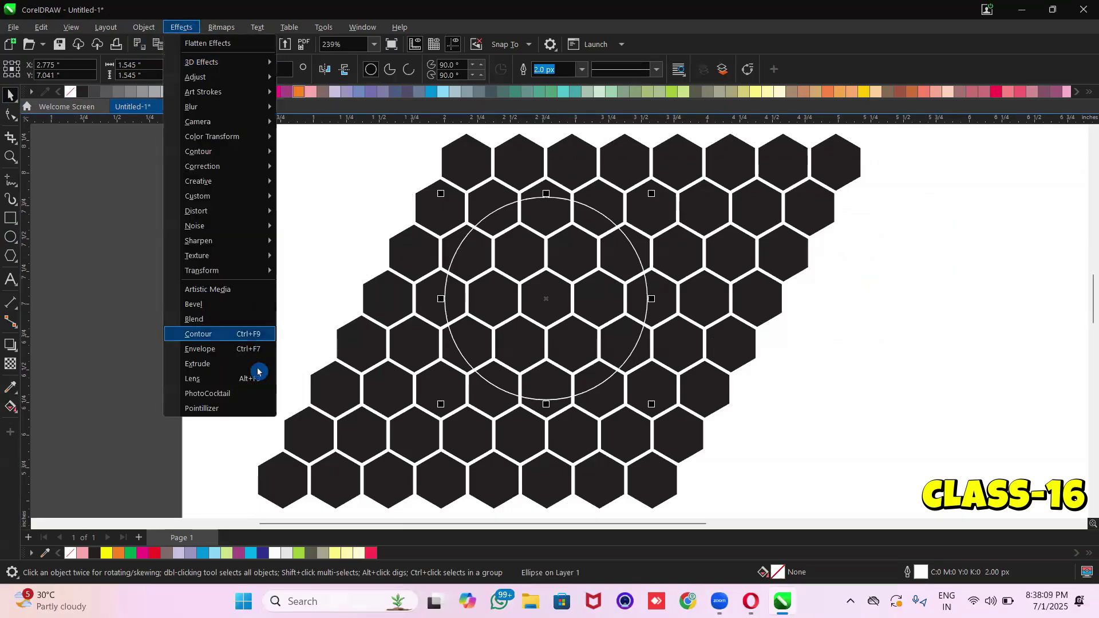
left_click(205, 377)
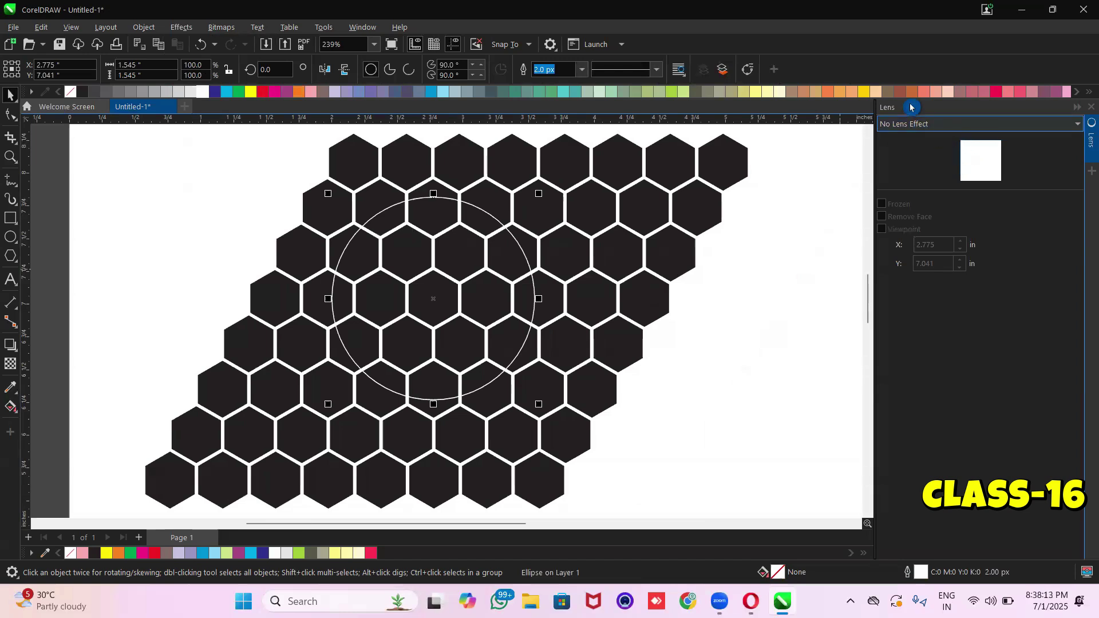
left_click(941, 125)
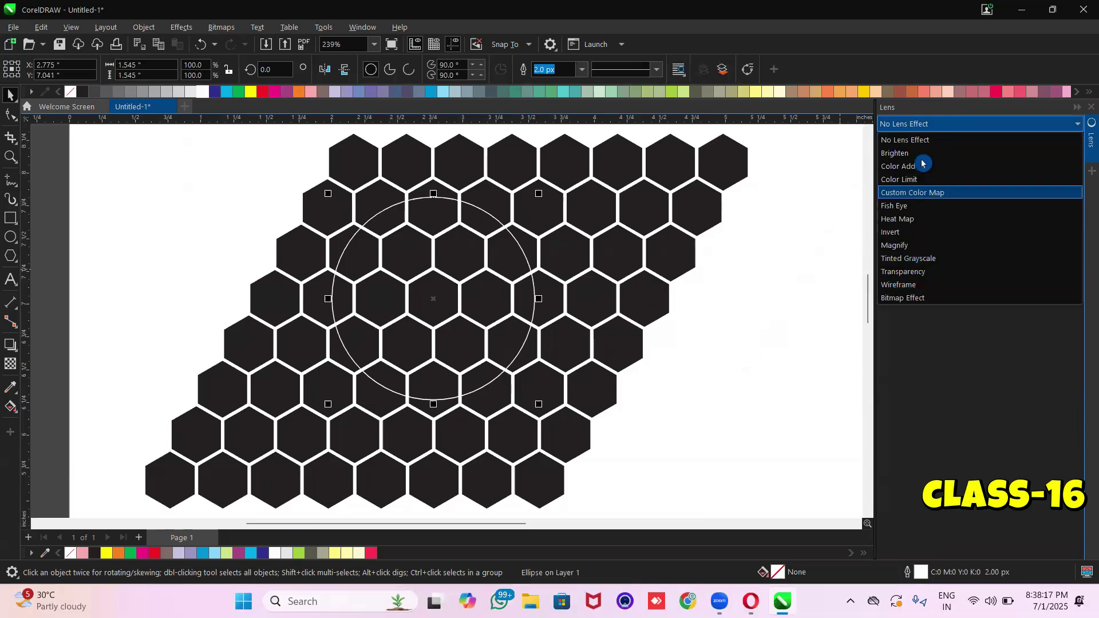
left_click(917, 208)
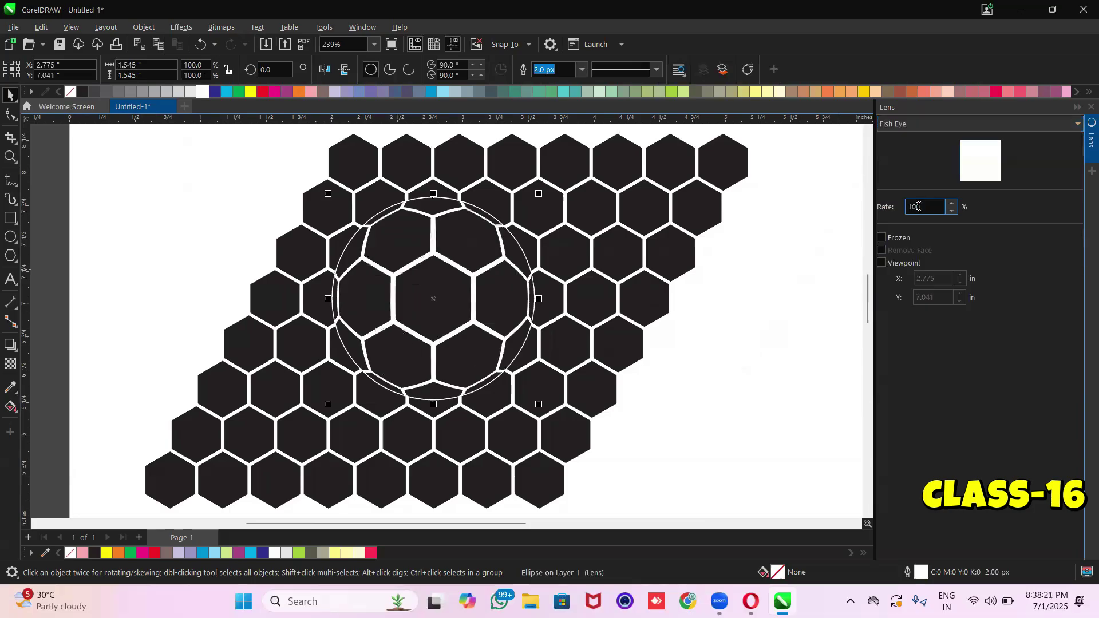
left_click(916, 240)
left_click(884, 239)
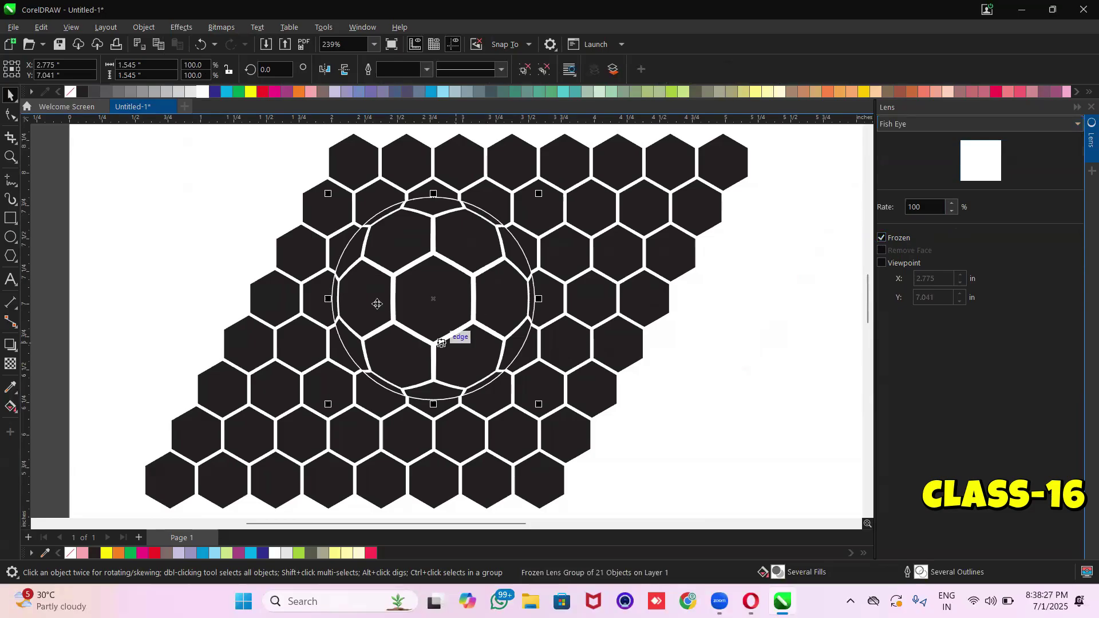
Move the frozen lens ball clear of the hexagon pattern and delete all the original hexagons
left_click(1084, 107)
left_click_drag(526, 296, 218, 232)
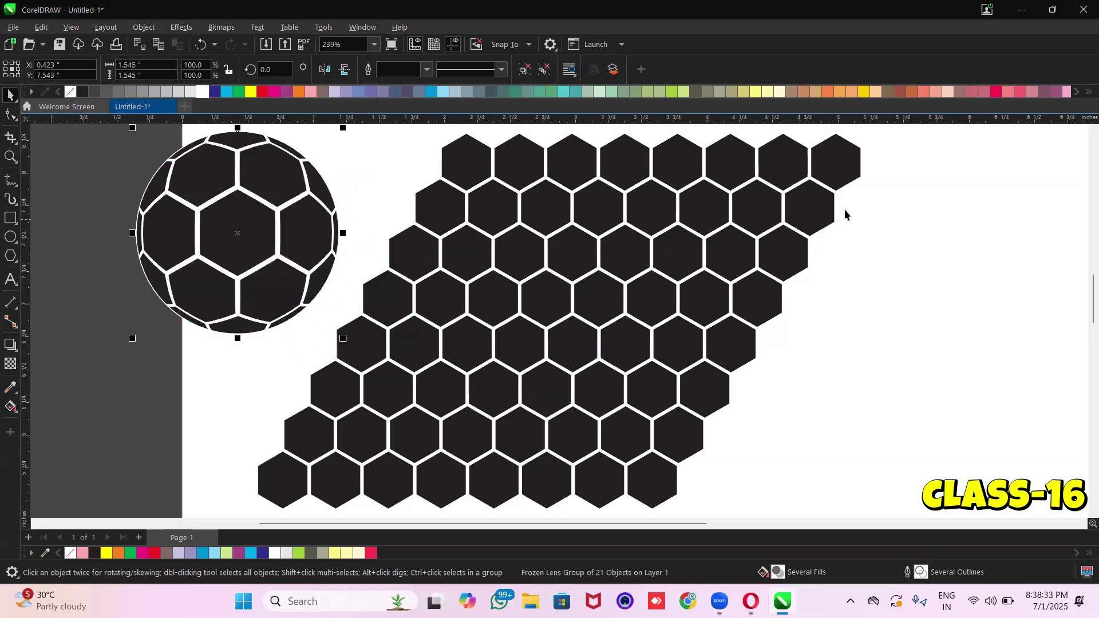
scroll(624, 269, "left", 2)
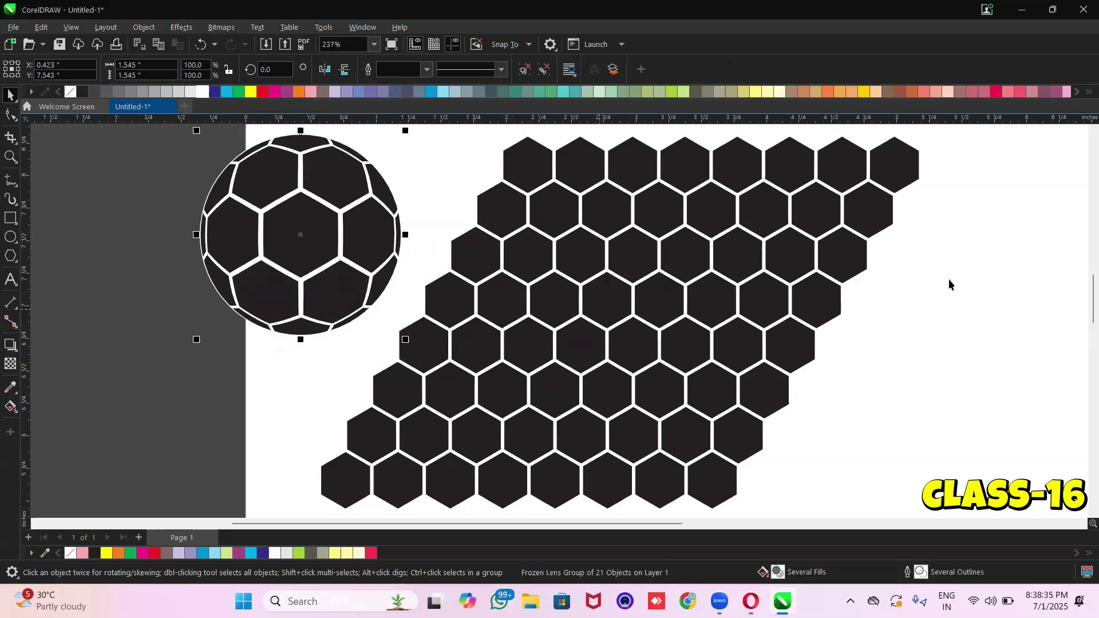
left_click_drag(955, 136, 308, 479)
key("Delete")
Centre the ball on the page and shift it up to Y 5.6 inches
left_click(339, 233)
key("p")
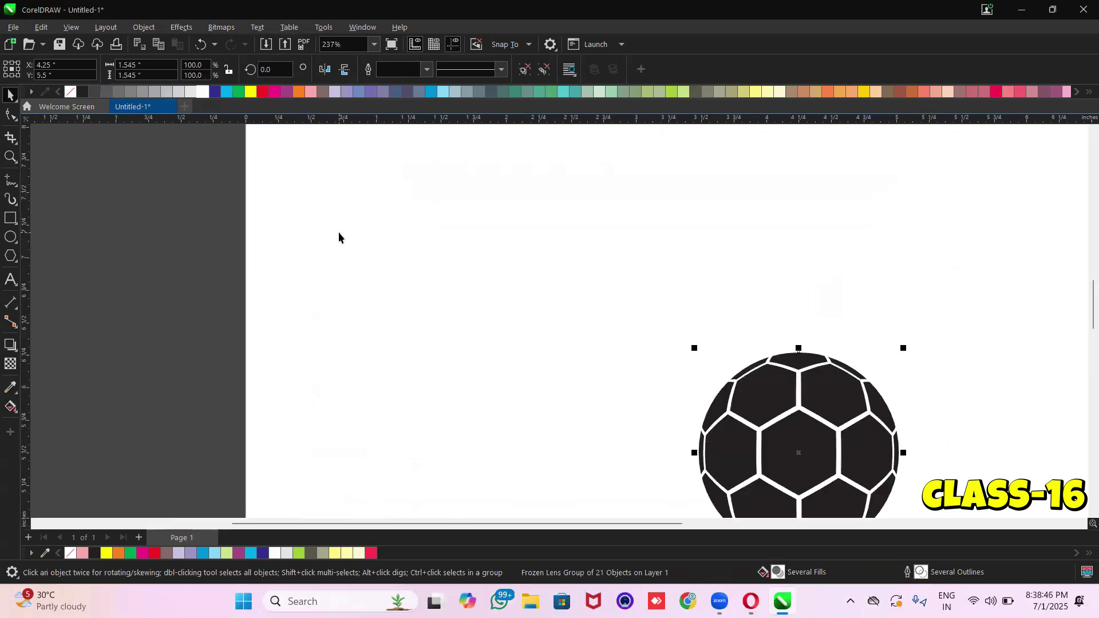
key("shift+F2")
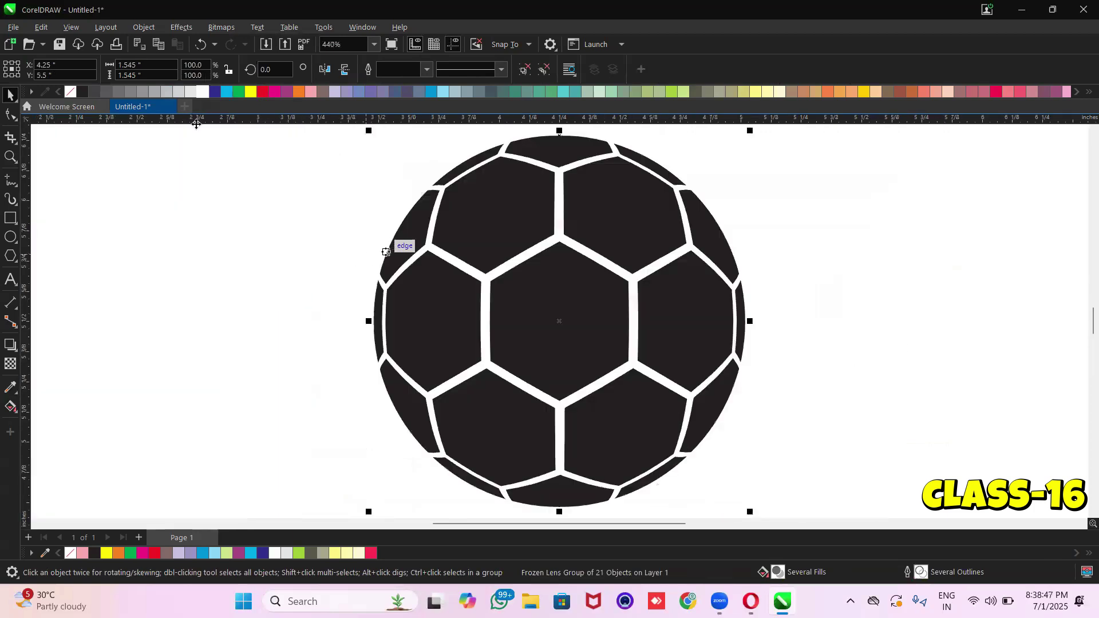
left_click(318, 256)
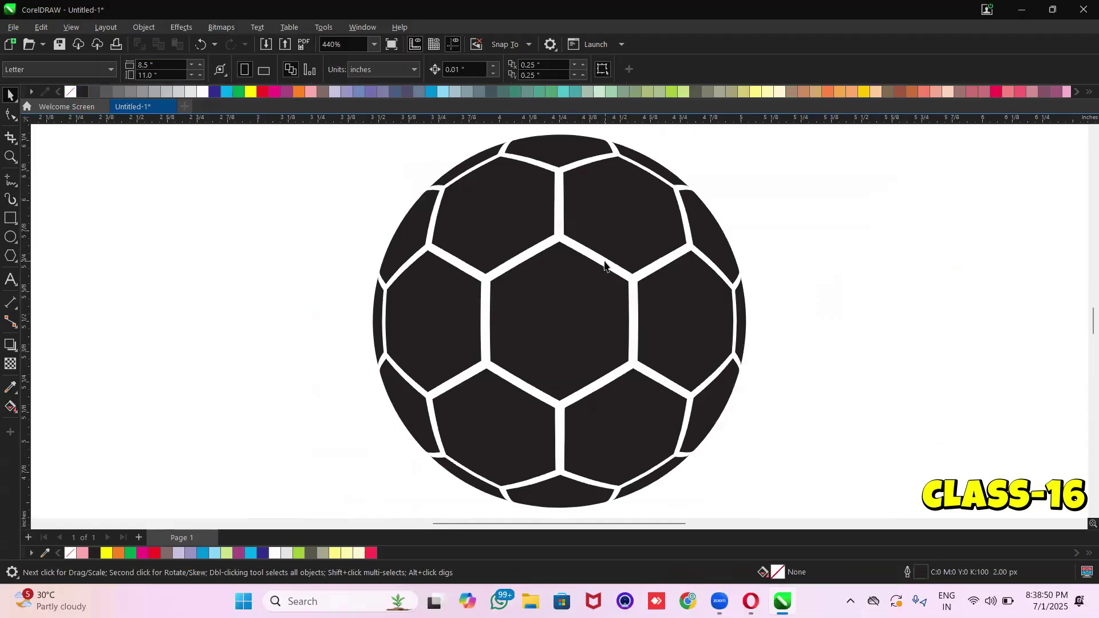
left_click(604, 264)
left_click_drag(632, 245, 633, 221)
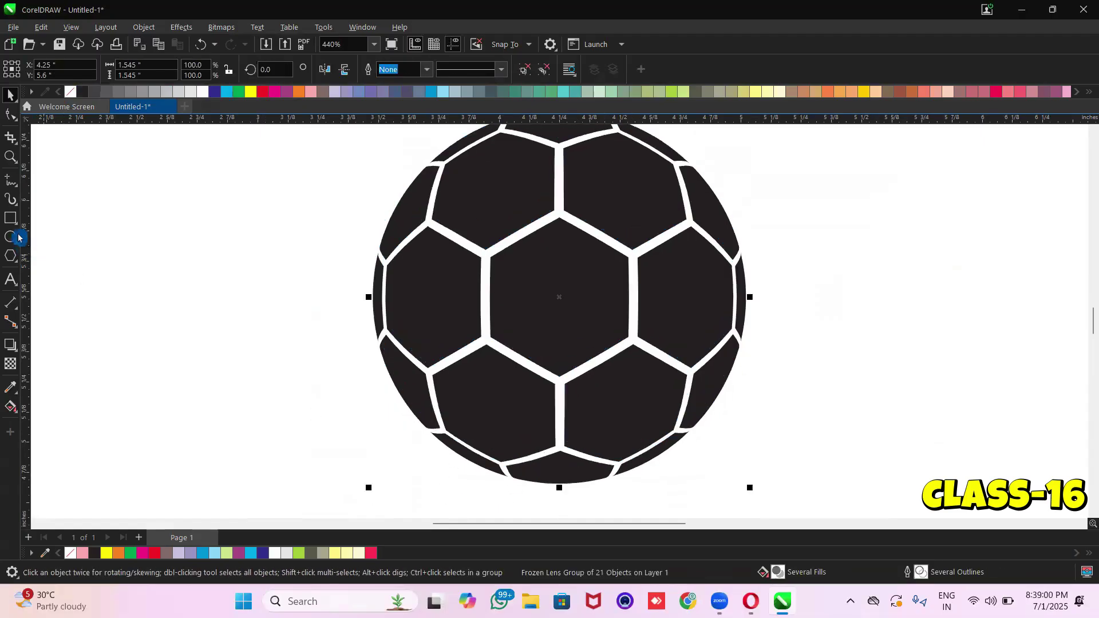
key("shift+F2")
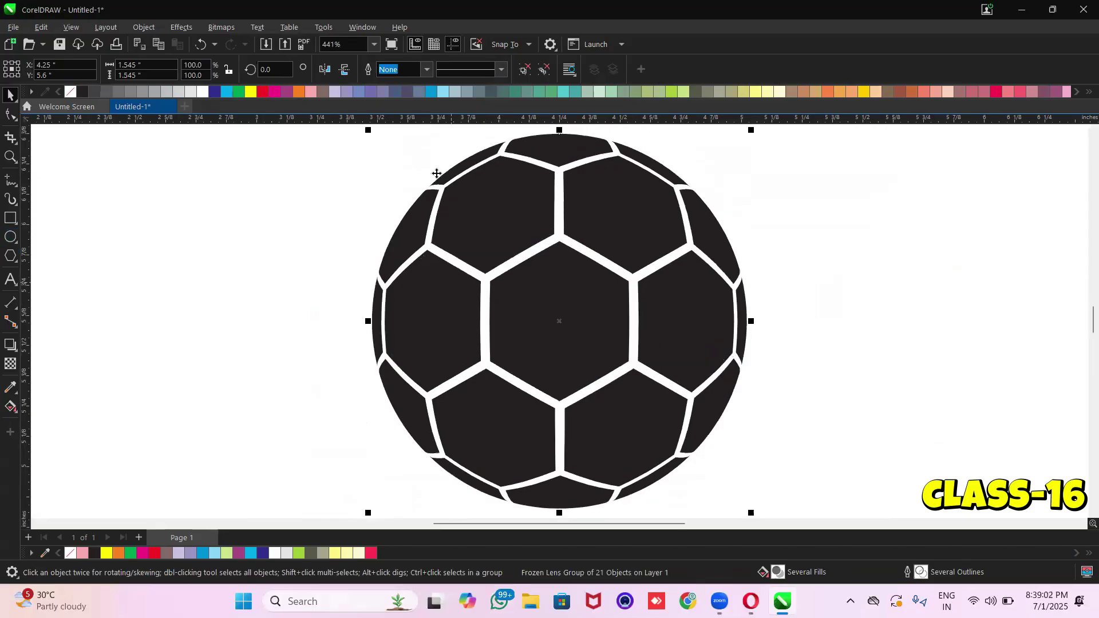
Delete the unfilled circle covering the ungrouped ball and fill the white circle behind the black panels with yellow
left_click(402, 200)
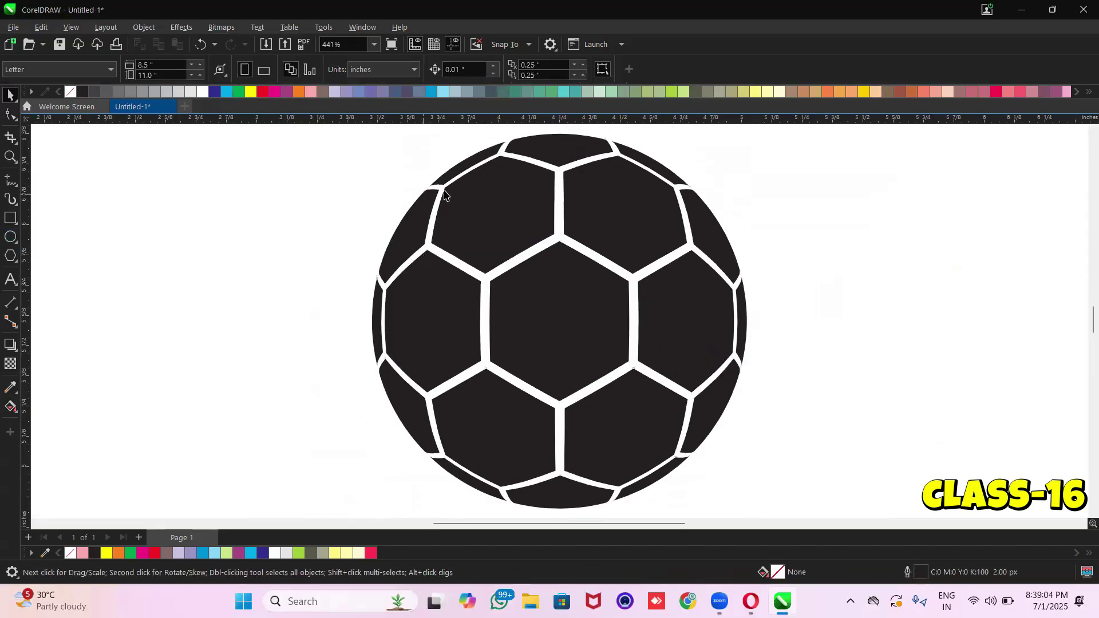
left_click(441, 193)
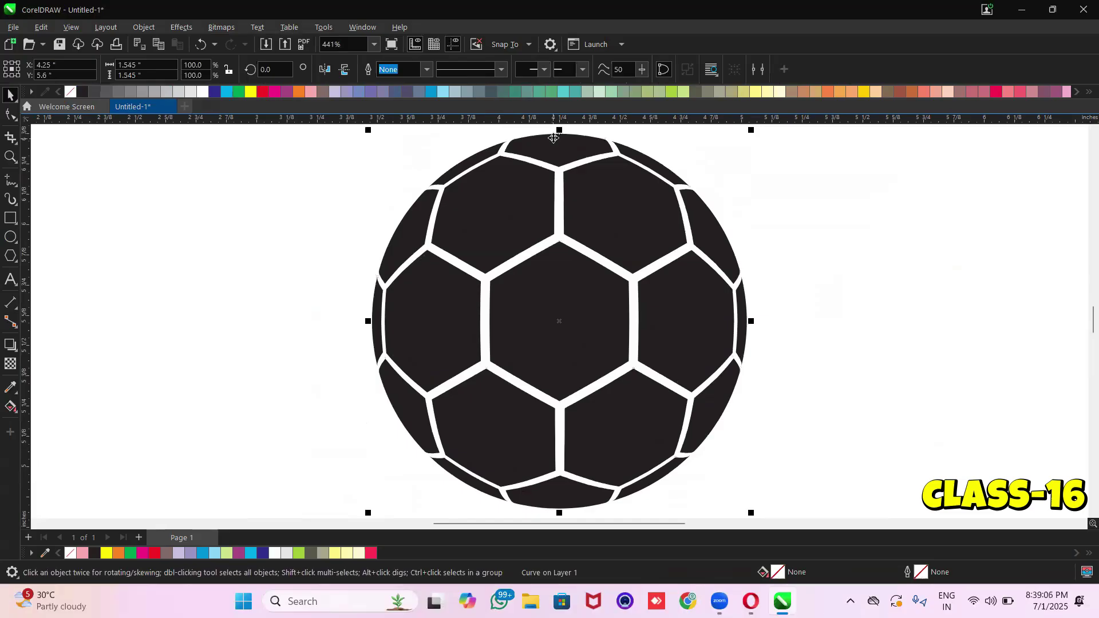
left_click(251, 91)
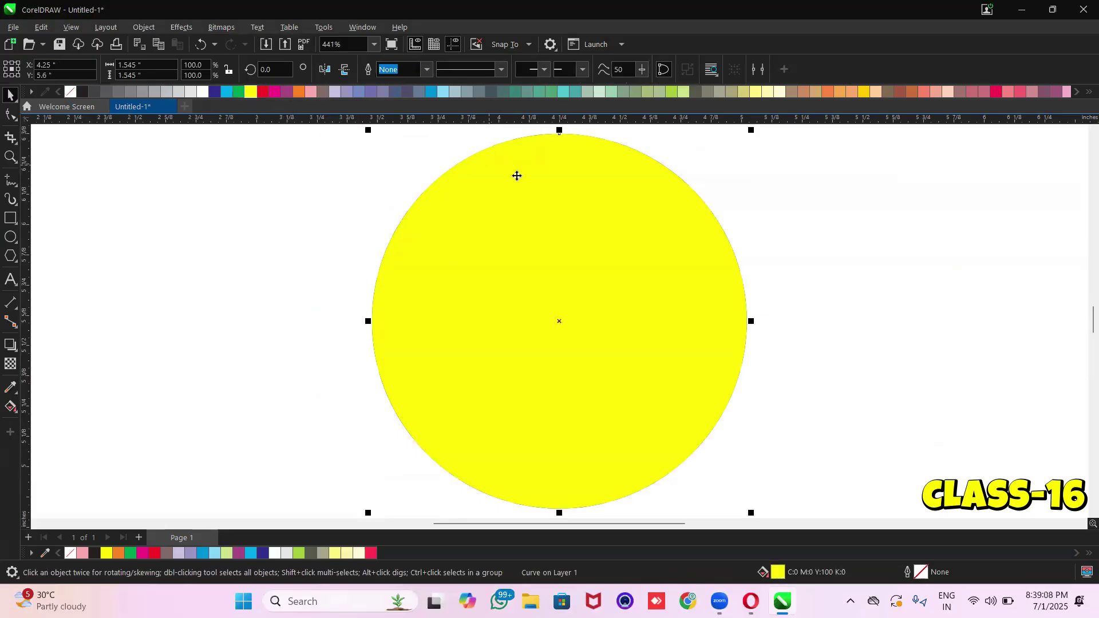
left_click_drag(516, 175, 514, 191)
key("Delete")
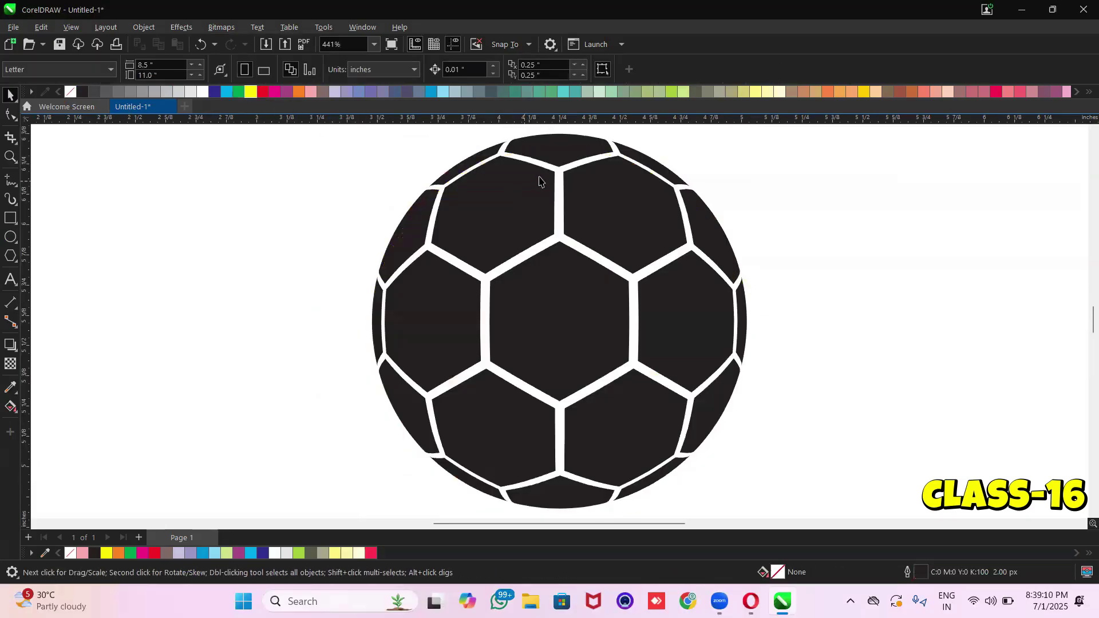
left_click(557, 181)
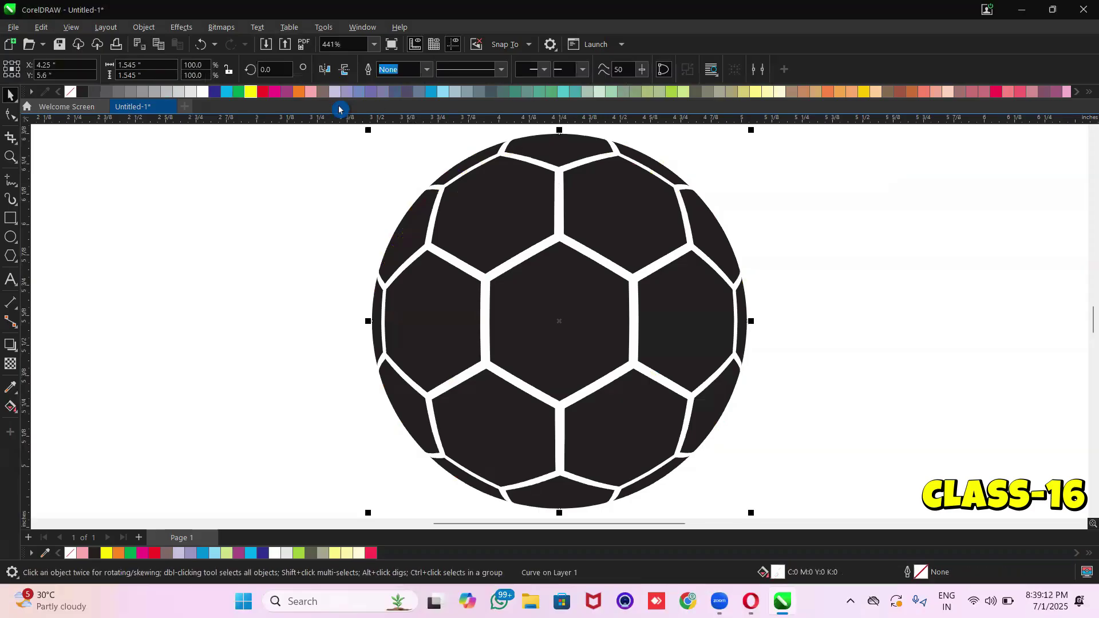
left_click(251, 91)
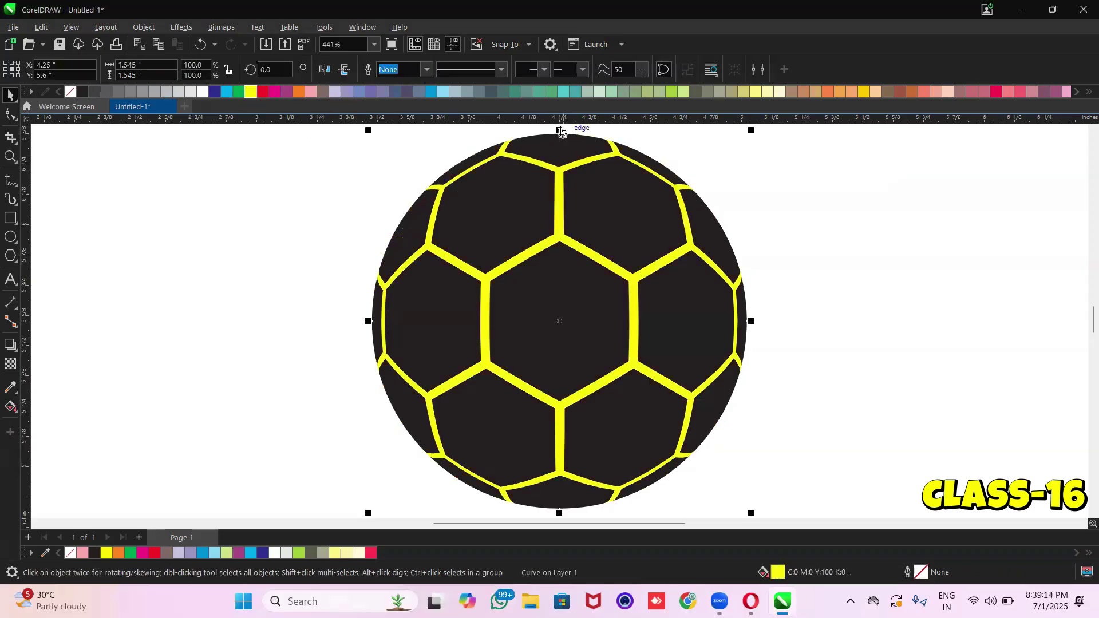
Mirror a flattened copy of the yellow circle below the ball, size it to about 0.863 by 0.048 inches and fill it with black
left_click_drag(559, 132, 560, 408)
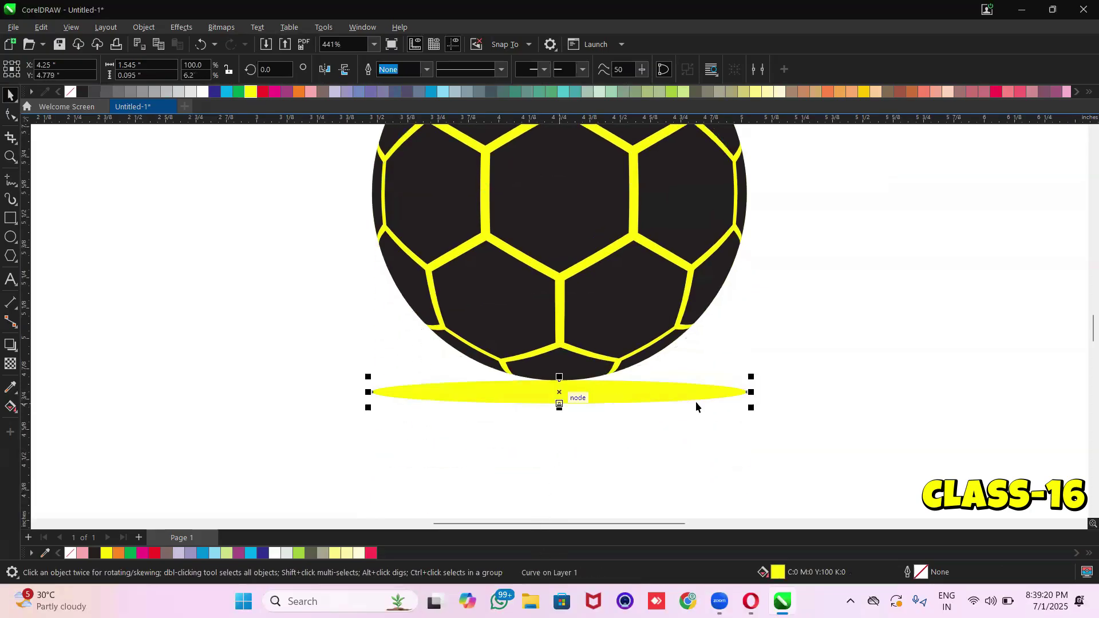
left_click_drag(752, 391, 668, 388)
mouse_move(559, 406)
left_mouse_down()
mouse_move(562, 388)
mouse_move(559, 396)
left_mouse_up()
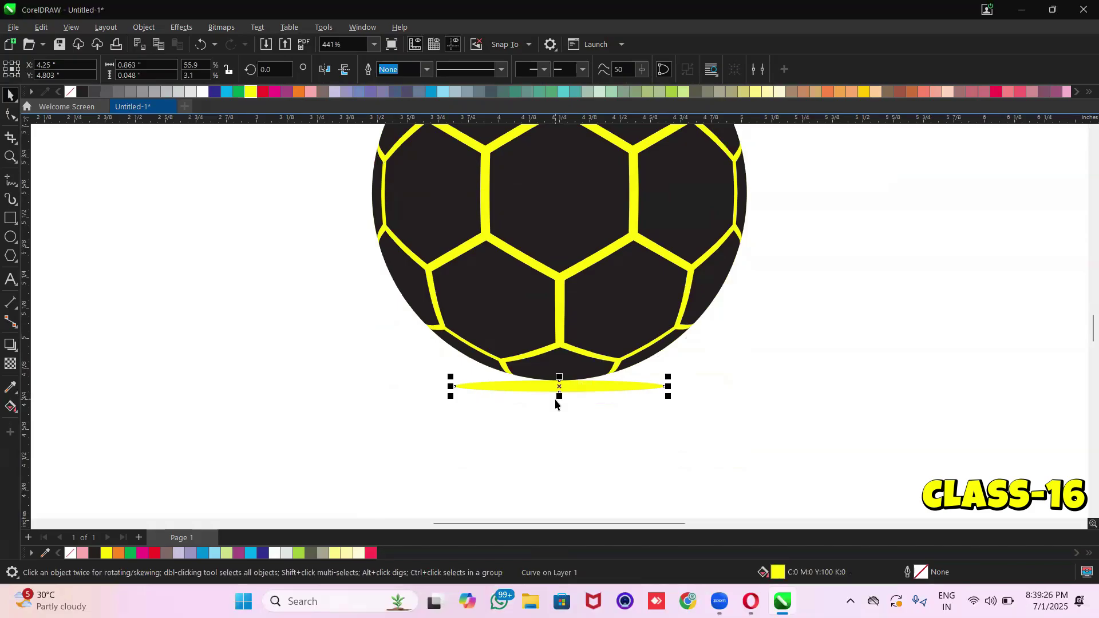
left_click(84, 94)
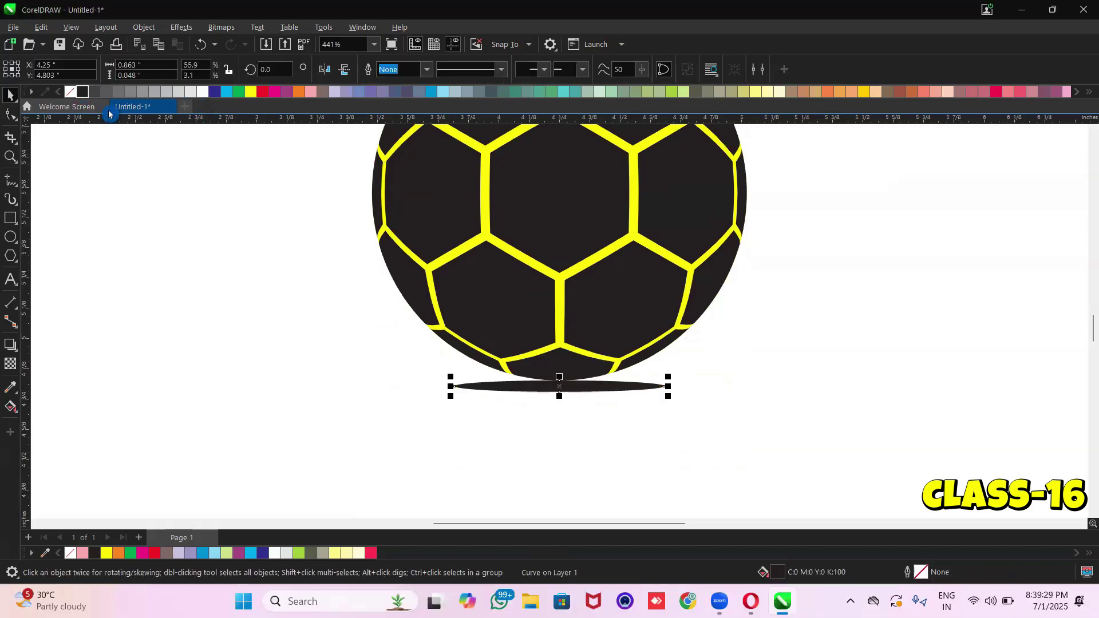
Convert the black ellipse to a 300 dpi CMYK Color (32-bit) bitmap with anti-aliasing and a transparent background
left_click(220, 31)
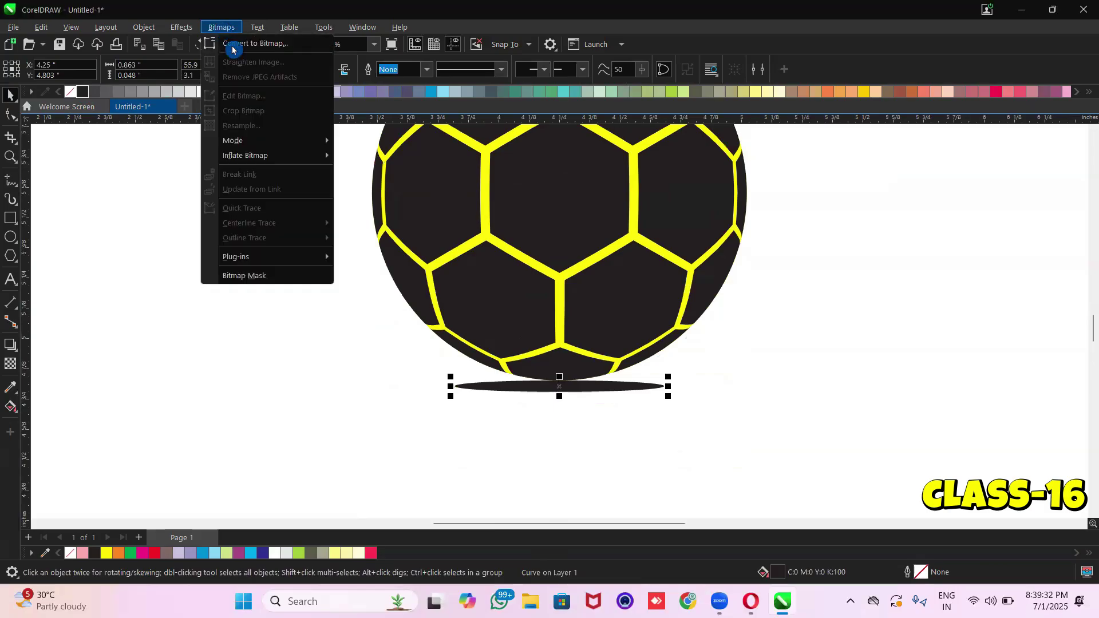
left_click(232, 42)
left_click(532, 263)
left_click(532, 259)
left_click(513, 229)
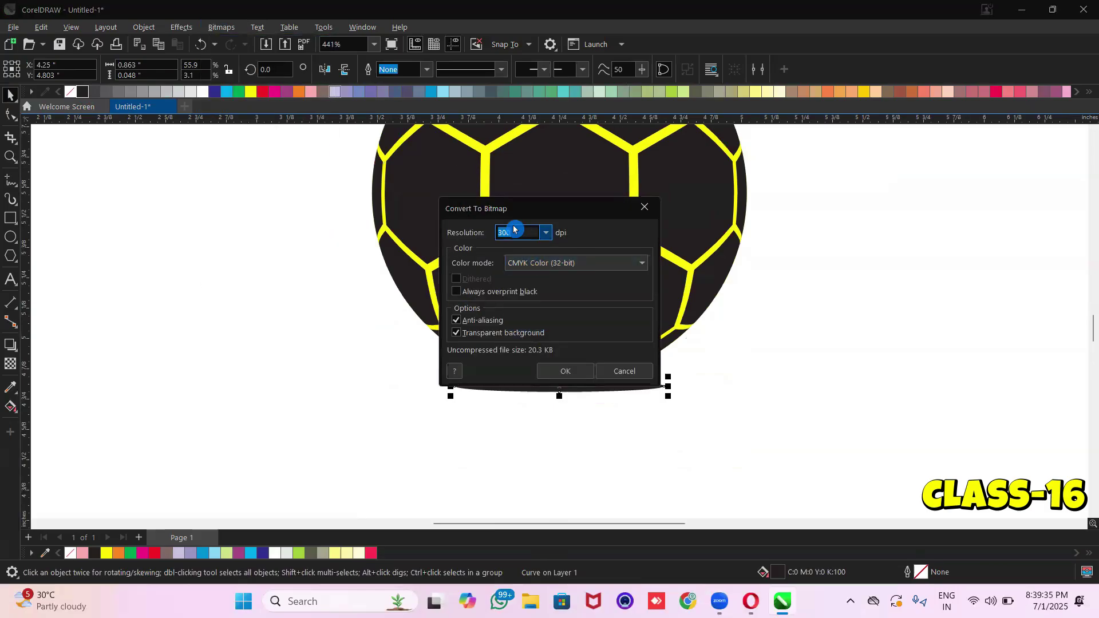
left_click(558, 373)
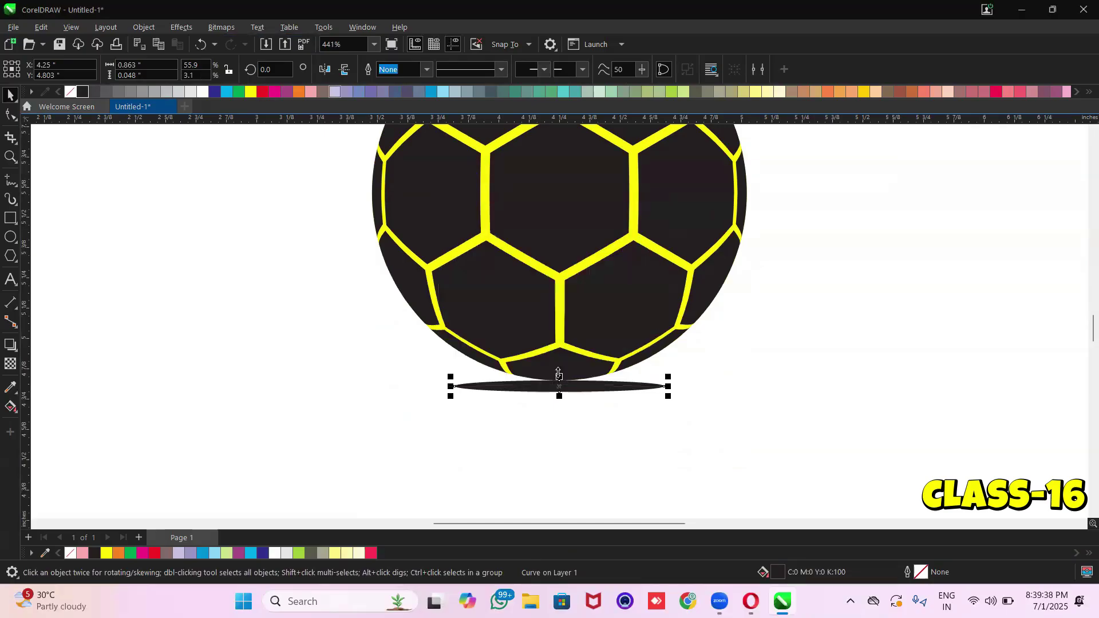
Apply a Gaussian Blur with a radius of 9.1 pixels to the ellipse bitmap beneath the ball
left_click(180, 27)
mouse_move(200, 106)
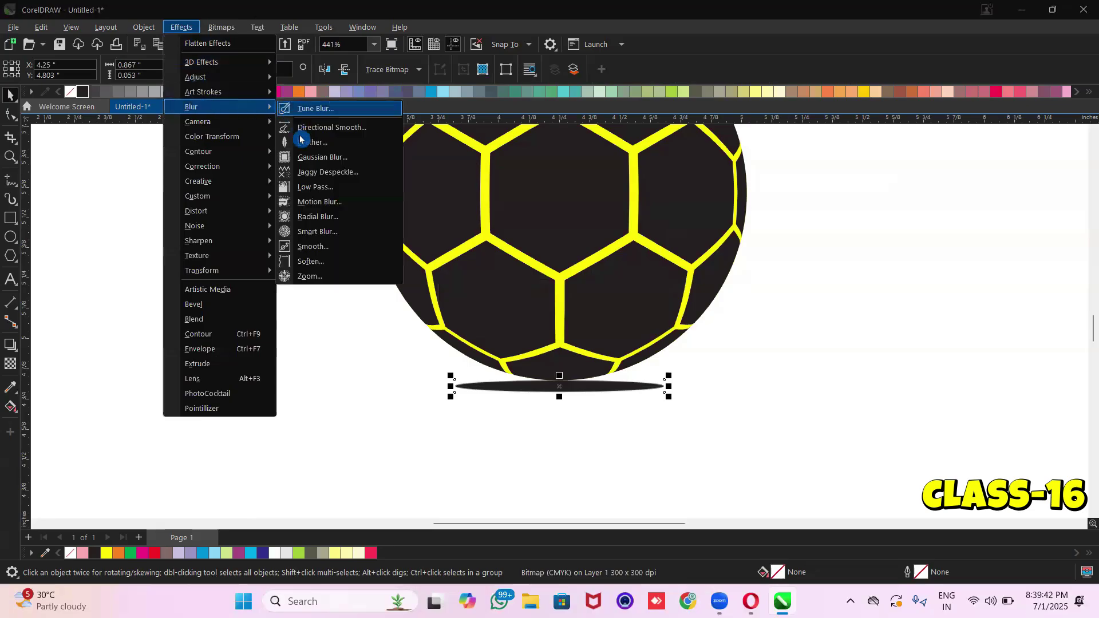
left_click(319, 158)
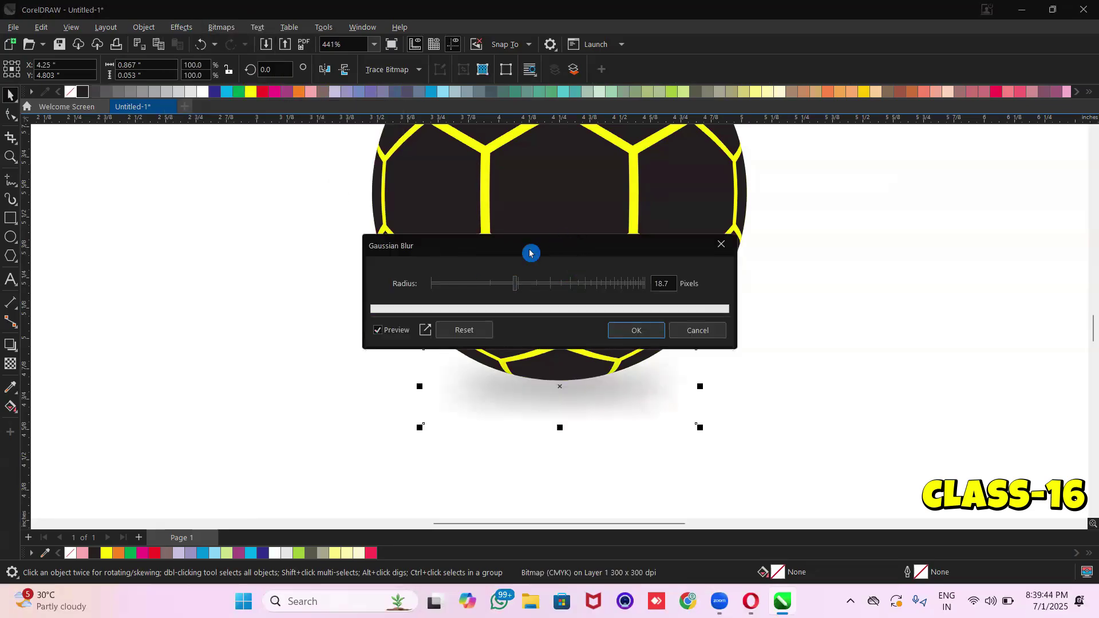
mouse_move(478, 283)
left_mouse_down()
mouse_move(464, 284)
mouse_move(489, 284)
left_mouse_up()
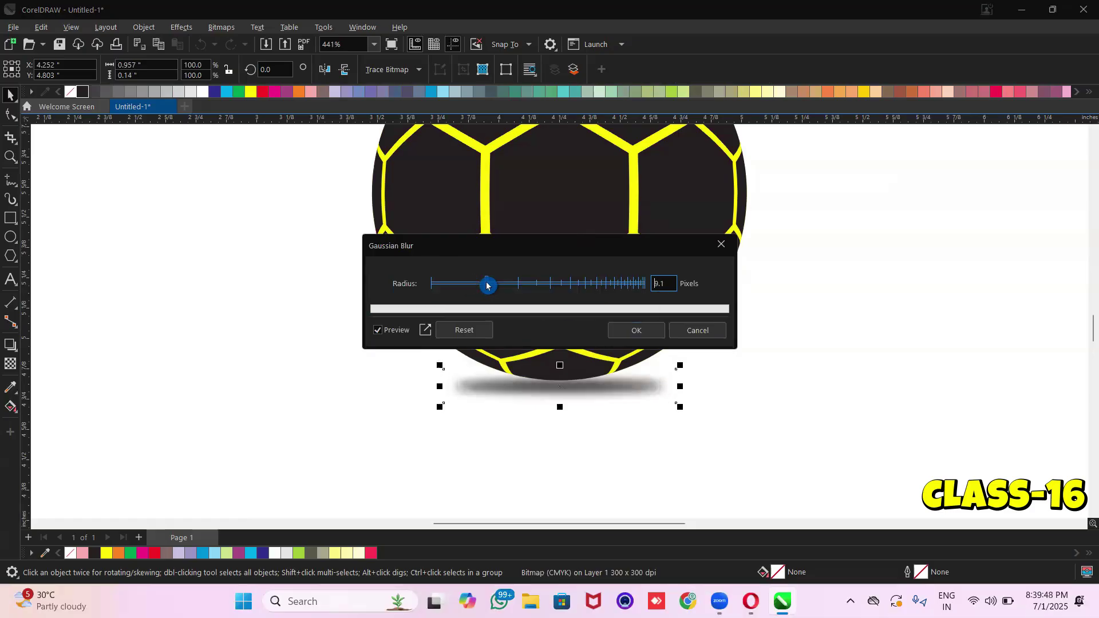
left_click(640, 332)
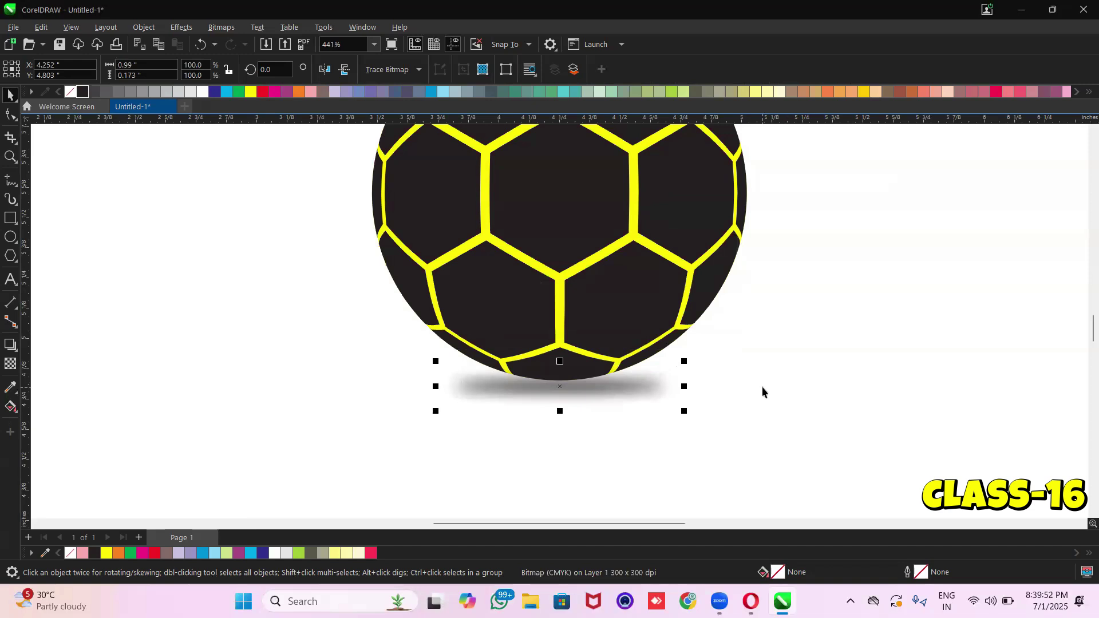
Nudge the blurred shadow up 0.04 inches so it tucks under the ball and send it behind all other objects
scroll(762, 392, "down", 1)
key("Up")
key("Up")
key("Up")
key("Up")
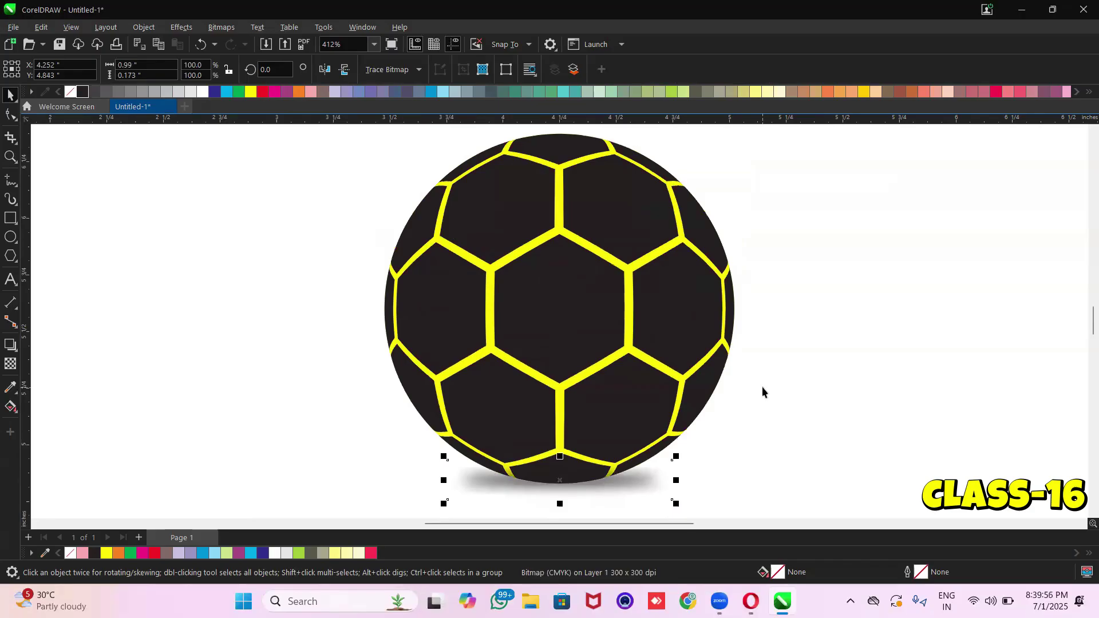
key("shift+Page_Down")
Deselect the shadow and check the ball with its shadow in a full-screen preview before returning to the drawing
left_click(762, 392)
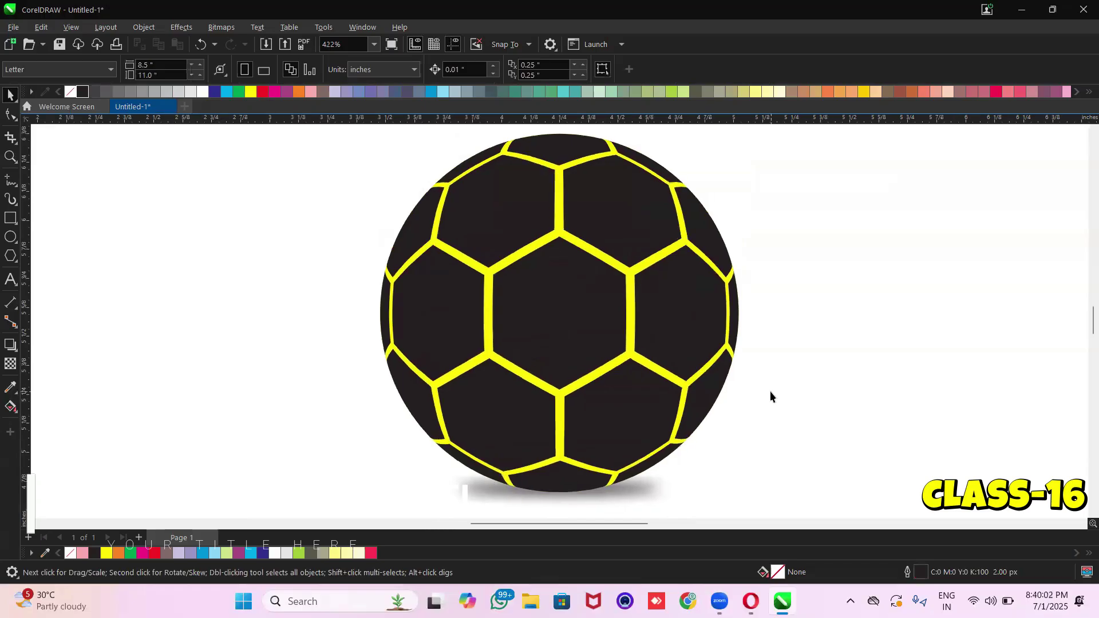
key("F9")
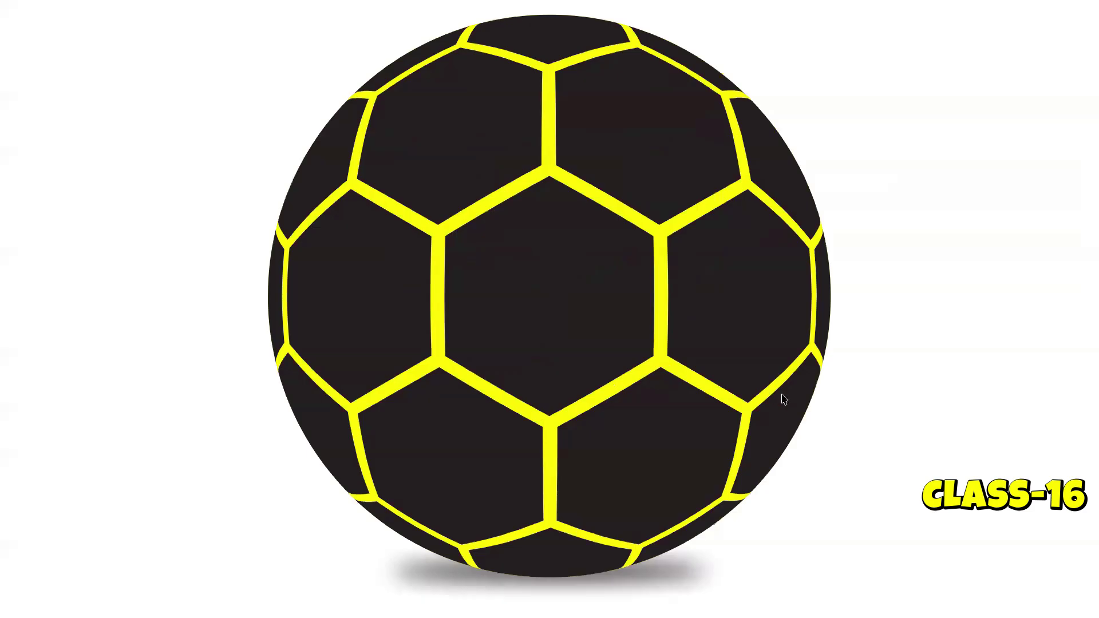
key("F9")
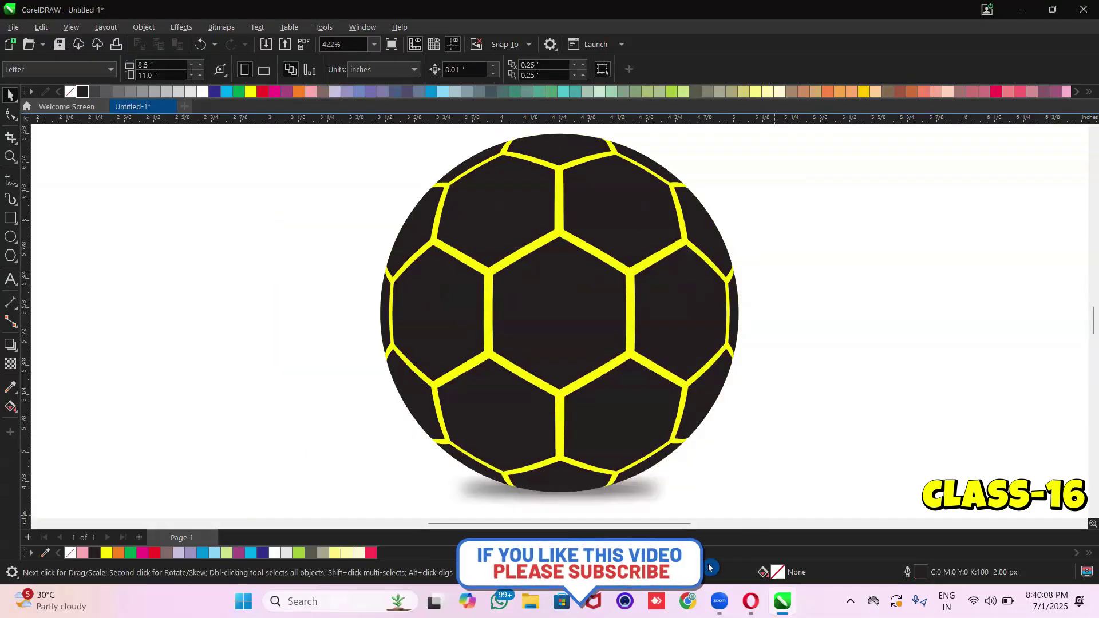
left_click(181, 27)
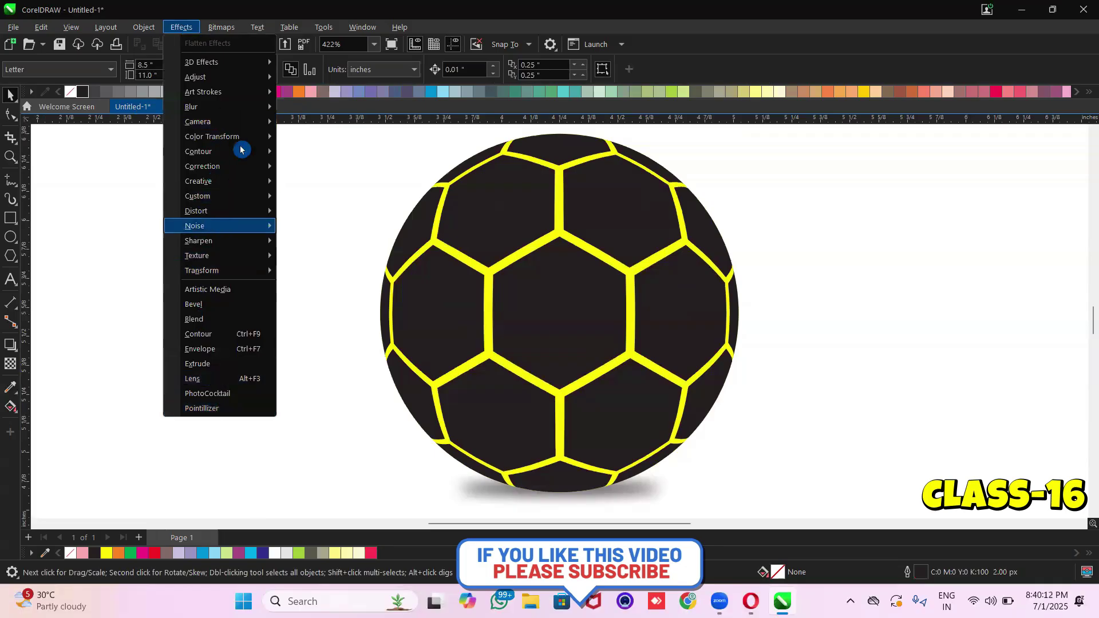
left_click(213, 28)
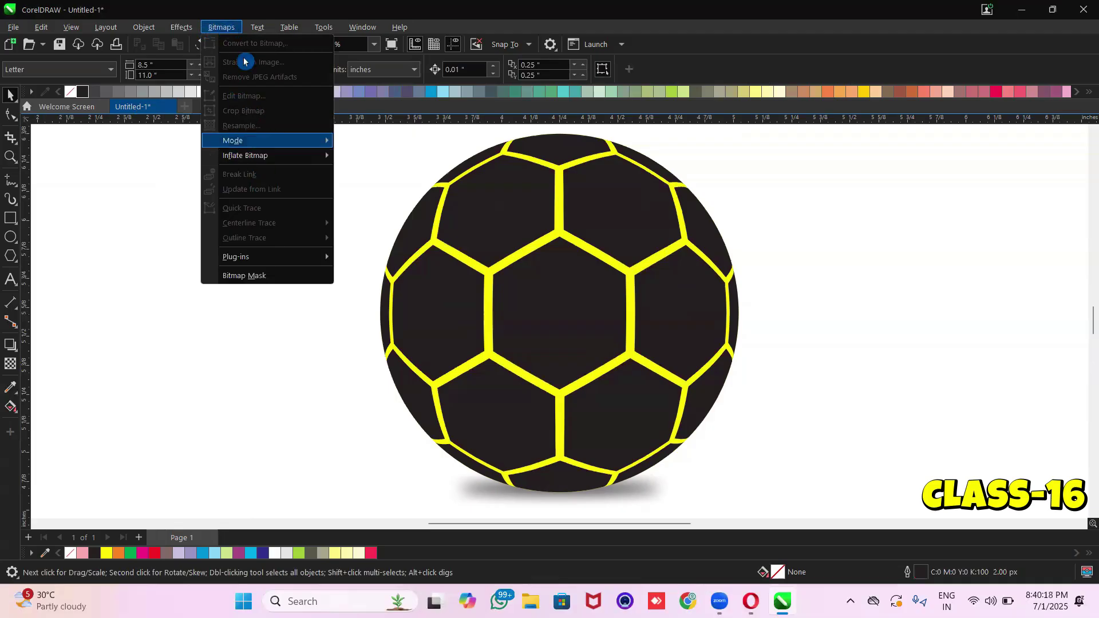
mouse_move(373, 33)
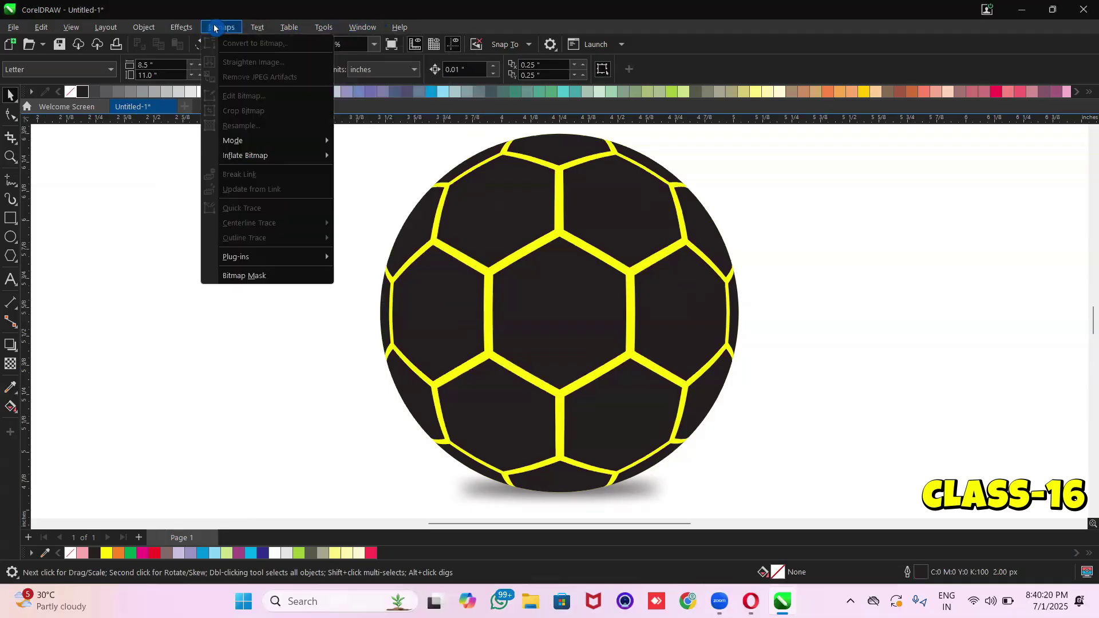
mouse_move(246, 28)
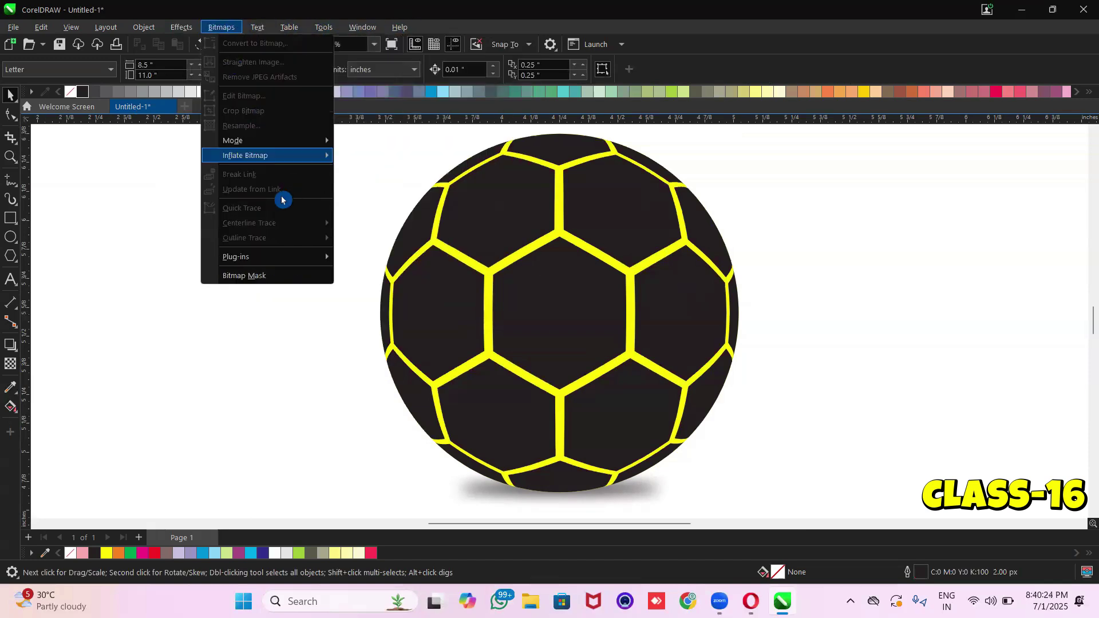
left_click(151, 183)
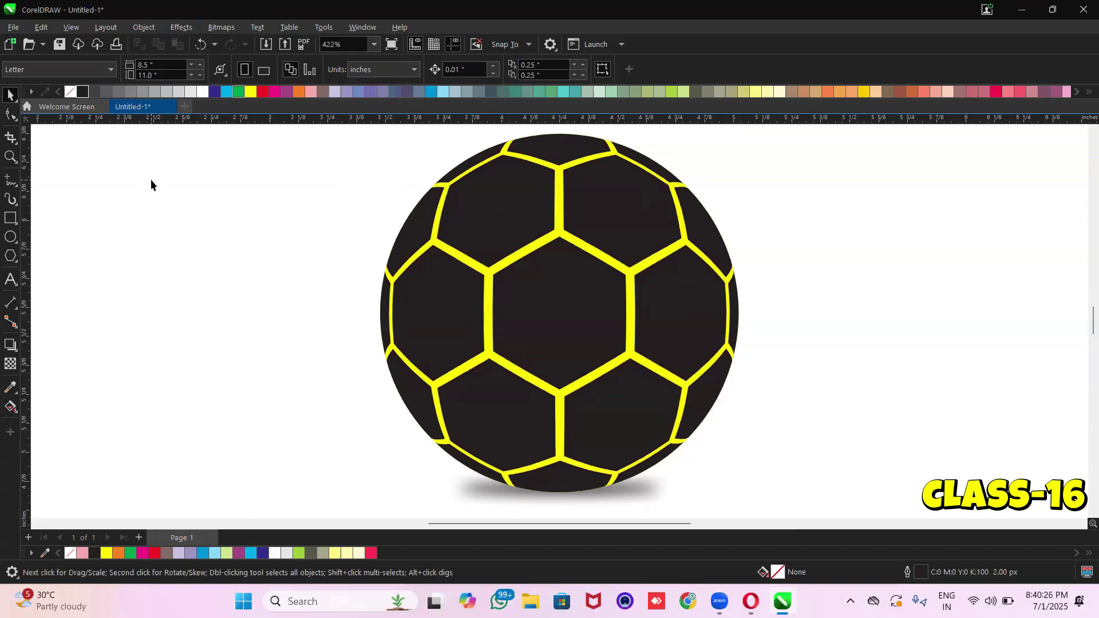